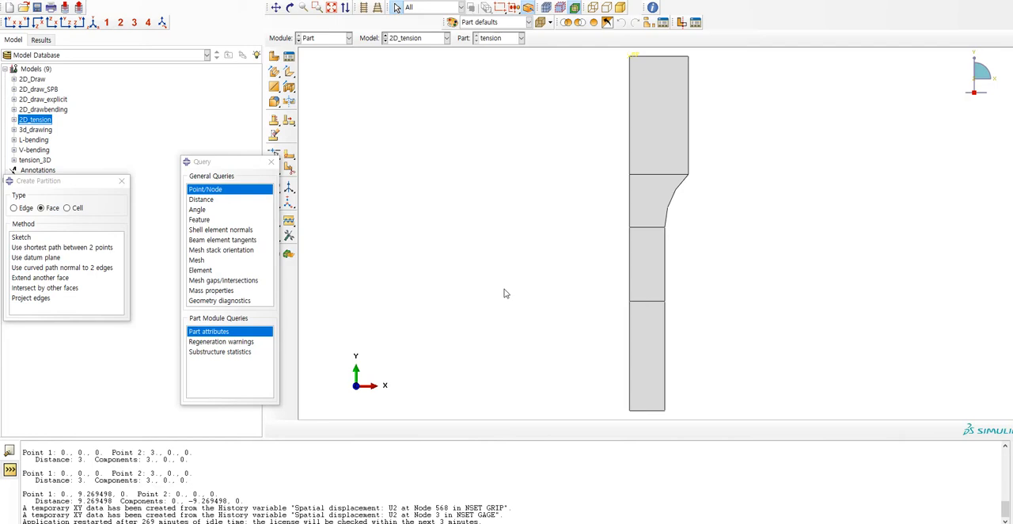
# Switch to the Property module and open Section-1 of the 2D_tension model for editing.
pyautogui.click(322, 40)
pyautogui.click(307, 65)
pyautogui.click(271, 162)
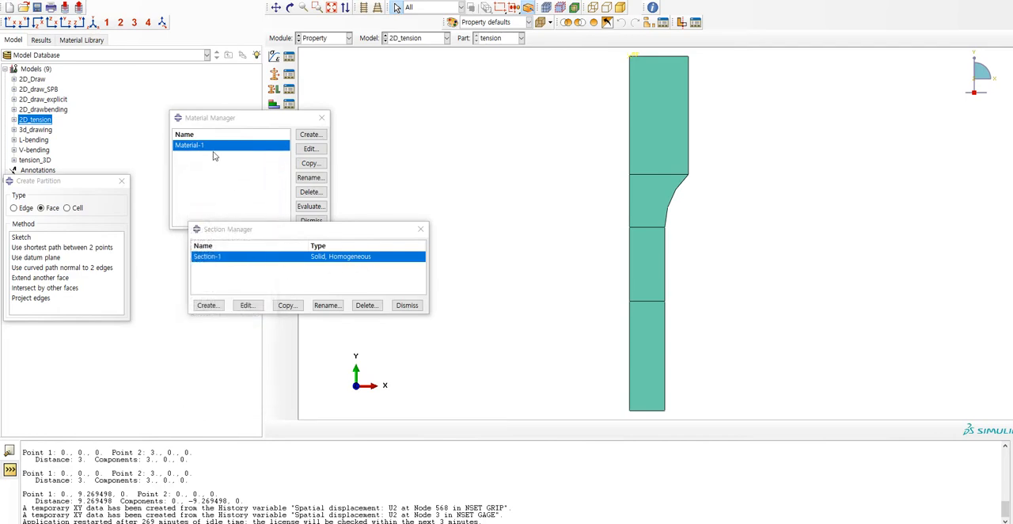
pyautogui.click(215, 154)
pyautogui.click(317, 277)
pyautogui.doubleClick(345, 261)
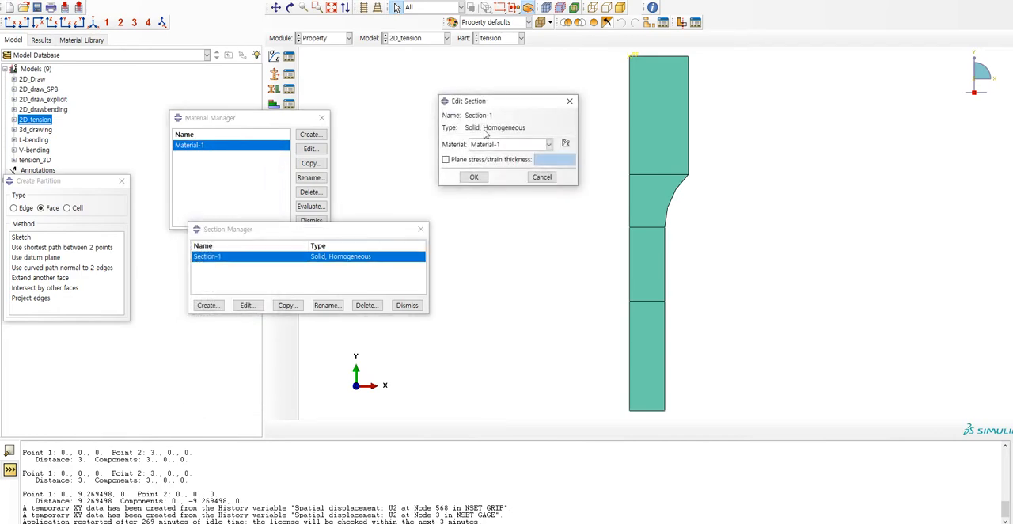
# Try a plane stress/strain thickness of 1 for Section-1, then accept the section with that option turned off.
pyautogui.click(444, 160)
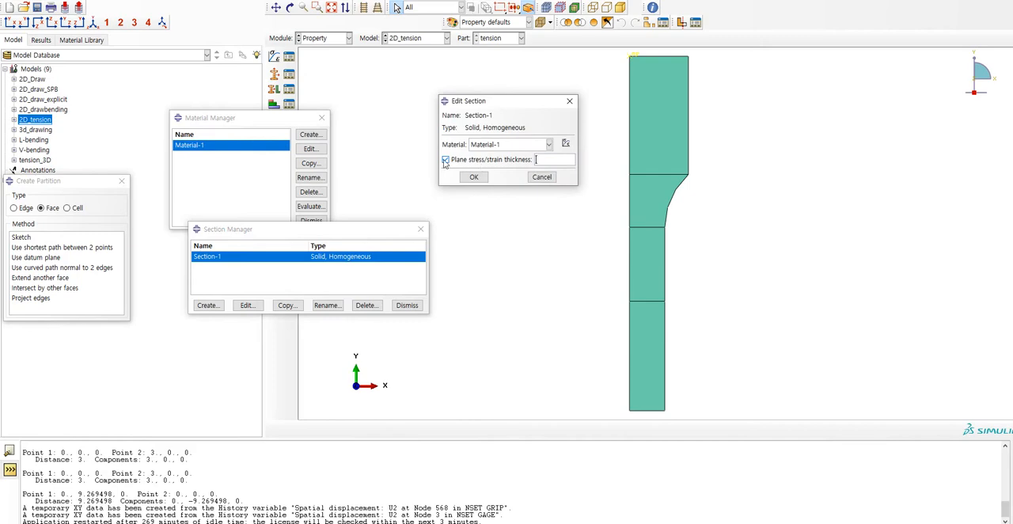
pyautogui.click(537, 160)
pyautogui.click(518, 161)
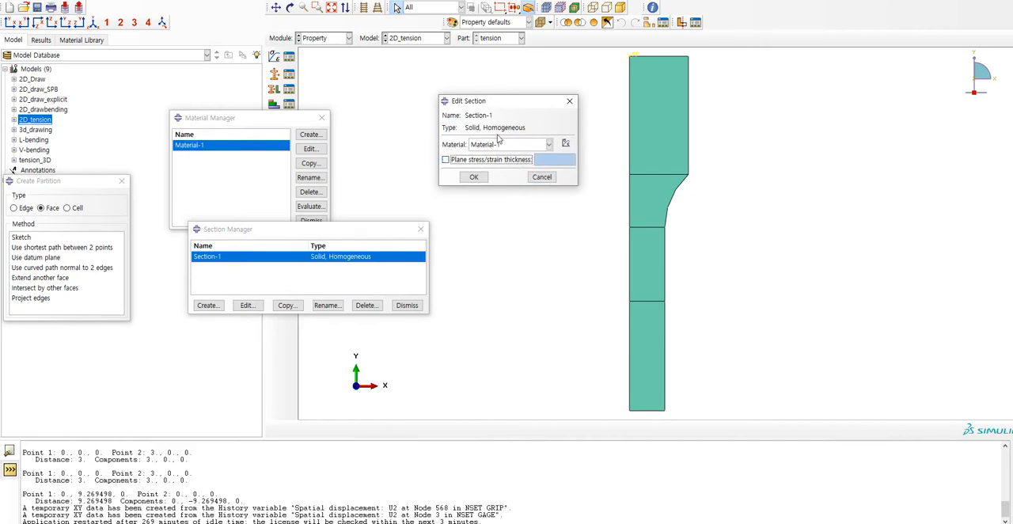
pyautogui.click(487, 163)
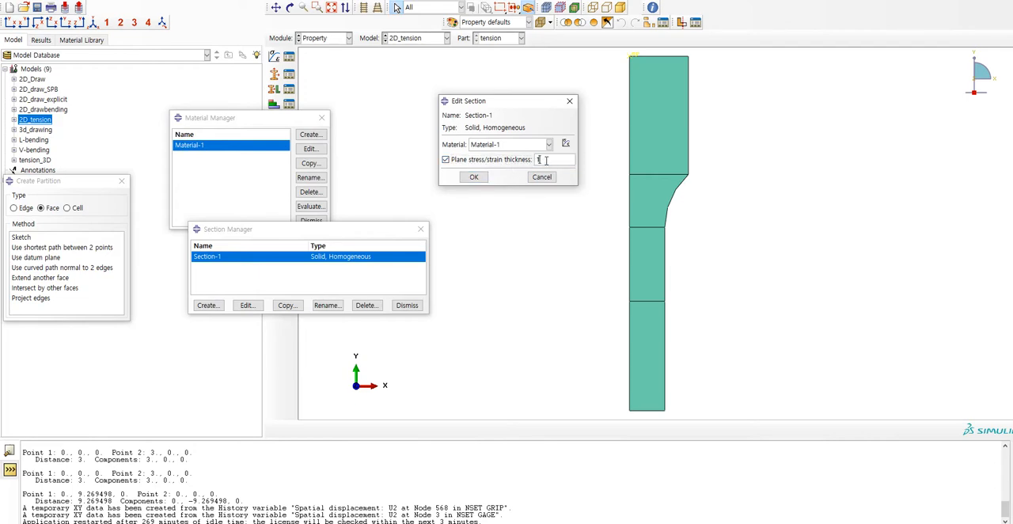
pyautogui.click(515, 164)
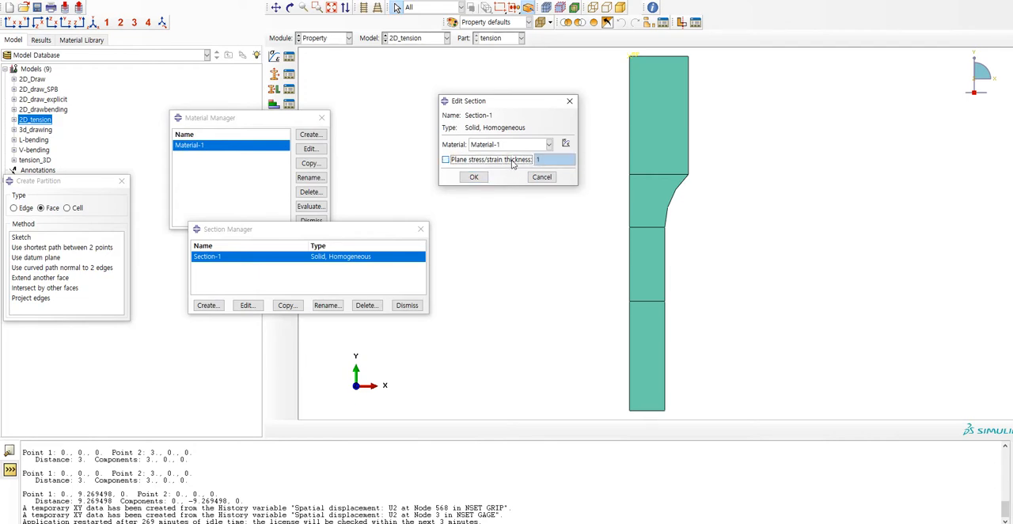
pyautogui.click(473, 177)
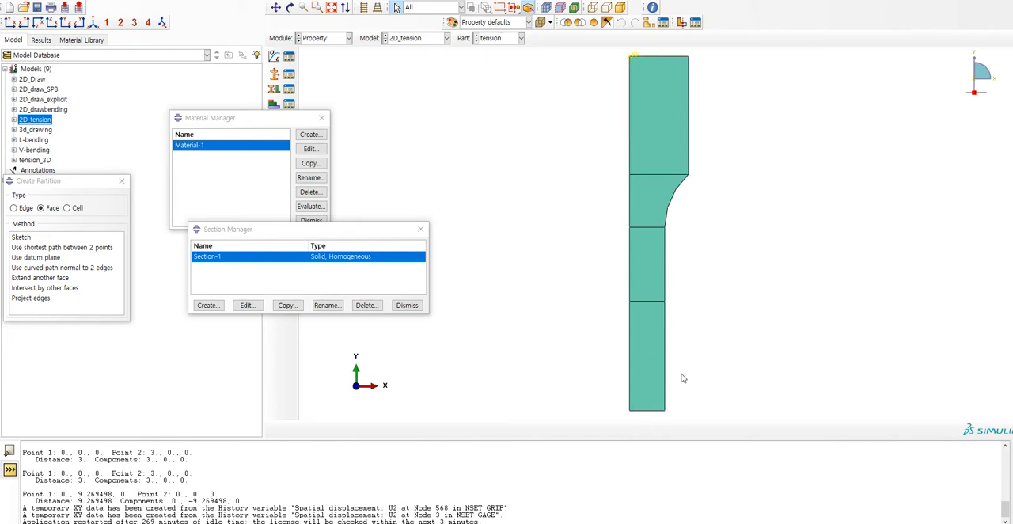
# In the Mesh module, check the element type assigned to the wide grip face of the tension part without changing it.
pyautogui.click(325, 38)
pyautogui.click(320, 103)
pyautogui.click(274, 102)
pyautogui.click(667, 170)
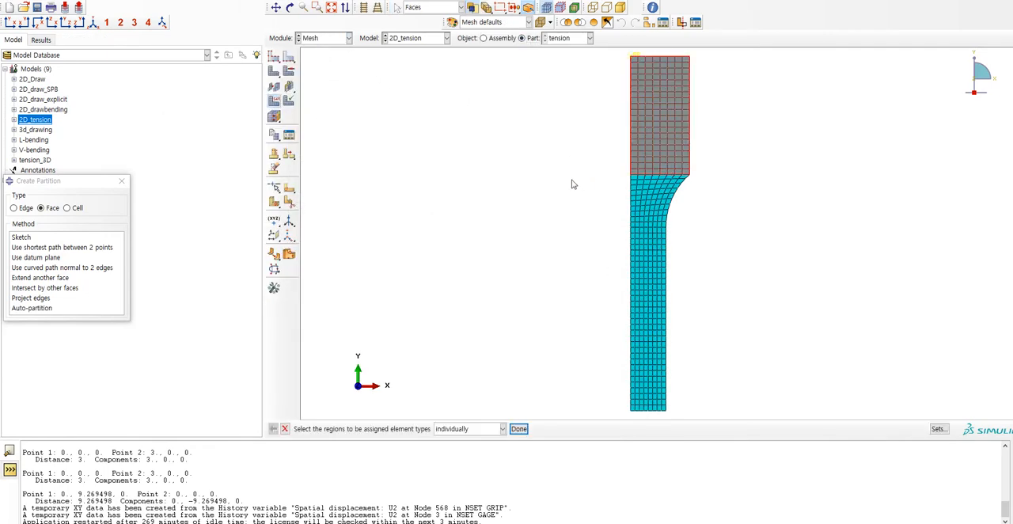
pyautogui.middleClick(571, 181)
pyautogui.scroll(-3, 294, 136)
pyautogui.click(273, 130)
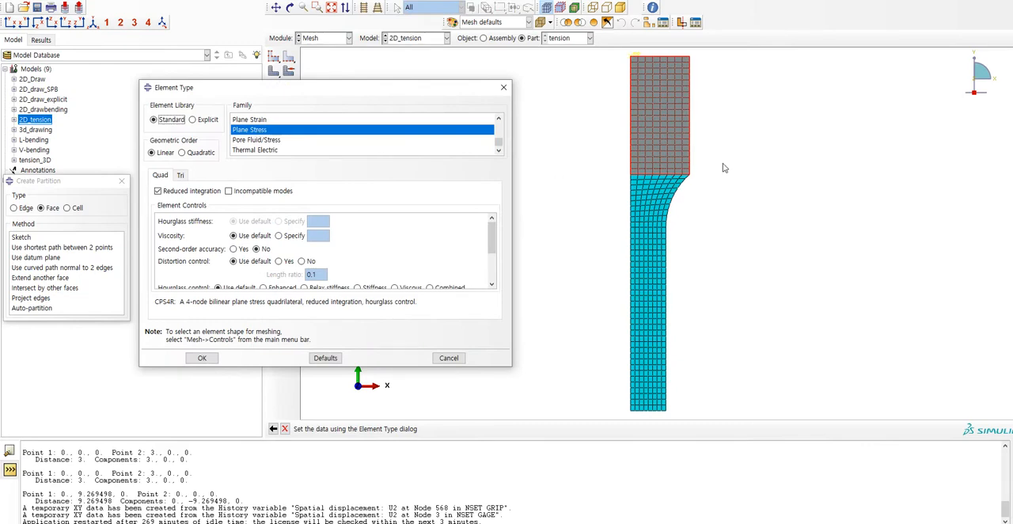
pyautogui.click(503, 87)
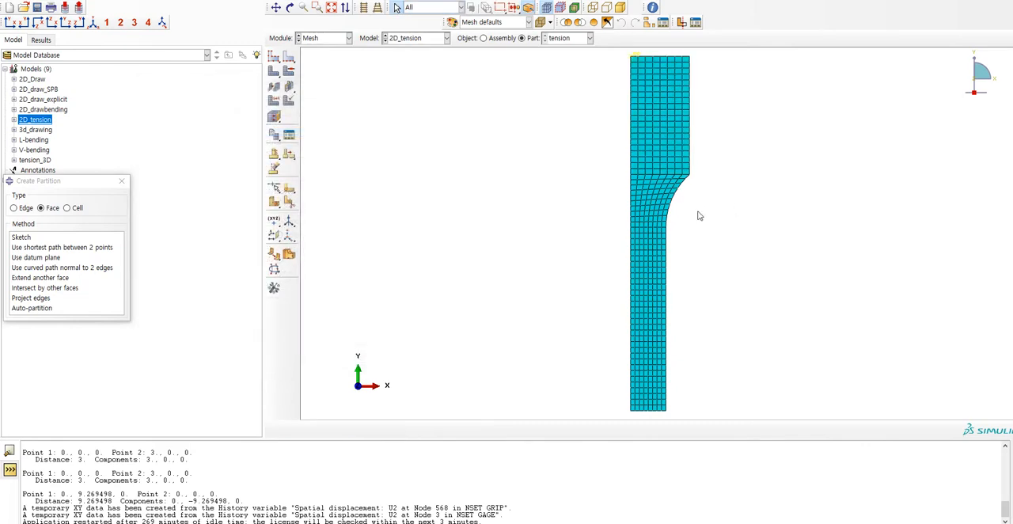
# Return to the Property module and examine the elastic constants and plastic stress-strain data of Material-1.
pyautogui.click(340, 38)
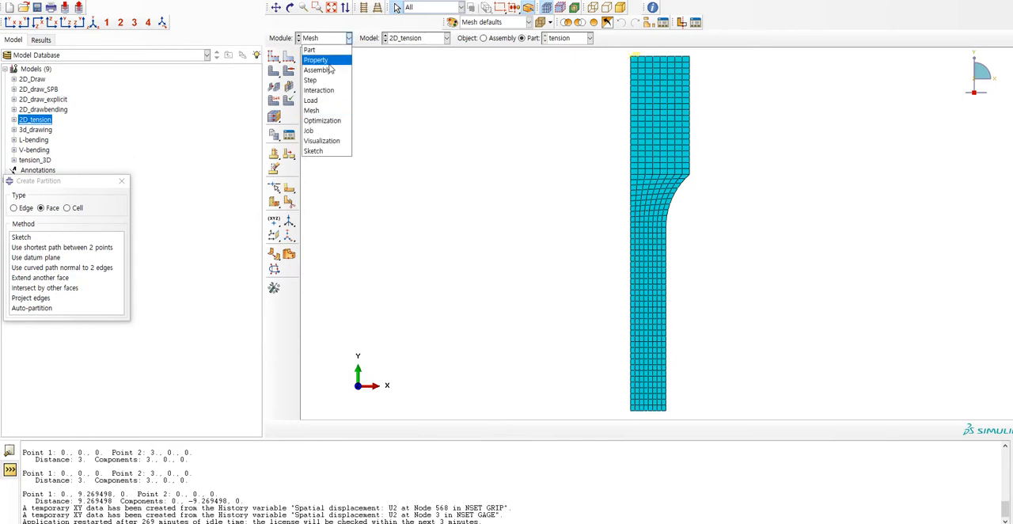
pyautogui.click(316, 58)
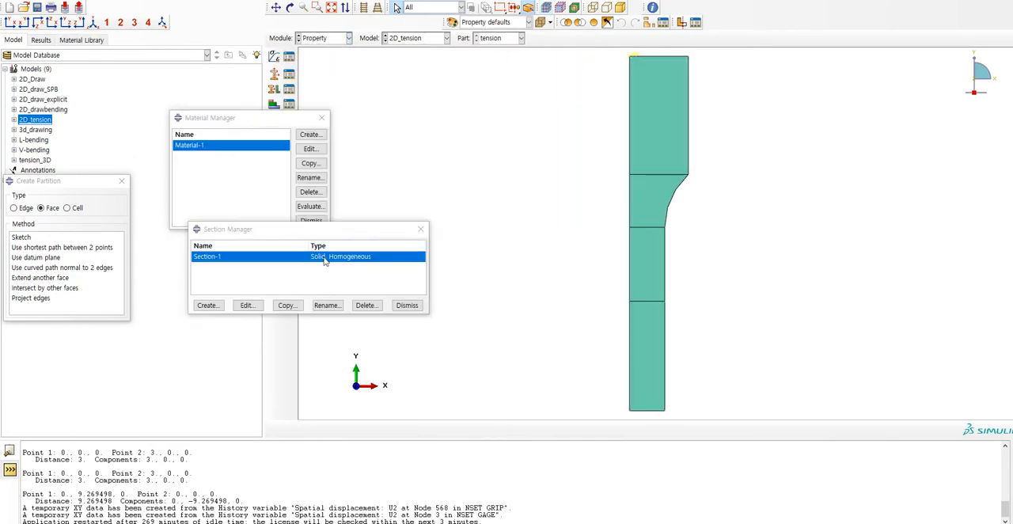
pyautogui.doubleClick(212, 148)
pyautogui.click(295, 155)
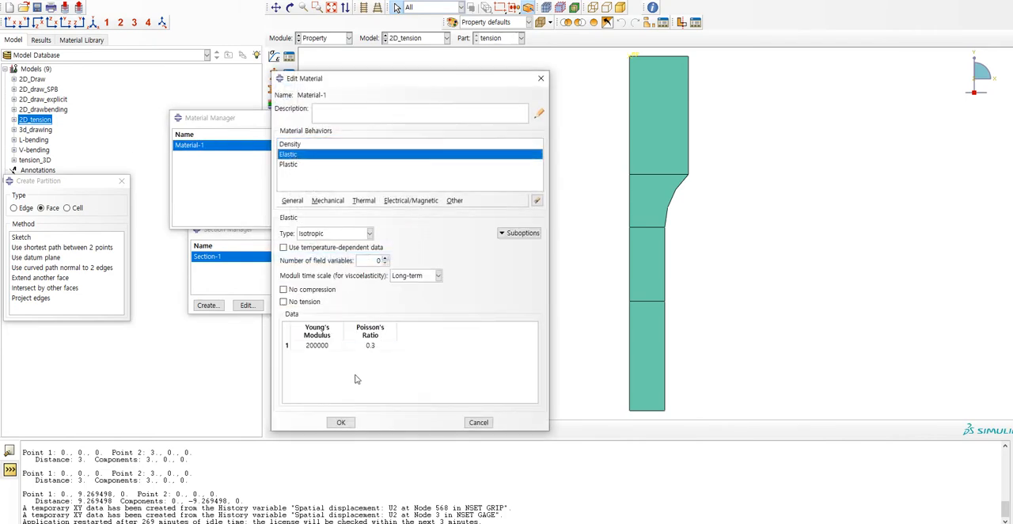
pyautogui.click(325, 346)
pyautogui.click(288, 163)
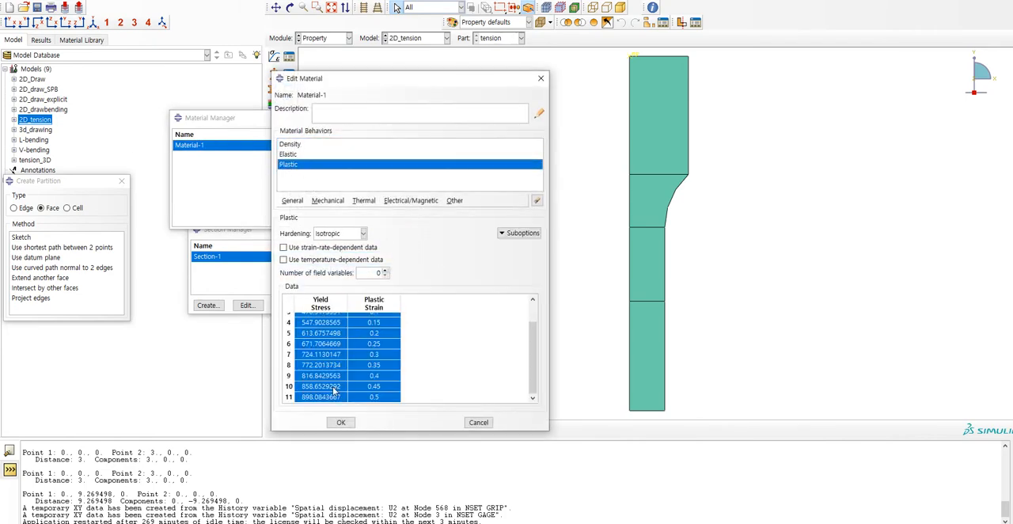
pyautogui.scroll(3, 362, 380)
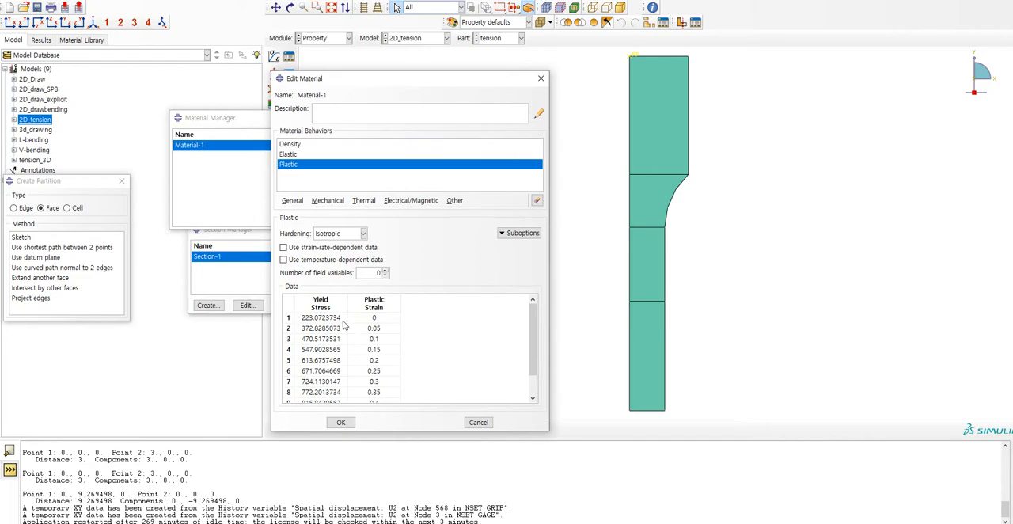
# Switch to Excel and create a new blank workbook.
pyautogui.hotkey('alt', 'Tab')
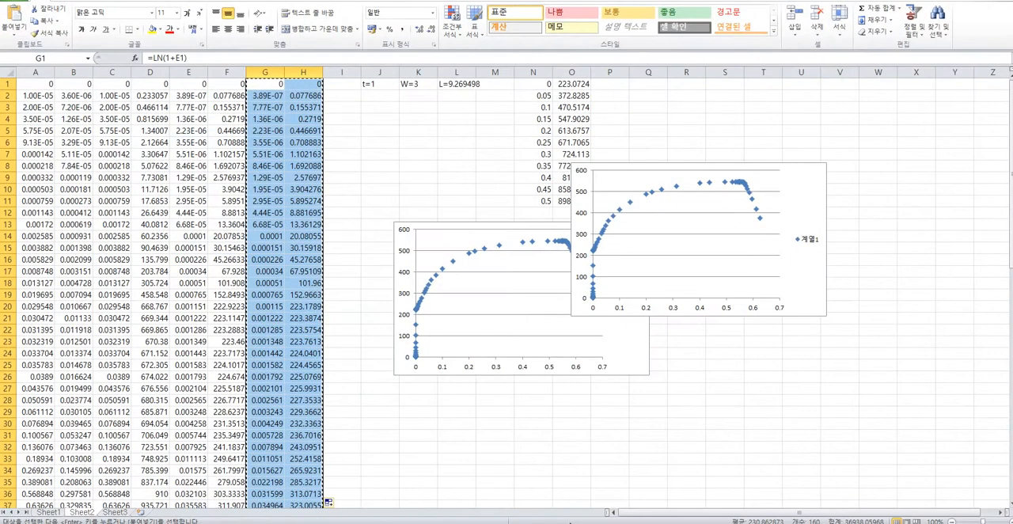
pyautogui.click(380, 435)
pyautogui.click(16, 2)
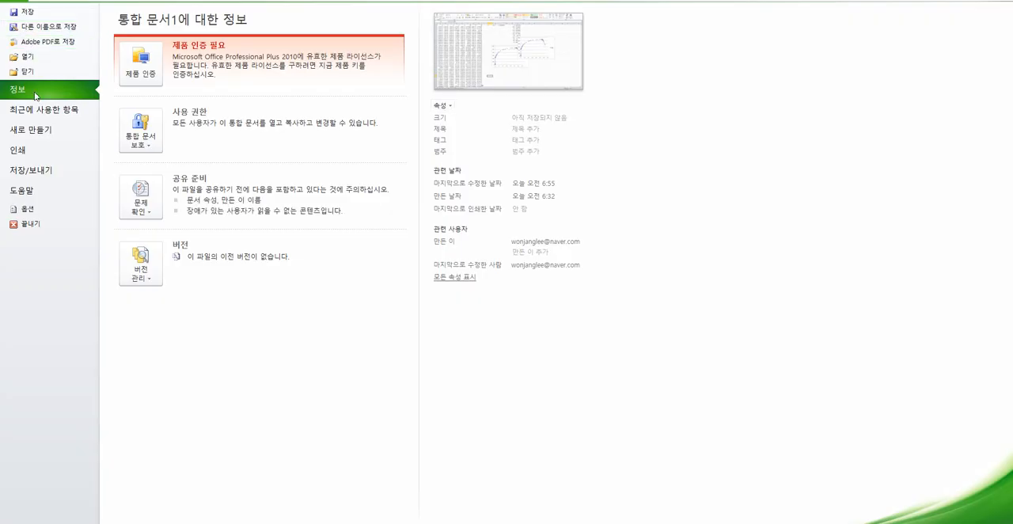
pyautogui.click(45, 135)
pyautogui.doubleClick(150, 74)
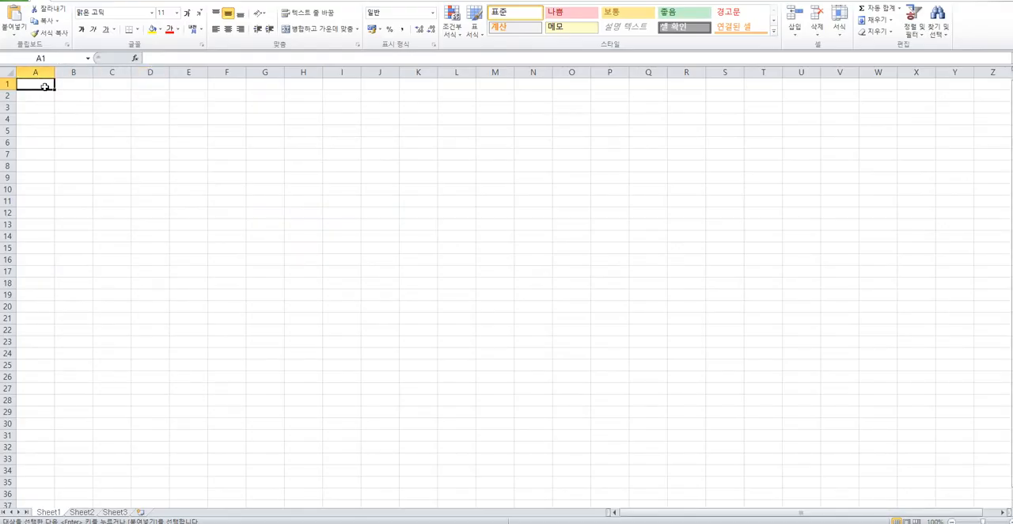
# Enter the heading "abaqus" in A1 and the label "plastic strain" in A2.
pyautogui.write('abauq')
pyautogui.press('BackSpace')
pyautogui.press('BackSpace')
pyautogui.write('qus')
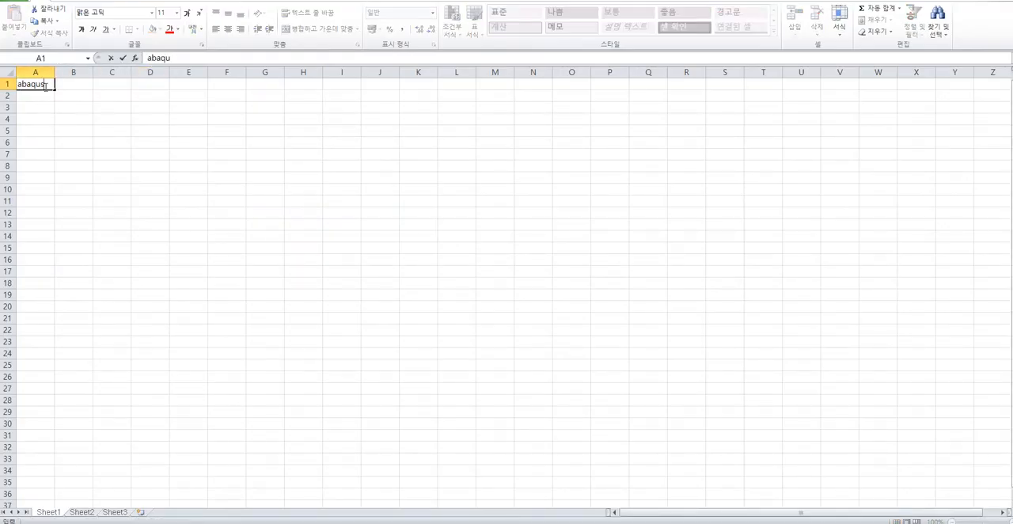
pyautogui.press('Return')
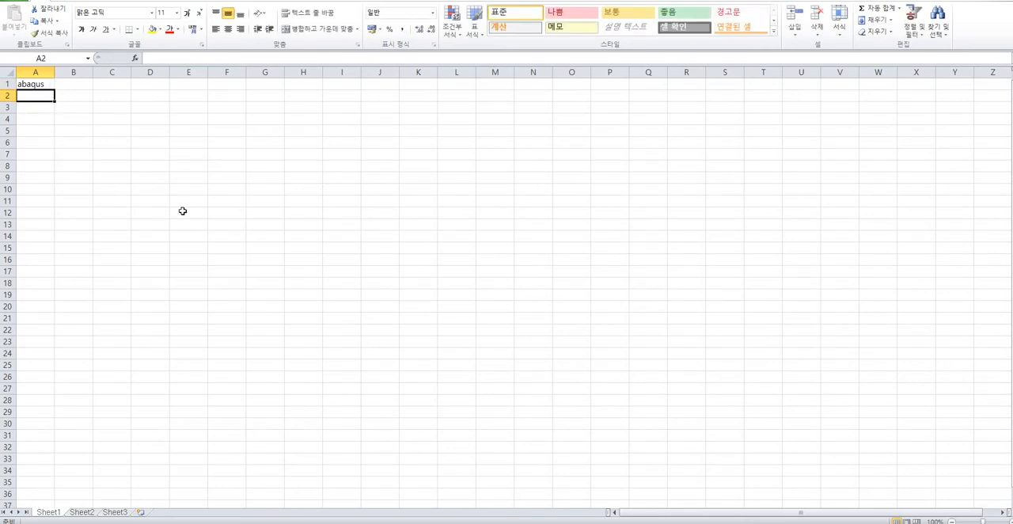
pyautogui.write('plastic s')
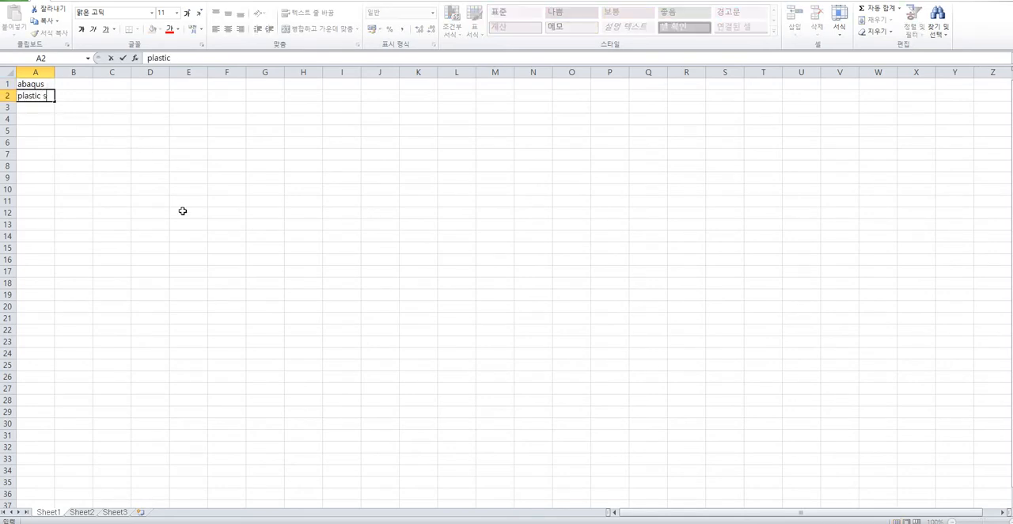
pyautogui.write('train')
pyautogui.press('Tab')
pyautogui.press('Tab')
# Enter the label "flow stress" in C2.
pyautogui.write('stre')
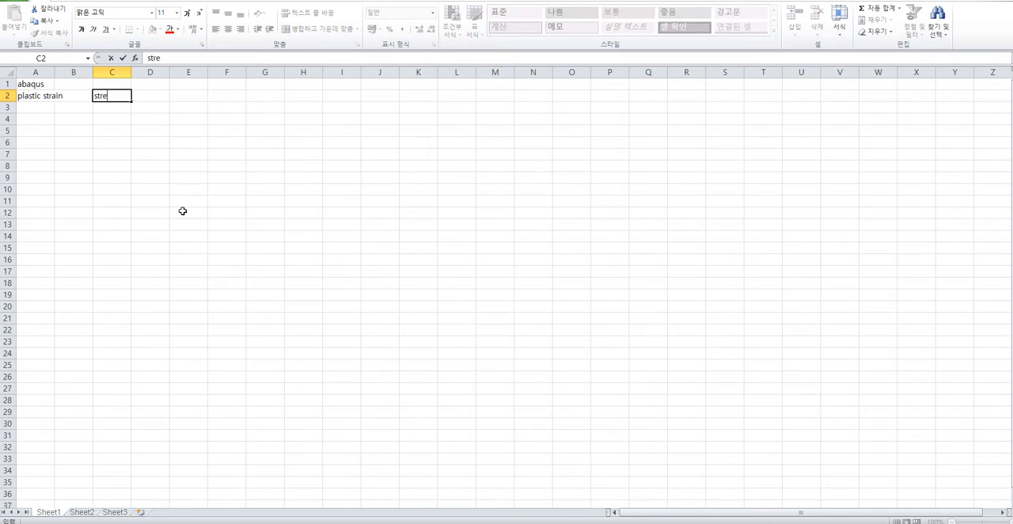
pyautogui.write('s')
pyautogui.press('BackSpace')
pyautogui.press('BackSpace')
pyautogui.press('BackSpace')
pyautogui.press('BackSpace')
pyautogui.press('BackSpace')
pyautogui.write('flow stress')
pyautogui.press('Return')
# Write the hardening law "sig=K(e0+e')^n" as text in A4.
pyautogui.press('Down')
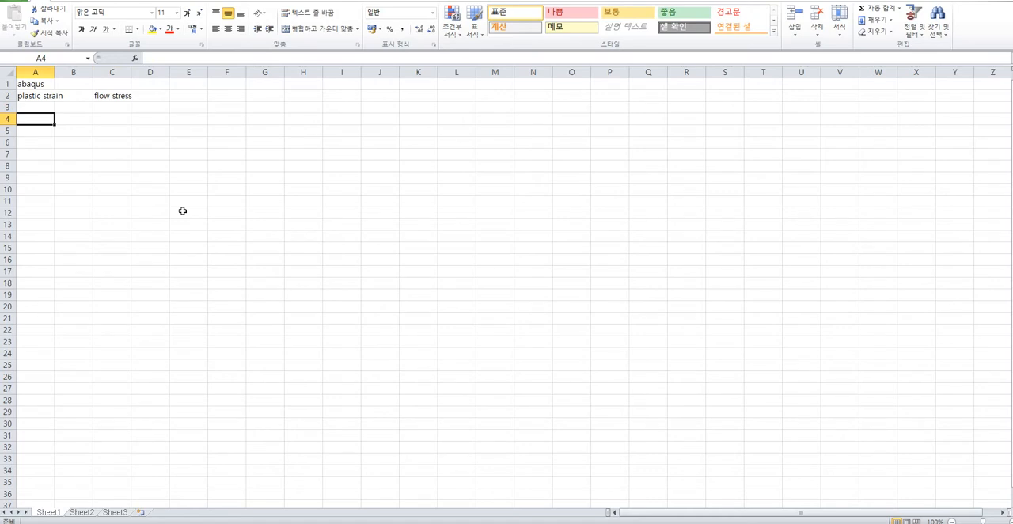
pyautogui.write('sig=')
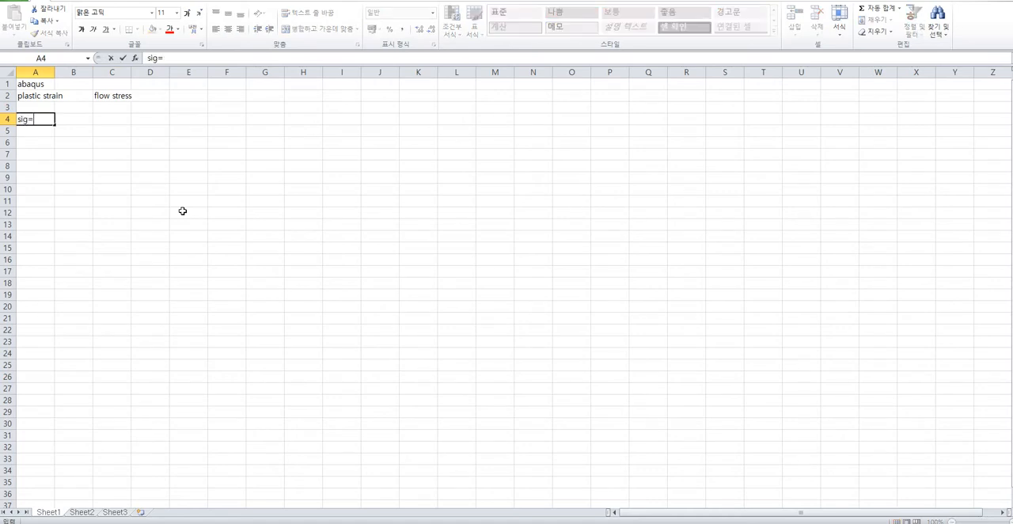
pyautogui.write('e0')
pyautogui.press('BackSpace')
pyautogui.press('BackSpace')
pyautogui.press('BackSpace')
pyautogui.write('k')
pyautogui.press('BackSpace')
pyautogui.write("K(e0+e')^n")
pyautogui.press('Return')
pyautogui.press('Return')
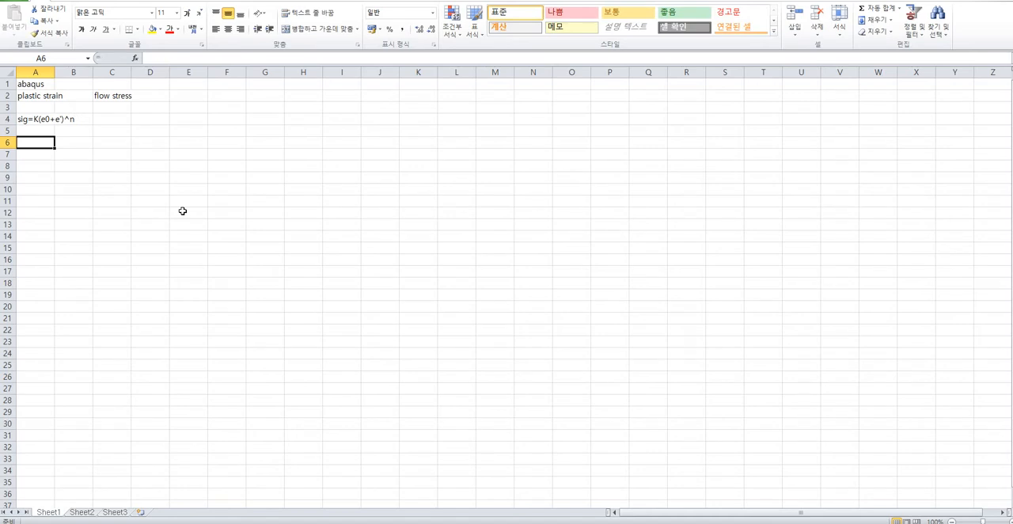
# Enter the parameter labels K, e' and n in cells C4 to C6.
pyautogui.click(116, 121)
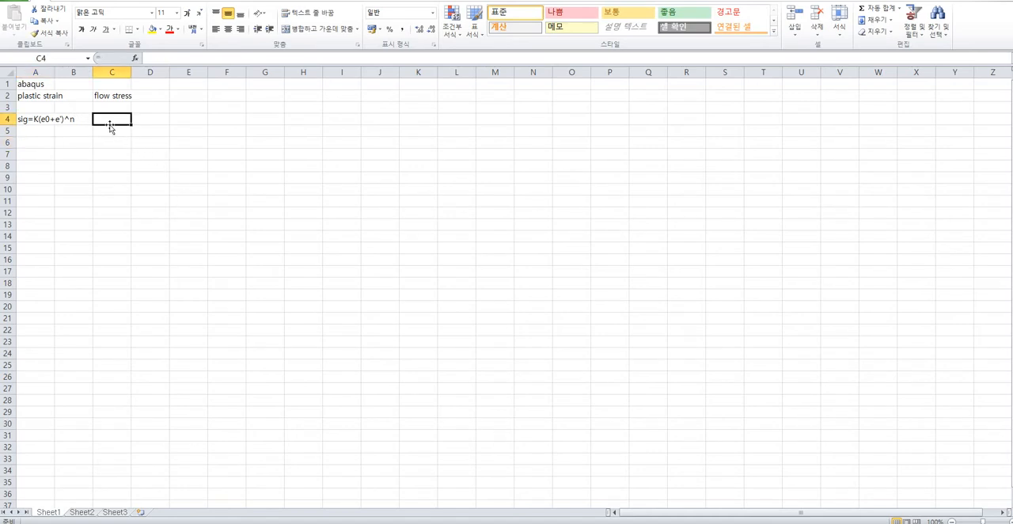
pyautogui.write('K')
pyautogui.press('Return')
pyautogui.write('e')
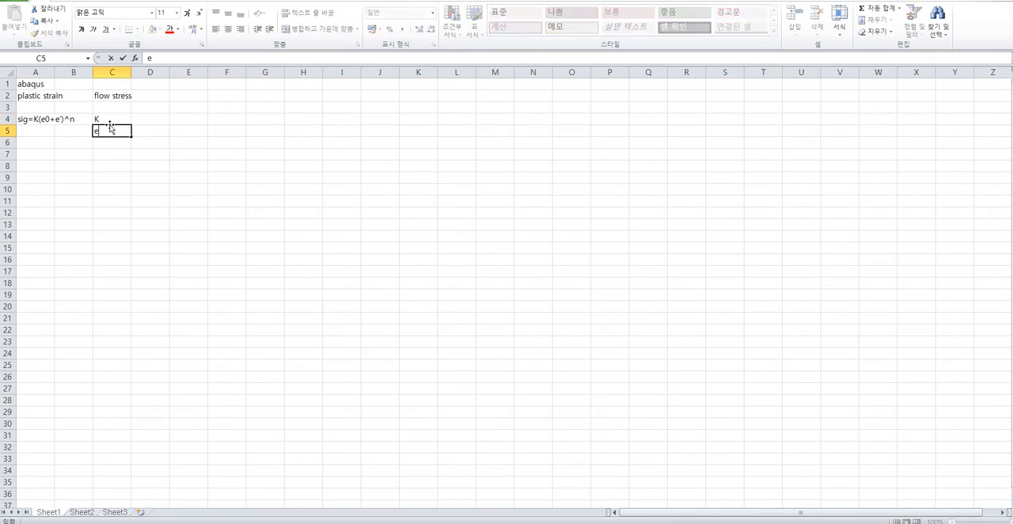
pyautogui.write("'")
pyautogui.press('Return')
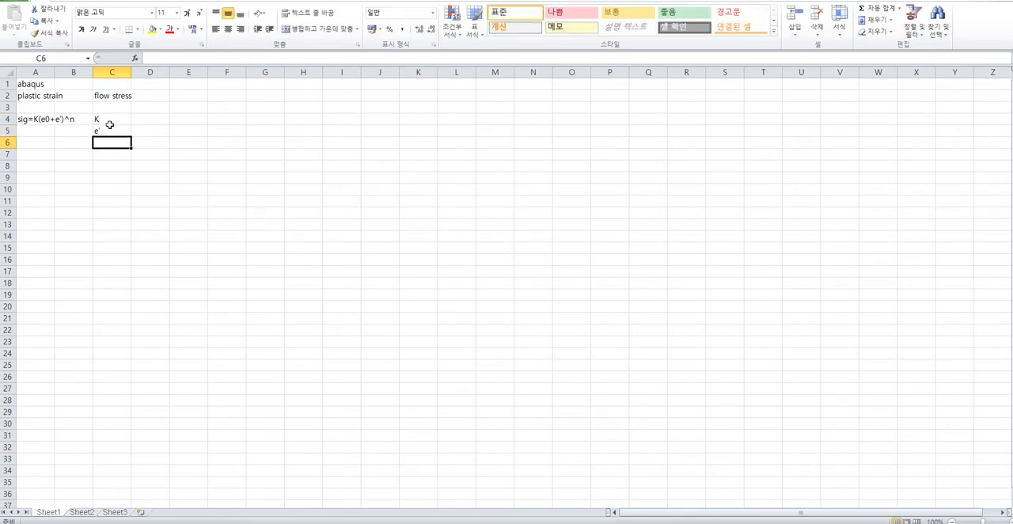
pyautogui.write('n')
# Set the parameter values in column D: K to 1000, e' to 0.002 and n to 0.2.
pyautogui.press('Tab')
pyautogui.write('0.2')
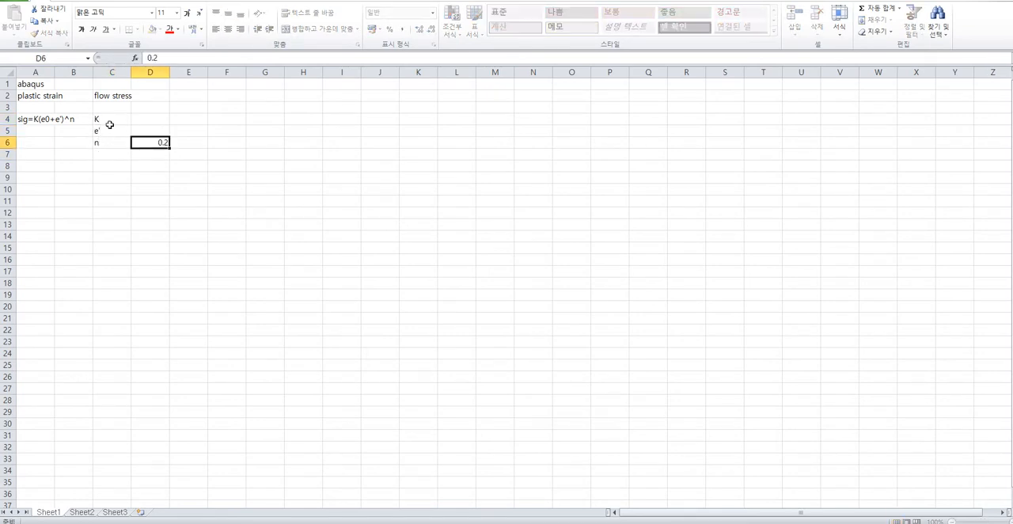
pyautogui.press('Up')
pyautogui.press('Up')
pyautogui.write('1000')
pyautogui.press('Return')
pyautogui.write('0.002')
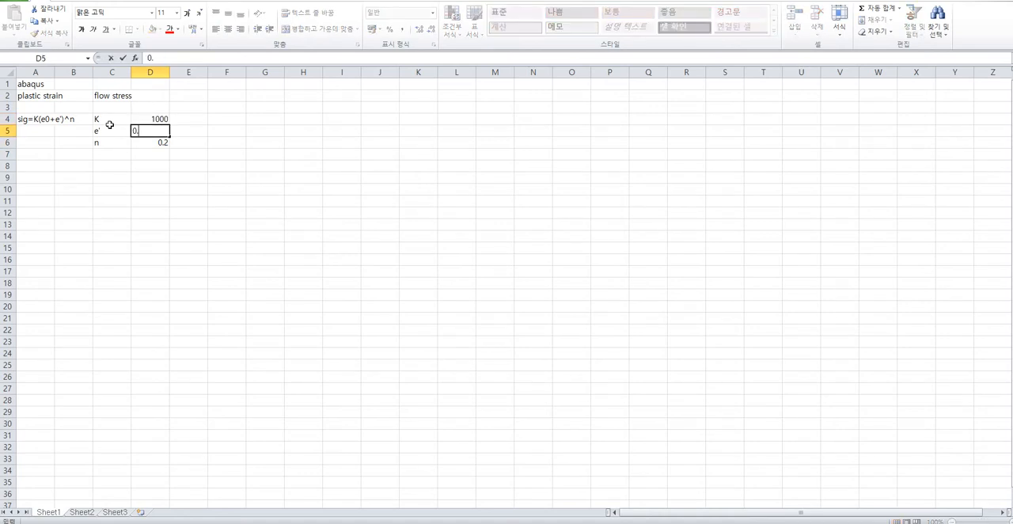
pyautogui.press('Return')
# Enter the plastic strain values 0, 0.01 and 0.02 in cells F4 to F6.
pyautogui.press('Up')
pyautogui.press('Right')
pyautogui.press('Up')
pyautogui.press('Right')
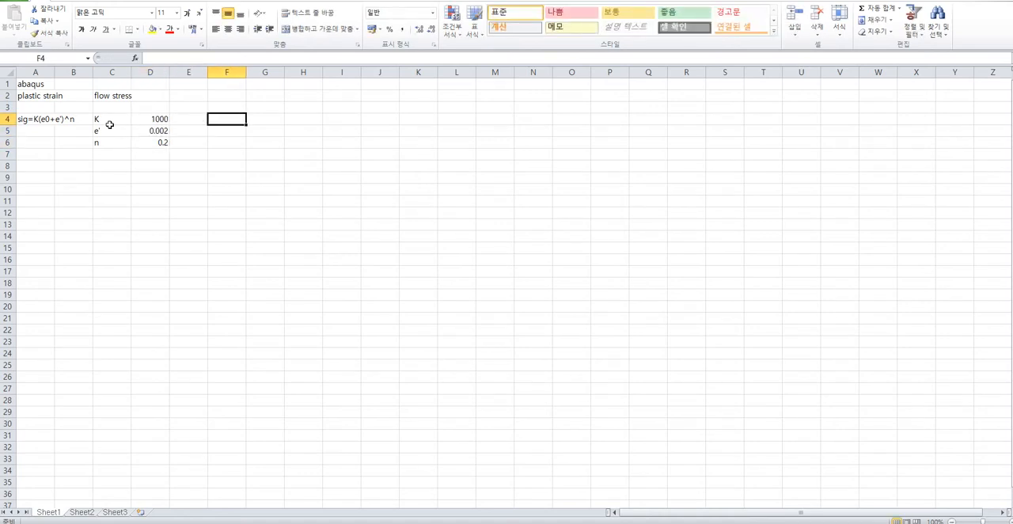
pyautogui.write('0')
pyautogui.press('Return')
pyautogui.write('0.01')
pyautogui.press('Return')
pyautogui.write('0.02')
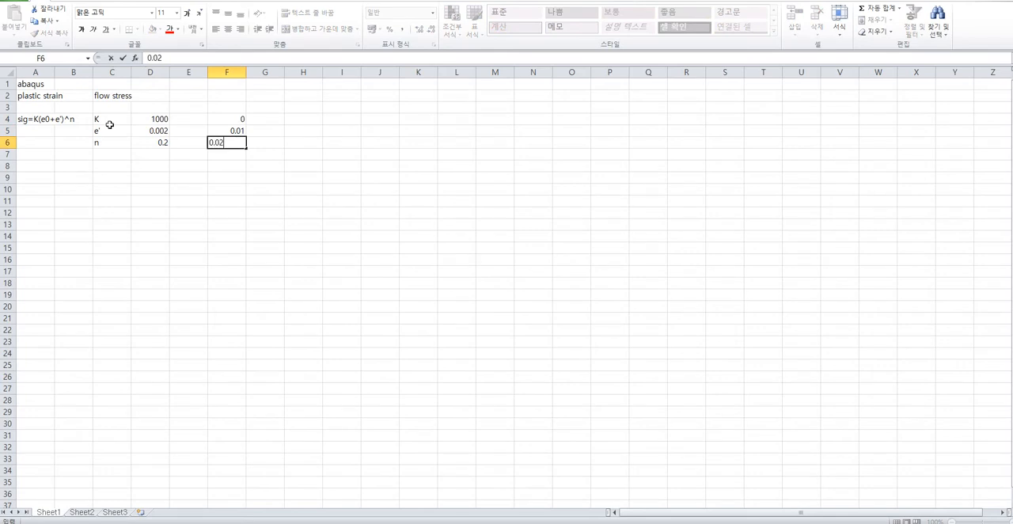
pyautogui.press('Right')
# Start the flow stress formula in G4 with an absolute reference to K, =$D$4, multiplied by an opened bracket.
pyautogui.press('Up')
pyautogui.press('Up')
pyautogui.write('=')
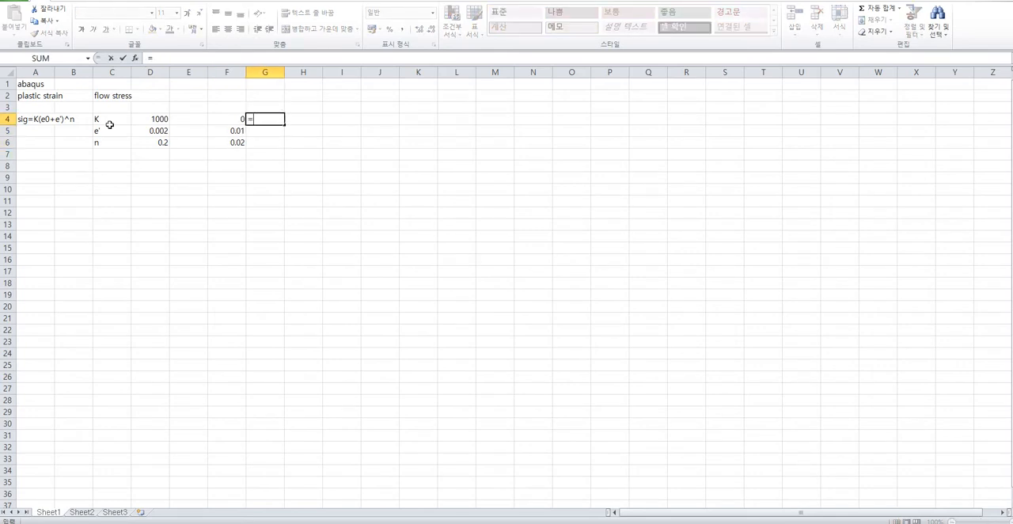
pyautogui.click(162, 121)
pyautogui.click(155, 58)
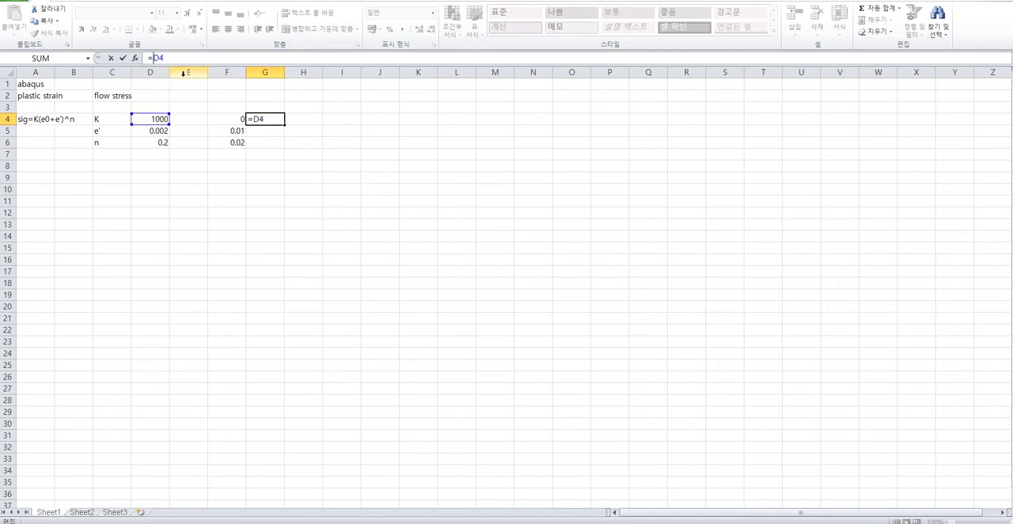
pyautogui.write('$')
pyautogui.press('Right')
pyautogui.write('$')
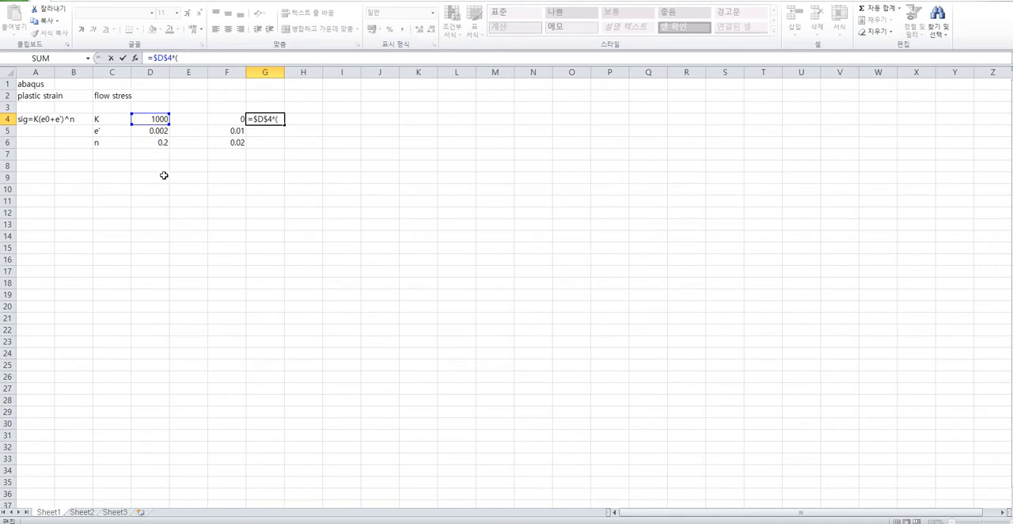
# Add the absolute reference to e' inside the bracket so that the G4 formula reads =$D$4*($D$5).
pyautogui.click(158, 131)
pyautogui.click(190, 60)
pyautogui.write('$D$5')
pyautogui.press('Right')
pyautogui.write('$')
pyautogui.press('Return')
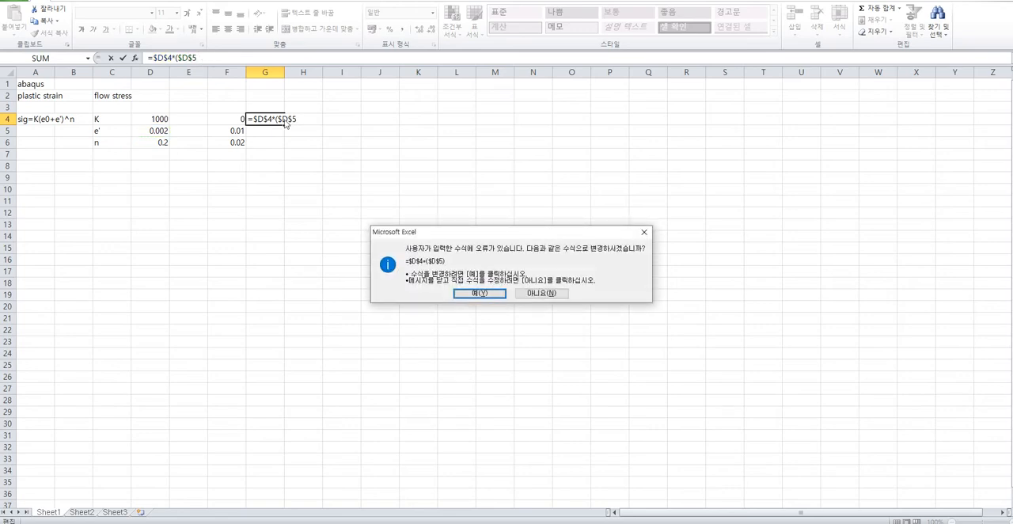
pyautogui.press('Return')
pyautogui.click(287, 117)
pyautogui.click(265, 119)
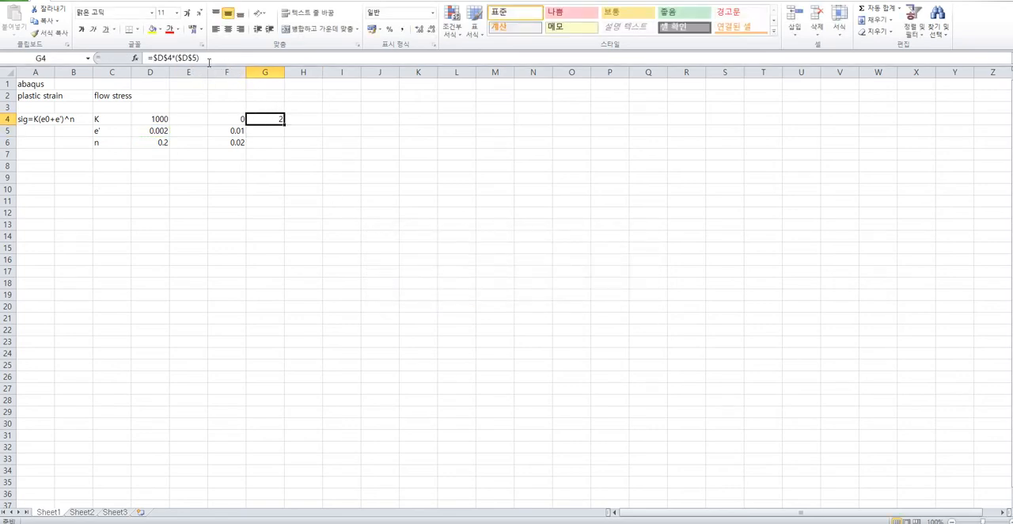
# Complete the G4 formula with the plastic strain and exponent as =$D$4*($D$5+F4)^$D$6.
pyautogui.click(212, 58)
pyautogui.write('+')
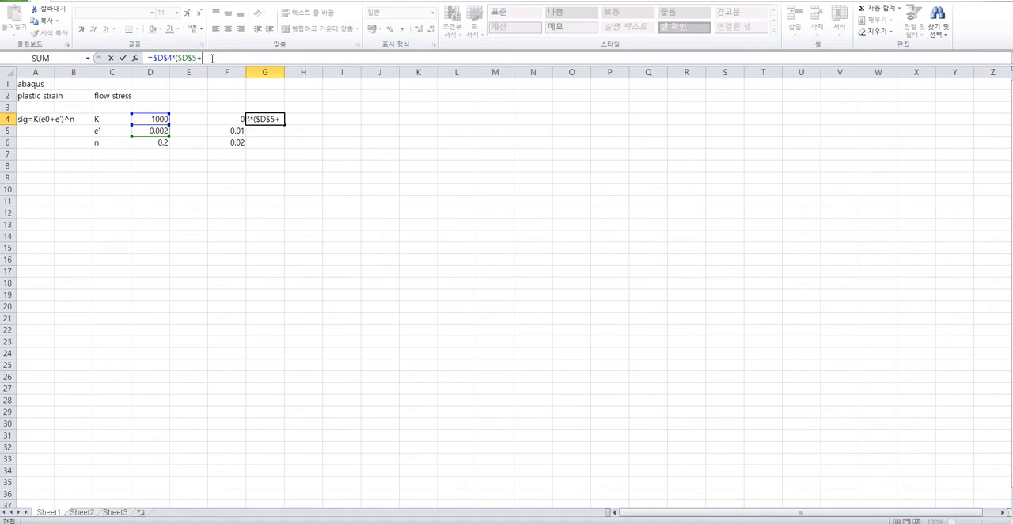
pyautogui.click(229, 118)
pyautogui.write(')^')
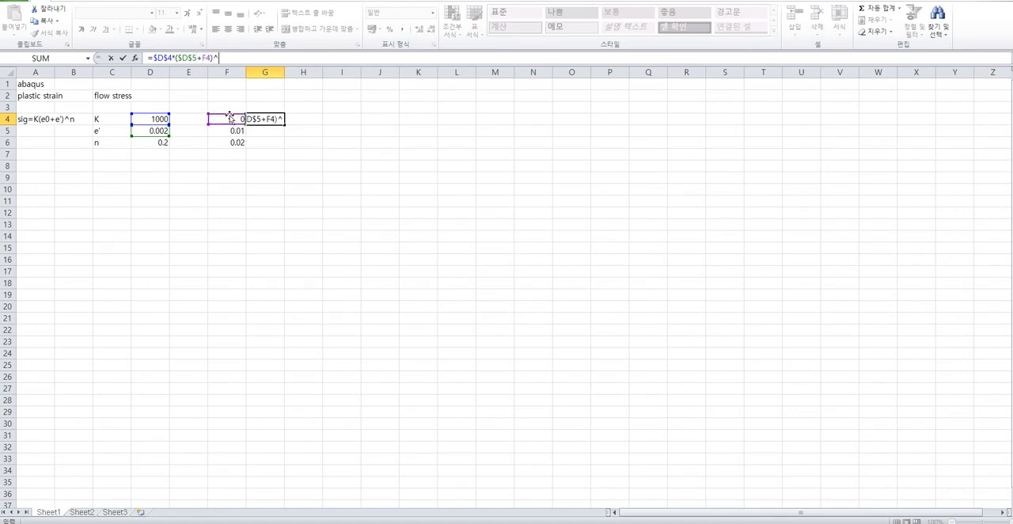
pyautogui.click(155, 143)
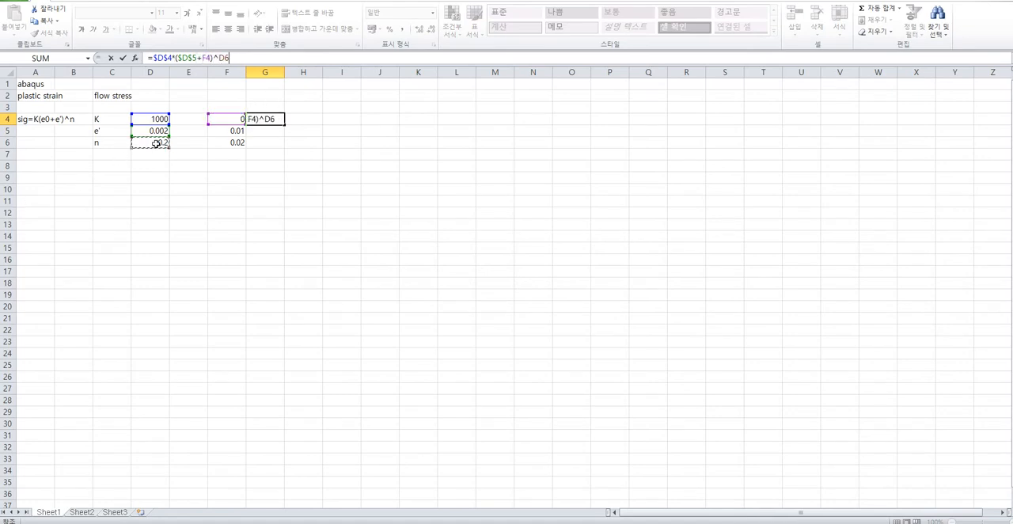
pyautogui.click(225, 57)
pyautogui.write('$')
pyautogui.click(230, 58)
pyautogui.write('$D$')
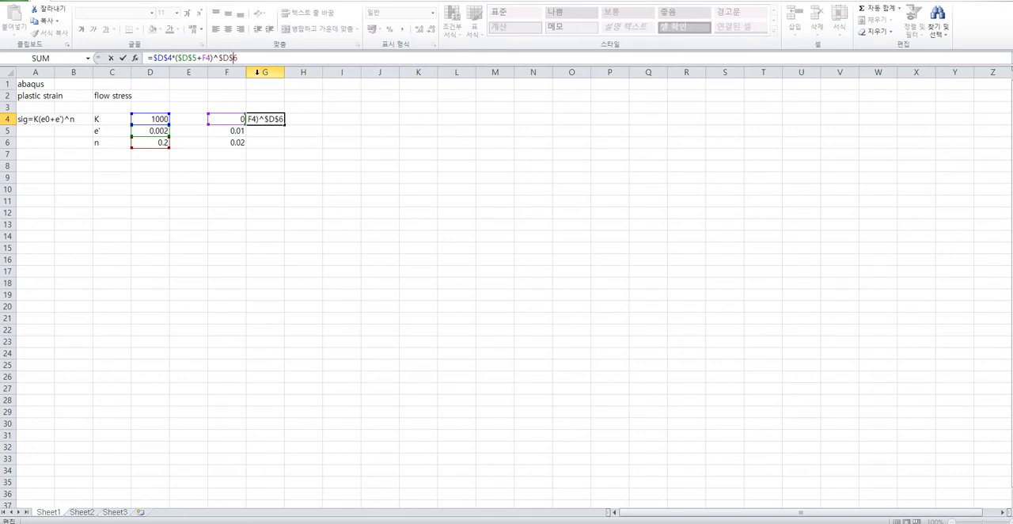
pyautogui.press('Return')
pyautogui.press('Up')
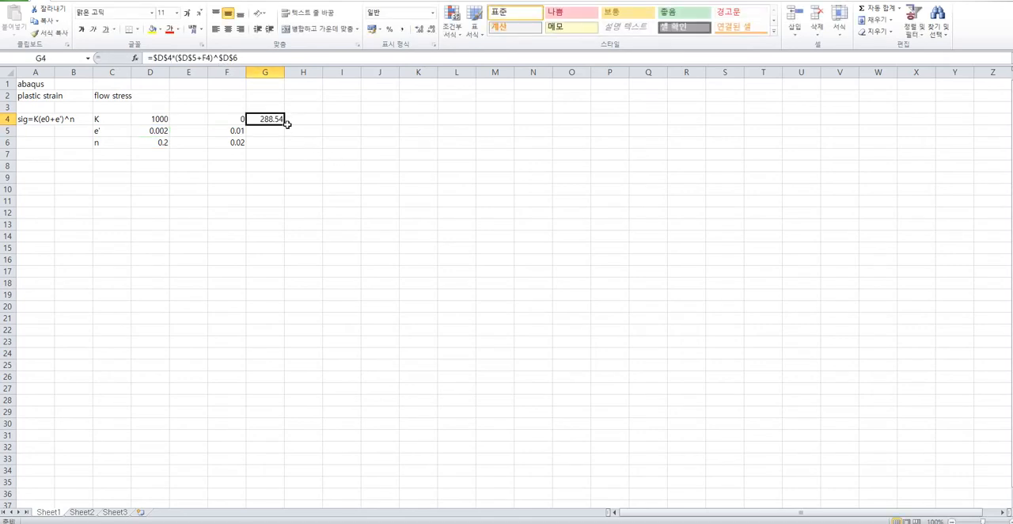
# Change the plastic strain in F5 to 0.02 and extend the strain and flow stress series down to row 33.
pyautogui.moveTo(287, 124); pyautogui.dragTo(287, 144)
pyautogui.click(230, 130)
pyautogui.write('0.')
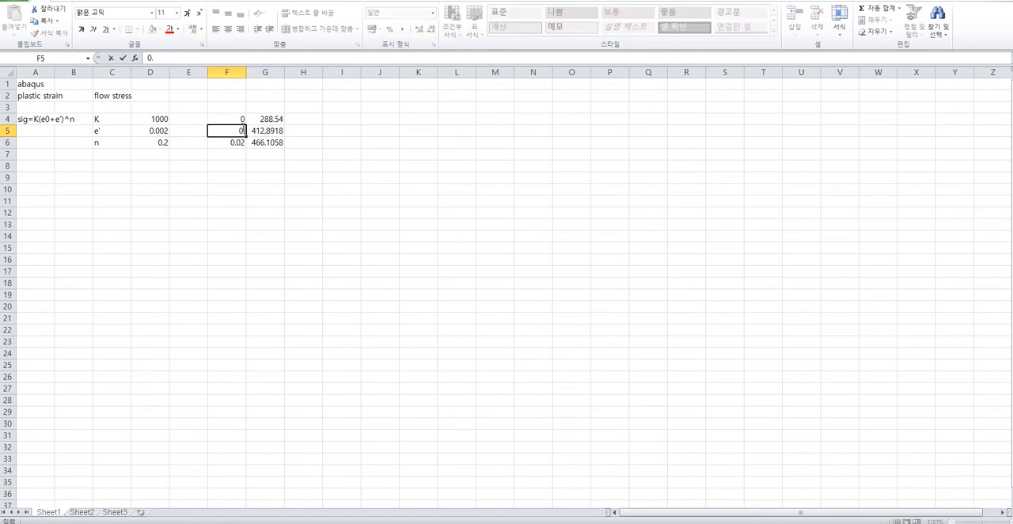
pyautogui.write('02')
pyautogui.press('Return')
pyautogui.moveTo(229, 121); pyautogui.dragTo(289, 459)
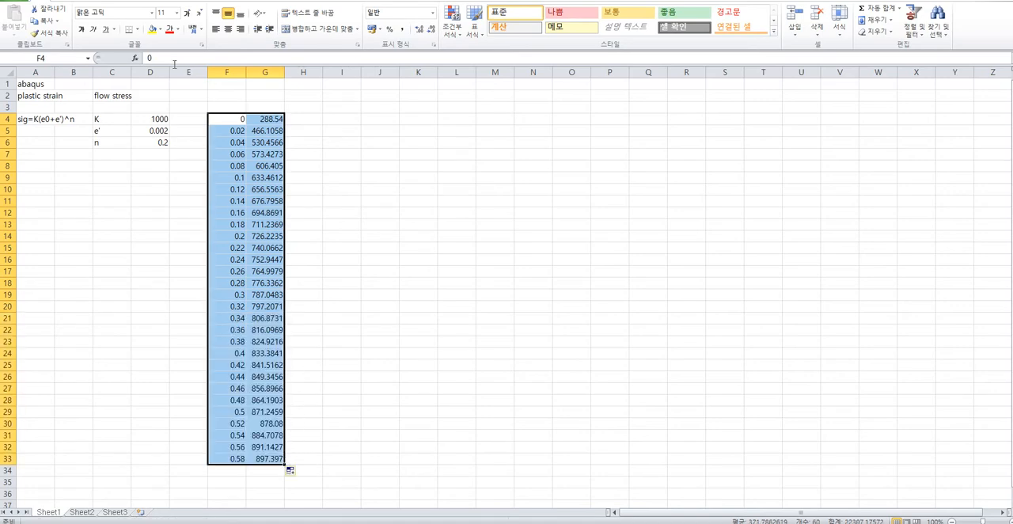
# Insert a smooth-line scatter chart of F4:G33 and move it closer to the data columns.
pyautogui.click(68, 1)
pyautogui.click(320, 32)
pyautogui.click(329, 98)
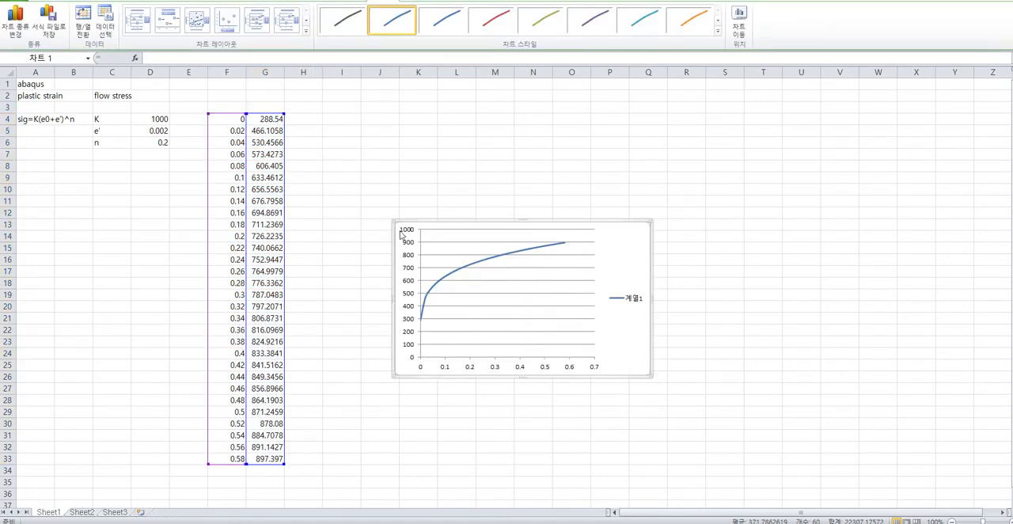
pyautogui.moveTo(412, 220); pyautogui.dragTo(342, 167)
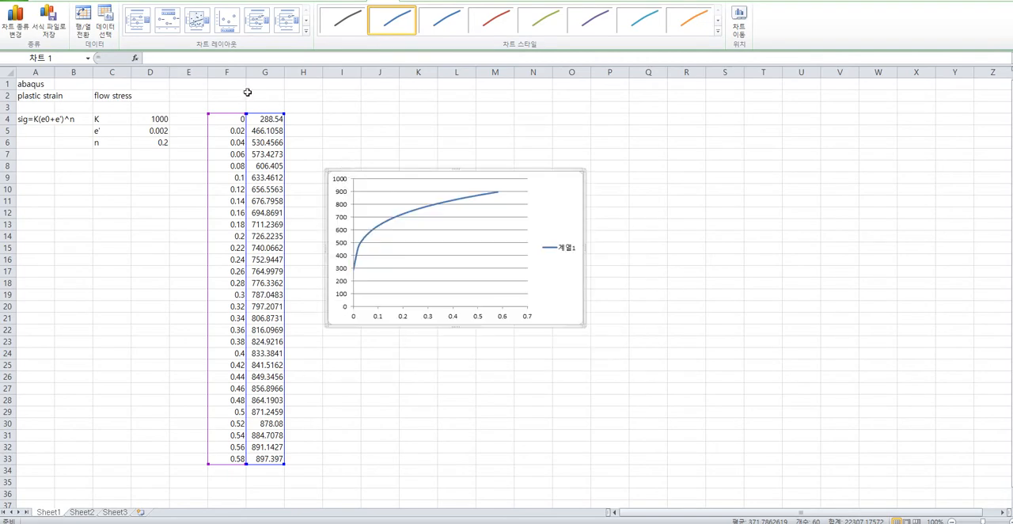
# Repeat the plastic strain values in column H by entering =F4 in H4 and filling it down to row 33.
pyautogui.click(238, 121)
pyautogui.moveTo(238, 120); pyautogui.dragTo(265, 459)
pyautogui.click(297, 120)
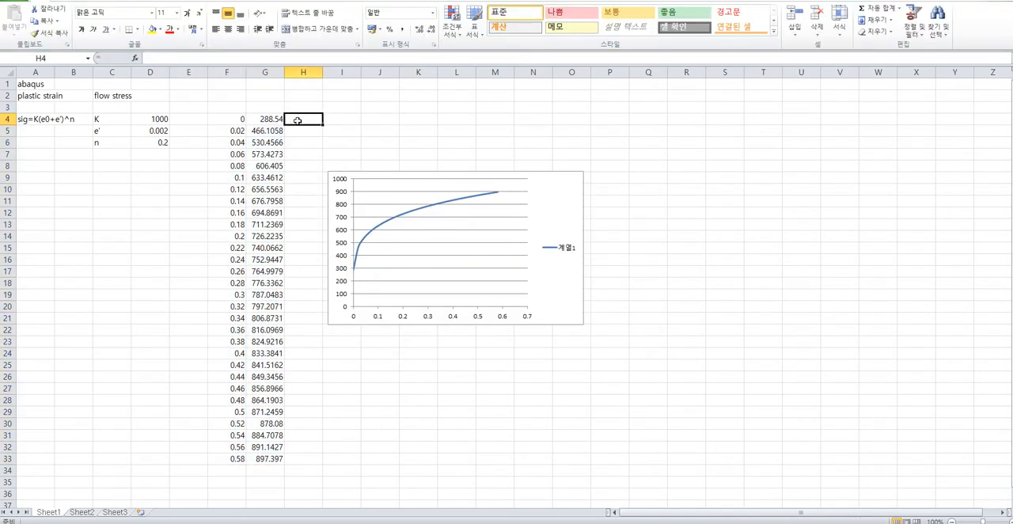
pyautogui.write('=')
pyautogui.click(237, 119)
pyautogui.press('Return')
pyautogui.click(313, 120)
pyautogui.doubleClick(322, 123)
# Copy the flow stress and plastic strain values in G4:H33 and switch back to Abaqus/CAE.
pyautogui.click(275, 128)
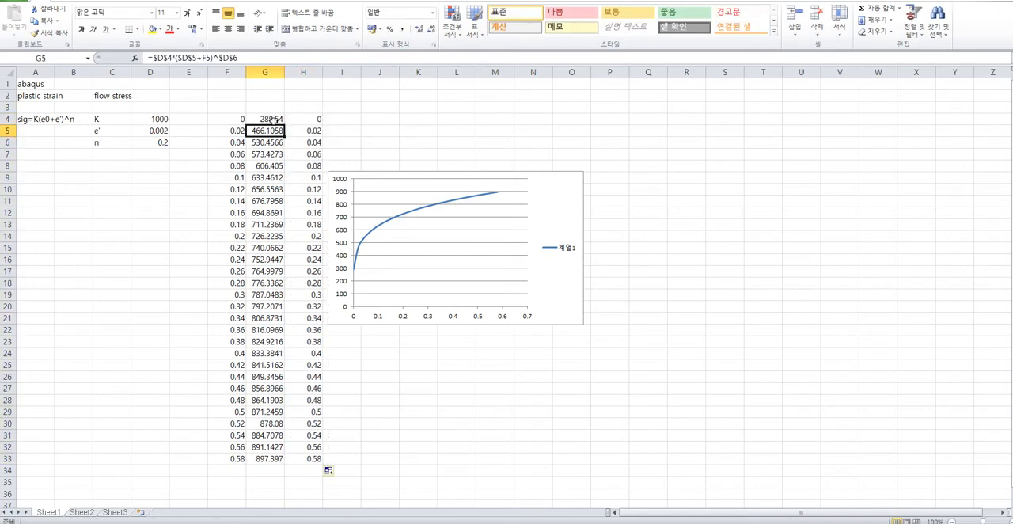
pyautogui.click(274, 122)
pyautogui.keyDown('shift'); pyautogui.click(316, 462); pyautogui.keyUp('shift')
pyautogui.hotkey('ctrl', 'c')
pyautogui.click(632, 523)
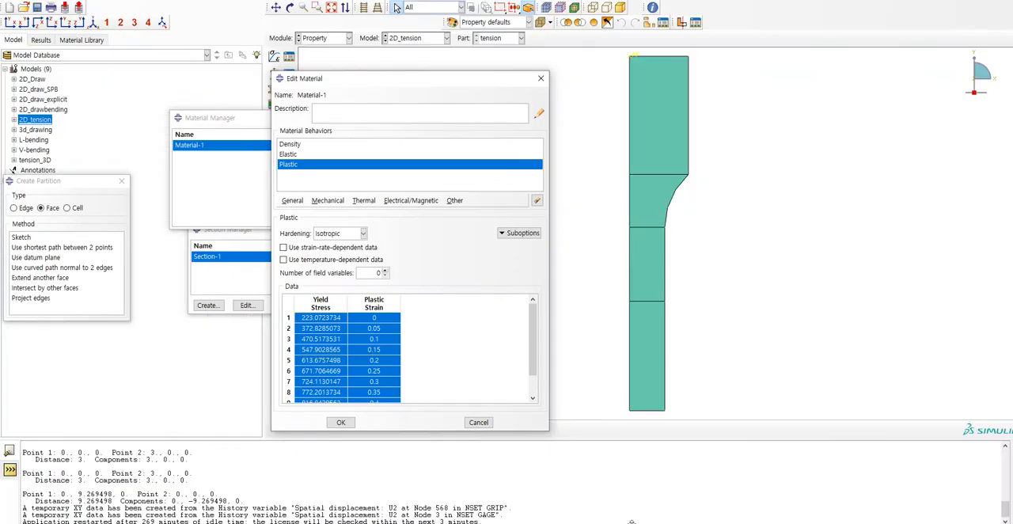
# Replace Material-1's plastic yield stress and plastic strain data with the copied values and close the material and section managers.
pyautogui.click(359, 305)
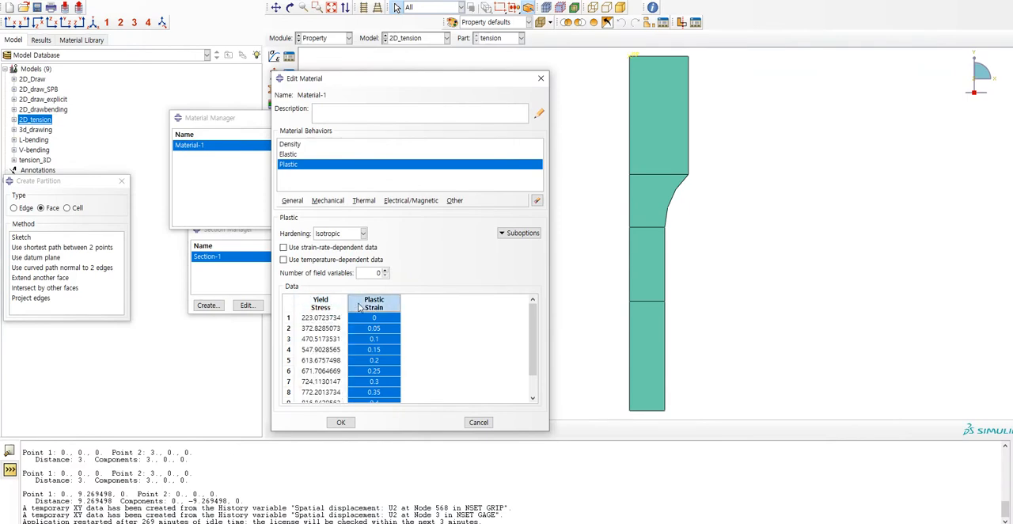
pyautogui.rightClick(358, 305)
pyautogui.click(343, 311)
pyautogui.click(339, 305)
pyautogui.moveTo(338, 306); pyautogui.dragTo(364, 304)
pyautogui.rightClick(364, 304)
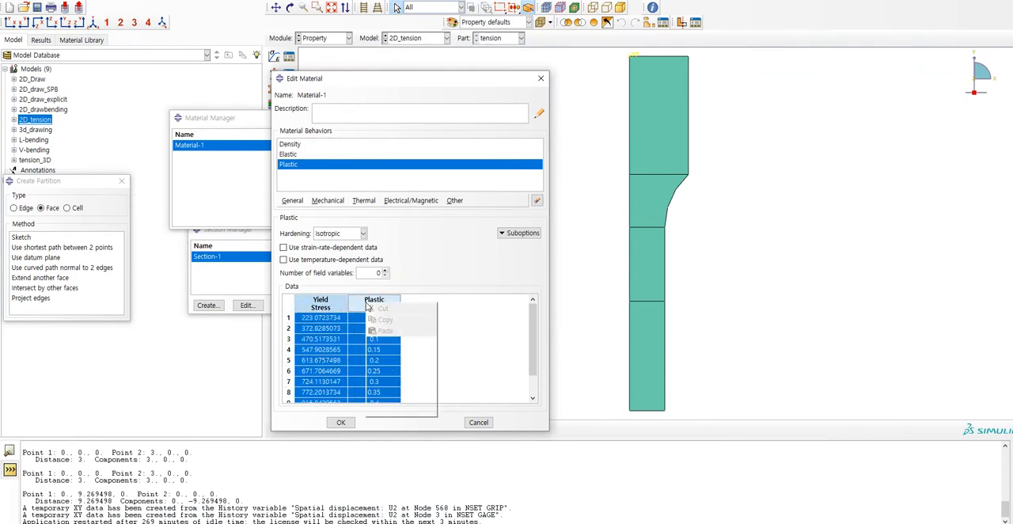
pyautogui.click(406, 386)
pyautogui.click(333, 320)
pyautogui.hotkey('ctrl', 'v')
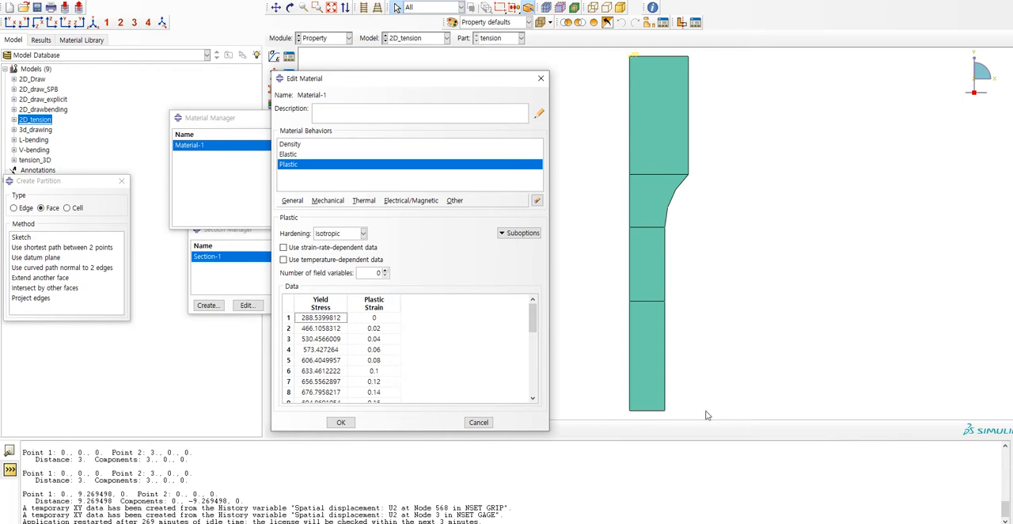
pyautogui.click(347, 424)
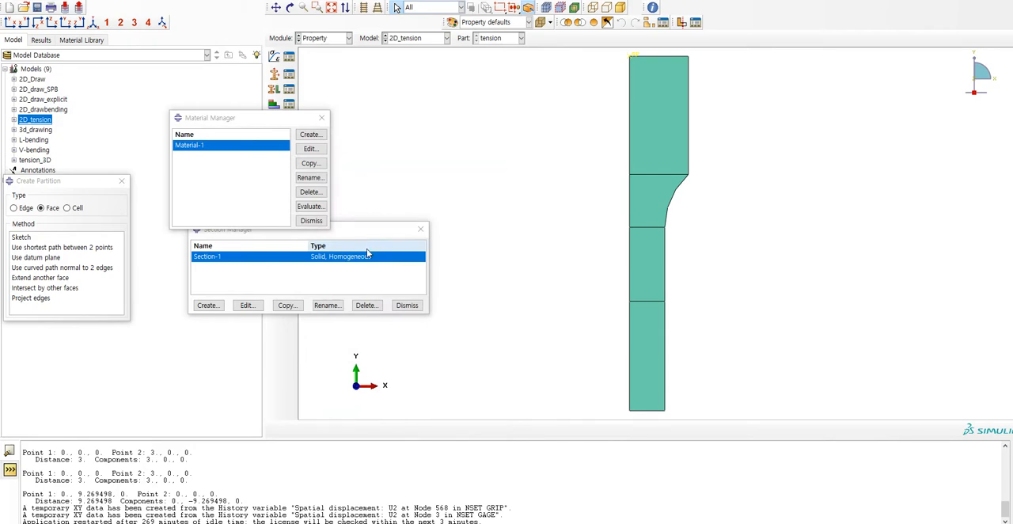
pyautogui.click(406, 304)
pyautogui.click(311, 220)
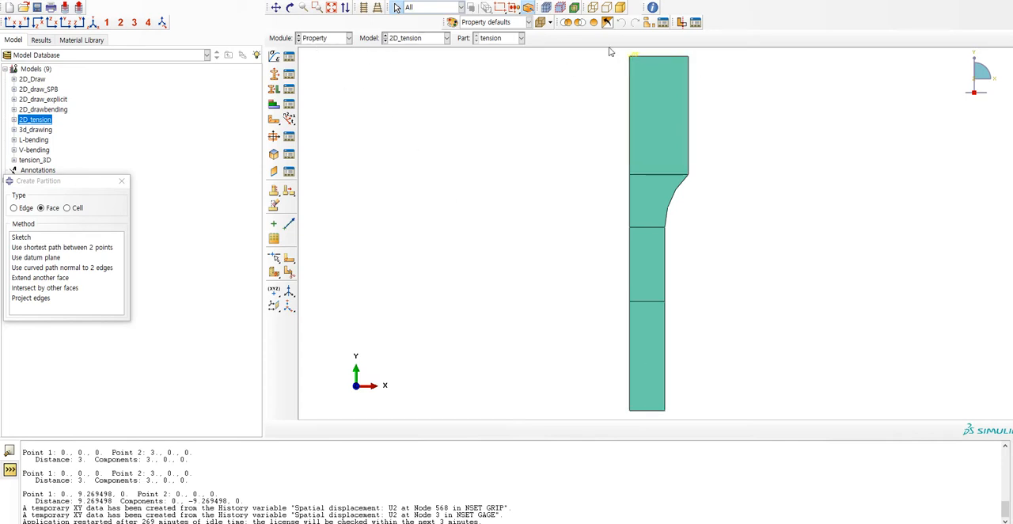
# Review the settings of the coupling constraint Constraint-1 in the Interaction module and close its dialogs without changes.
pyautogui.click(324, 38)
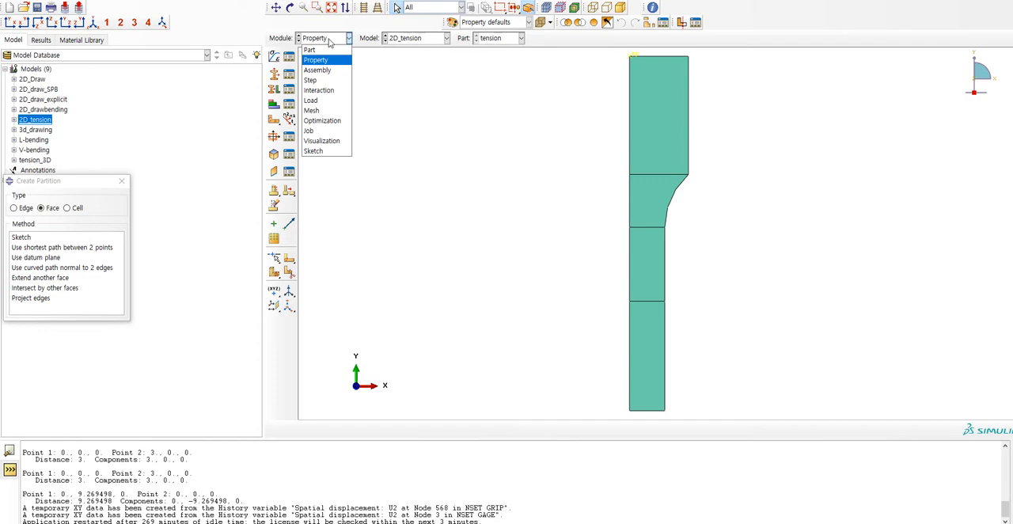
pyautogui.click(316, 85)
pyautogui.click(289, 57)
pyautogui.click(288, 125)
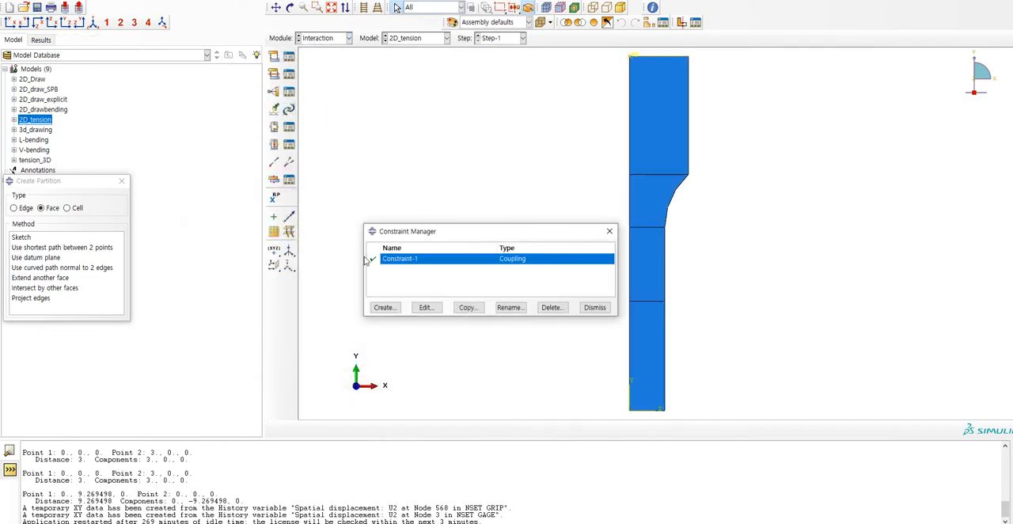
pyautogui.doubleClick(407, 261)
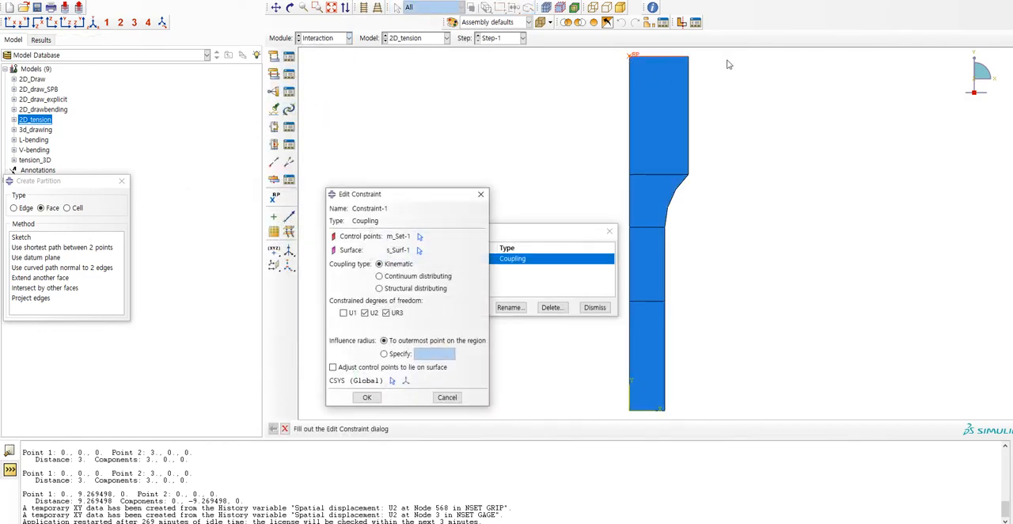
pyautogui.click(594, 307)
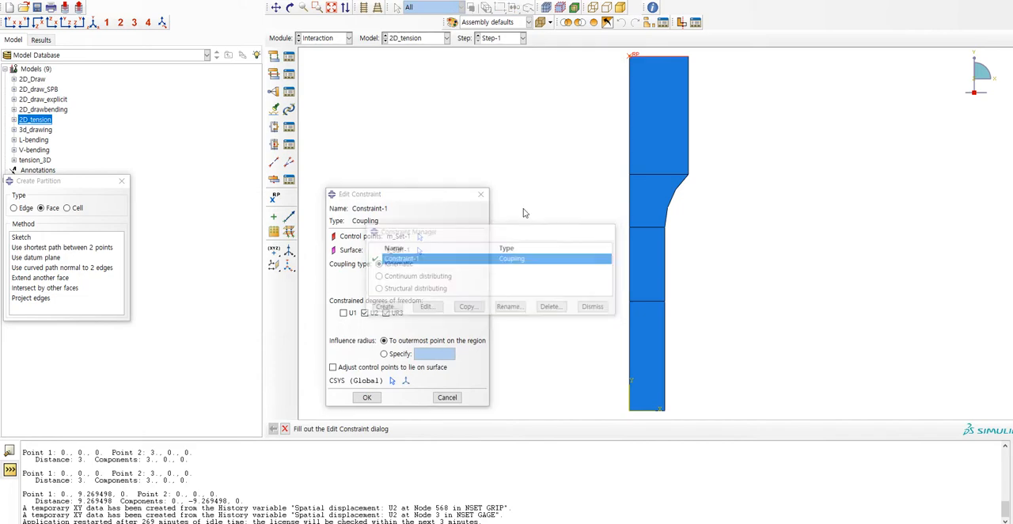
pyautogui.click(480, 193)
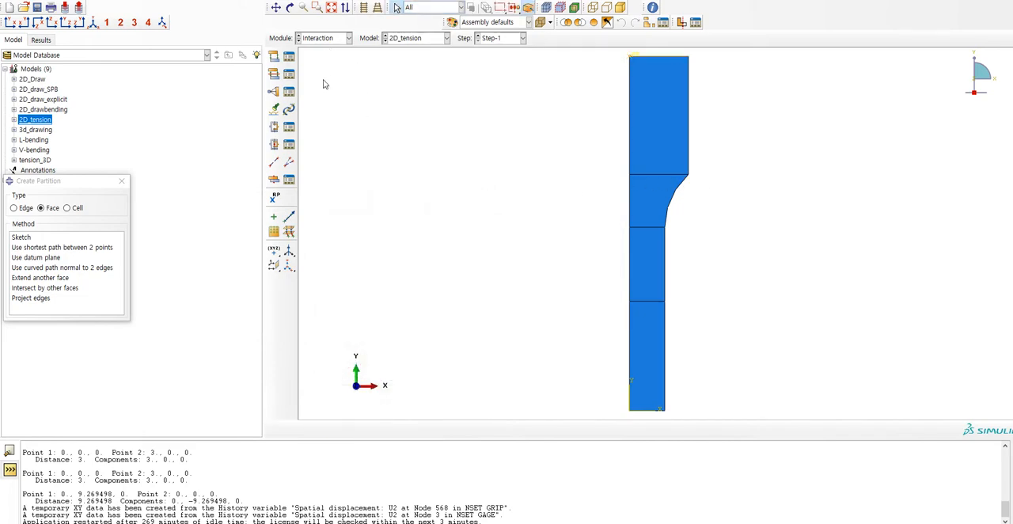
# Examine the assembly mesh and the part geometry, and display the tension part's mesh in the Mesh module.
pyautogui.click(320, 38)
pyautogui.click(323, 117)
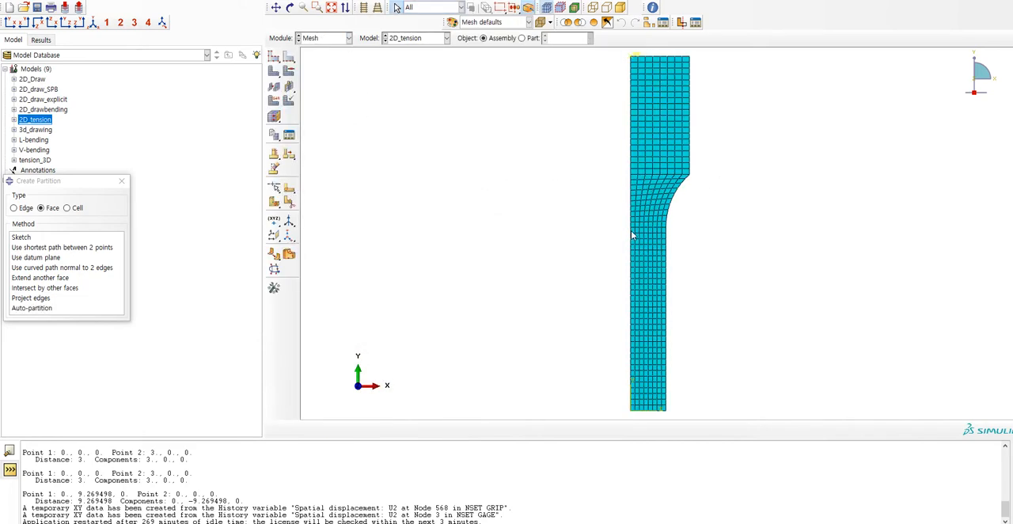
pyautogui.click(320, 38)
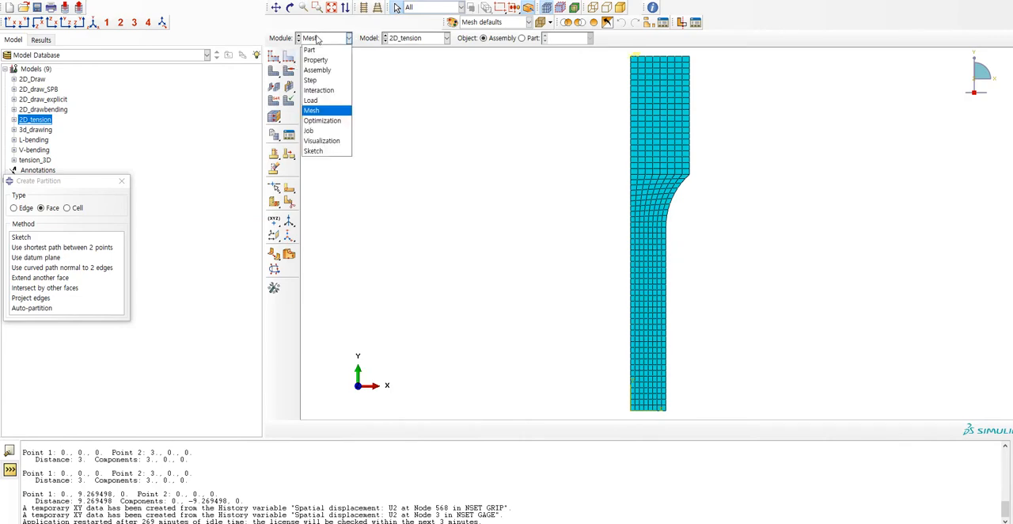
pyautogui.click(323, 52)
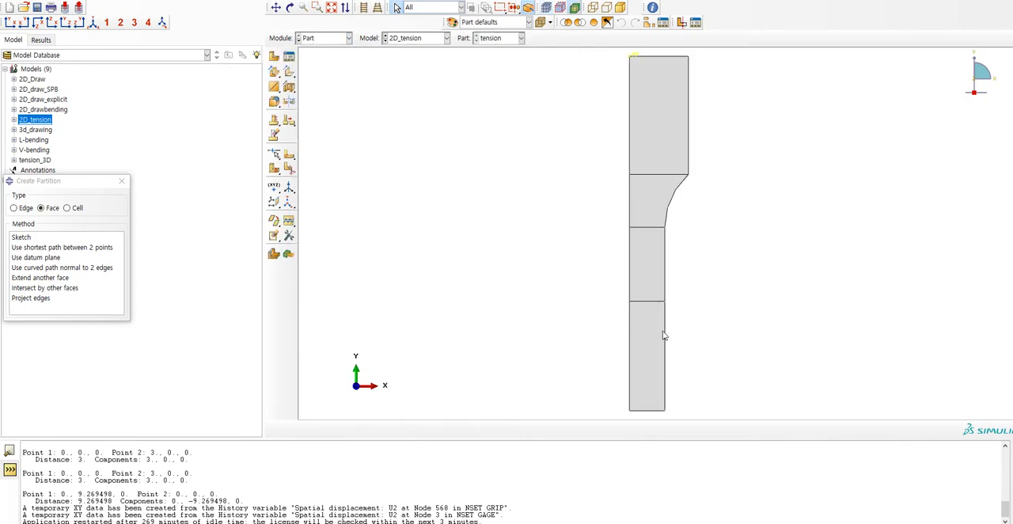
pyautogui.click(331, 38)
pyautogui.click(320, 114)
pyautogui.click(253, 2)
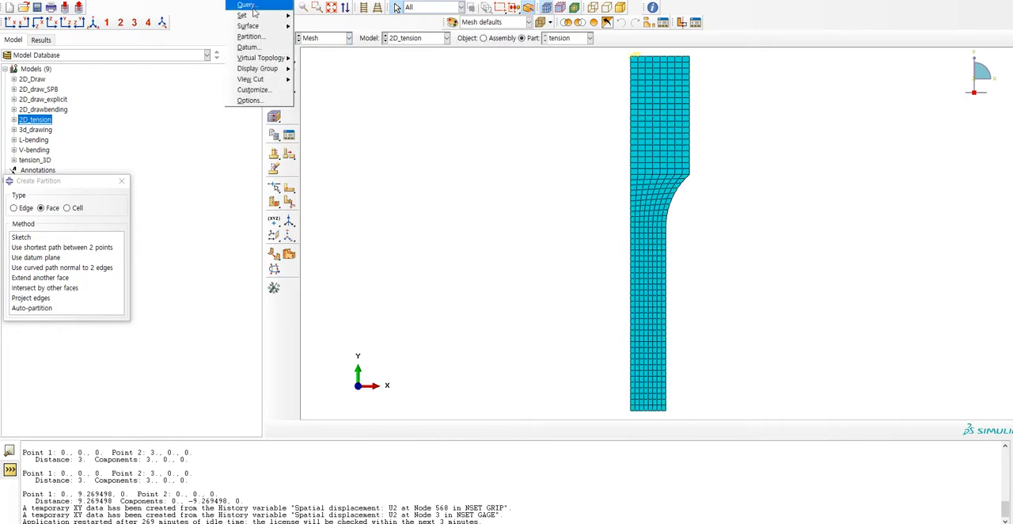
pyautogui.click(261, 40)
pyautogui.click(237, 0)
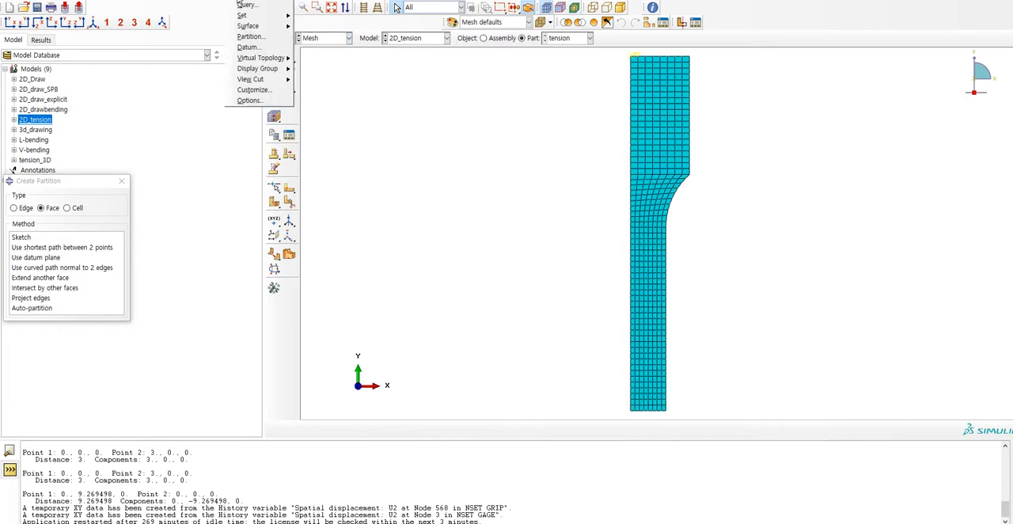
pyautogui.click(249, 37)
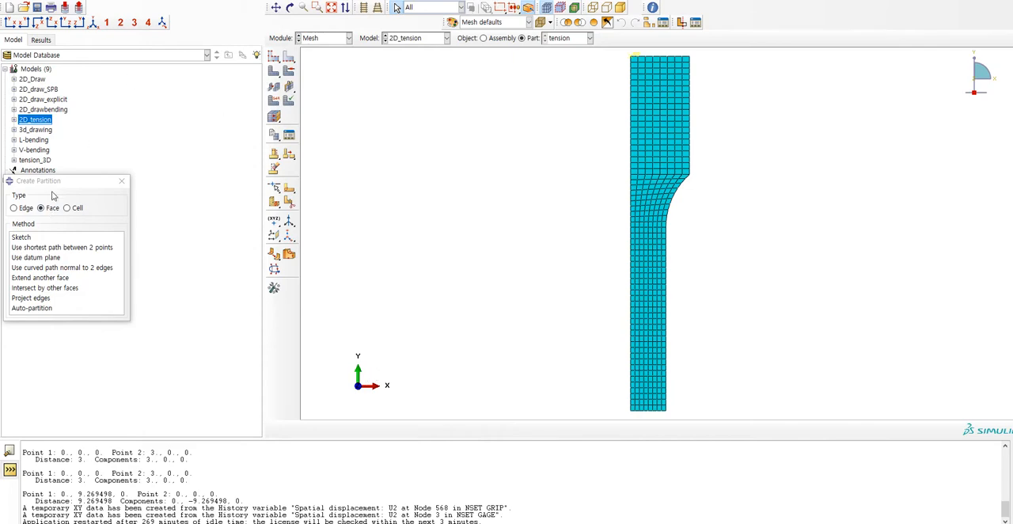
pyautogui.moveTo(48, 180); pyautogui.dragTo(198, 179)
pyautogui.click(174, 236)
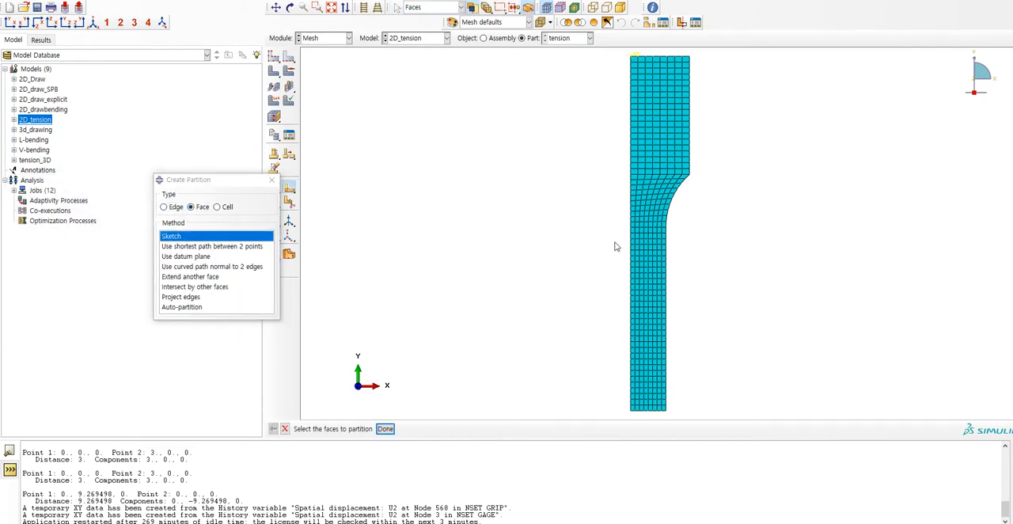
pyautogui.moveTo(607, 152); pyautogui.dragTo(692, 367)
pyautogui.middleClick(769, 283)
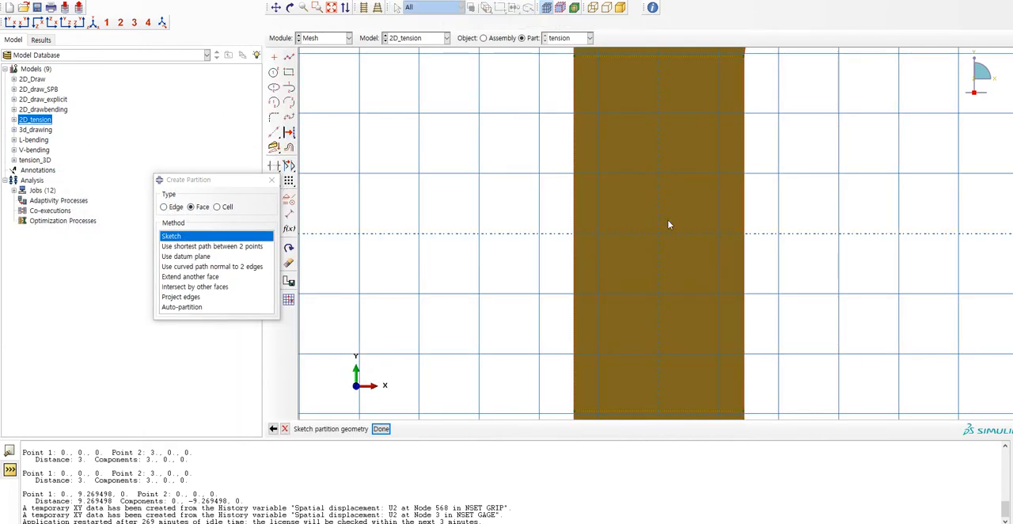
pyautogui.scroll(3, 681, 233)
pyautogui.scroll(1, 687, 247)
pyautogui.scroll(5, 644, 195)
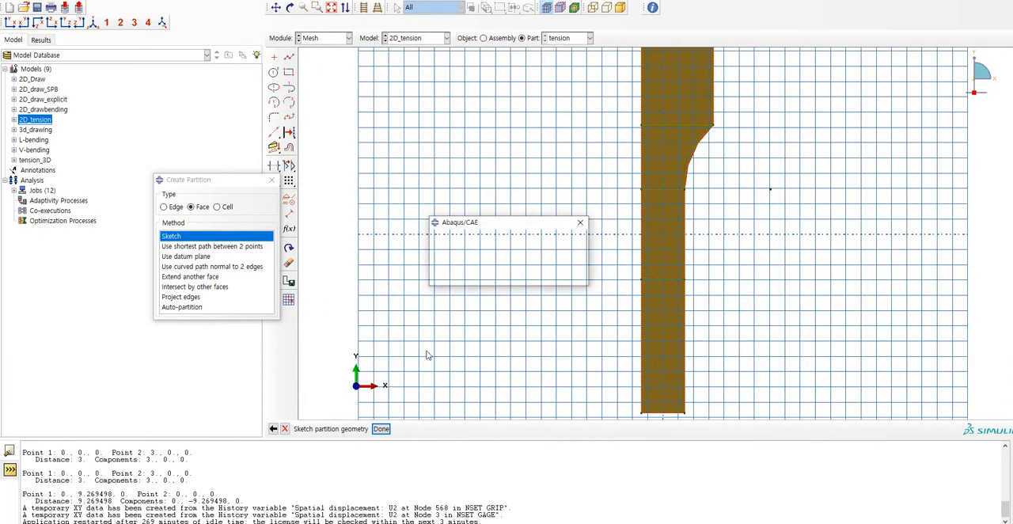
pyautogui.click(467, 279)
# Regenerate the mesh on the tension part and return to the Part module.
pyautogui.click(289, 87)
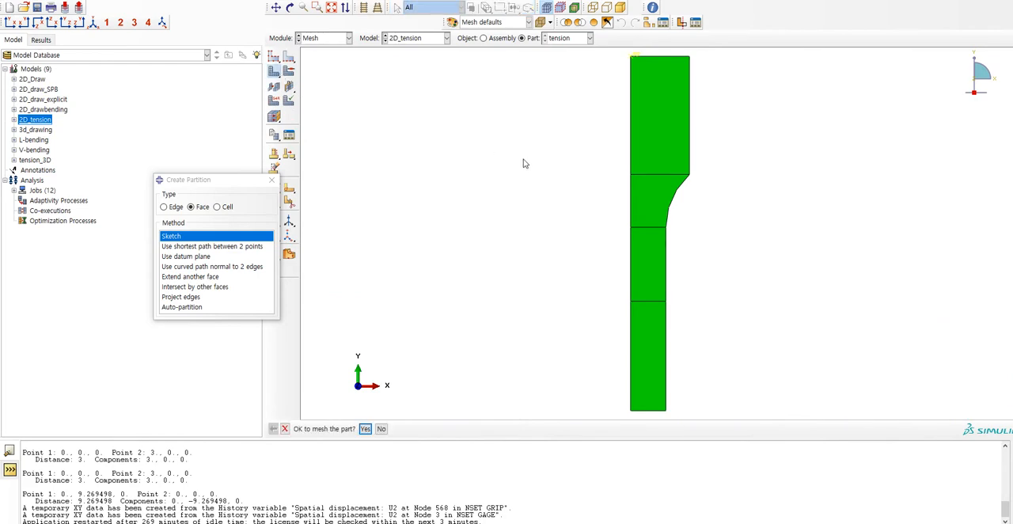
pyautogui.middleClick(526, 162)
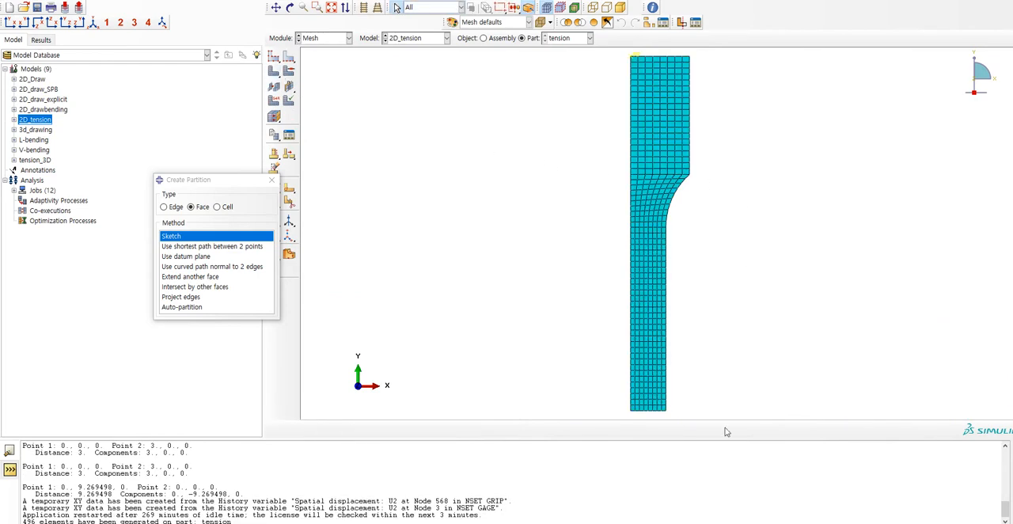
pyautogui.click(332, 39)
pyautogui.click(332, 39)
pyautogui.click(333, 39)
pyautogui.click(332, 39)
pyautogui.click(332, 38)
pyautogui.click(328, 53)
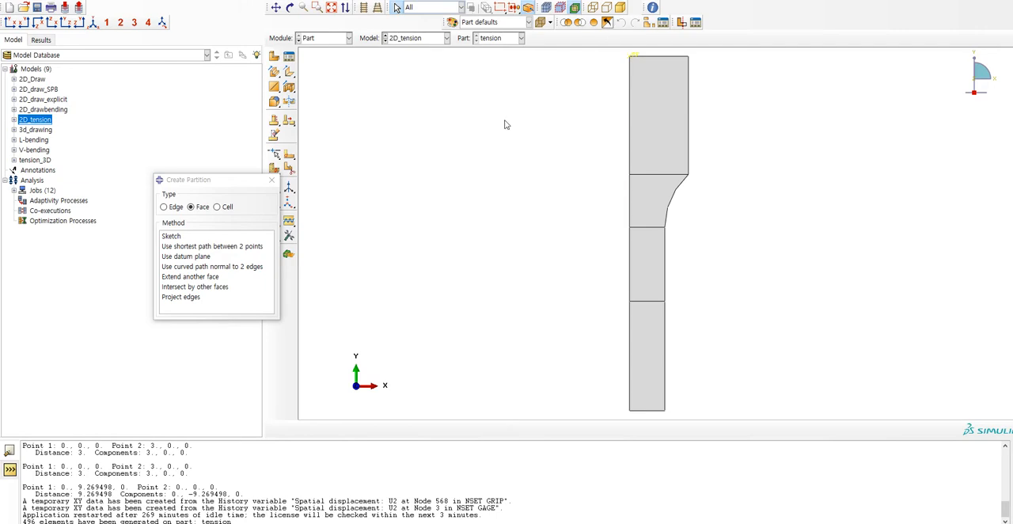
# Switch to the Step module and open the manager of the assembly's geometry sets, moved clear of the model.
pyautogui.click(326, 37)
pyautogui.click(329, 81)
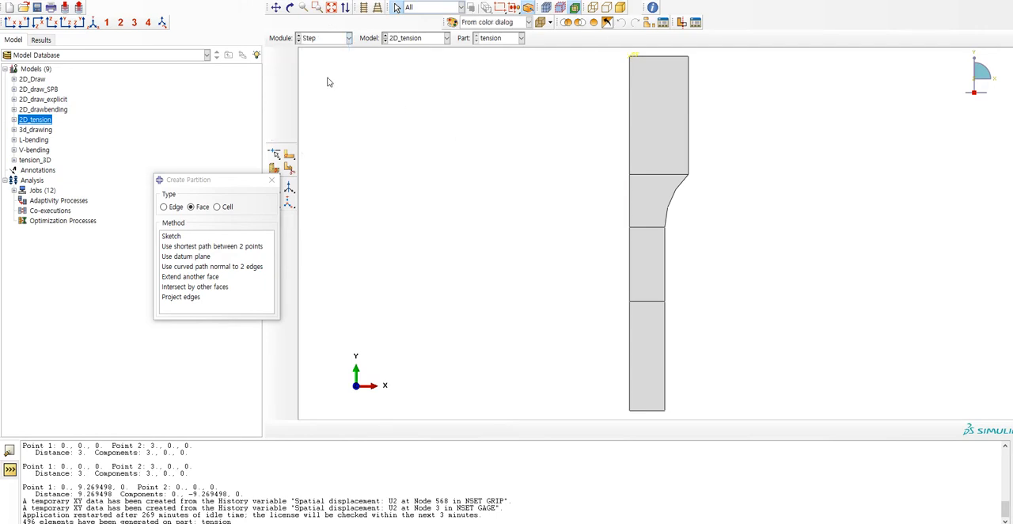
pyautogui.click(201, 0)
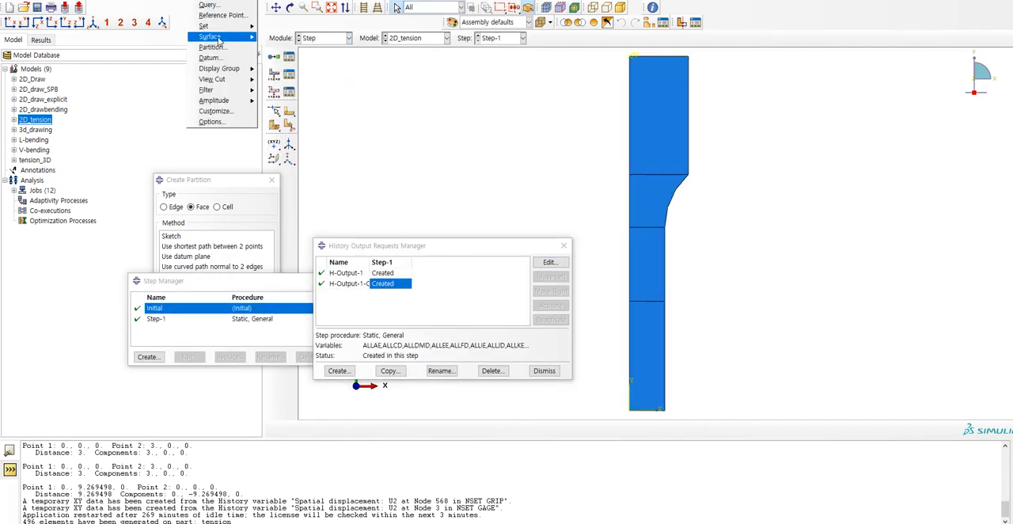
pyautogui.moveTo(204, 25)
pyautogui.click(277, 35)
pyautogui.moveTo(389, 136); pyautogui.dragTo(879, 181)
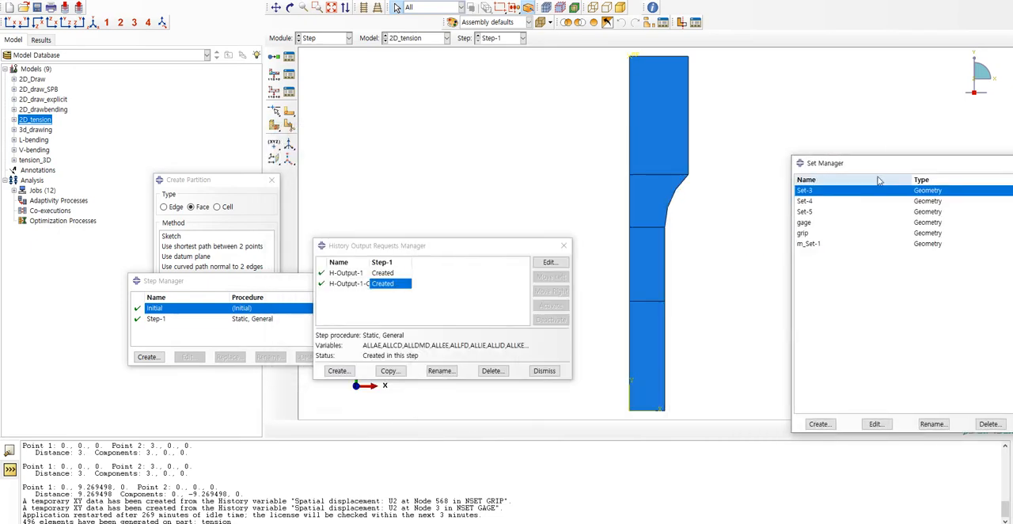
# Review which points belong to the gage and grip sets and close the set manager without changes.
pyautogui.doubleClick(804, 222)
pyautogui.click(803, 232)
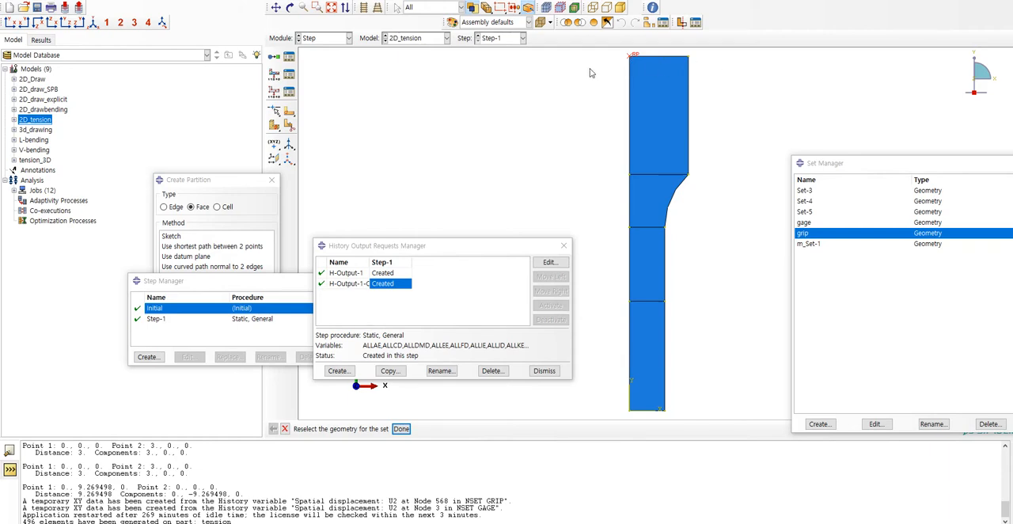
pyautogui.click(815, 224)
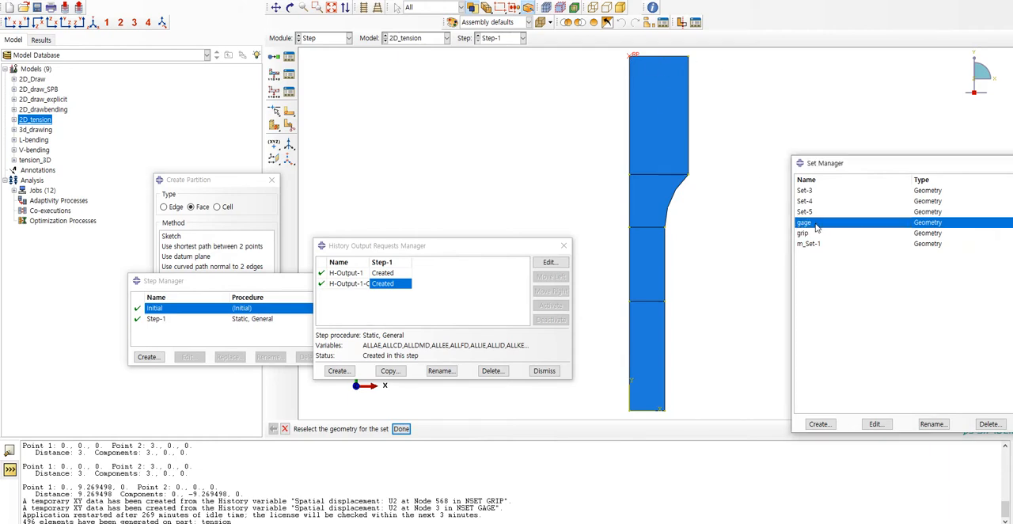
pyautogui.click(631, 301)
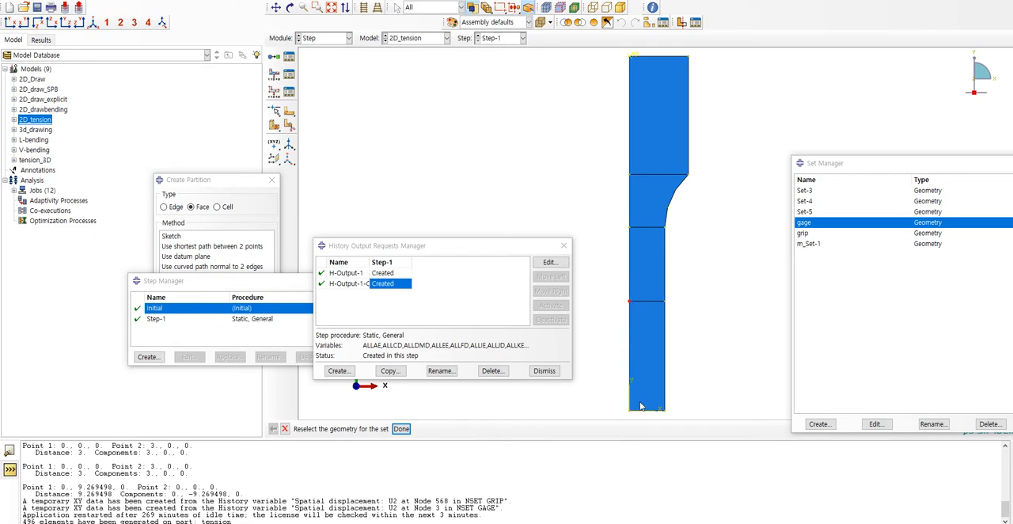
pyautogui.click(813, 234)
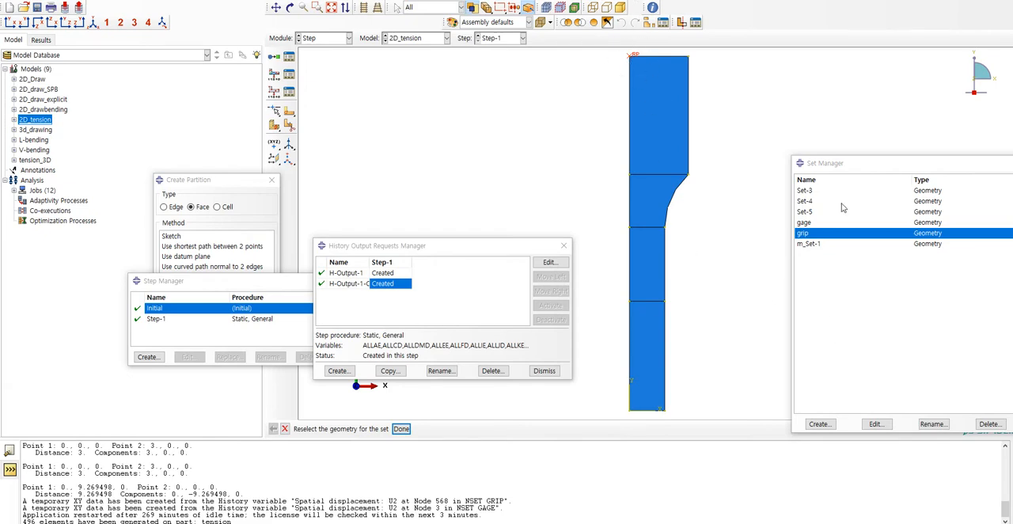
pyautogui.moveTo(854, 168); pyautogui.dragTo(802, 166)
pyautogui.click(992, 424)
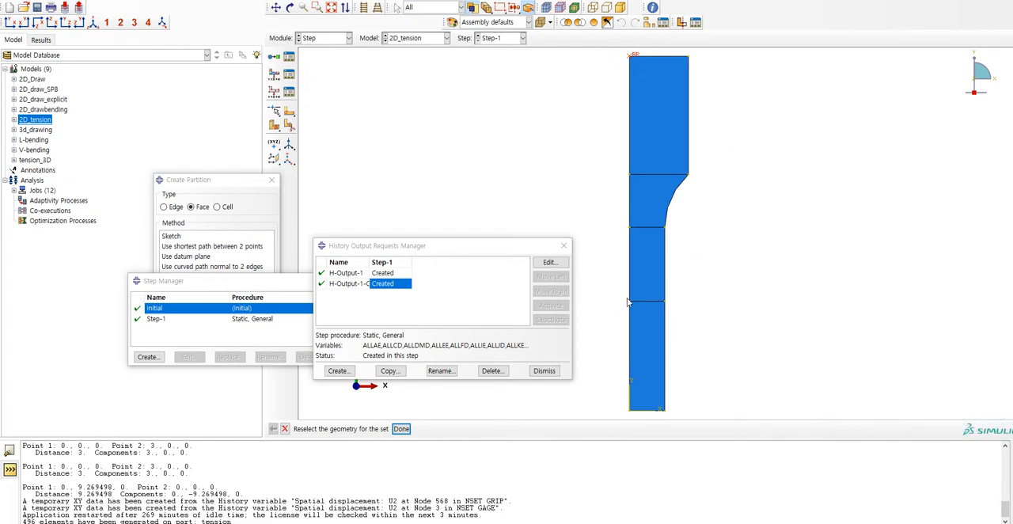
# Review the displacement boundary condition BC-3 in the Load module and close its editor without changes.
pyautogui.click(331, 38)
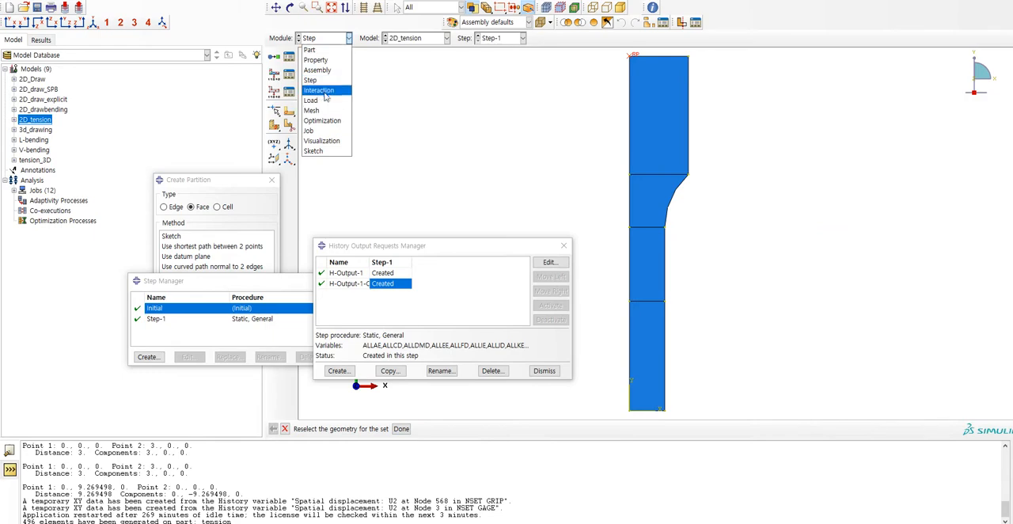
pyautogui.click(319, 90)
pyautogui.click(323, 39)
pyautogui.click(311, 100)
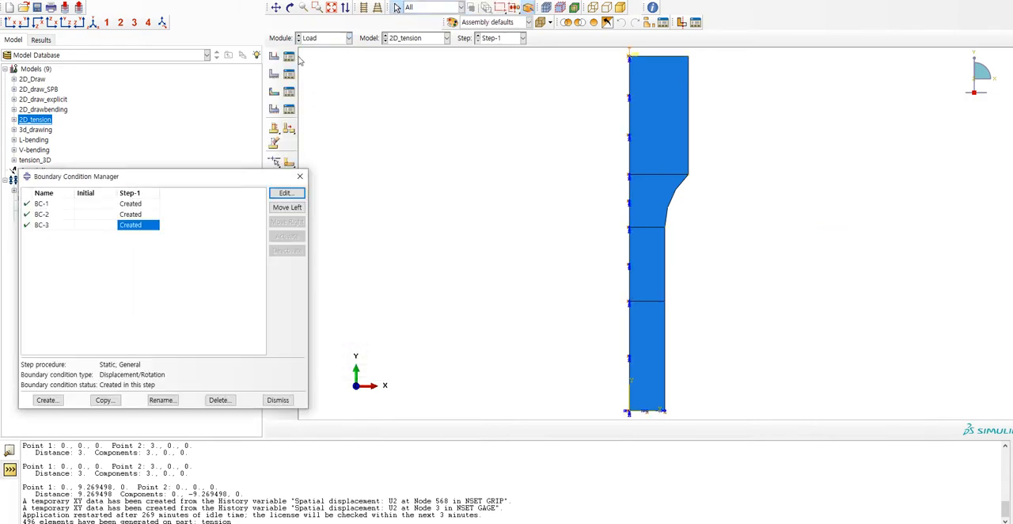
pyautogui.doubleClick(142, 226)
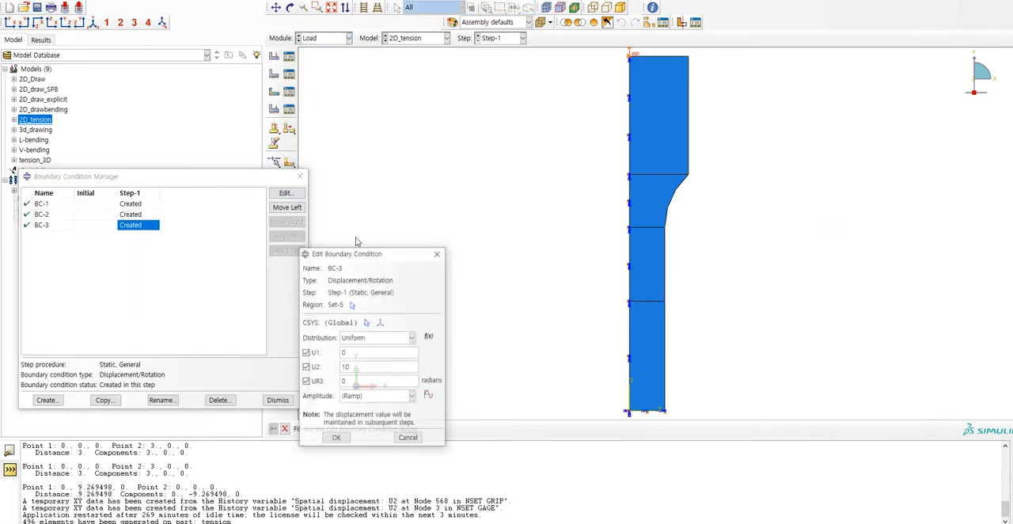
pyautogui.scroll(2, 607, 185)
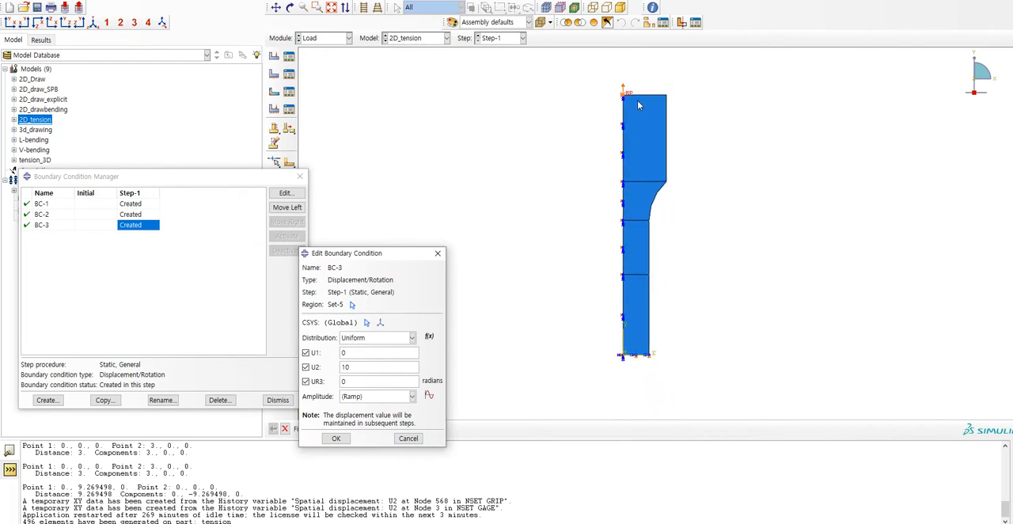
pyautogui.press('Escape')
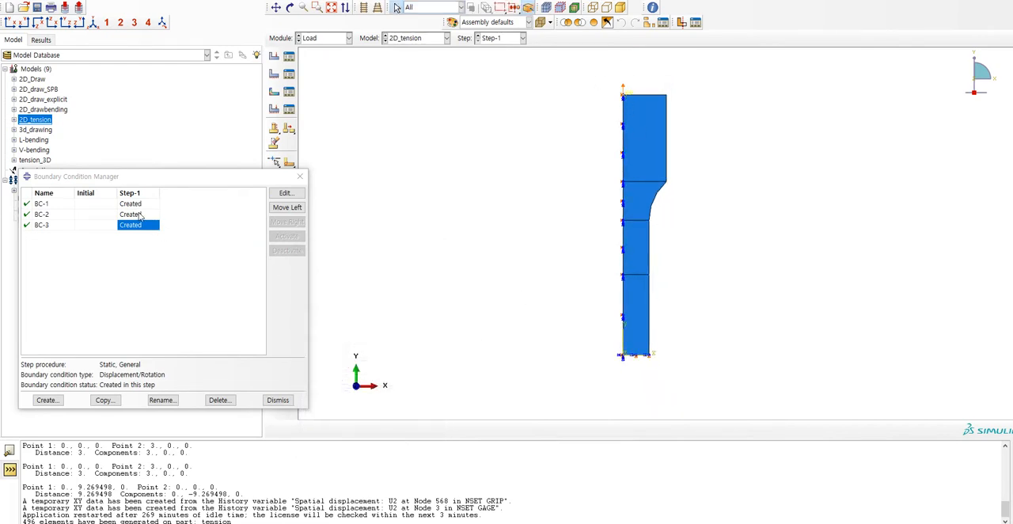
# Review the symmetry boundary condition BC-2 and close its editor without changes, dismissing the desktop notification.
pyautogui.doubleClick(141, 215)
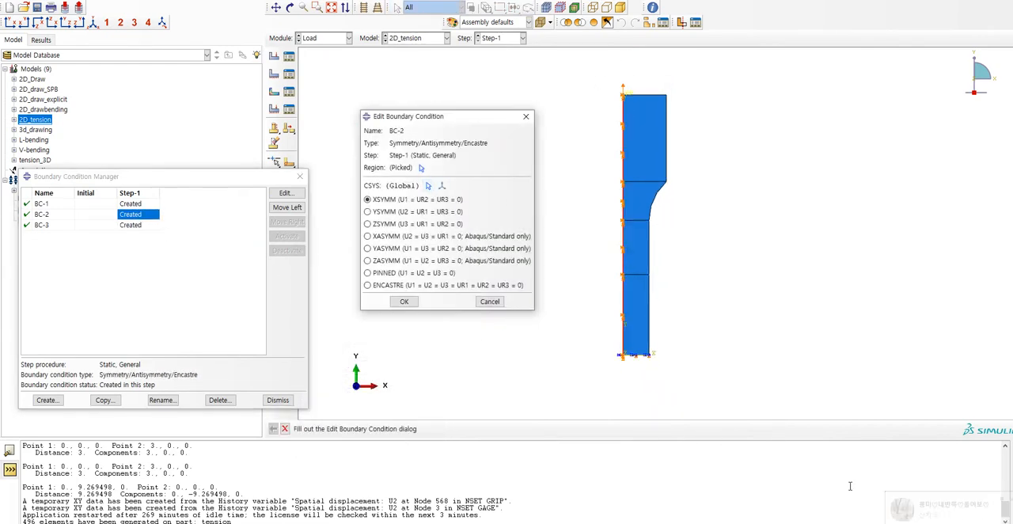
pyautogui.click(877, 523)
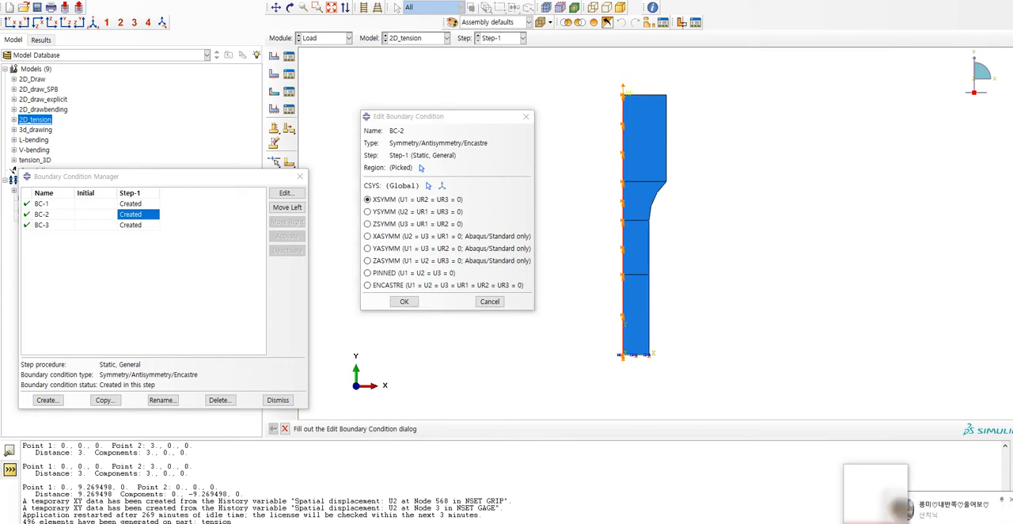
pyautogui.rightClick(890, 475)
pyautogui.click(905, 464)
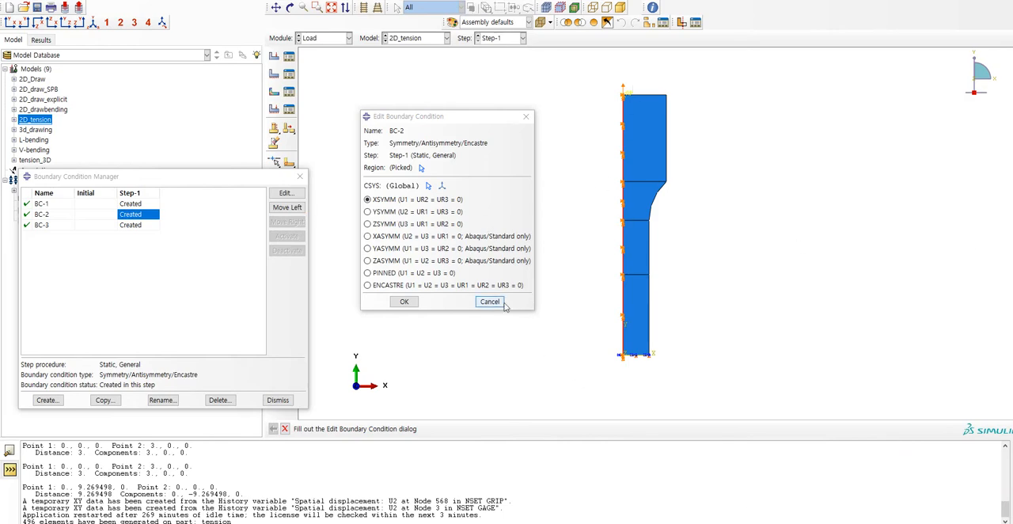
pyautogui.click(489, 302)
# Check BC-3 again, review the symmetry boundary condition BC-1, and close the boundary condition manager.
pyautogui.doubleClick(130, 225)
pyautogui.press('Escape')
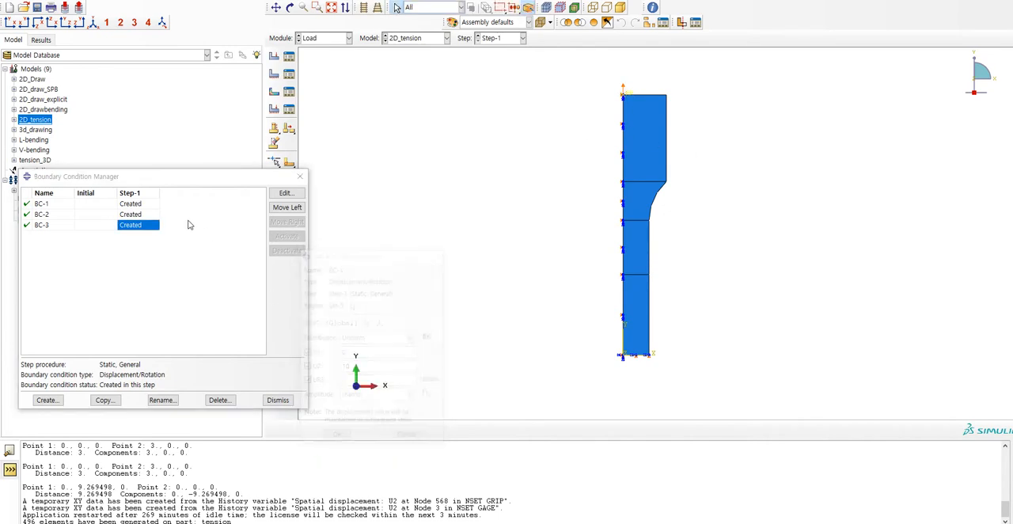
pyautogui.doubleClick(130, 203)
pyautogui.click(403, 302)
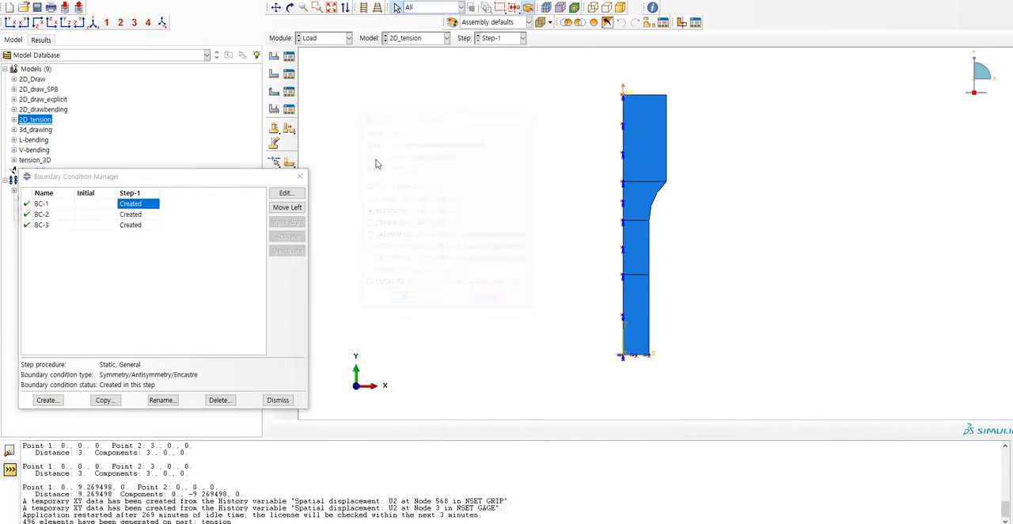
pyautogui.click(300, 176)
# Display the assembly's mesh in the Mesh module and dismiss the error dialog.
pyautogui.click(336, 38)
pyautogui.click(313, 112)
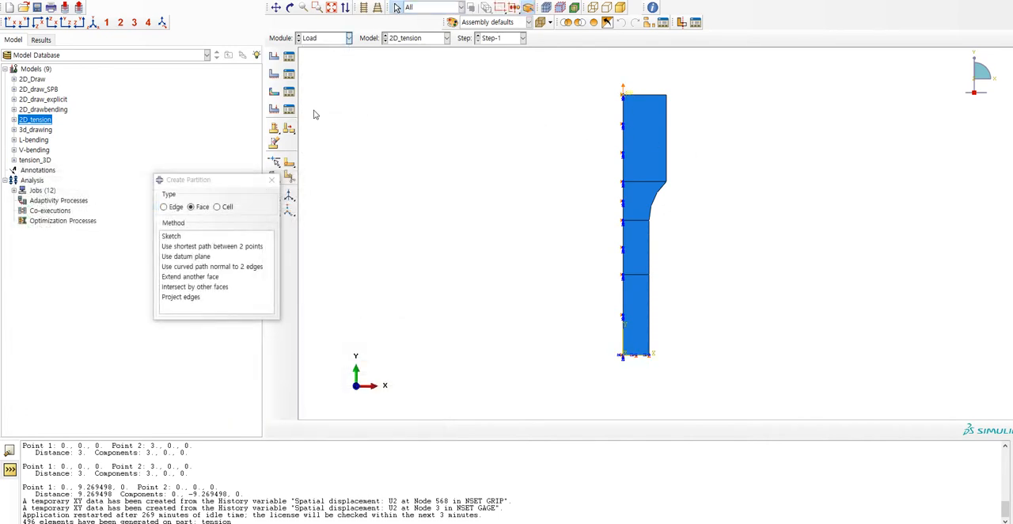
pyautogui.press('Return')
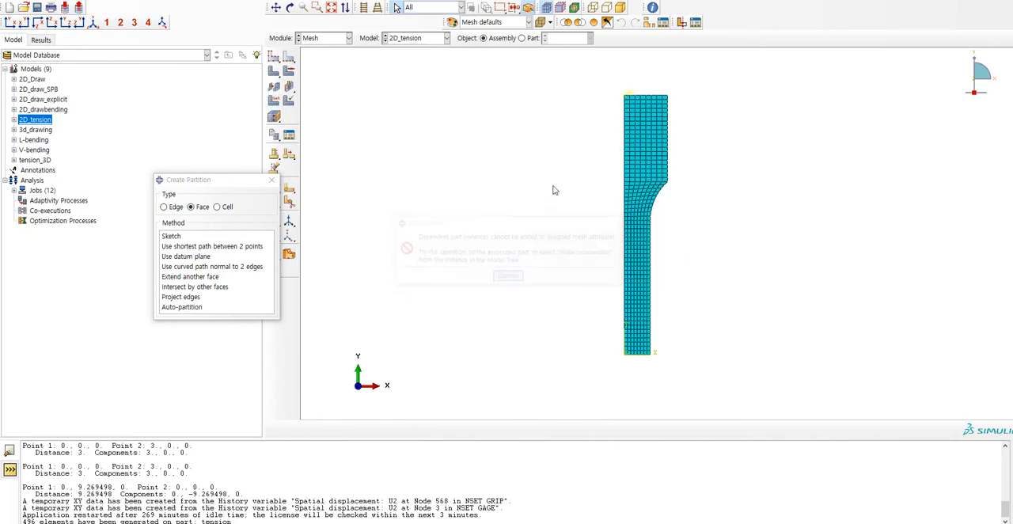
# Submit the existing 20200429_tension_@d job of the 2D_tension model in the Job module, overwriting its old job files.
pyautogui.click(349, 38)
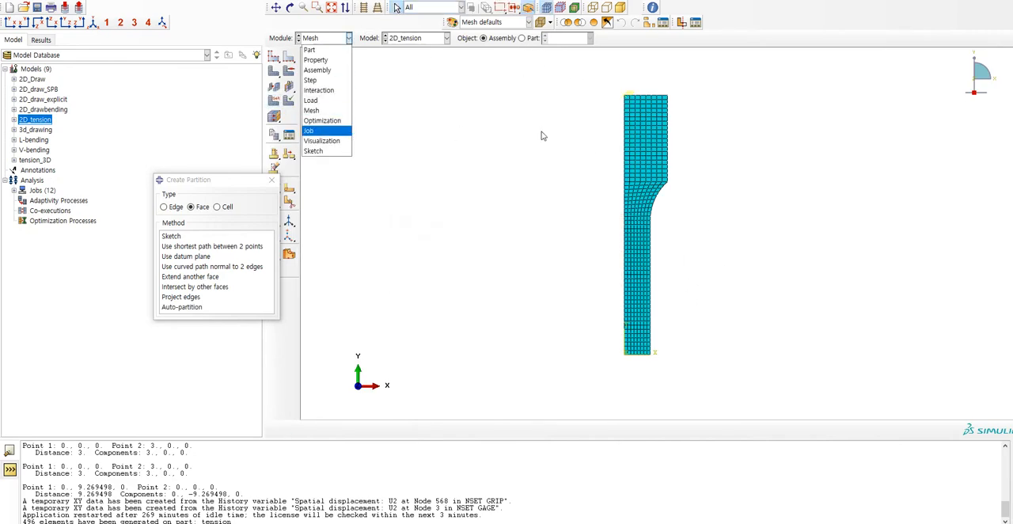
pyautogui.click(347, 133)
pyautogui.click(289, 57)
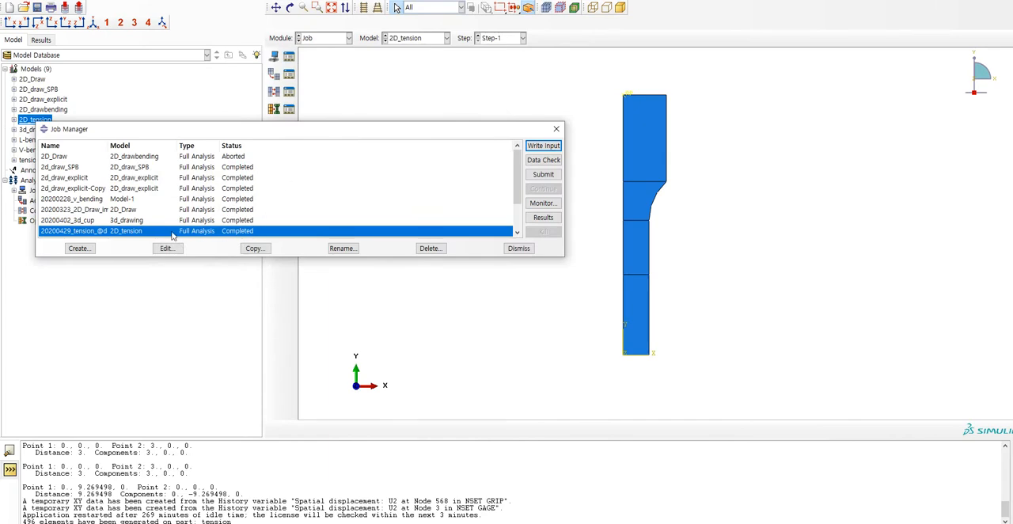
pyautogui.scroll(-1, 171, 235)
pyautogui.scroll(-1, 171, 236)
pyautogui.click(543, 174)
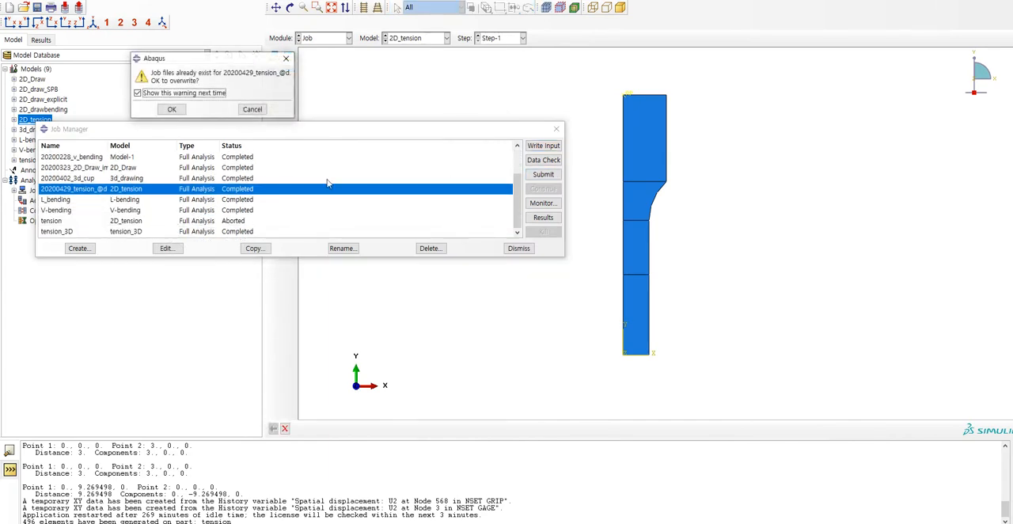
pyautogui.click(172, 109)
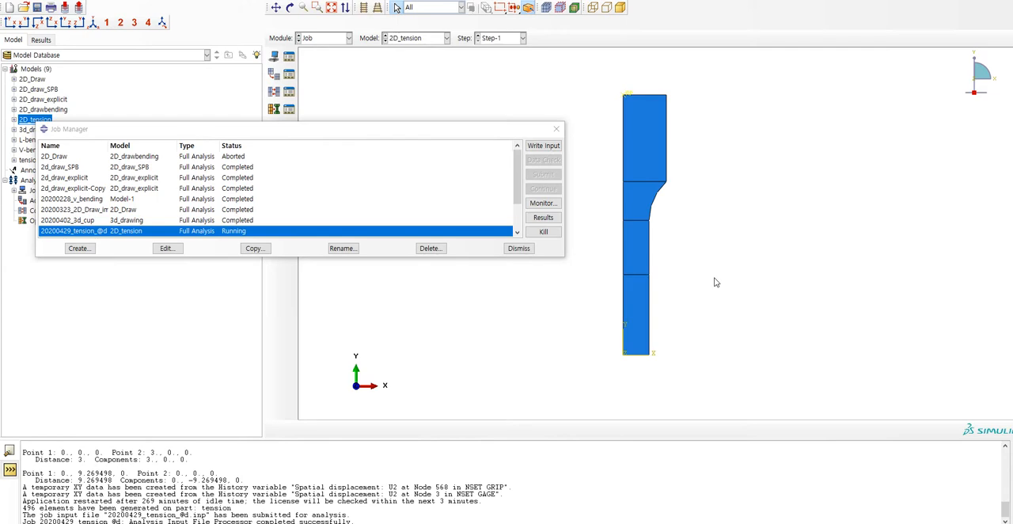
pyautogui.click(337, 41)
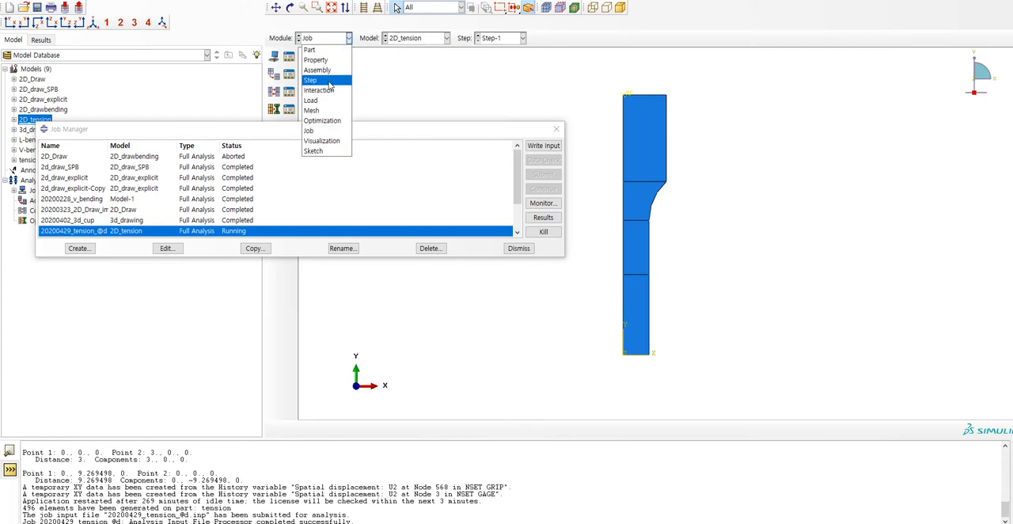
pyautogui.click(317, 48)
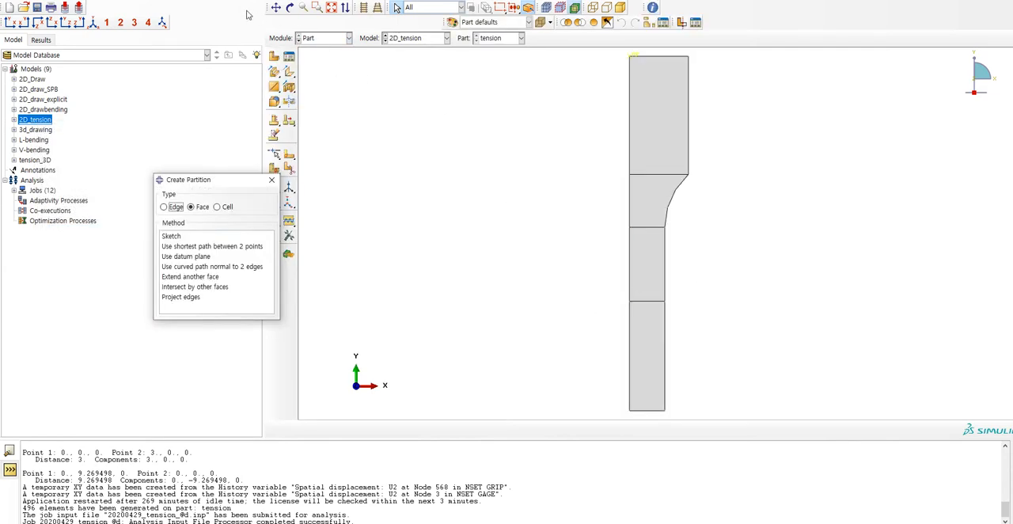
pyautogui.click(203, 2)
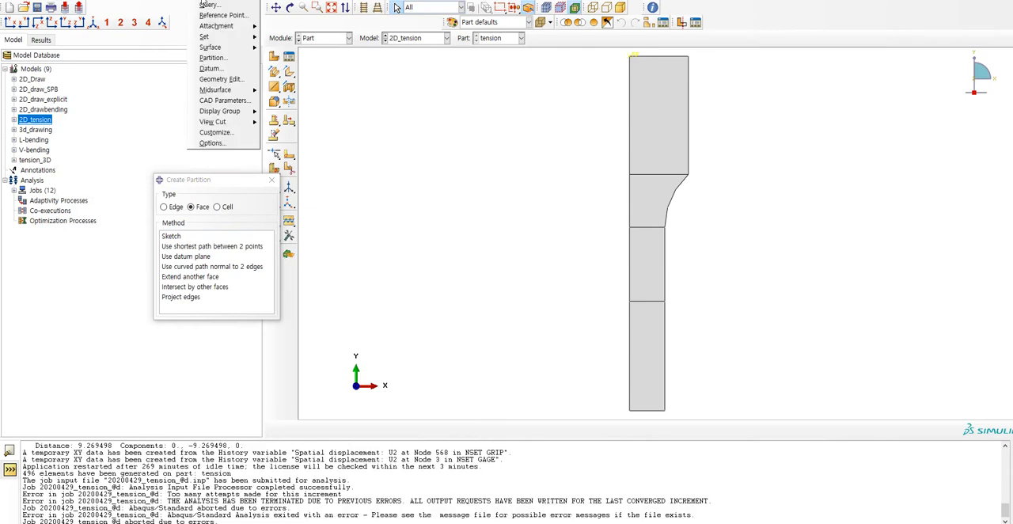
pyautogui.press('Escape')
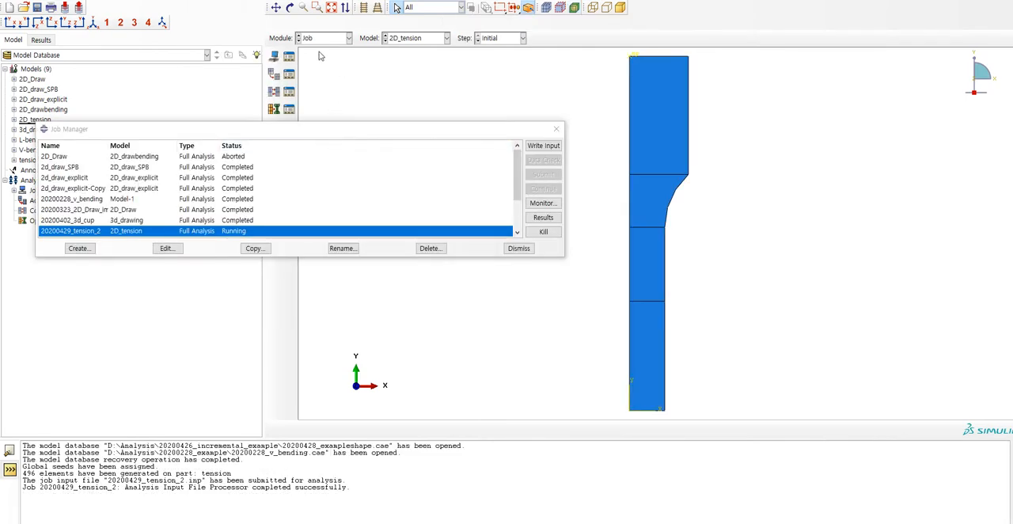
# Show the tension part in the Part module and measure the distance across its bottom edge, from corner to corner.
pyautogui.click(325, 38)
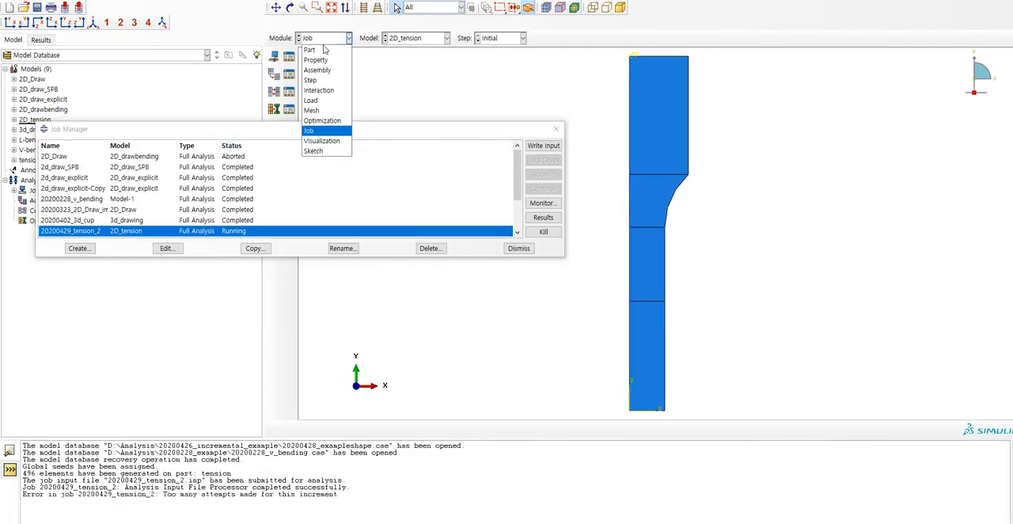
pyautogui.click(323, 49)
pyautogui.click(203, 1)
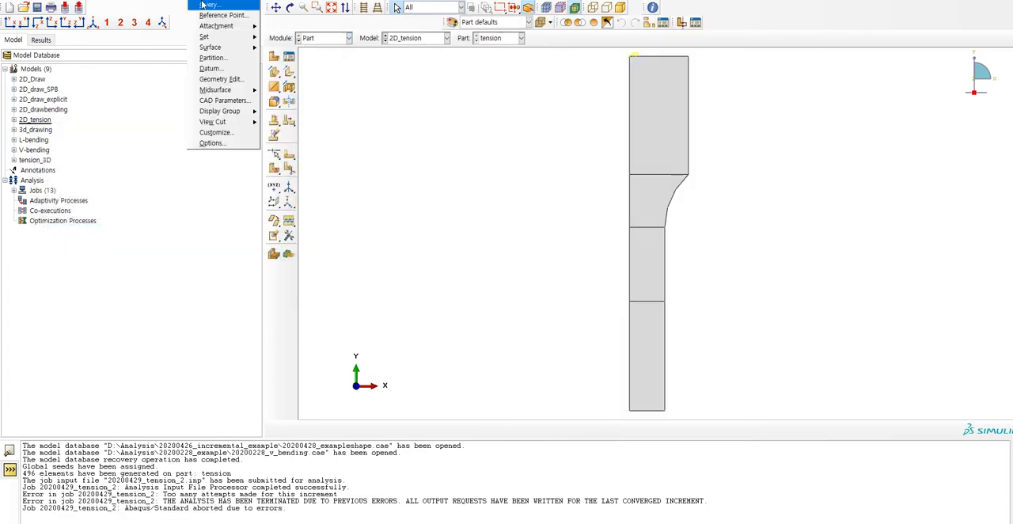
pyautogui.click(209, 5)
pyautogui.click(208, 190)
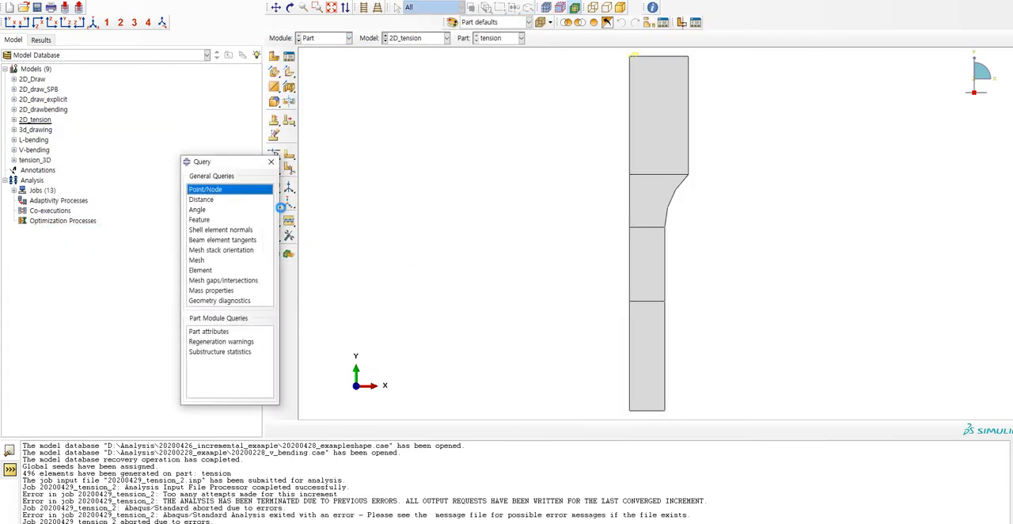
pyautogui.click(230, 200)
pyautogui.click(631, 412)
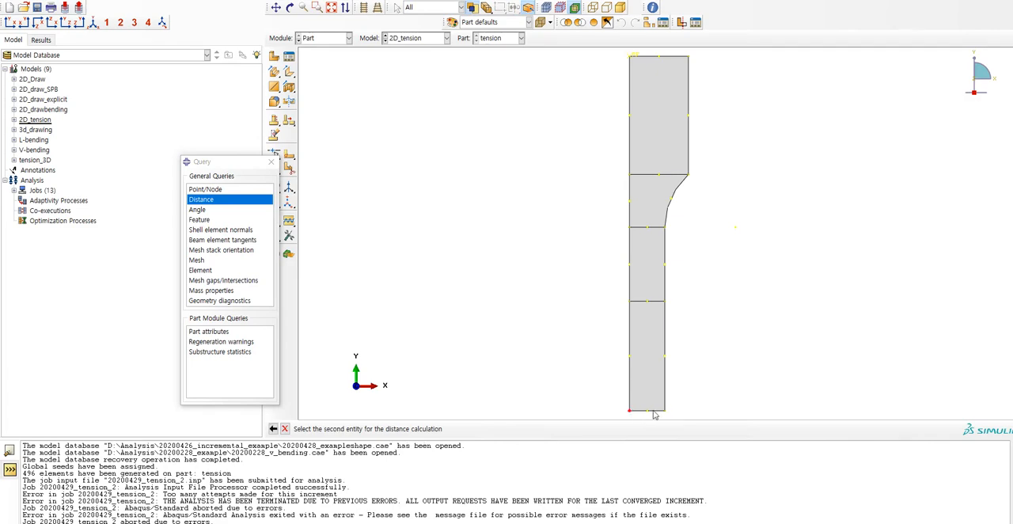
pyautogui.click(665, 411)
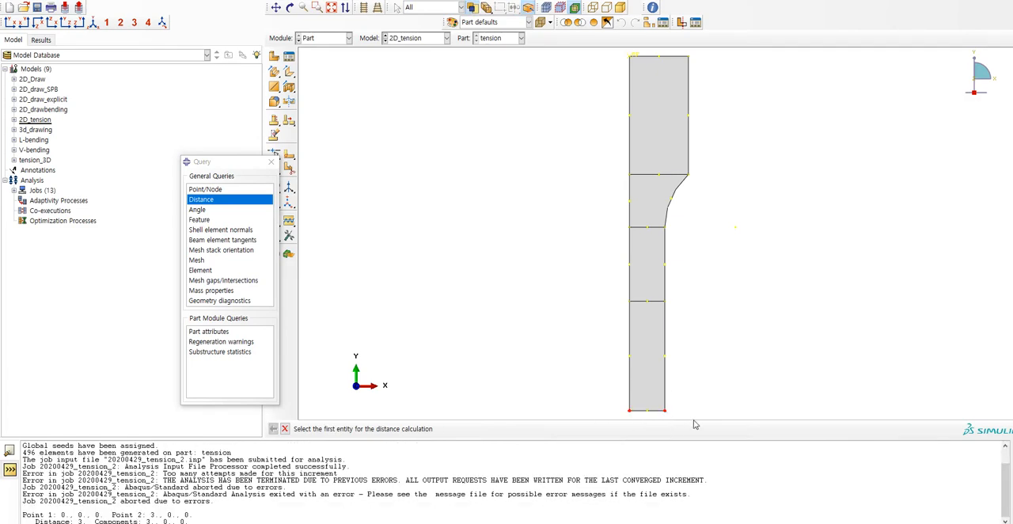
# Measure the distance from the part's lower inner corner up to the first partition line and copy the vertical component from the message log.
pyautogui.click(630, 411)
pyautogui.click(630, 302)
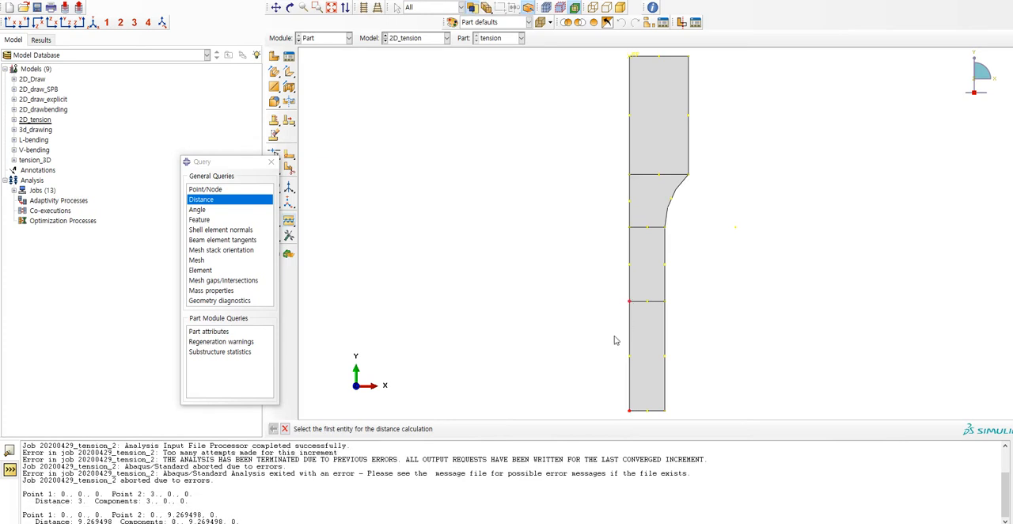
pyautogui.moveTo(187, 521); pyautogui.dragTo(225, 520)
pyautogui.hotkey('ctrl', 'c')
# Switch to the Excel sheet, label P1 as GL and paste the gauge length 9.269498 into Q1.
pyautogui.click(626, 504)
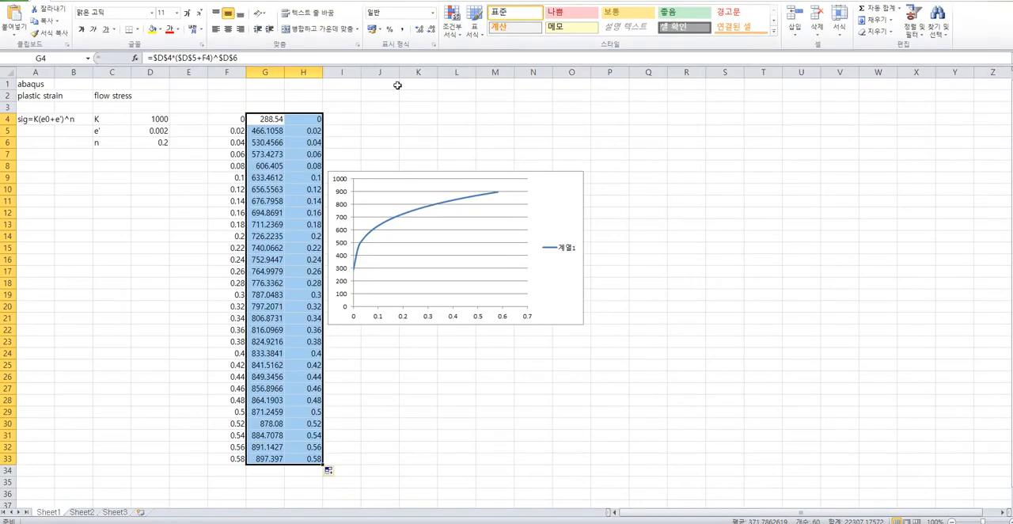
pyautogui.click(492, 90)
pyautogui.press('Right')
pyautogui.press('Right')
pyautogui.press('Right')
pyautogui.press('Right')
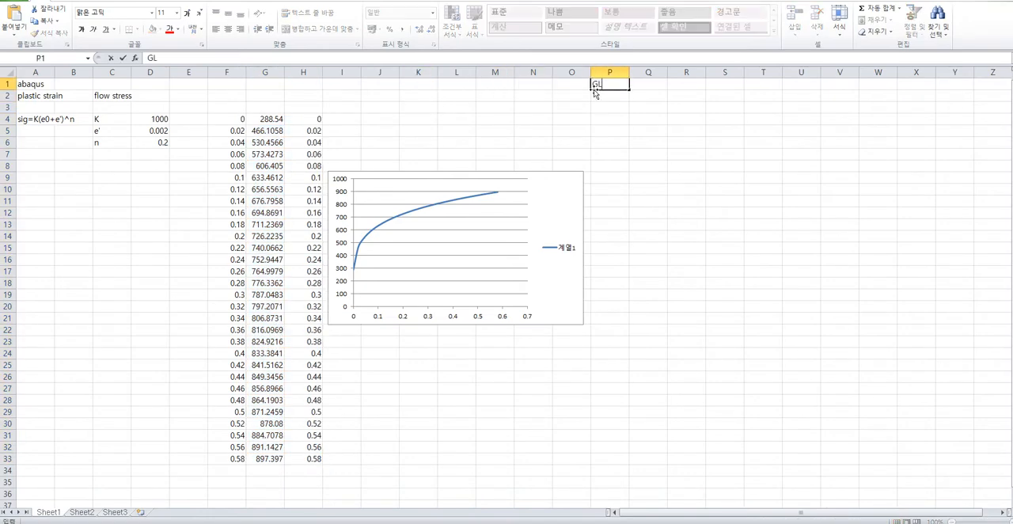
pyautogui.hotkey('ctrl', 'v')
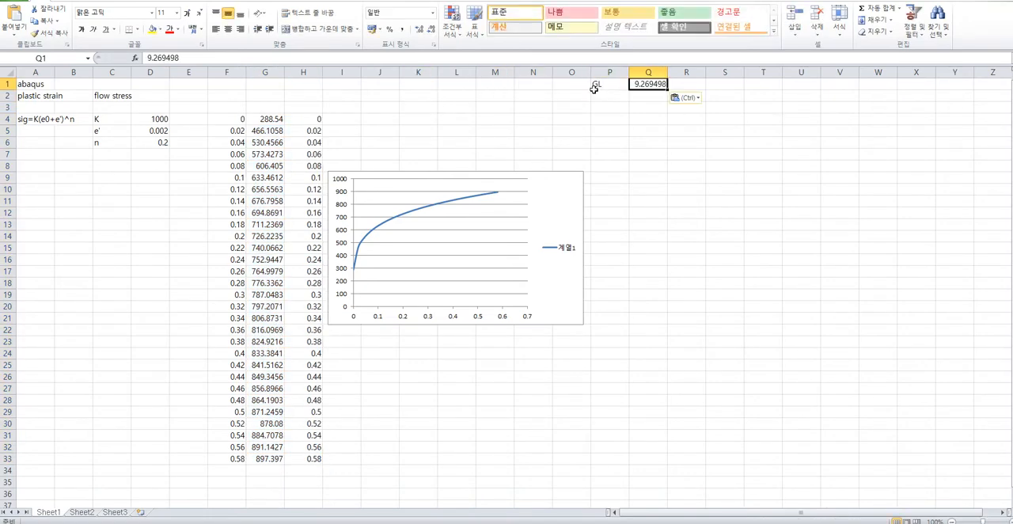
# Enter the label W in P2 and the width value 3 in Q2.
pyautogui.click(599, 95)
pyautogui.write('W')
pyautogui.press('Right')
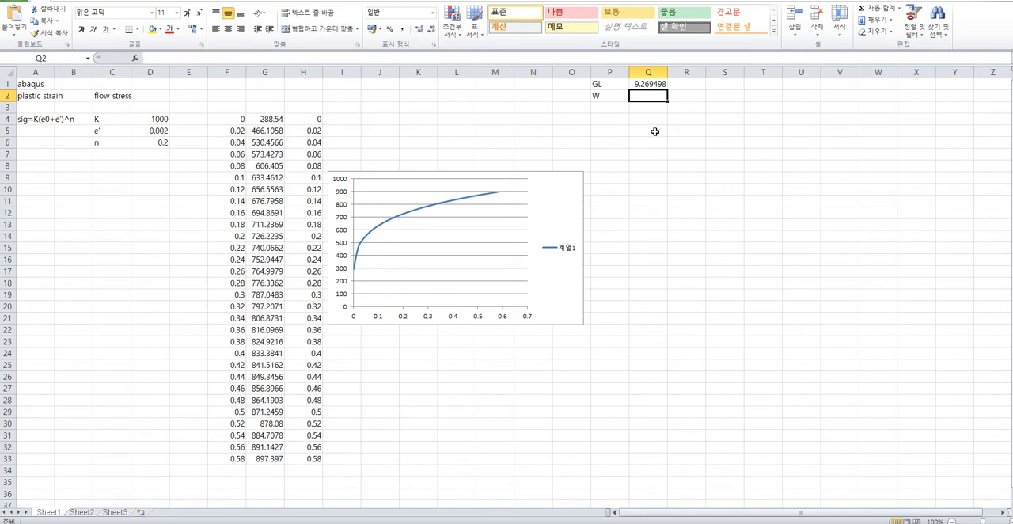
pyautogui.write('3')
pyautogui.press('Return')
# Enter the label T in P3 and the thickness value 1 in Q3.
pyautogui.write('T')
pyautogui.press('Tab')
pyautogui.write('w')
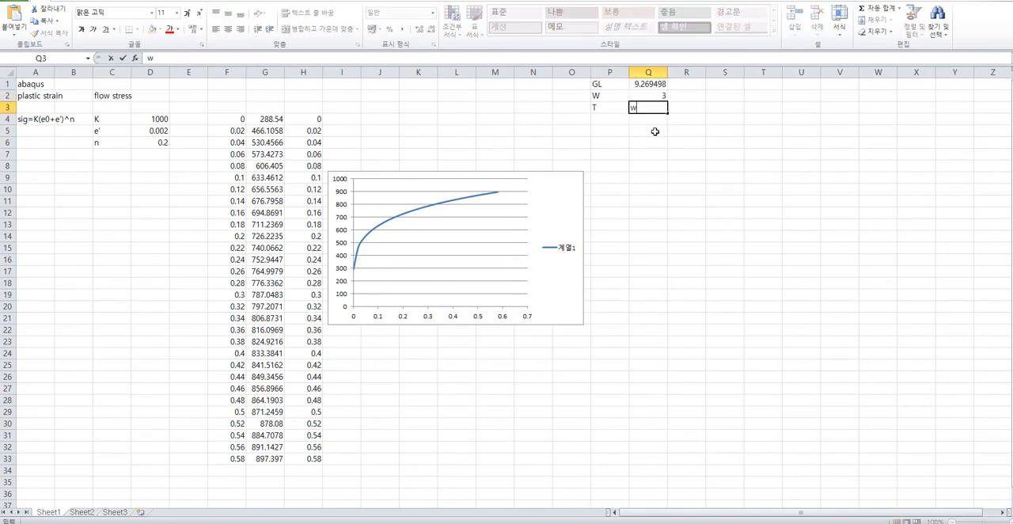
pyautogui.click(655, 131)
pyautogui.click(645, 107)
pyautogui.write('1')
pyautogui.click(658, 128)
pyautogui.click(496, 131)
pyautogui.click(423, 129)
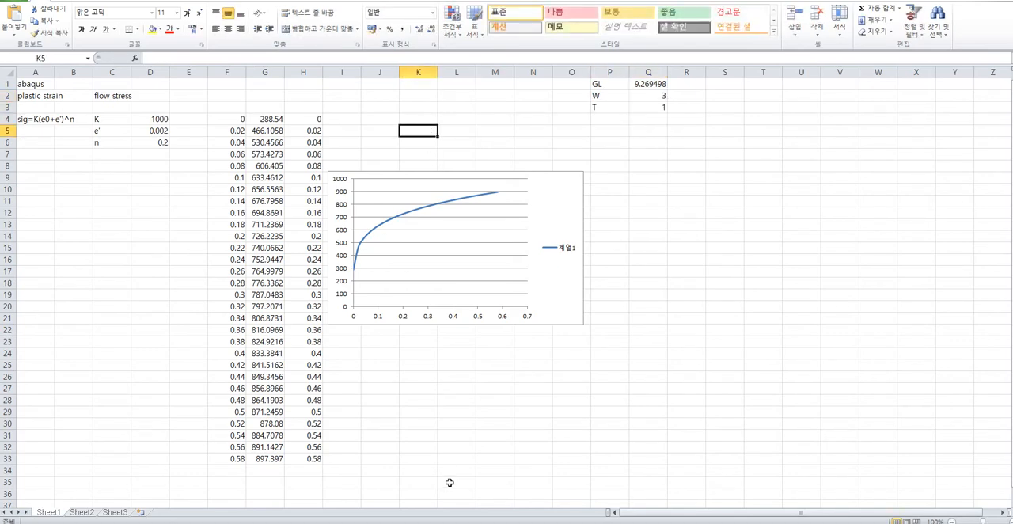
# Return to Abaqus and open the results of job 20200429_tension_2 as contours on the deformed shape.
pyautogui.hotkey('alt', 'Tab')
pyautogui.click(322, 38)
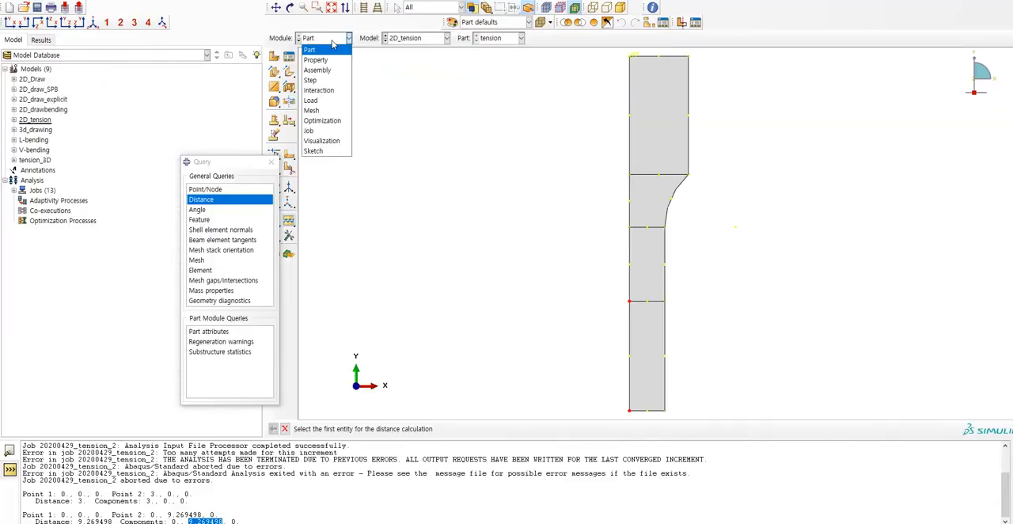
pyautogui.click(323, 129)
pyautogui.click(289, 56)
pyautogui.click(543, 217)
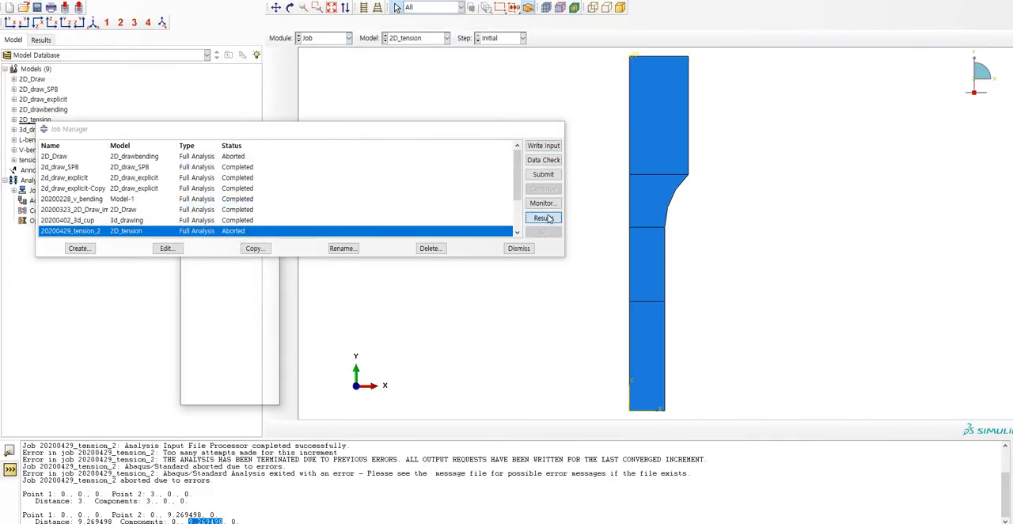
pyautogui.click(273, 108)
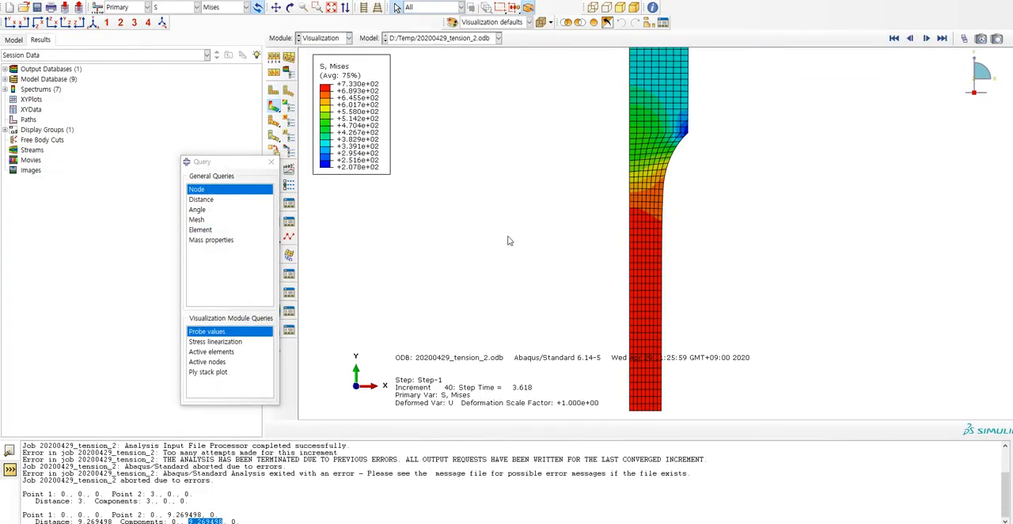
# Set the contour plot's primary output variable to PEEQ to examine the specimen's plastic strain.
pyautogui.click(196, 7)
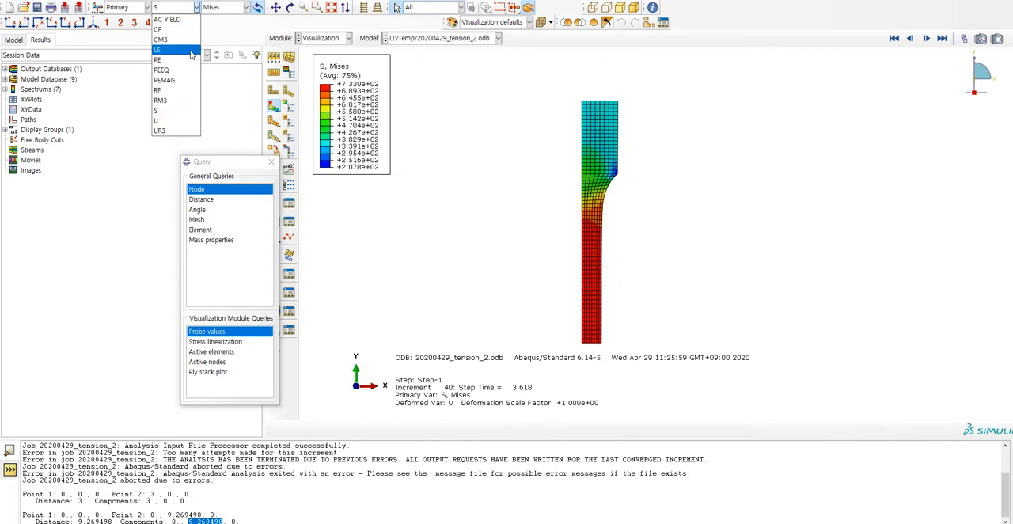
pyautogui.click(188, 70)
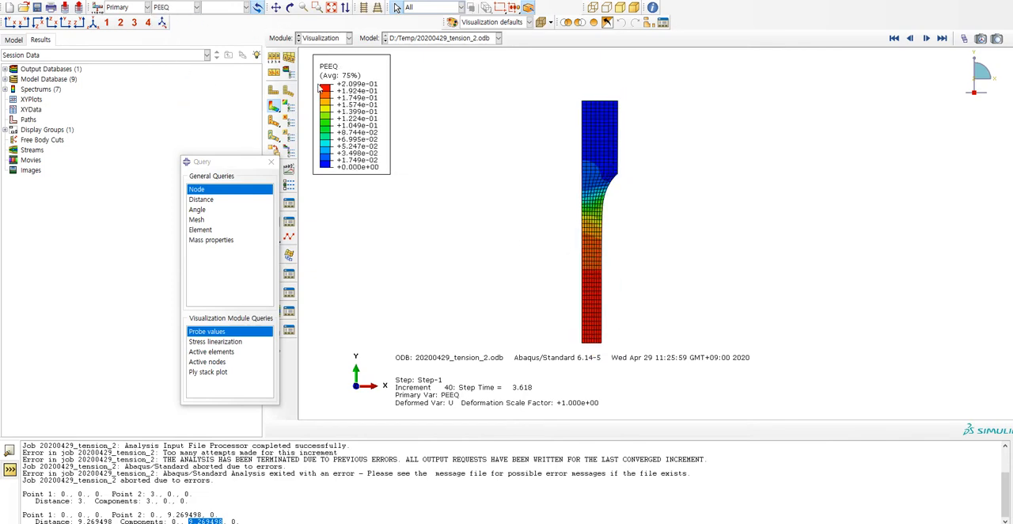
pyautogui.scroll(-1, 598, 354)
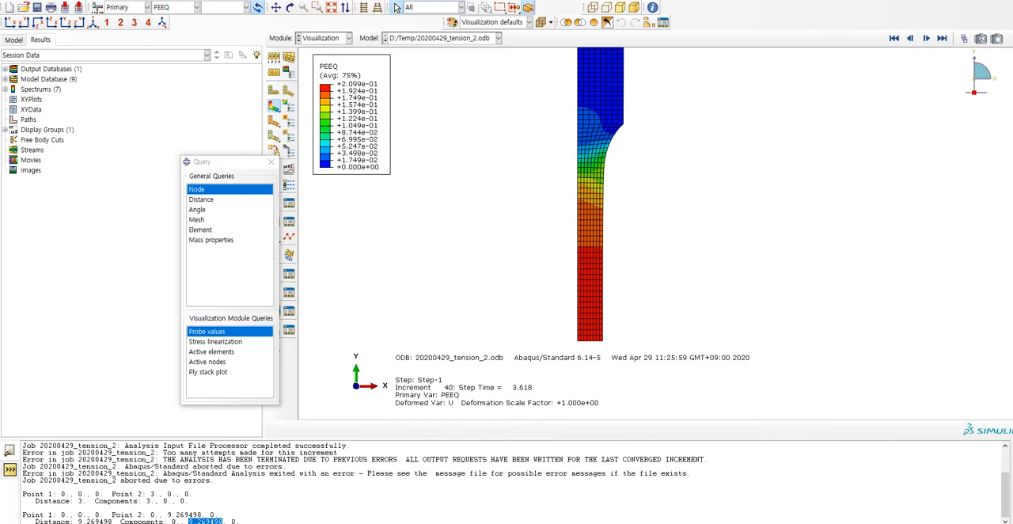
# Switch to the Excel sheet, point out the n parameter in C6:D6, and enter Necking in C8.
pyautogui.click(613, 483)
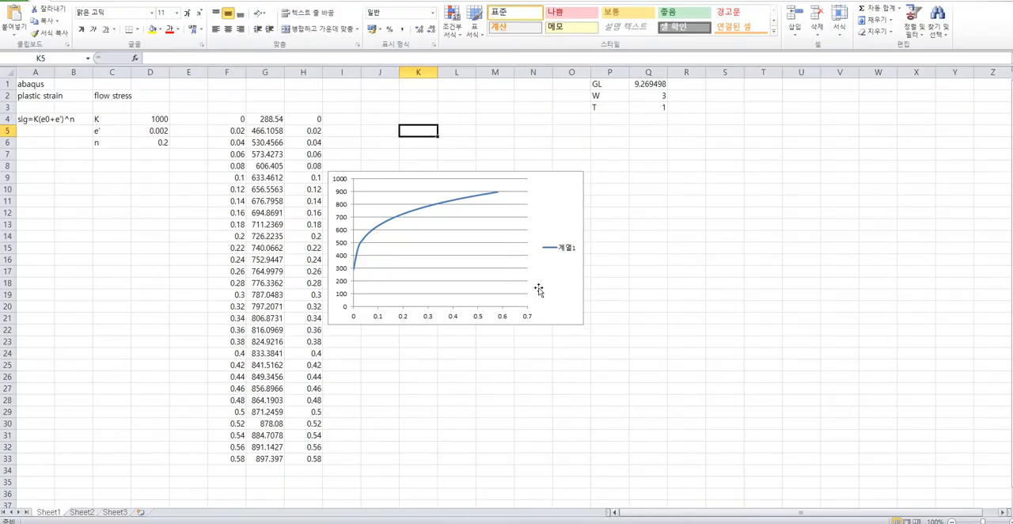
pyautogui.click(153, 142)
pyautogui.click(125, 143)
pyautogui.click(141, 143)
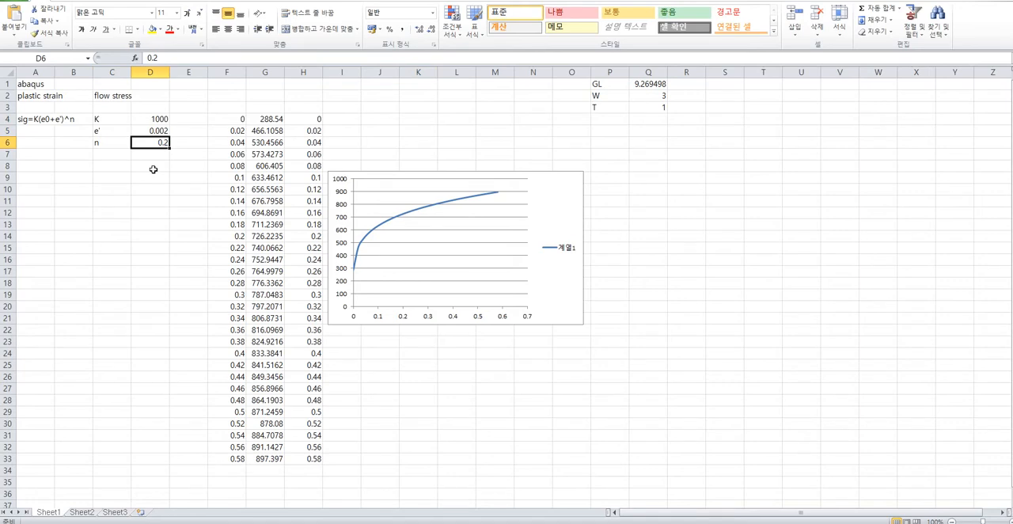
pyautogui.moveTo(108, 145); pyautogui.dragTo(135, 147)
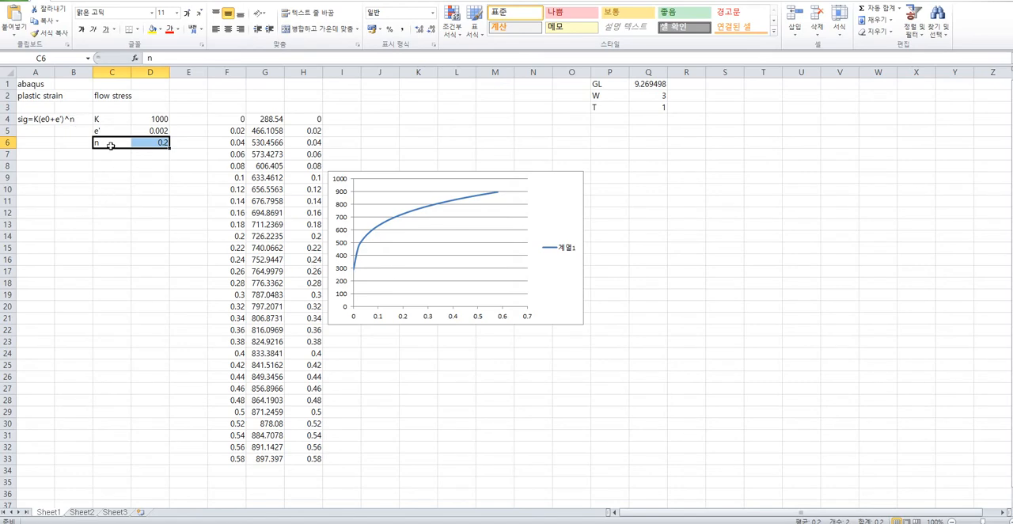
pyautogui.moveTo(115, 143); pyautogui.dragTo(163, 143)
pyautogui.click(126, 156)
pyautogui.click(121, 165)
pyautogui.write('Necking')
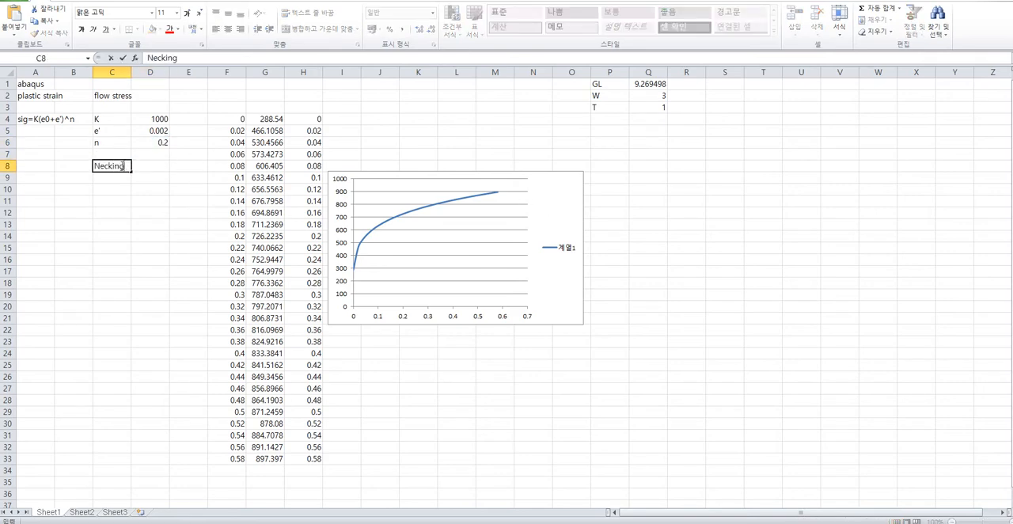
pyautogui.press('Return')
# Highlight the n label and its value in C6:D6 with a yellow fill.
pyautogui.click(125, 142)
pyautogui.moveTo(125, 143); pyautogui.dragTo(158, 142)
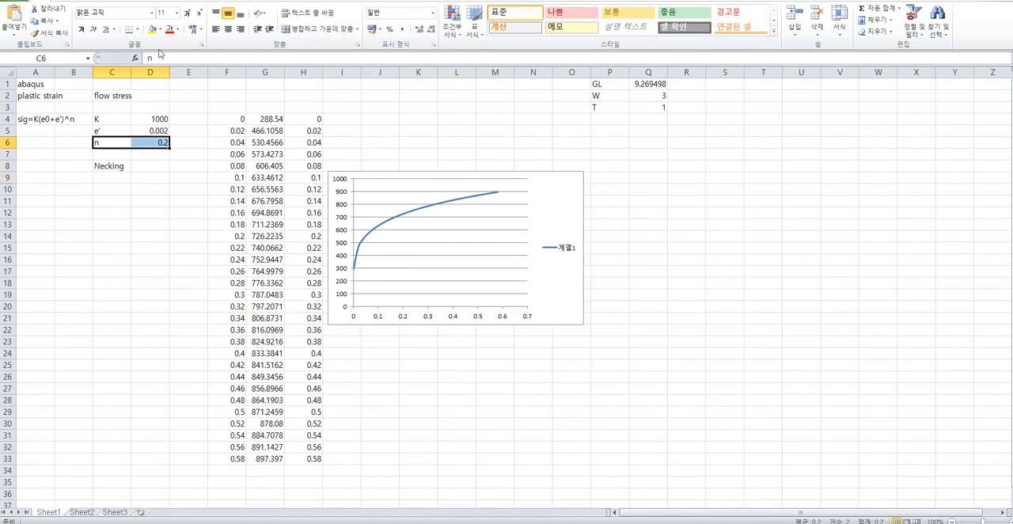
pyautogui.click(159, 30)
pyautogui.click(181, 121)
pyautogui.click(158, 190)
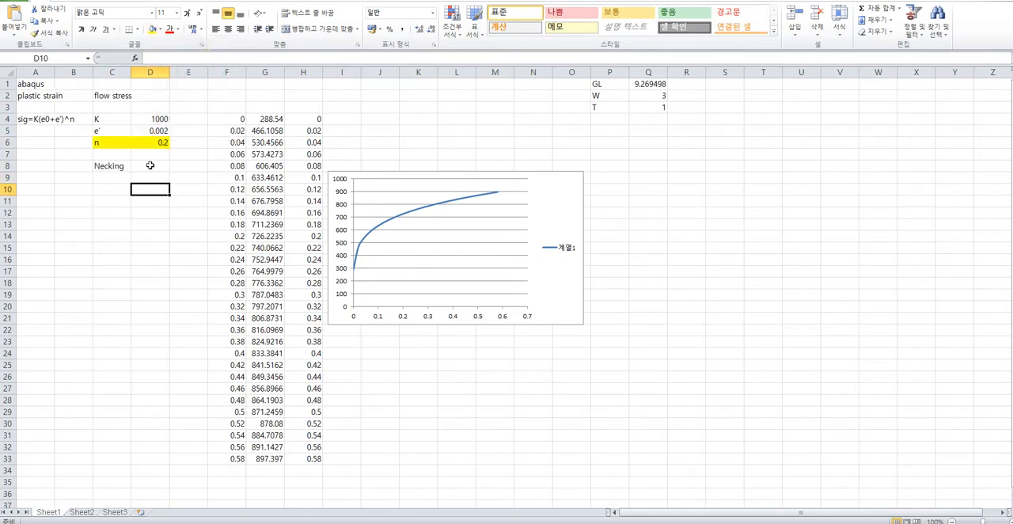
pyautogui.moveTo(163, 143); pyautogui.dragTo(131, 144)
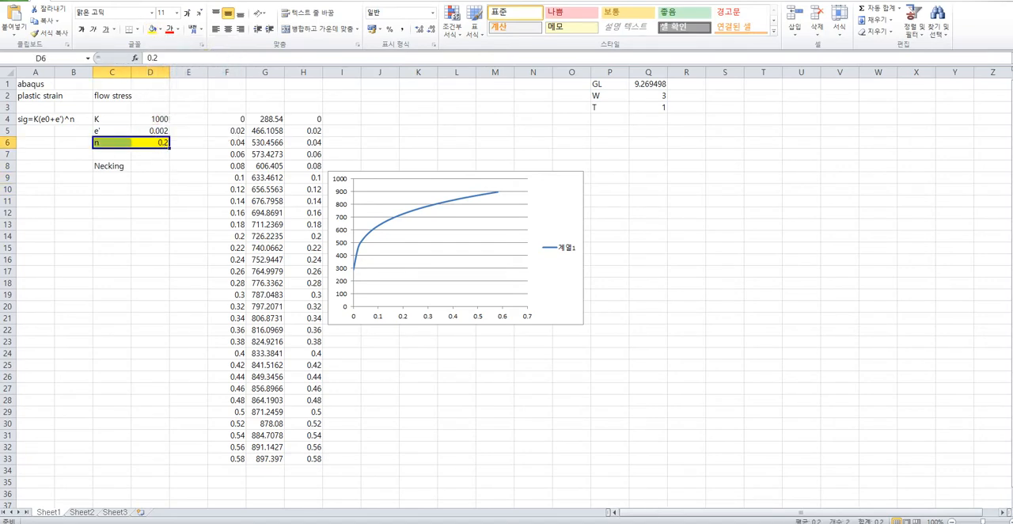
# Return to Abaqus, reseed the tension part in the Mesh module with a global size of 0.3, and regenerate its mesh.
pyautogui.hotkey('alt', 'Tab')
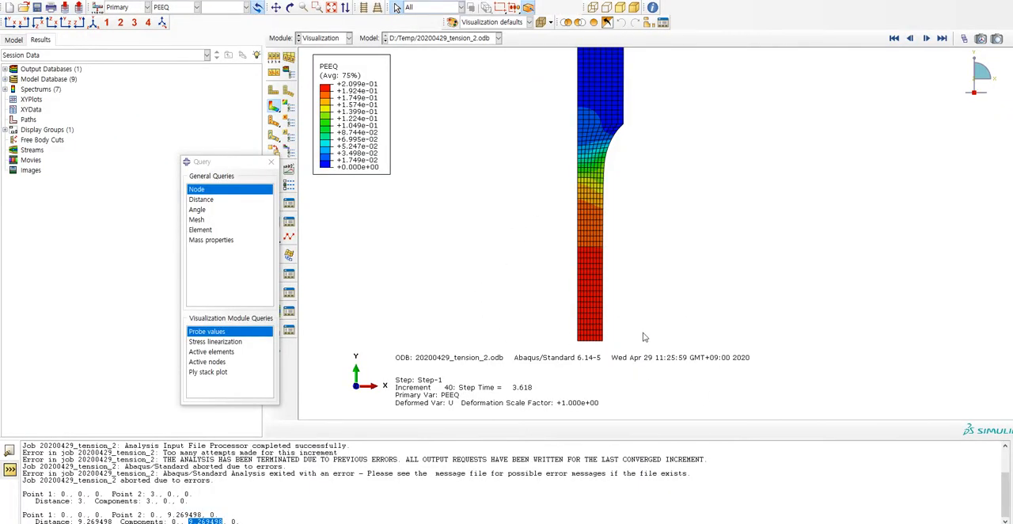
pyautogui.click(349, 38)
pyautogui.click(317, 111)
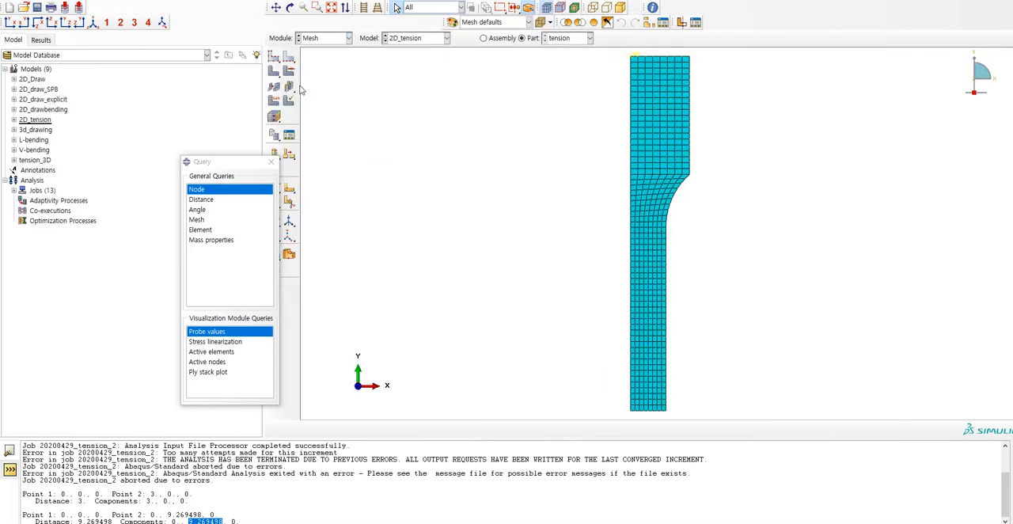
pyautogui.click(276, 59)
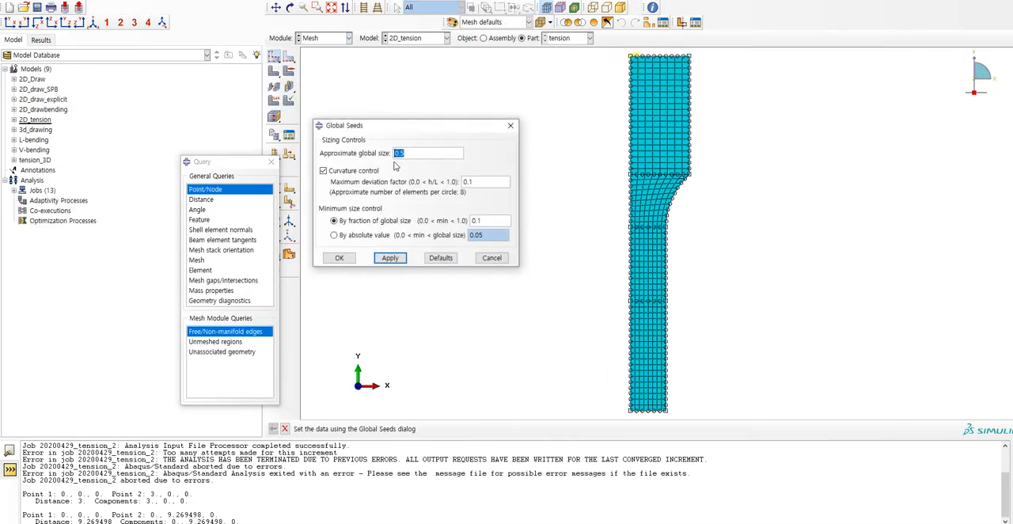
pyautogui.press('BackSpace')
pyautogui.write('6')
pyautogui.tripleClick(402, 153)
pyautogui.write('3')
pyautogui.click(390, 258)
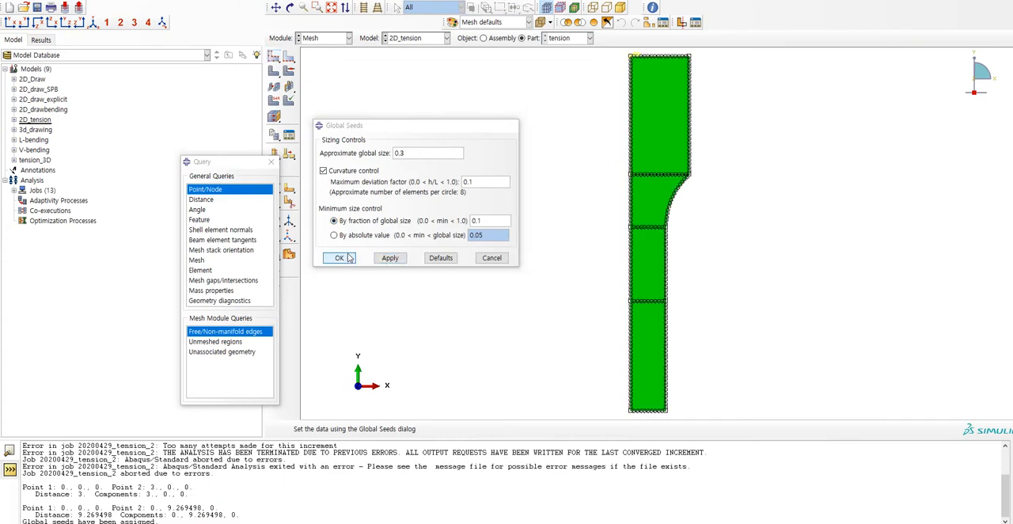
pyautogui.click(339, 258)
pyautogui.middleClick(356, 94)
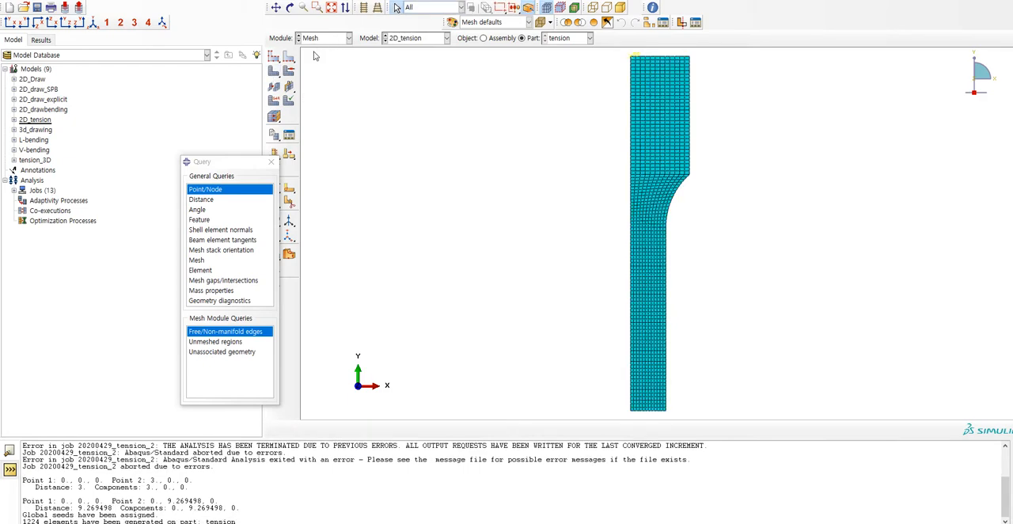
# Submit the 20200429_tension_2 job for analysis in the Job module, overwriting its existing job files.
pyautogui.click(332, 38)
pyautogui.click(322, 121)
pyautogui.click(336, 38)
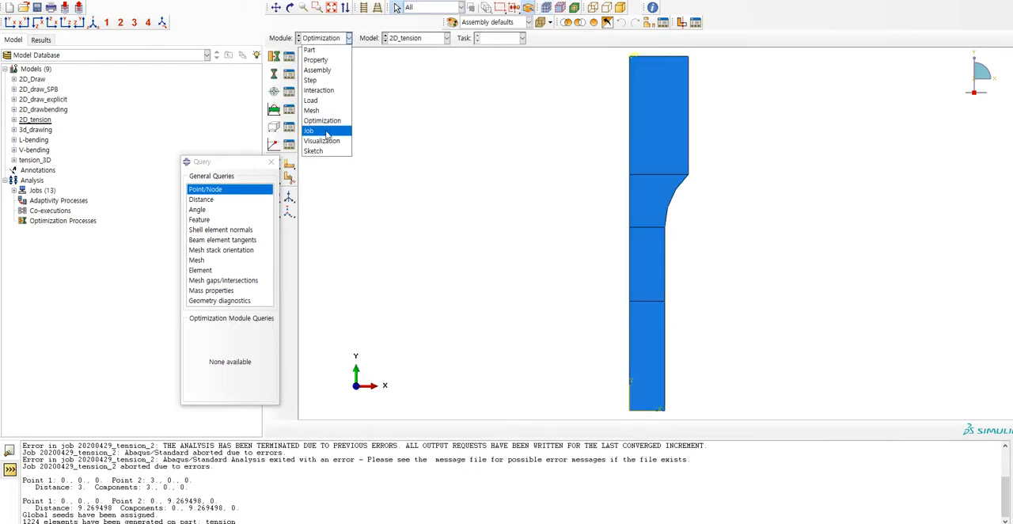
pyautogui.click(312, 40)
pyautogui.click(311, 39)
pyautogui.click(310, 99)
pyautogui.click(326, 38)
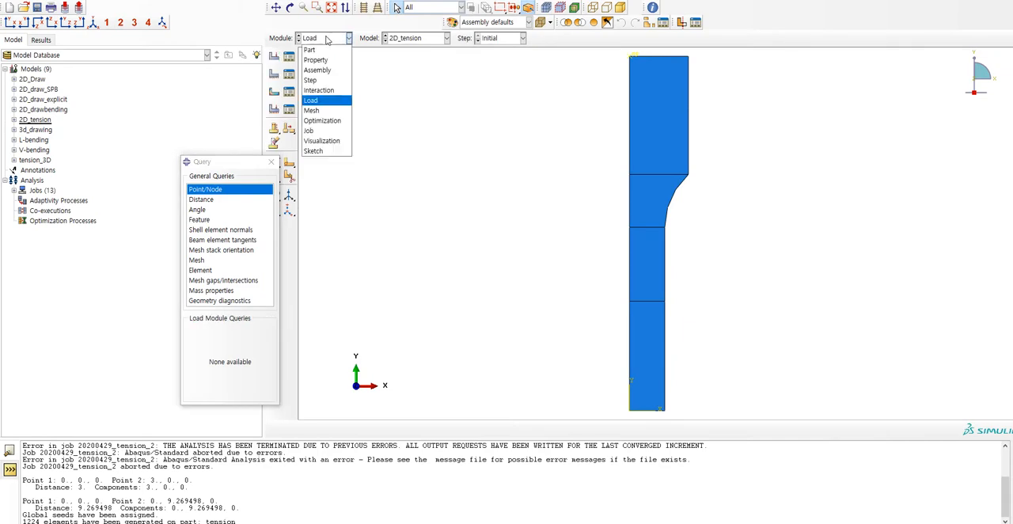
pyautogui.click(309, 130)
pyautogui.click(543, 174)
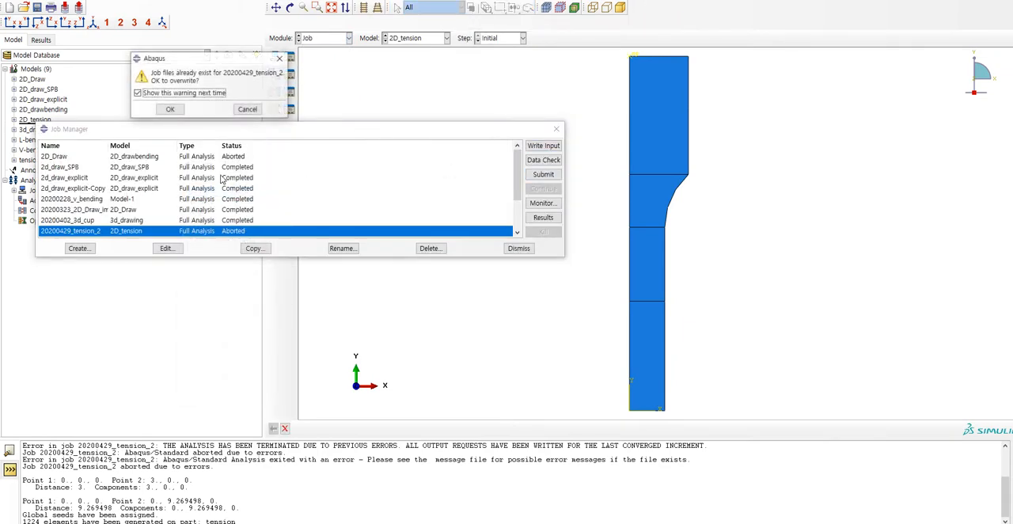
pyautogui.click(171, 110)
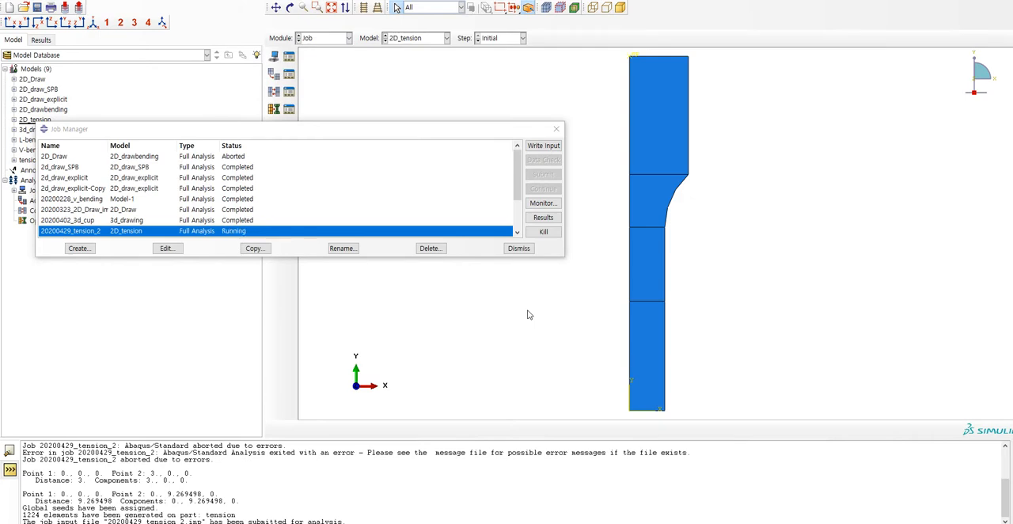
# Review the automatic stabilization options of Step-1 in the Step module, leaving the settings as they are.
pyautogui.click(327, 38)
pyautogui.click(309, 80)
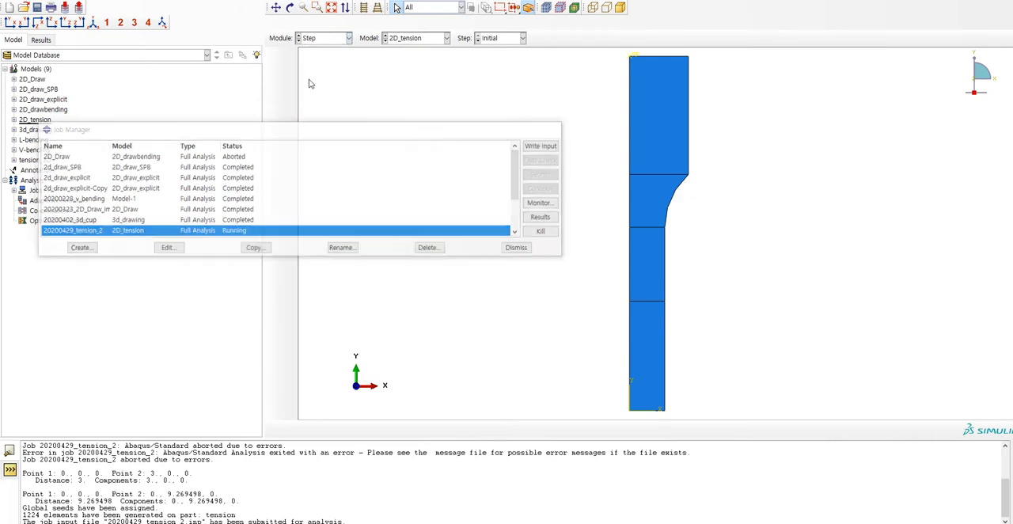
pyautogui.doubleClick(376, 318)
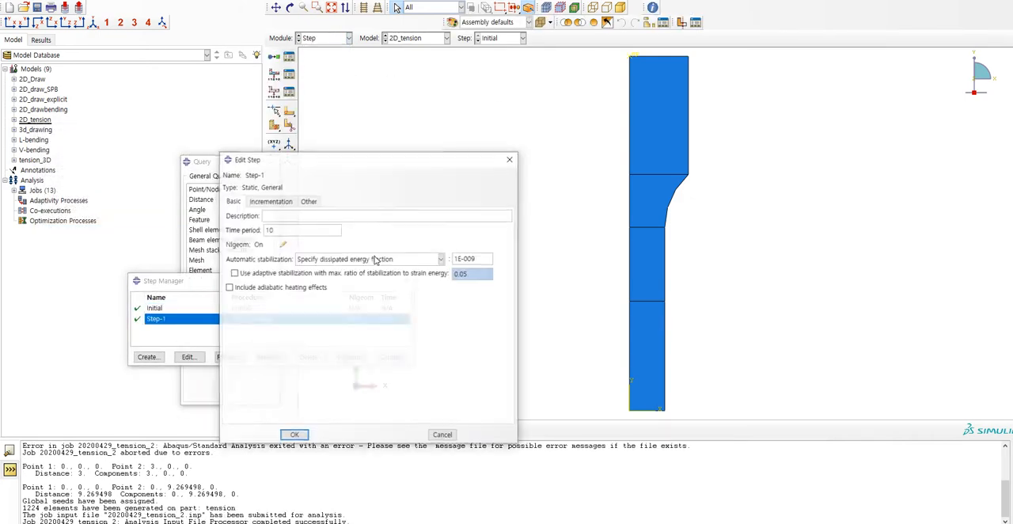
pyautogui.click(376, 259)
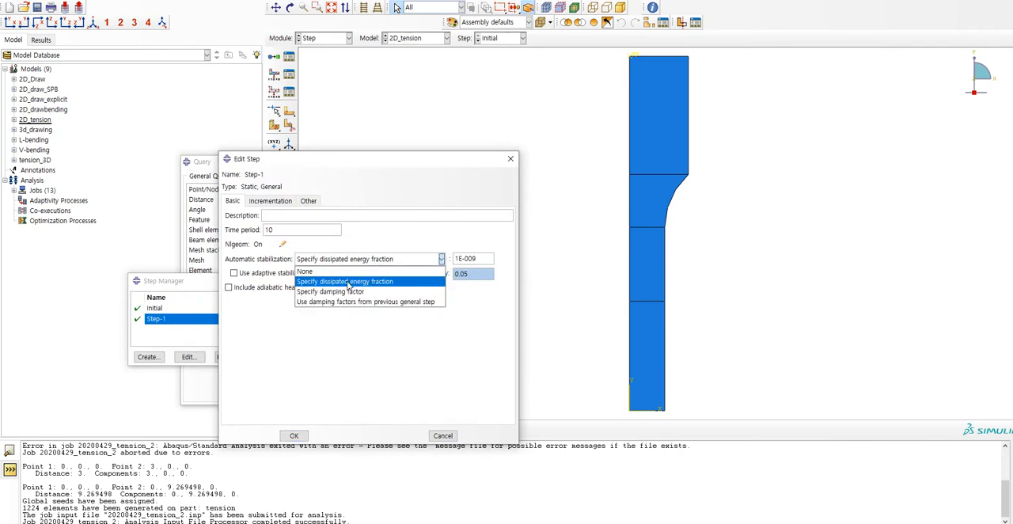
pyautogui.click(474, 259)
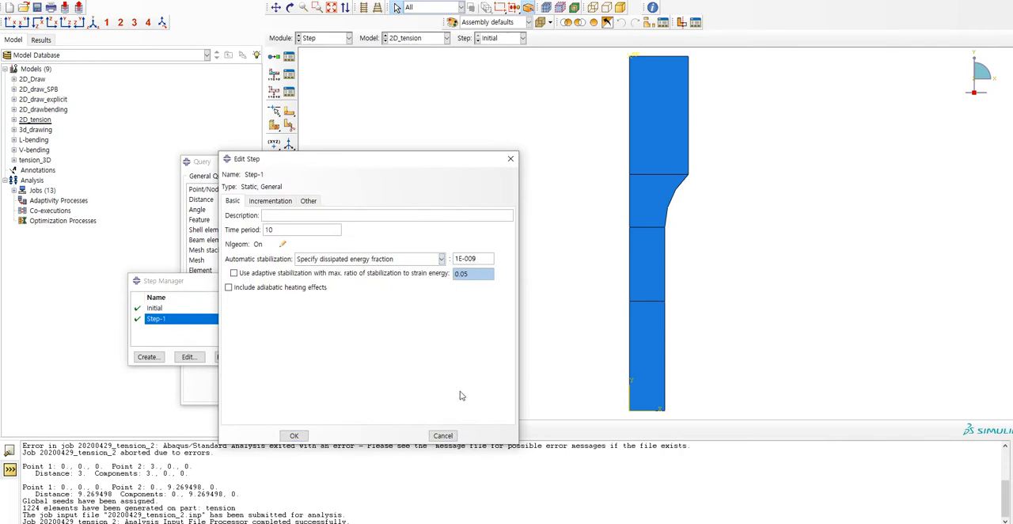
pyautogui.click(443, 435)
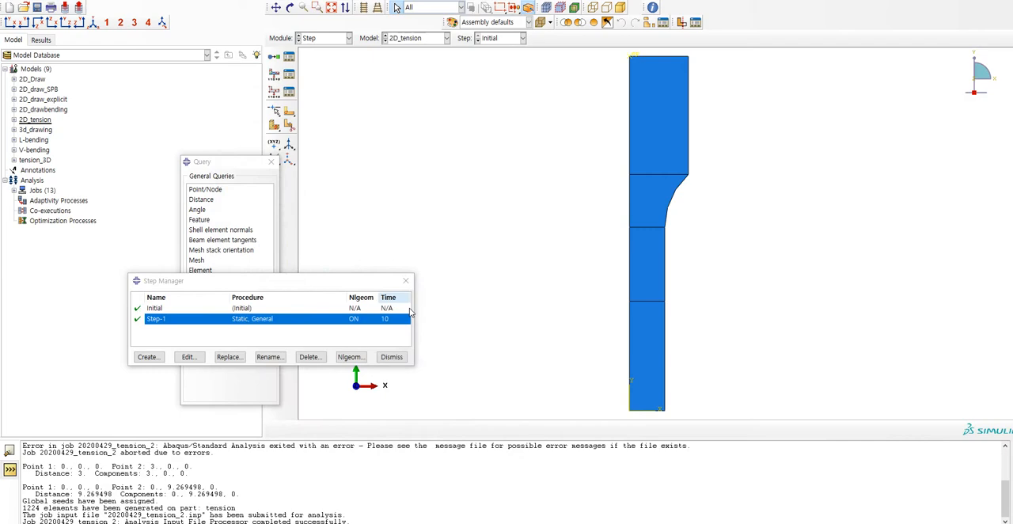
# Open the results of the 20200429_tension_2 job and plot PEEQ contours on the deformed specimen.
pyautogui.click(348, 38)
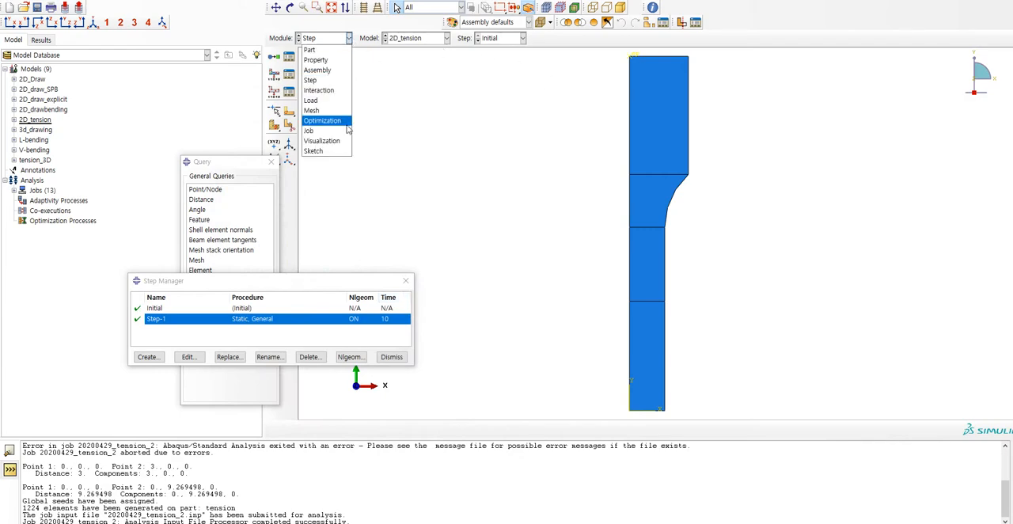
pyautogui.click(320, 132)
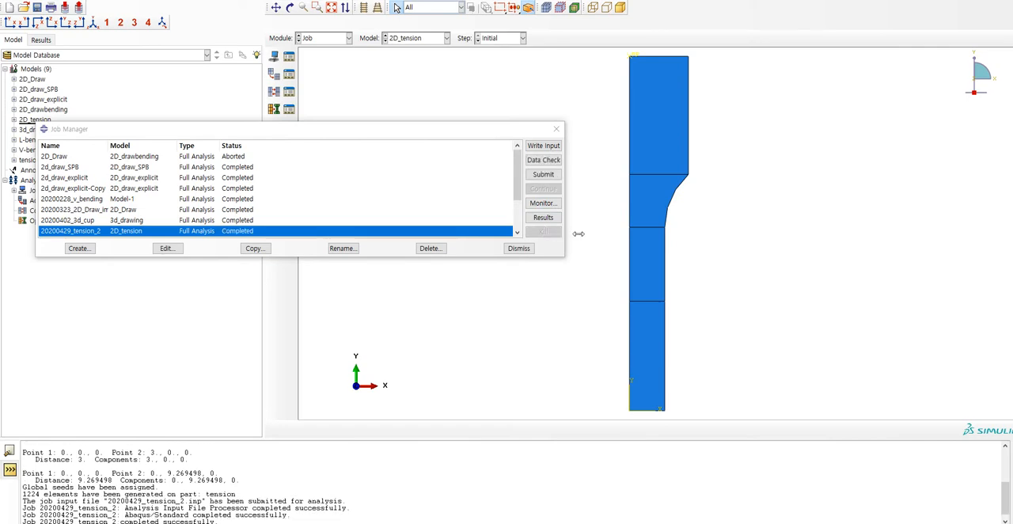
pyautogui.click(558, 217)
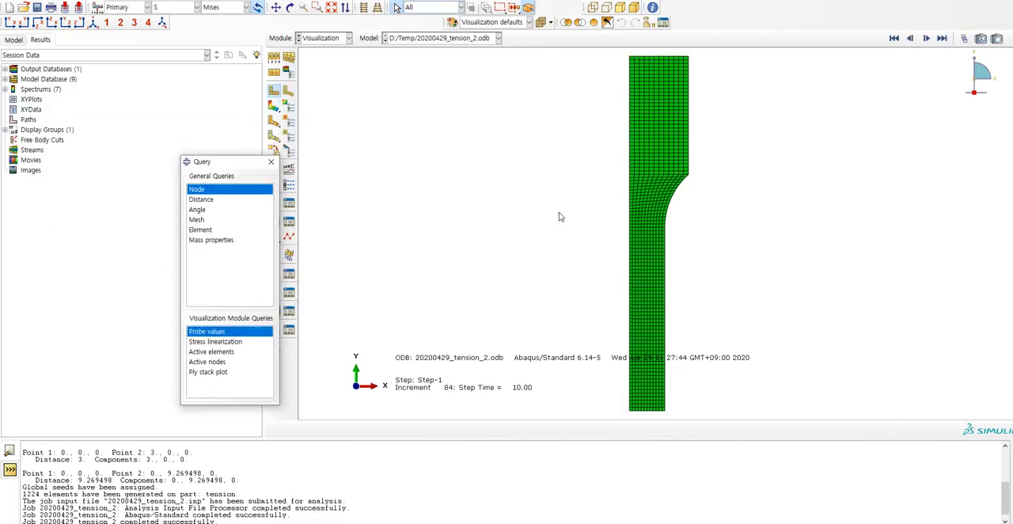
pyautogui.click(280, 107)
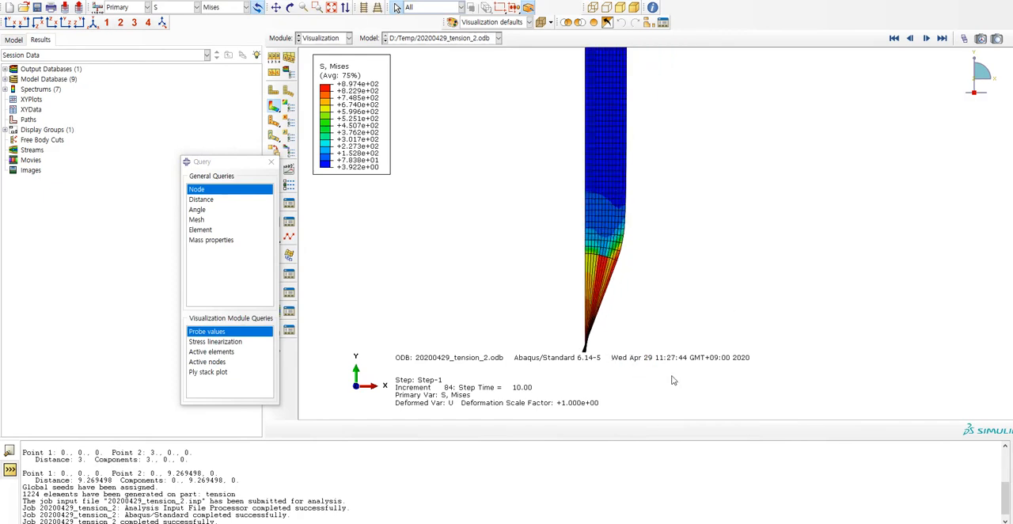
pyautogui.click(180, 11)
pyautogui.click(176, 90)
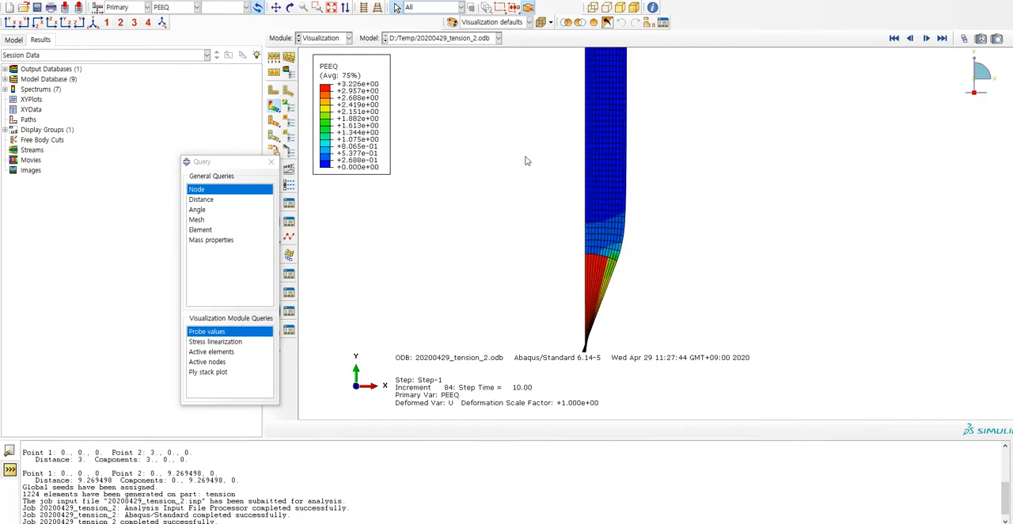
# Scrub the results back to frame 68 and on to frame 8 to examine how the necking develops.
pyautogui.click(964, 38)
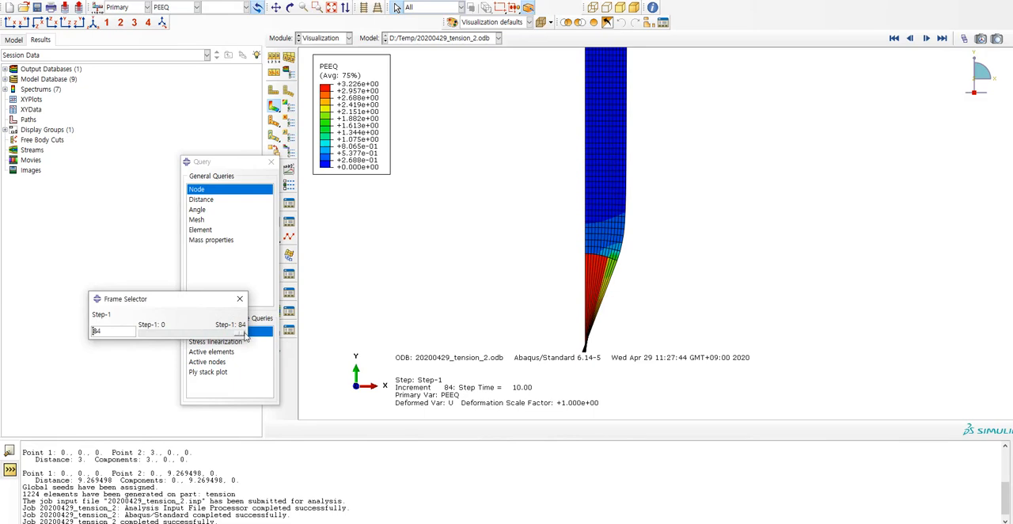
pyautogui.moveTo(244, 332); pyautogui.dragTo(222, 342)
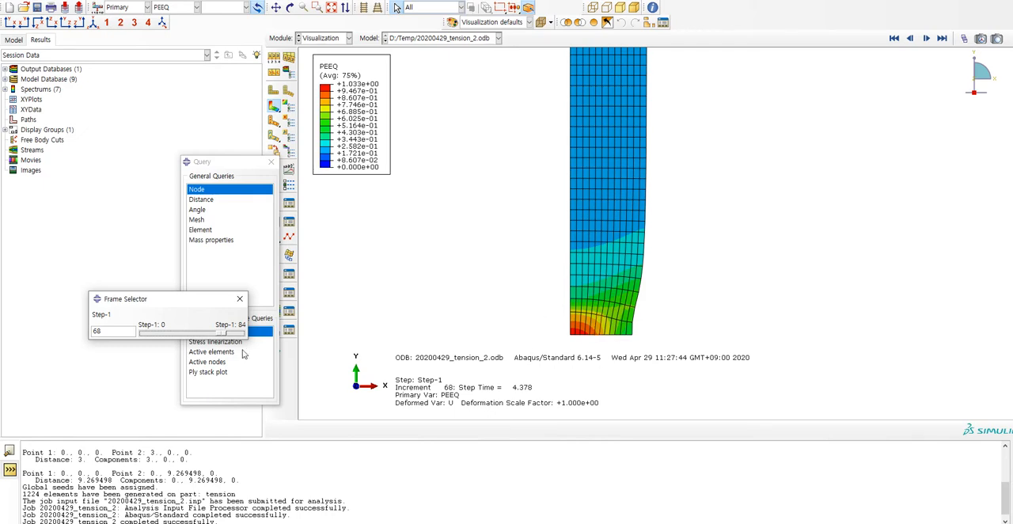
pyautogui.moveTo(225, 335); pyautogui.dragTo(153, 336)
# Plot the history output of spatial displacement U2 at Node 1340 in NSET GRIP.
pyautogui.click(127, 0)
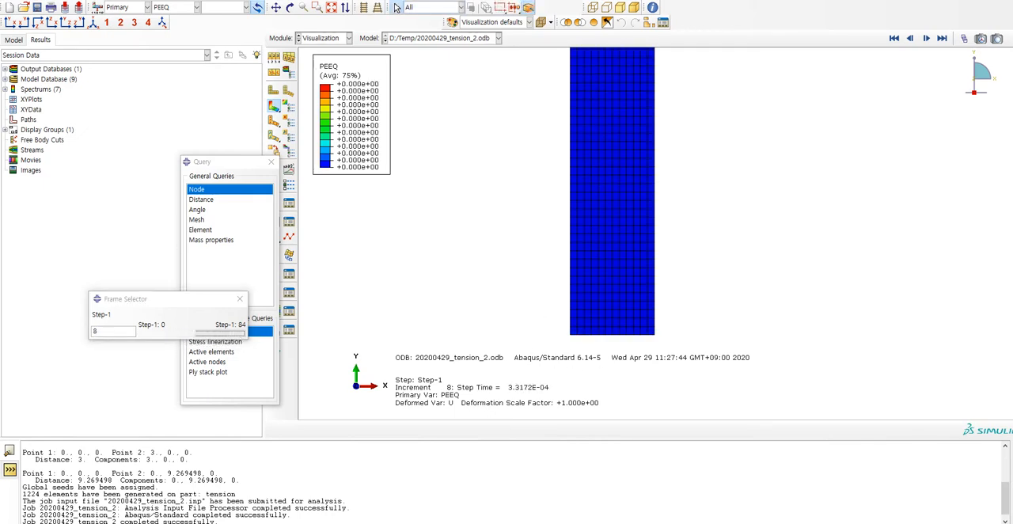
pyautogui.click(147, 47)
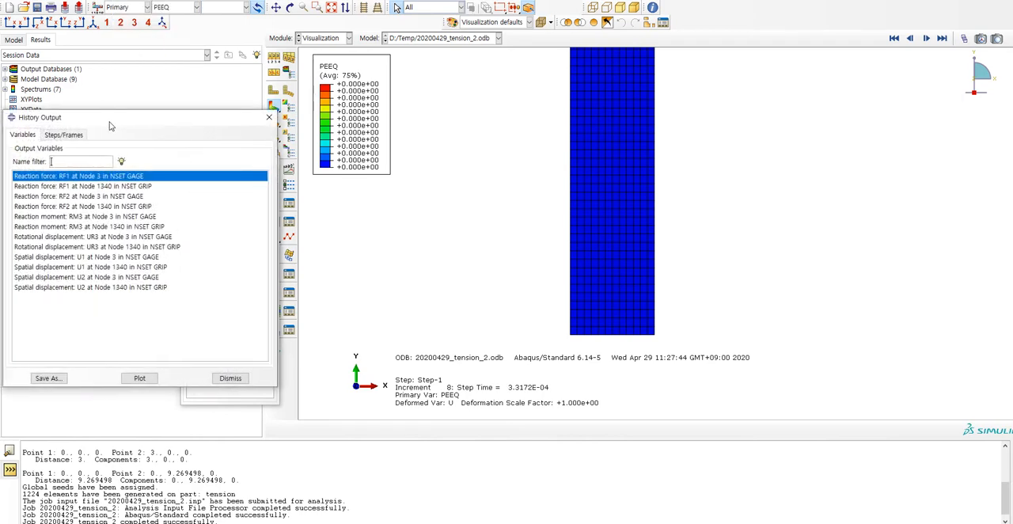
pyautogui.moveTo(101, 166); pyautogui.dragTo(302, 127)
pyautogui.click(298, 295)
pyautogui.click(340, 386)
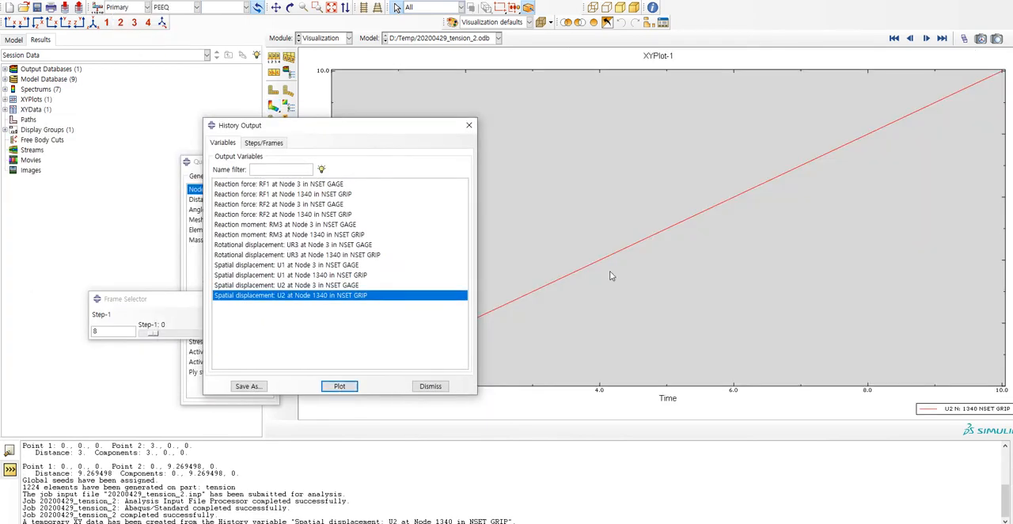
# Plot displacement U2 at Node 3 in NSET GAGE, both alone and together with U2 at Node 1340 in NSET GRIP.
pyautogui.moveTo(374, 125); pyautogui.dragTo(212, 108)
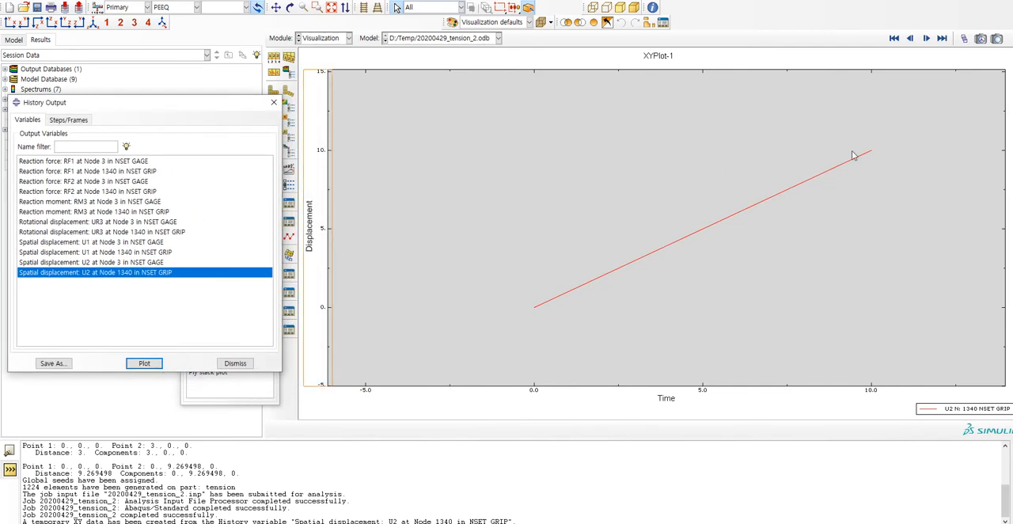
pyautogui.click(159, 264)
pyautogui.click(162, 365)
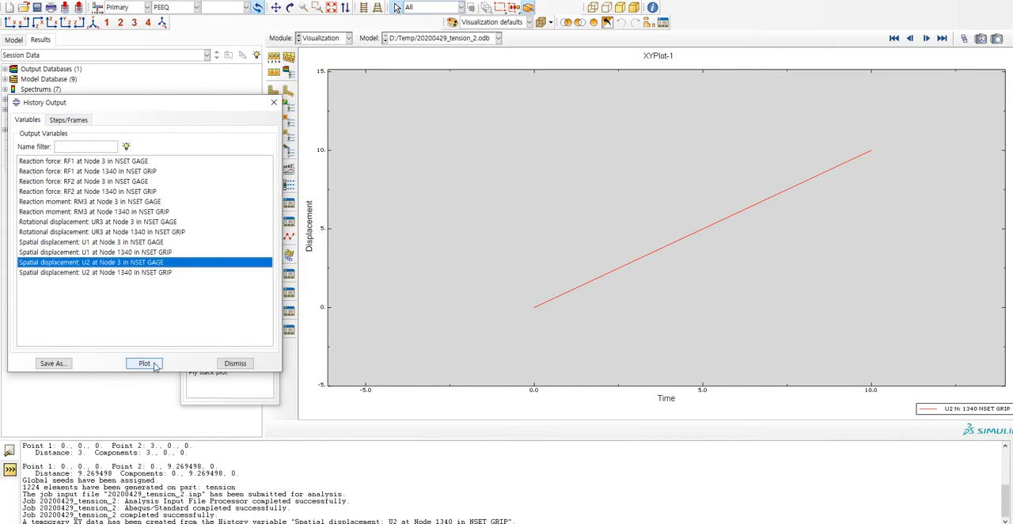
pyautogui.keyDown('shift'); pyautogui.click(160, 272); pyautogui.keyUp('shift')
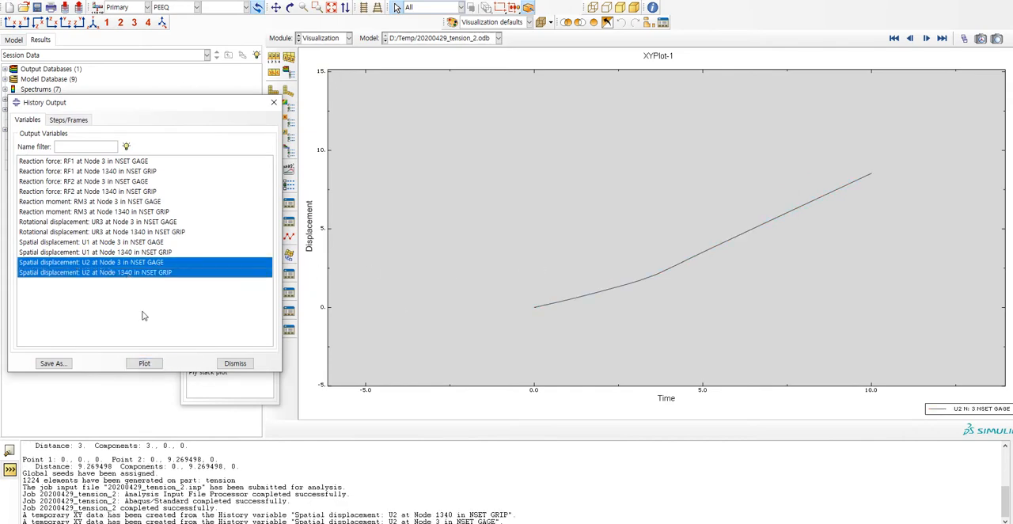
pyautogui.click(144, 363)
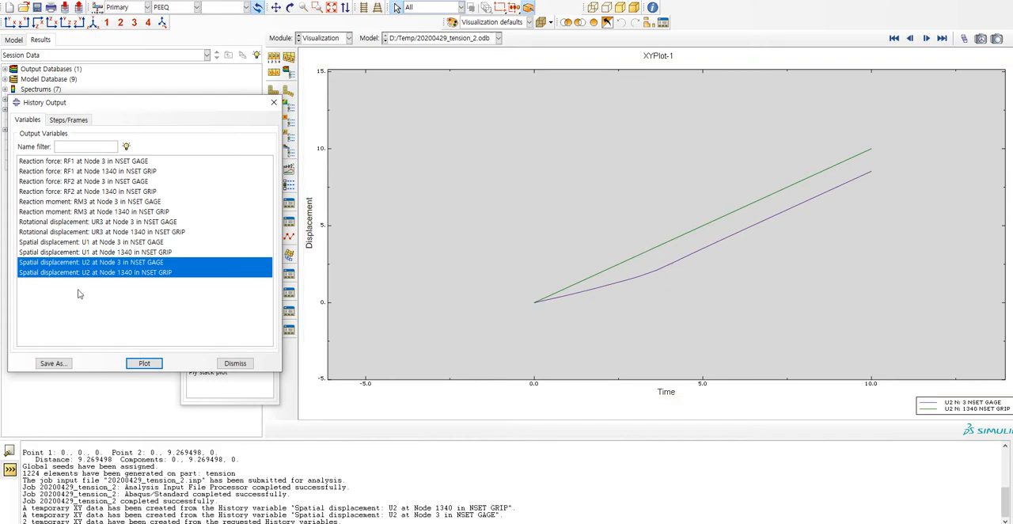
# Plot only the U2 displacement history at Node 3 in NSET GAGE and move the History Output dialog aside.
pyautogui.keyDown('ctrl'); pyautogui.click(107, 273); pyautogui.keyUp('ctrl')
pyautogui.click(144, 363)
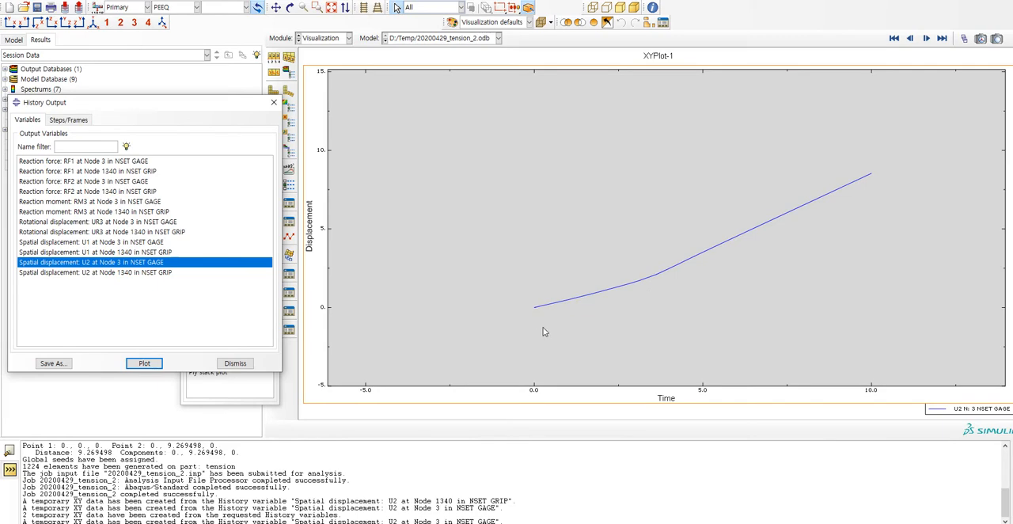
pyautogui.moveTo(238, 106); pyautogui.dragTo(205, 102)
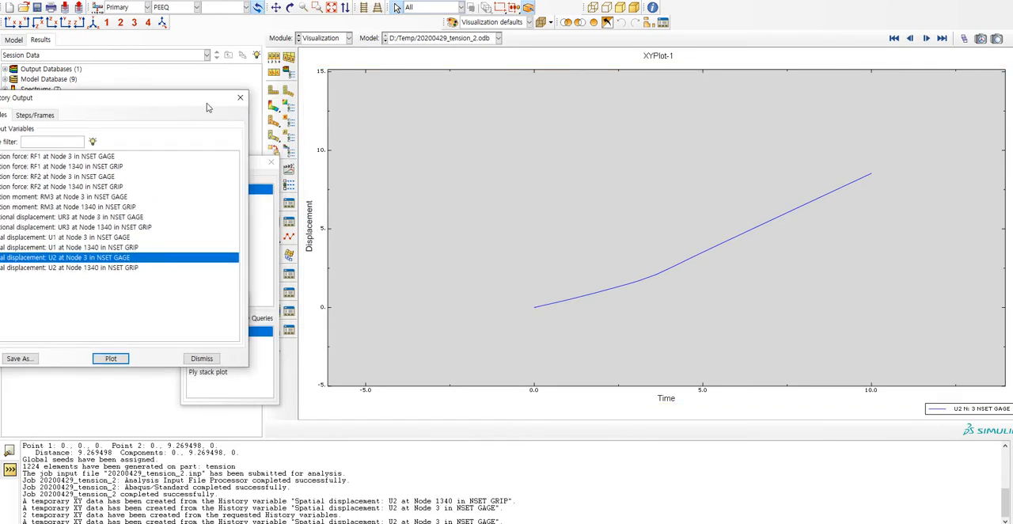
# Return to the contour plot's first frame, set the primary variable to LE, Max. In-Plane Principal, and advance to frame 4.
pyautogui.click(269, 107)
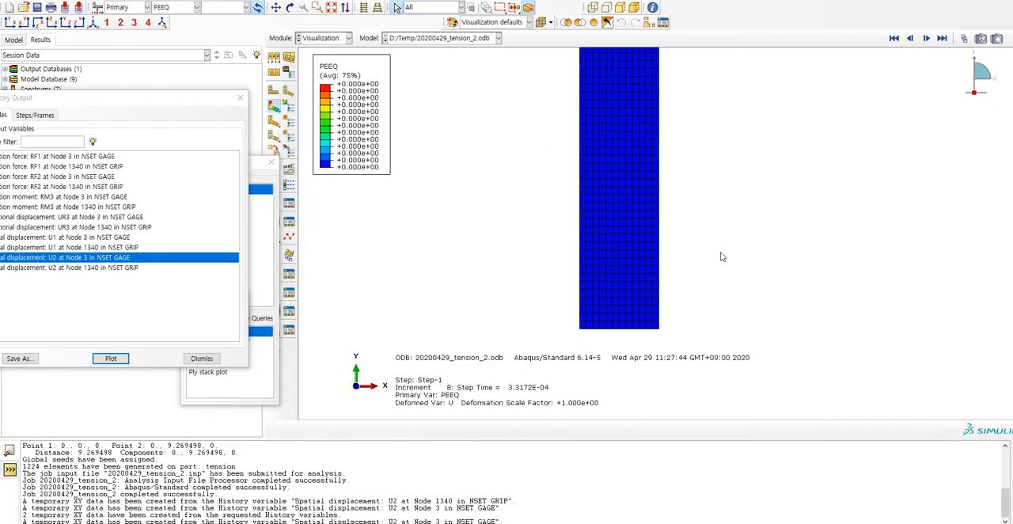
pyautogui.click(894, 38)
pyautogui.click(179, 7)
pyautogui.click(170, 50)
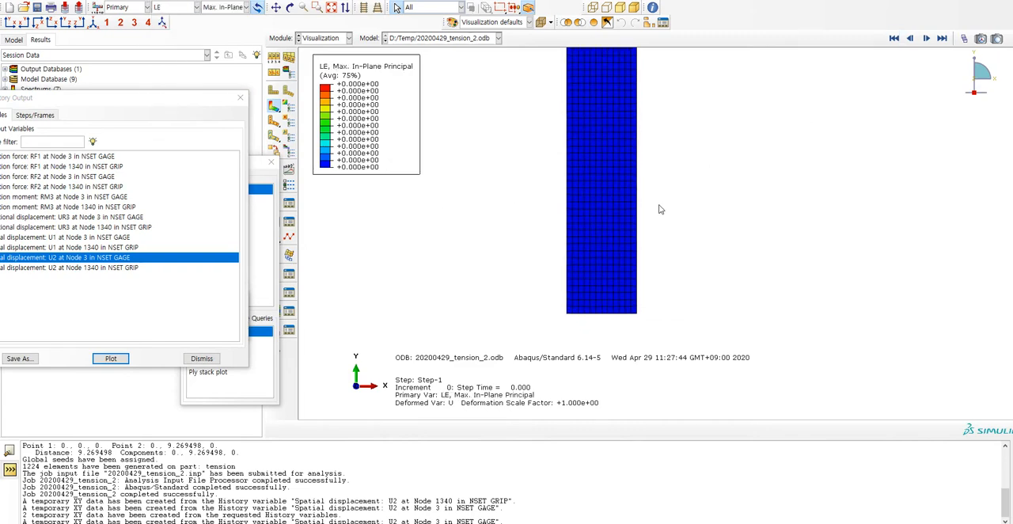
pyautogui.click(927, 38)
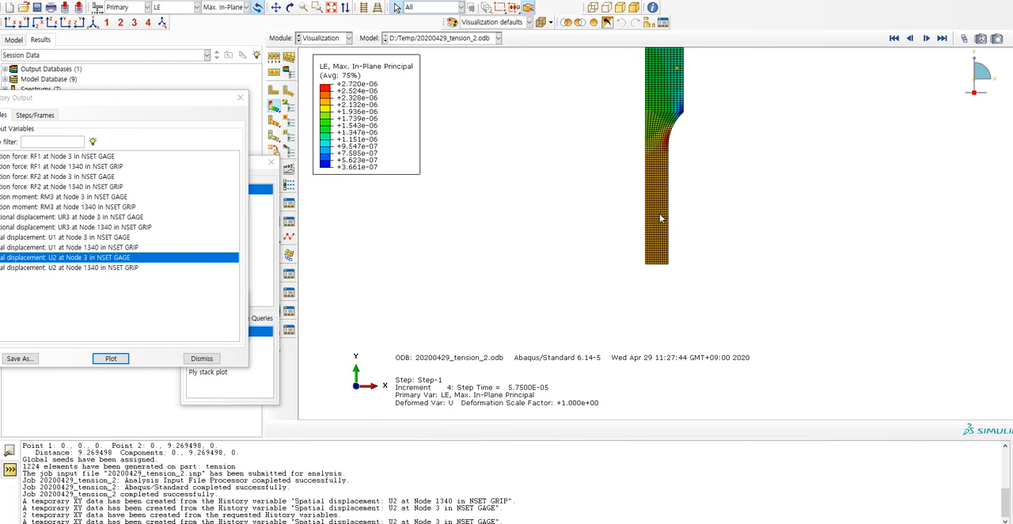
# Probe the nodal LE values on the specimen at frame 4, and close the probe.
pyautogui.click(259, 163)
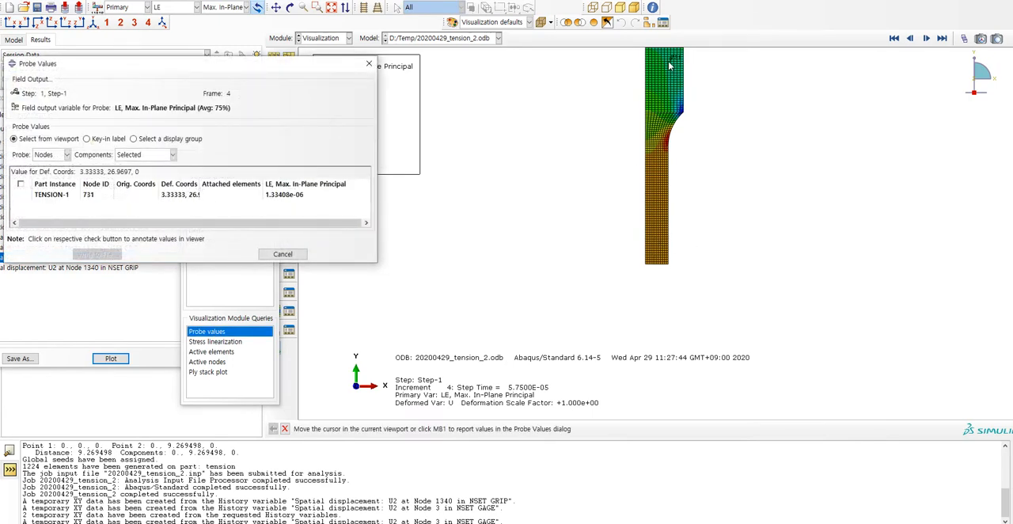
pyautogui.press('Escape')
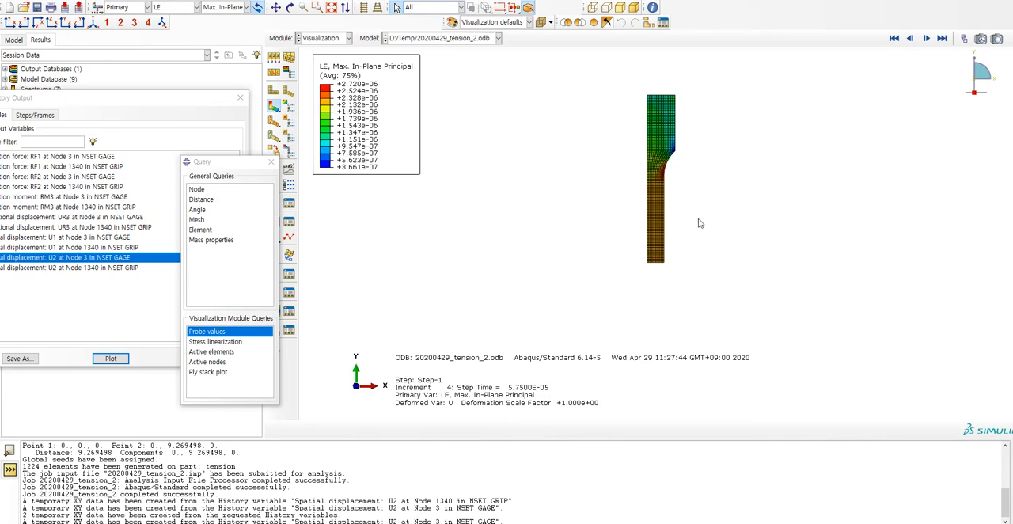
pyautogui.scroll(-2, 663, 225)
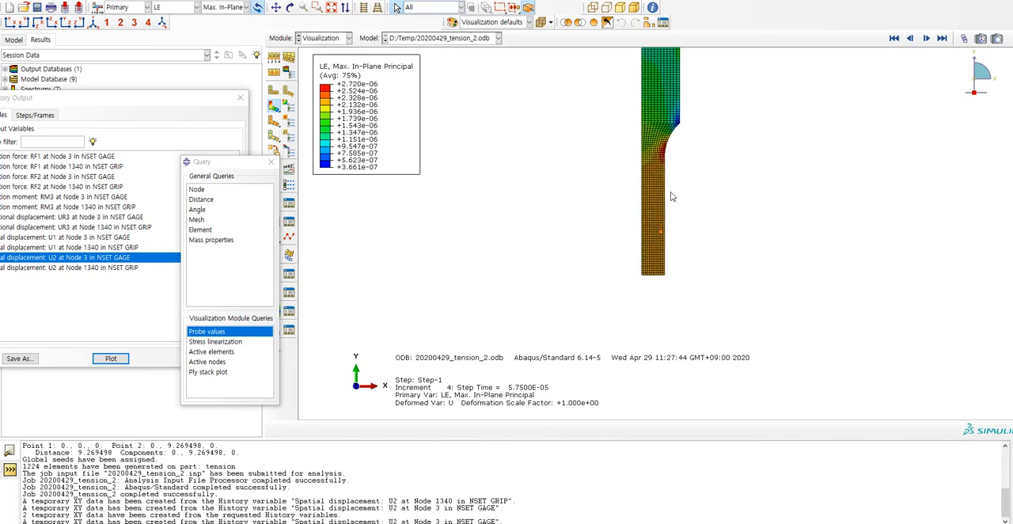
pyautogui.scroll(2, 674, 242)
# Advance the results to frame 22 and probe the nodal LE values along the specimen's gauge section.
pyautogui.click(927, 39)
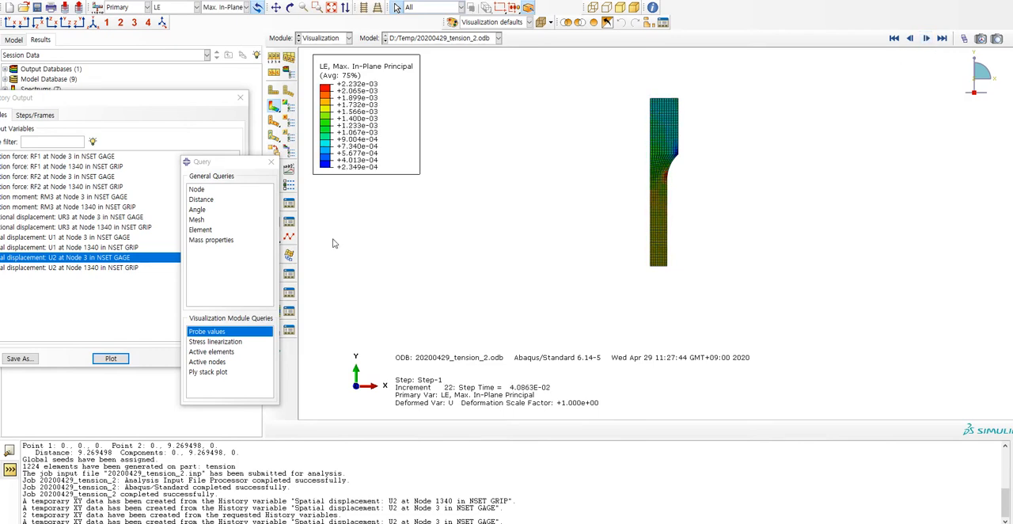
pyautogui.click(229, 332)
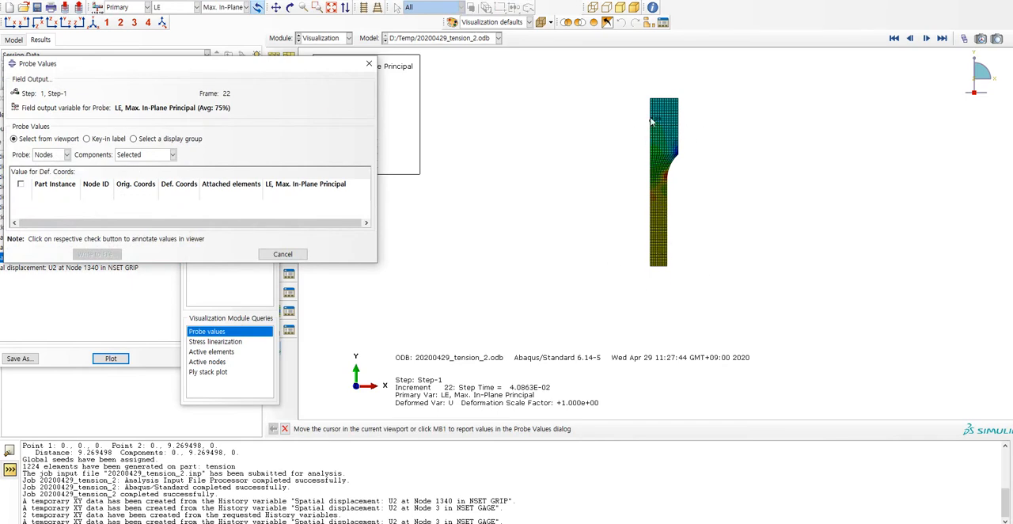
pyautogui.scroll(-3, 719, 199)
pyautogui.scroll(2, 697, 250)
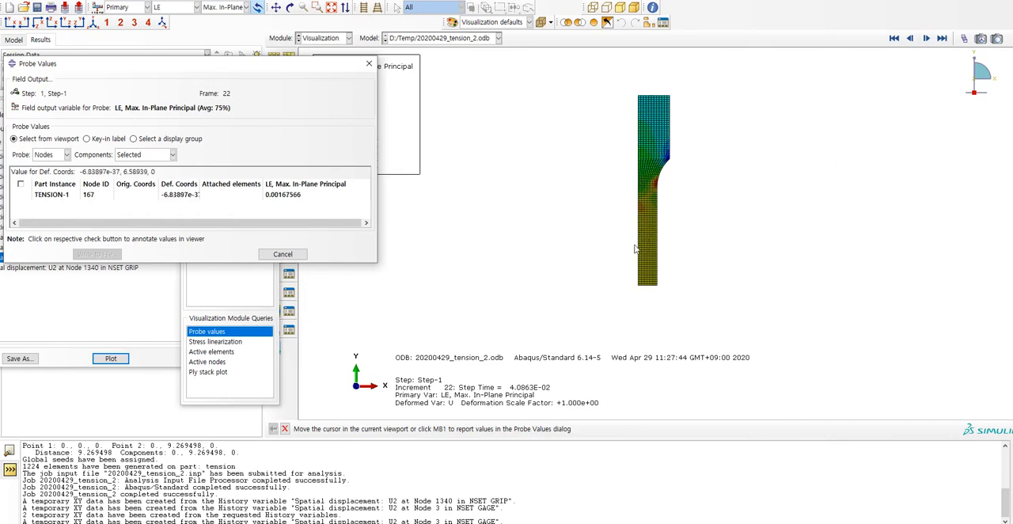
pyautogui.scroll(-2, 628, 245)
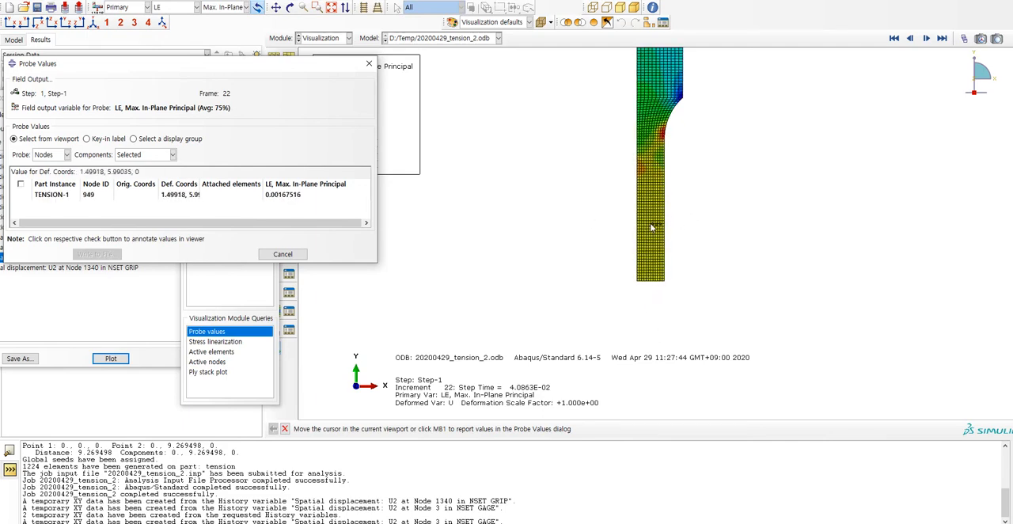
# Close the probe and advance the LE contour plot to increment 30 to examine strain along the gauge section.
pyautogui.click(370, 65)
pyautogui.scroll(2, 703, 280)
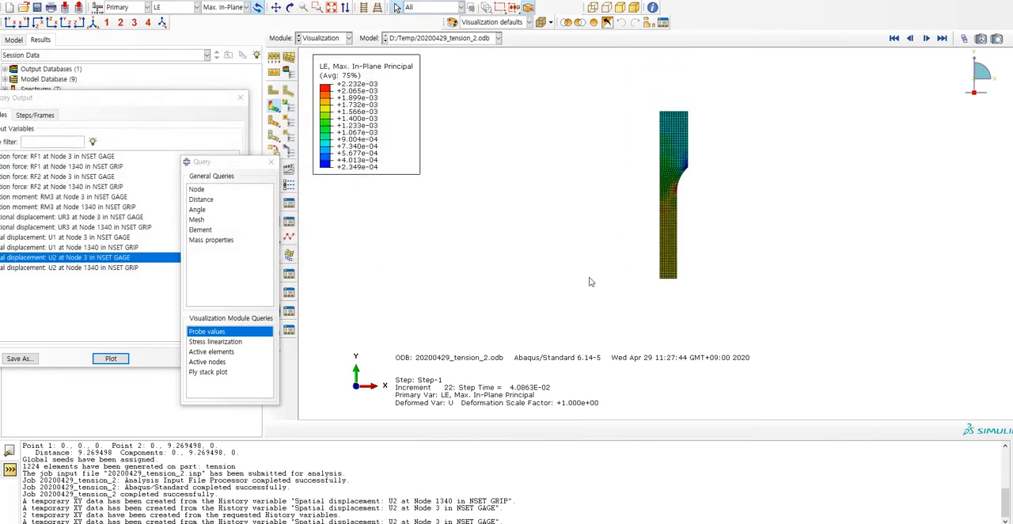
pyautogui.click(926, 39)
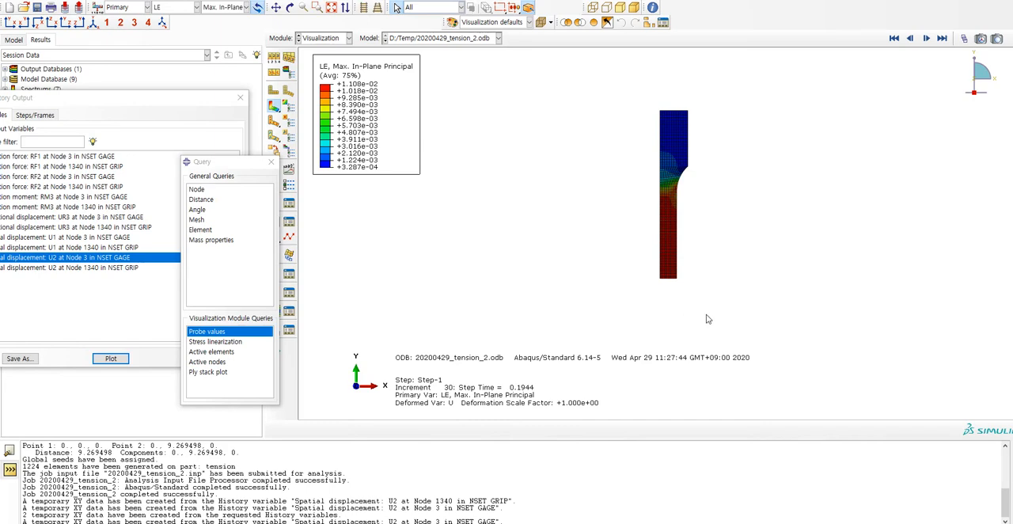
pyautogui.scroll(2, 711, 319)
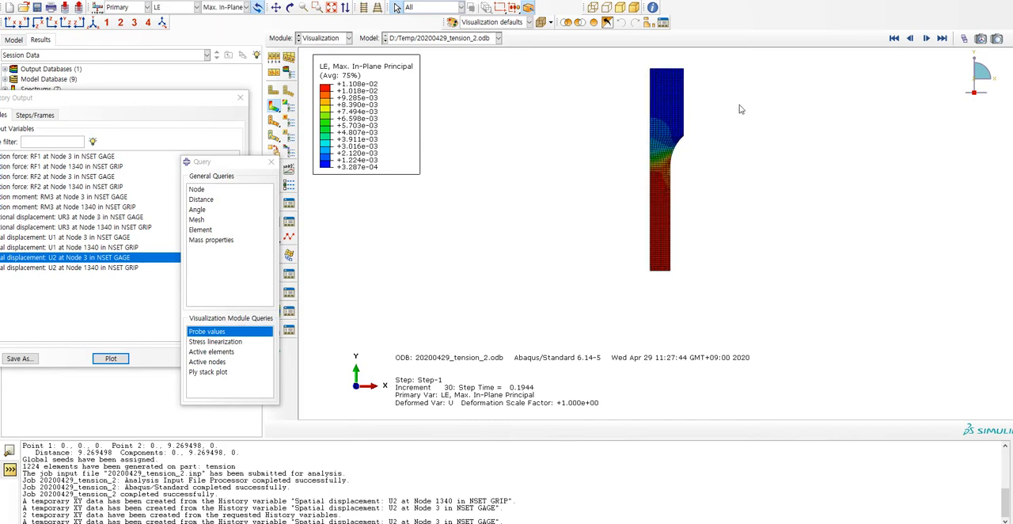
pyautogui.scroll(1, 740, 110)
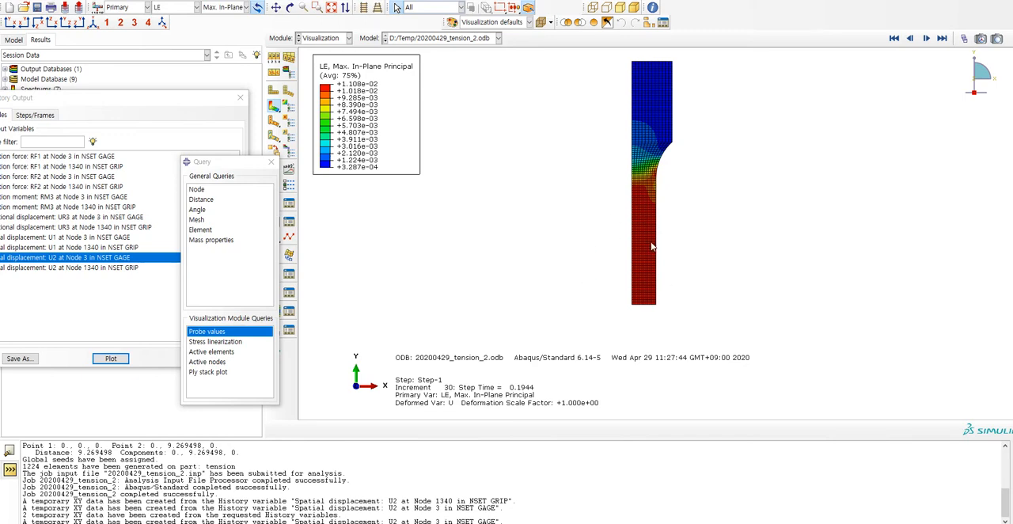
# Advance the LE contour plot to increment 39 and examine the strain distribution in the gauge section.
pyautogui.click(926, 38)
pyautogui.click(926, 38)
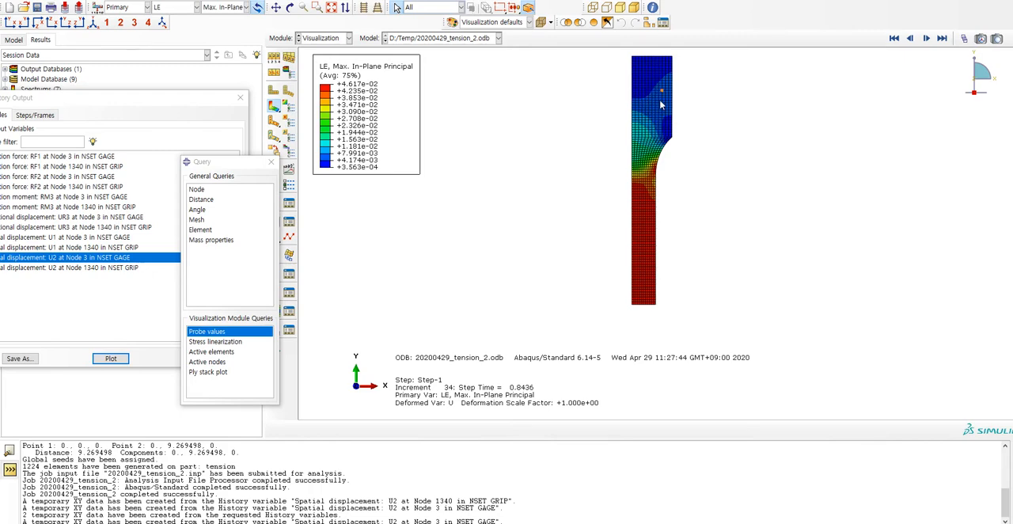
pyautogui.click(927, 39)
pyautogui.click(927, 39)
pyautogui.click(927, 38)
pyautogui.click(927, 38)
pyautogui.click(927, 39)
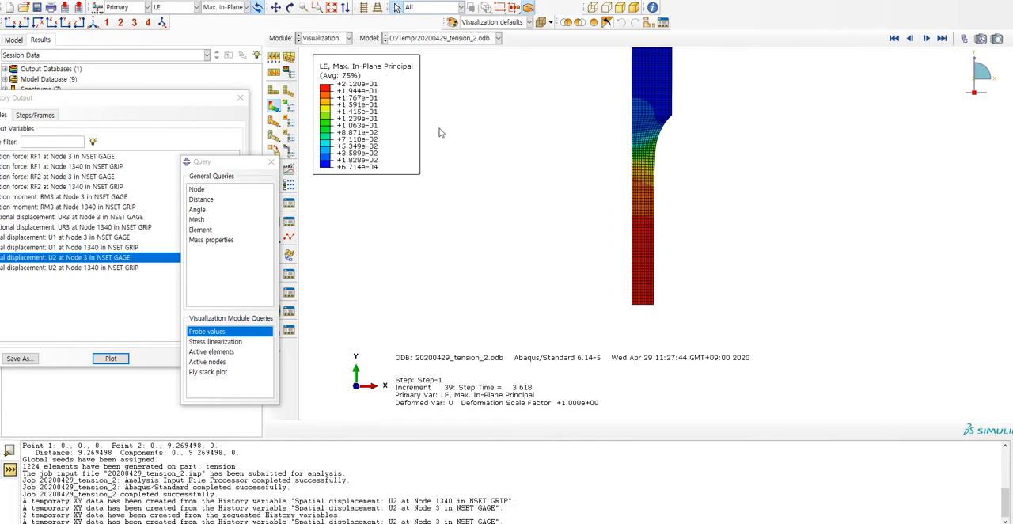
pyautogui.scroll(4, 736, 265)
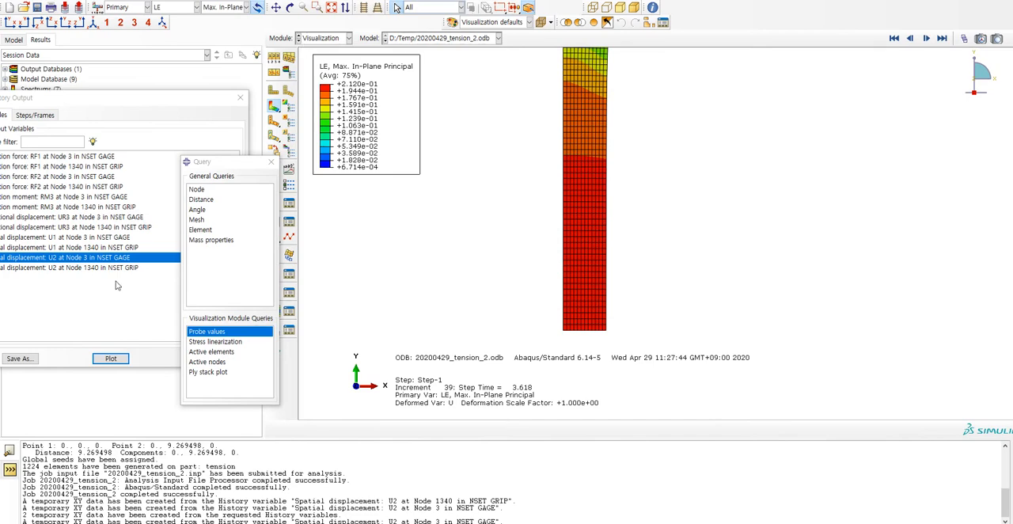
# Plot the U2 spatial displacement history at Node 3 in NSET GAGE.
pyautogui.moveTo(139, 100); pyautogui.dragTo(211, 78)
pyautogui.click(229, 356)
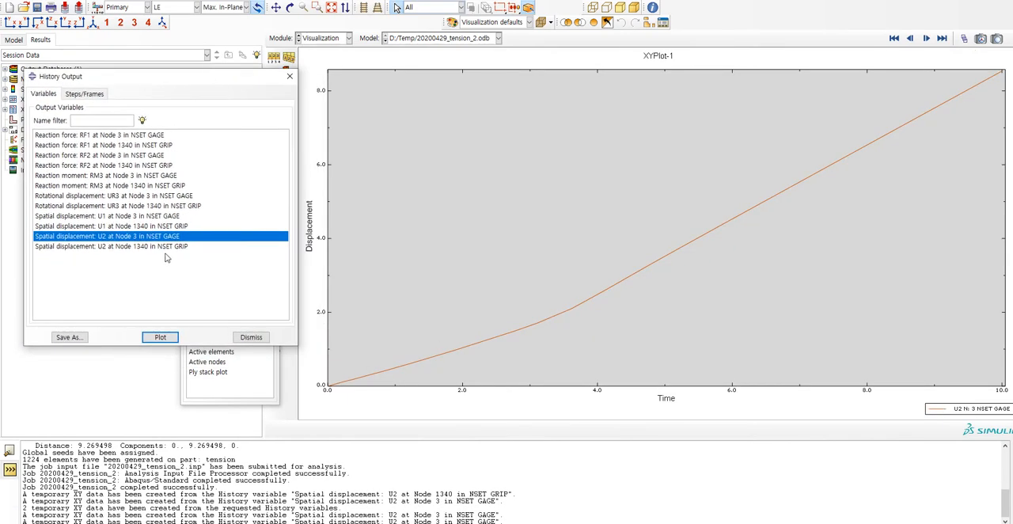
pyautogui.click(165, 238)
# Rename the temporary XY data for U2 at Node 3 as gage_disp in the XY Data Manager.
pyautogui.click(258, 2)
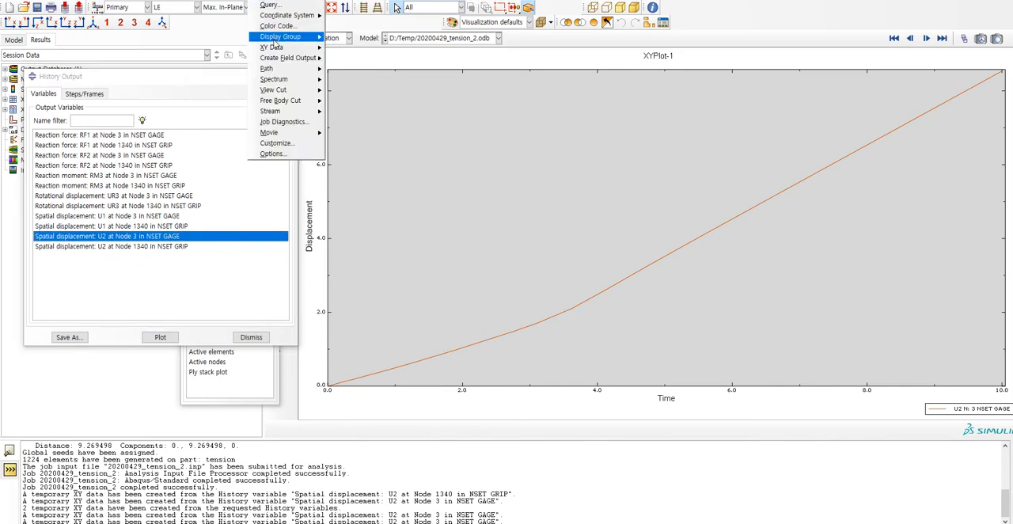
pyautogui.moveTo(275, 47)
pyautogui.click(347, 48)
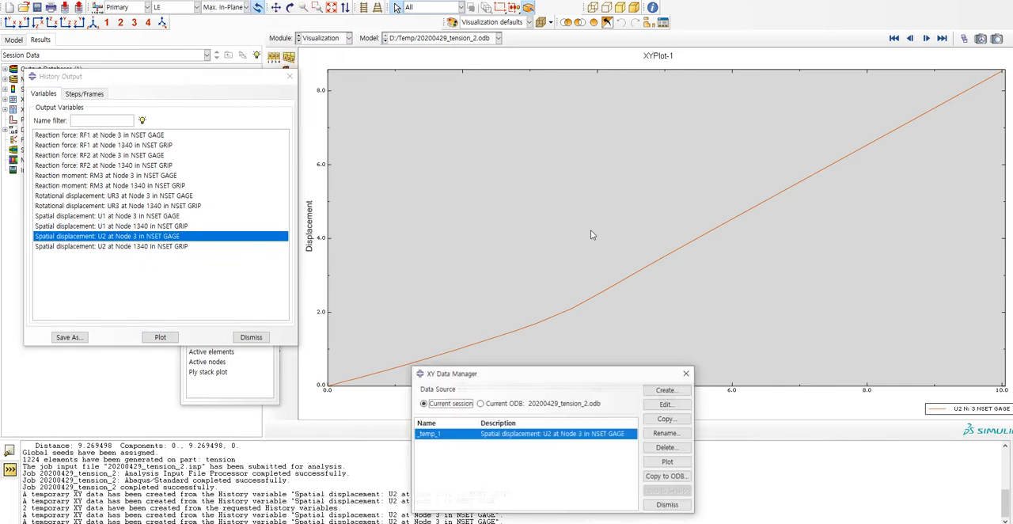
pyautogui.click(671, 433)
pyautogui.write('ge')
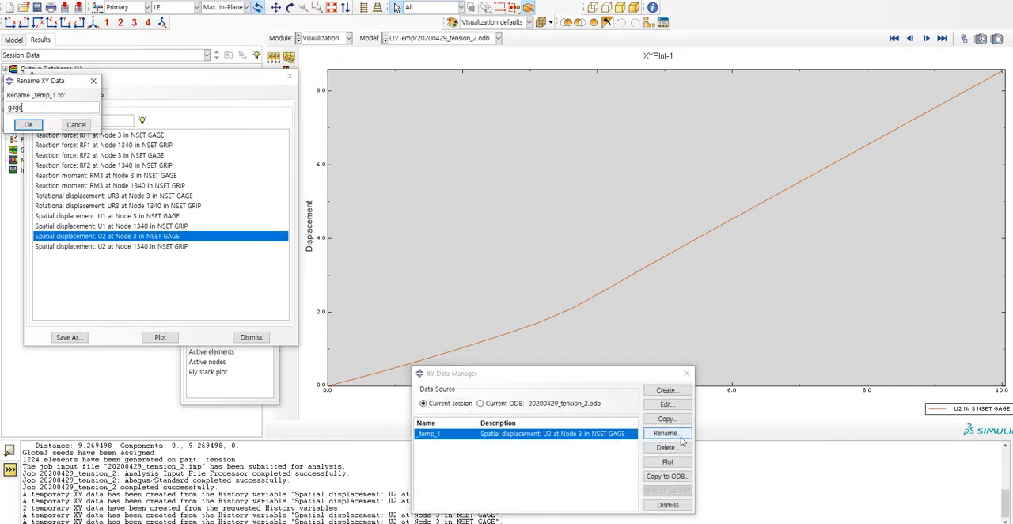
pyautogui.write('sisp')
pyautogui.press('Return')
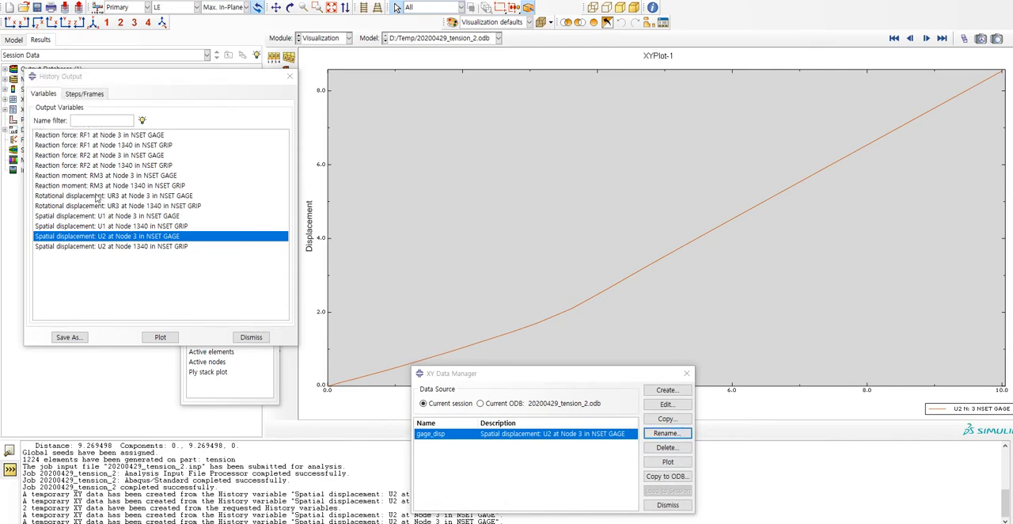
# Compare the RF2 reaction force histories at Node 1340 in NSET GRIP and Node 3 in NSET GAGE by plotting each.
pyautogui.click(68, 166)
pyautogui.click(167, 335)
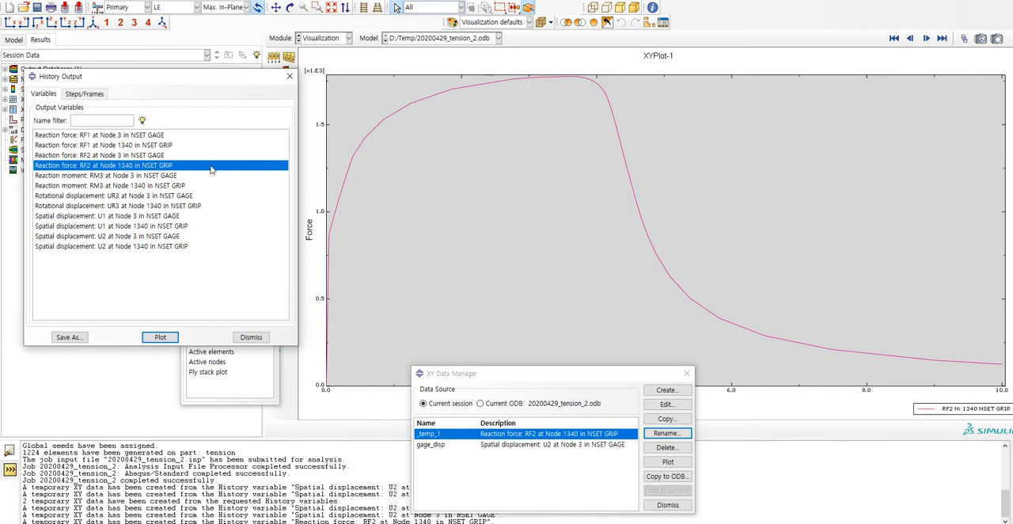
pyautogui.click(162, 156)
pyautogui.click(145, 336)
pyautogui.click(151, 166)
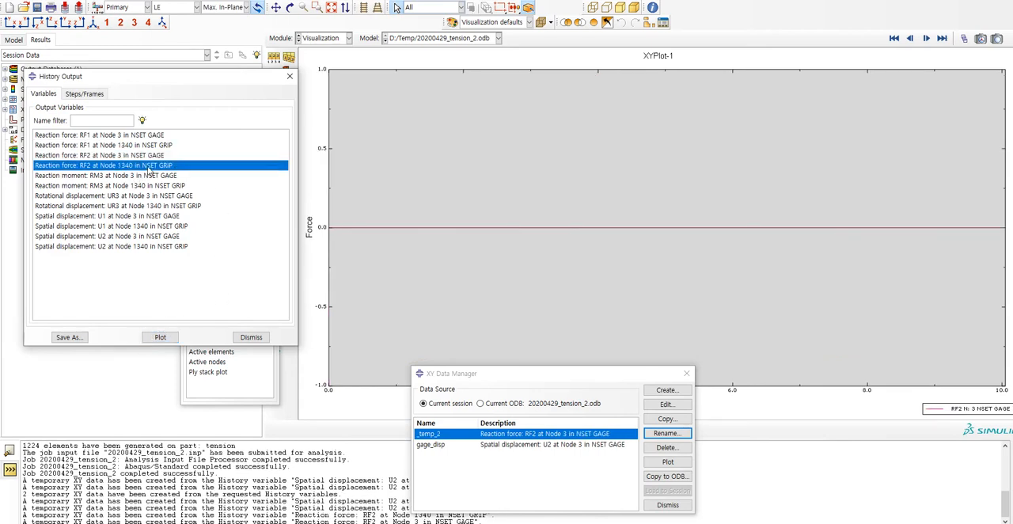
pyautogui.click(163, 336)
pyautogui.moveTo(263, 74); pyautogui.dragTo(225, 76)
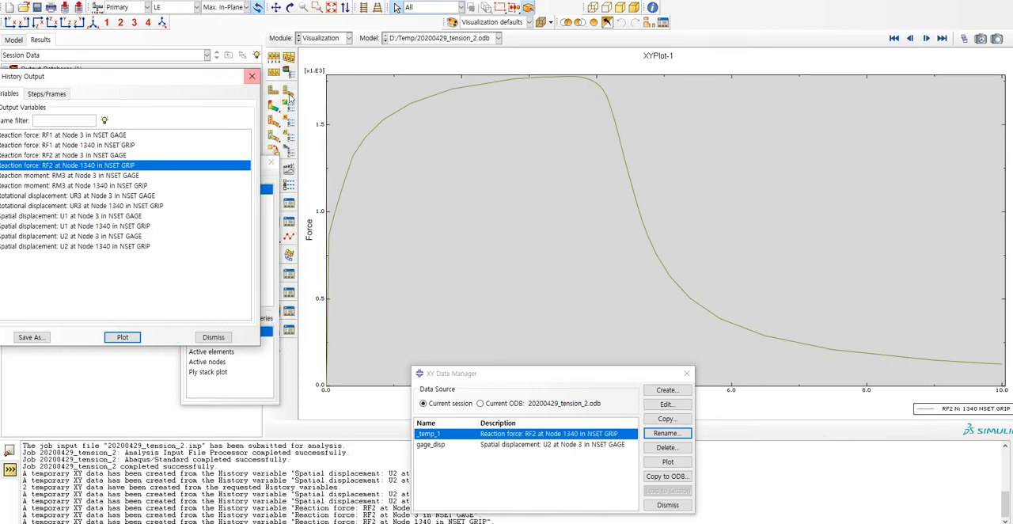
# Show the LE contour on the specimen, and replot the RF2 history at Node 1340 in NSET GRIP.
pyautogui.click(285, 109)
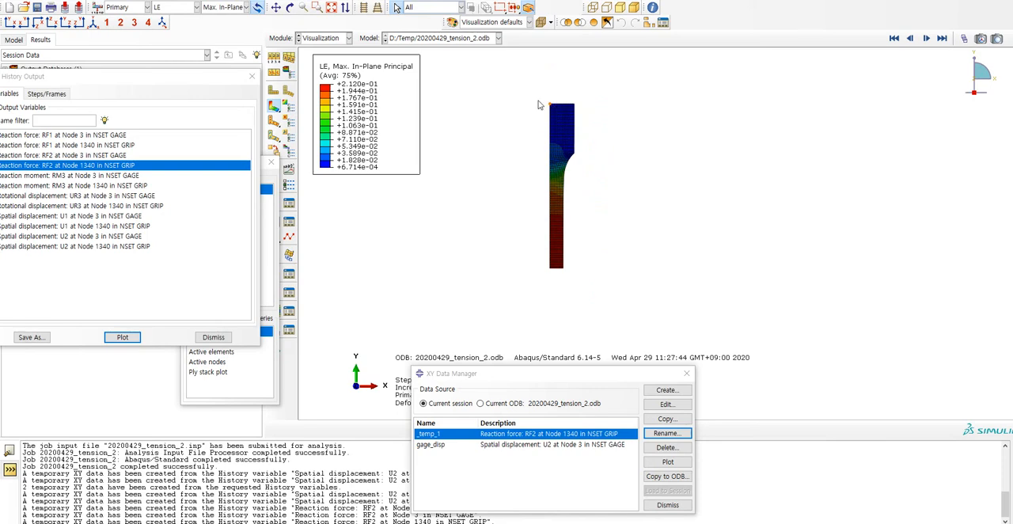
pyautogui.moveTo(224, 79); pyautogui.dragTo(302, 78)
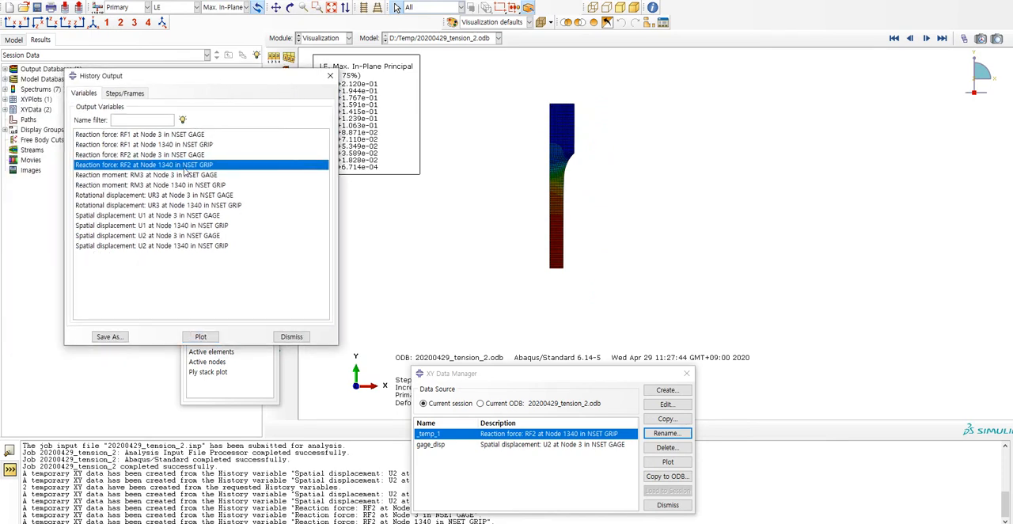
pyautogui.click(201, 336)
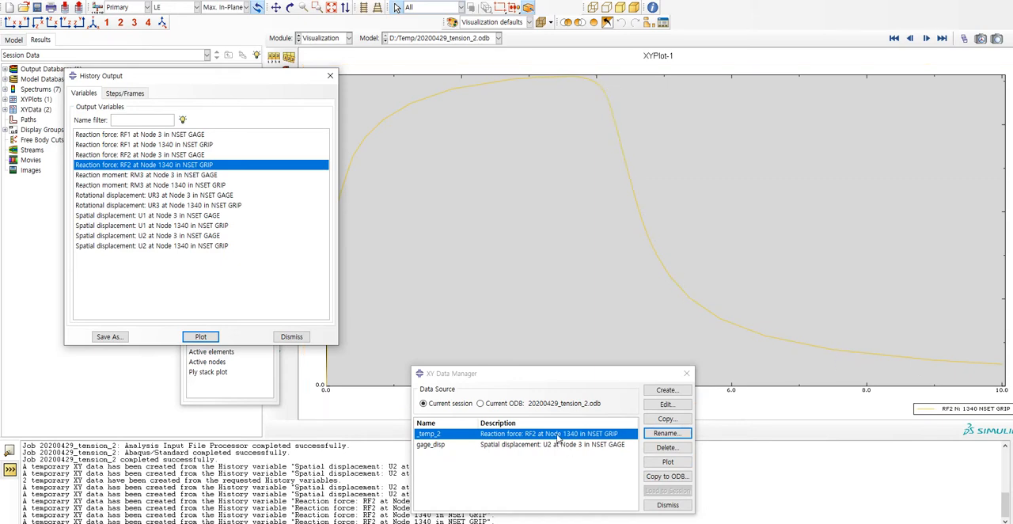
# Check the data table of the RF2 curve at Node 1340 and rename that XY data as force.
pyautogui.doubleClick(559, 438)
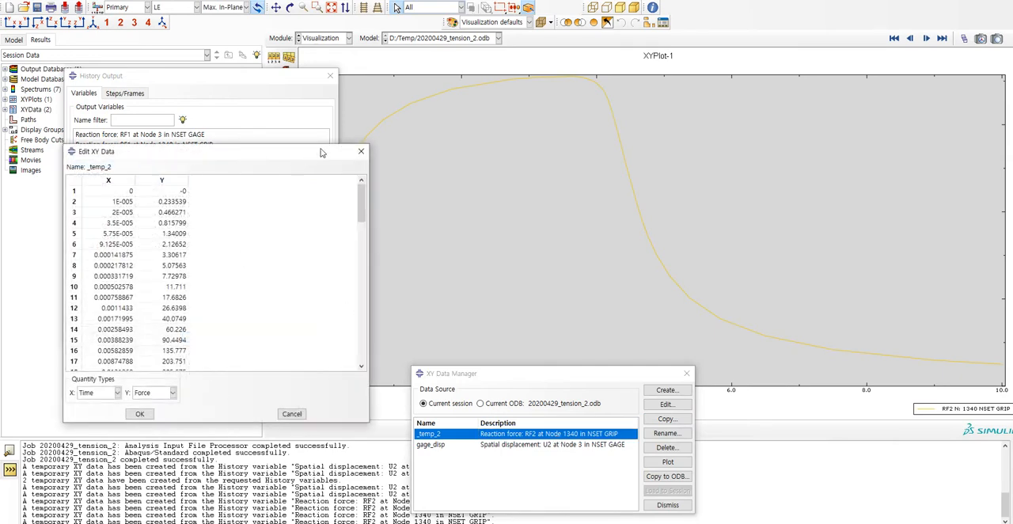
pyautogui.click(360, 152)
pyautogui.click(667, 433)
pyautogui.write('for')
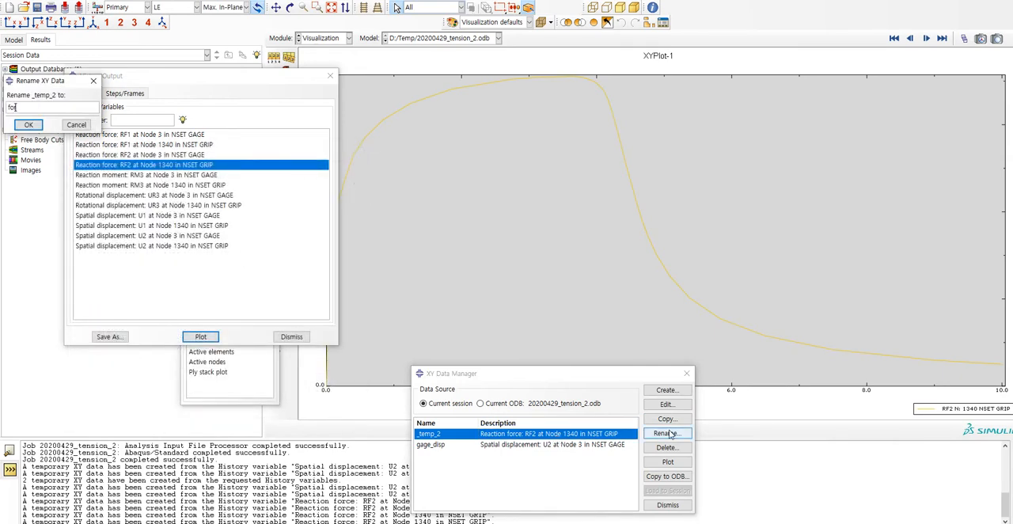
pyautogui.write('ce')
pyautogui.press('Return')
# Copy the X and Y columns of the gage_disp XY data and paste them into the Excel sheet at L5.
pyautogui.doubleClick(435, 440)
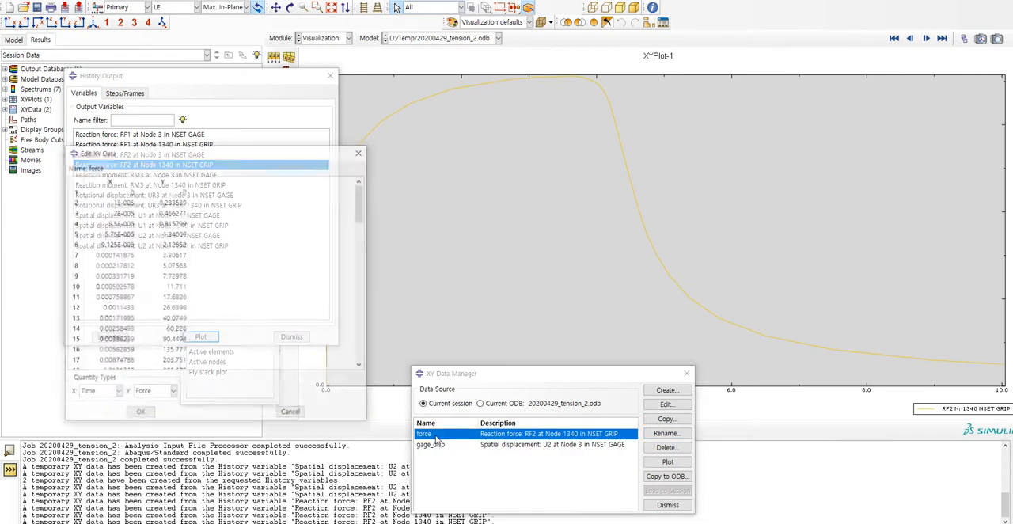
pyautogui.click(358, 153)
pyautogui.doubleClick(474, 447)
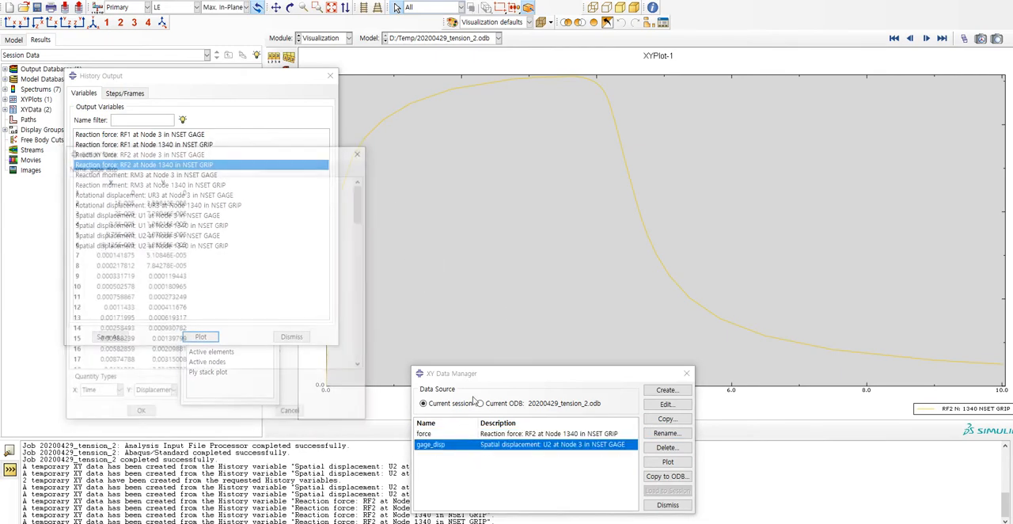
pyautogui.click(116, 181)
pyautogui.keyDown('shift'); pyautogui.click(164, 181); pyautogui.keyUp('shift')
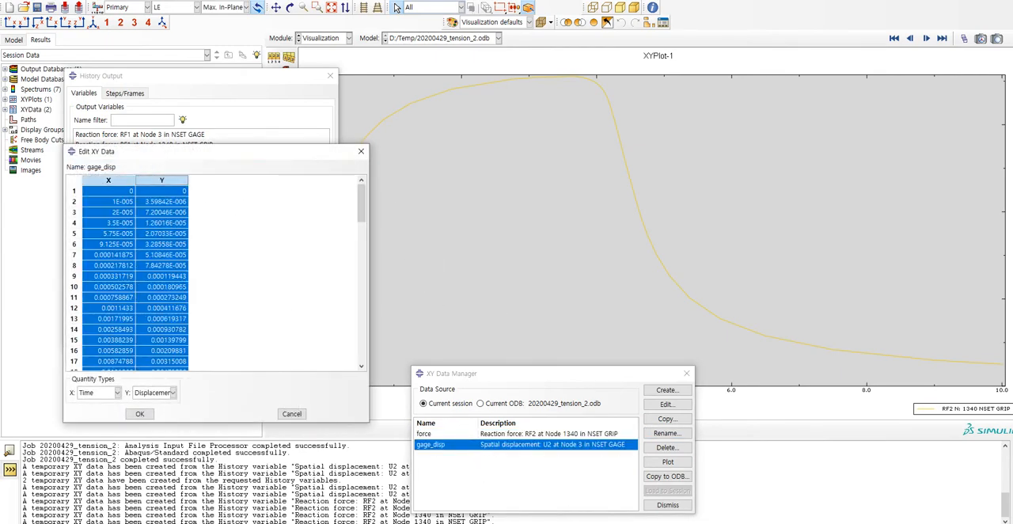
pyautogui.click(596, 474)
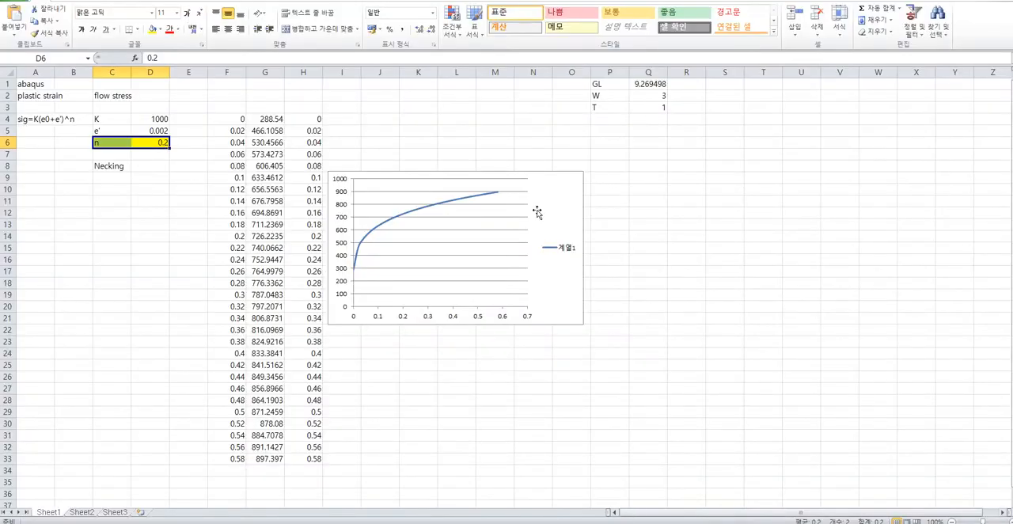
pyautogui.hotkey('ctrl', 'v')
# Head the pasted displacement columns "time" in L4 and "gage_disp" in M4.
pyautogui.click(455, 121)
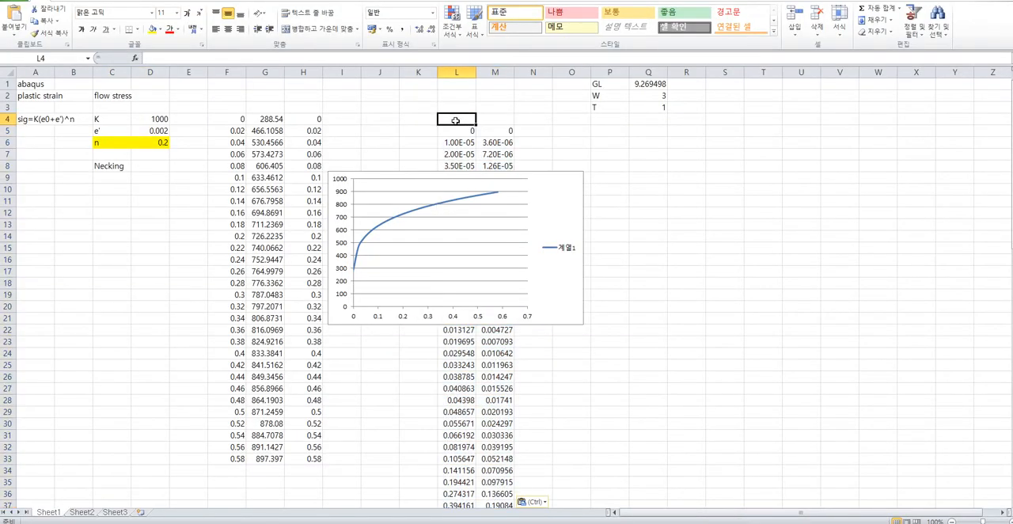
pyautogui.write('time')
pyautogui.press('Tab')
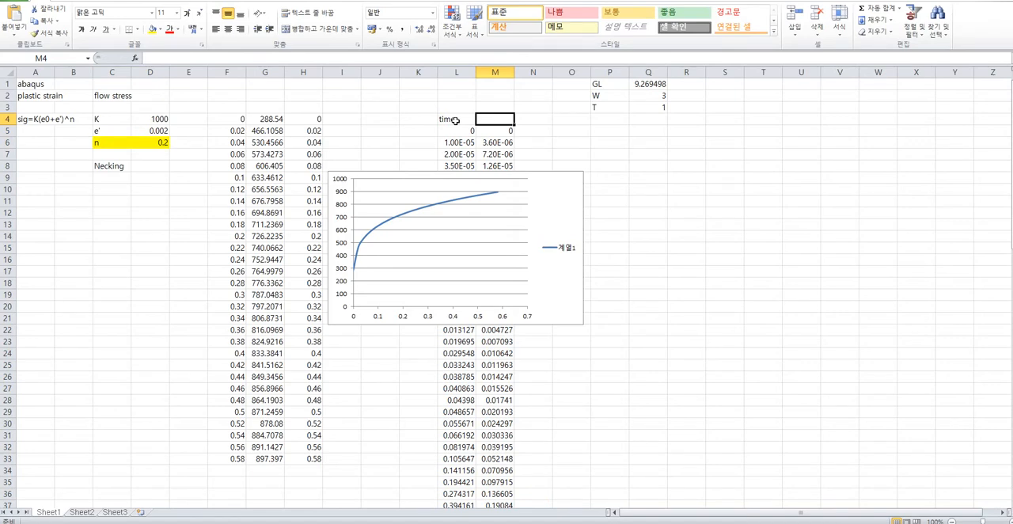
pyautogui.write('gage_')
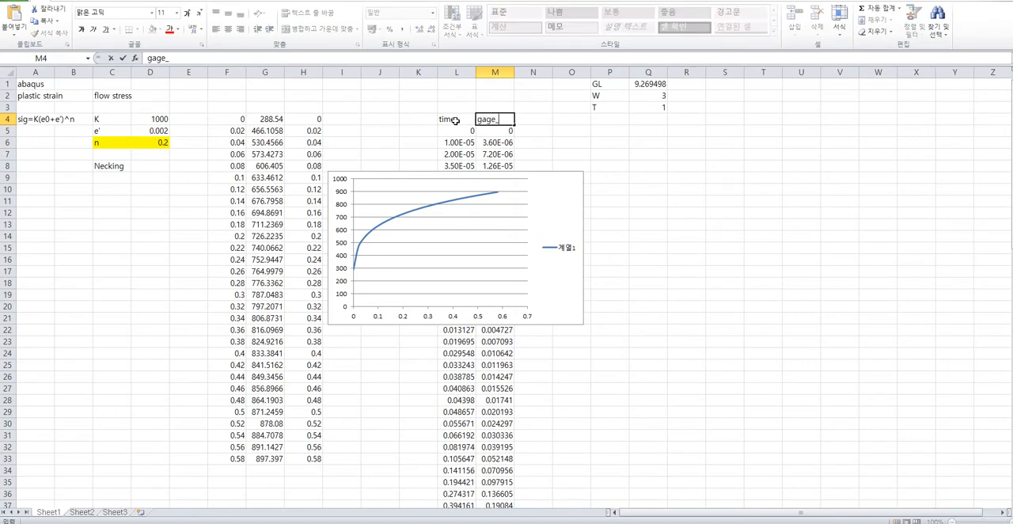
pyautogui.write('disp')
pyautogui.click(456, 128)
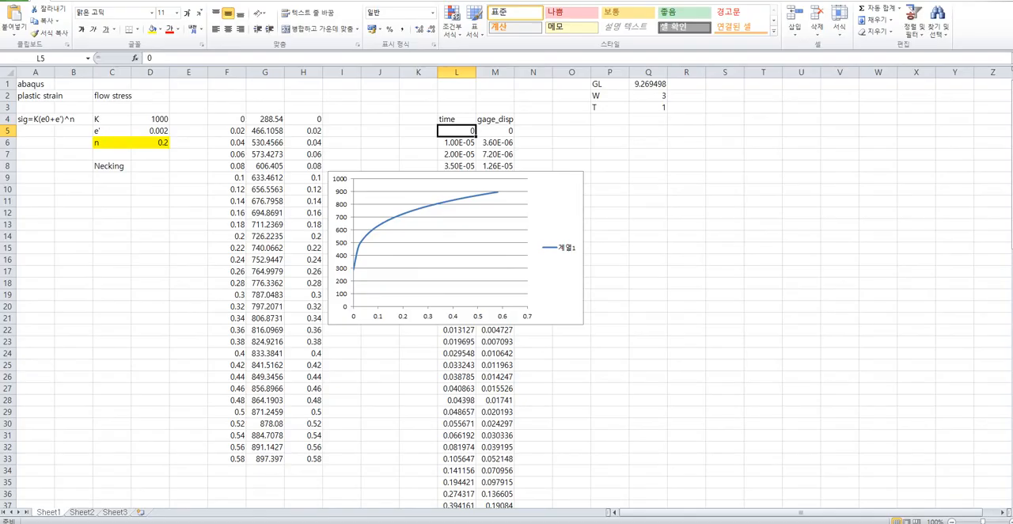
# Copy both columns of the force XY data from Abaqus and paste them into the Excel sheet at N5.
pyautogui.hotkey('alt', 'Tab')
pyautogui.doubleClick(431, 434)
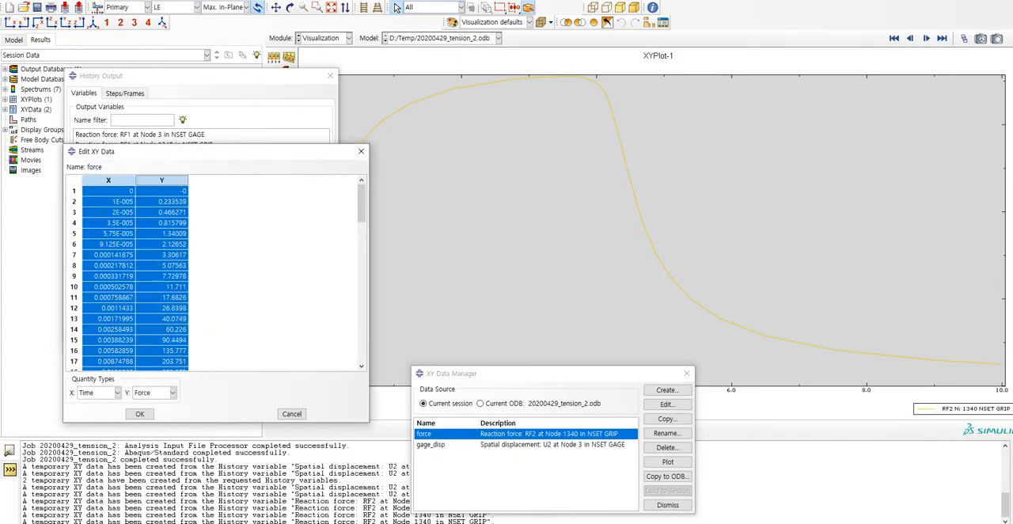
pyautogui.hotkey('alt', 'Tab')
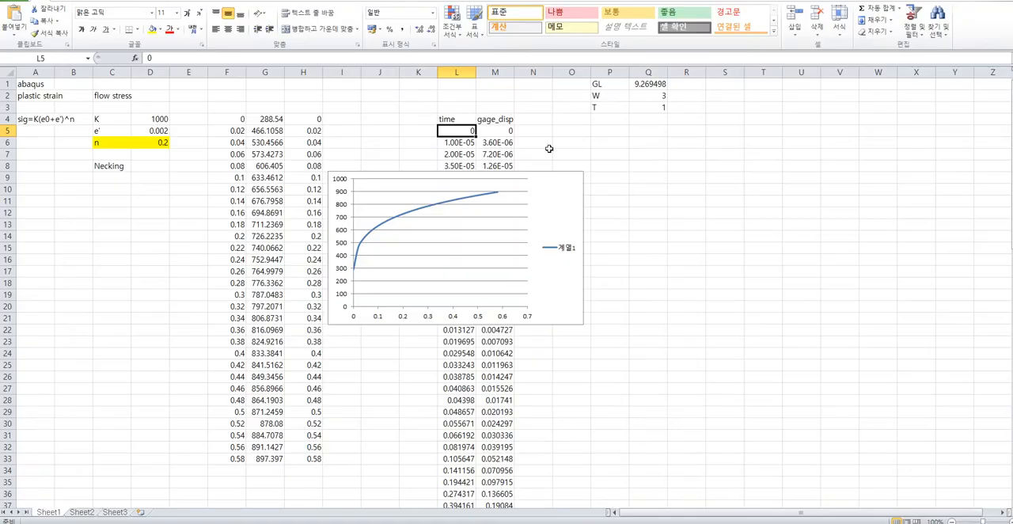
pyautogui.click(532, 130)
pyautogui.hotkey('ctrl', 'v')
# Head the pasted force columns "time" in N4 and "force(N)" in O4.
pyautogui.click(535, 117)
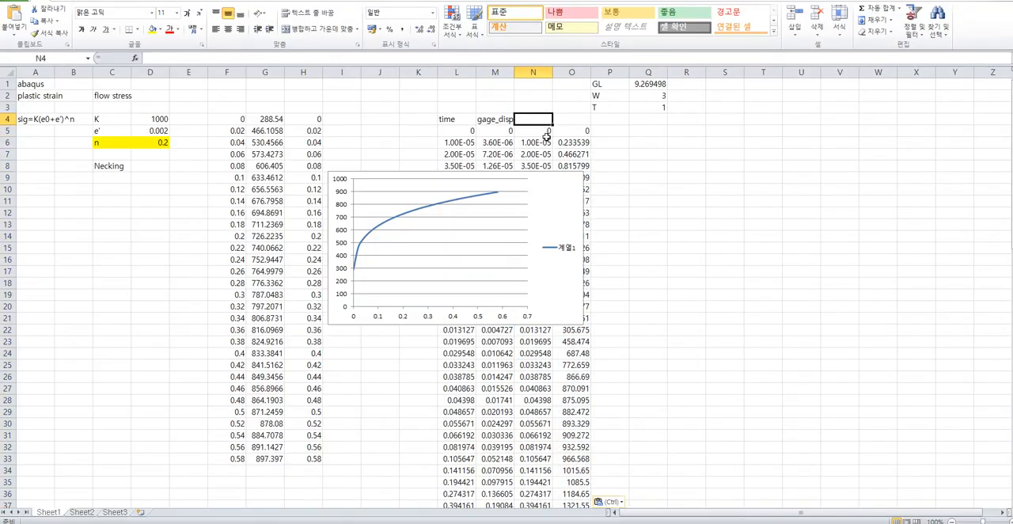
pyautogui.write('time')
pyautogui.press('Tab')
pyautogui.write('forc')
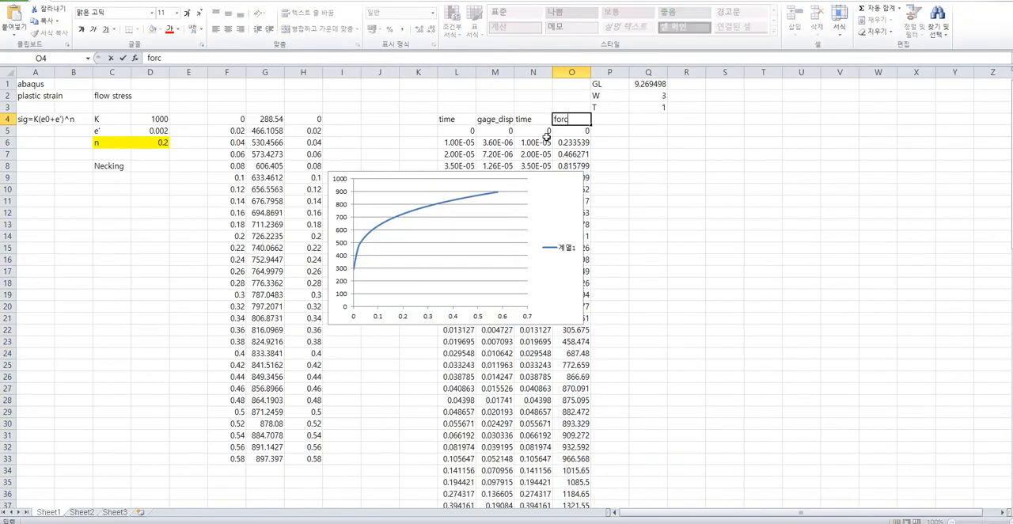
pyautogui.write('e(N)')
pyautogui.press('Return')
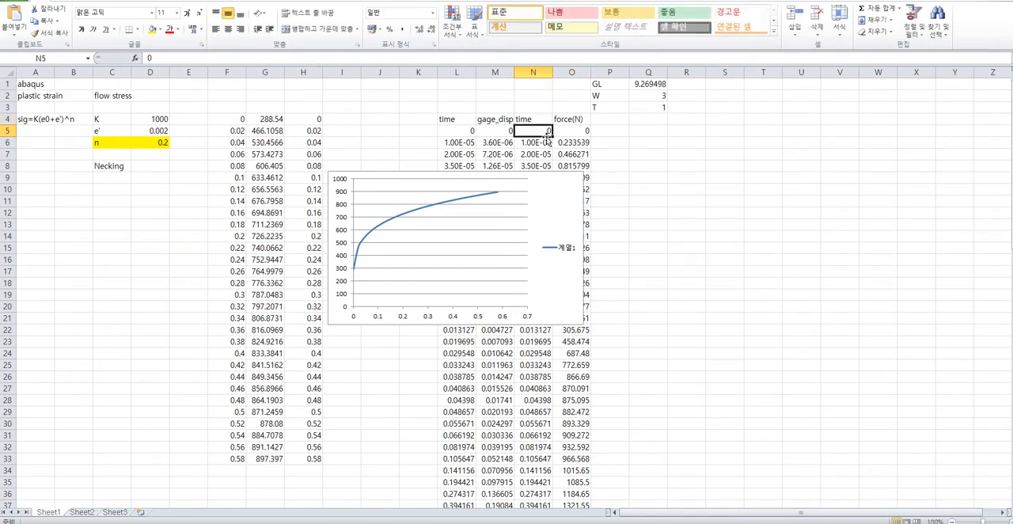
# Plot gage_disp against time from L5 down as a smooth-line scatter chart and move it beside the data, around columns E to K.
pyautogui.moveTo(459, 121); pyautogui.dragTo(494, 168)
pyautogui.click(462, 132)
pyautogui.keyDown('shift'); pyautogui.click(495, 438); pyautogui.keyUp('shift')
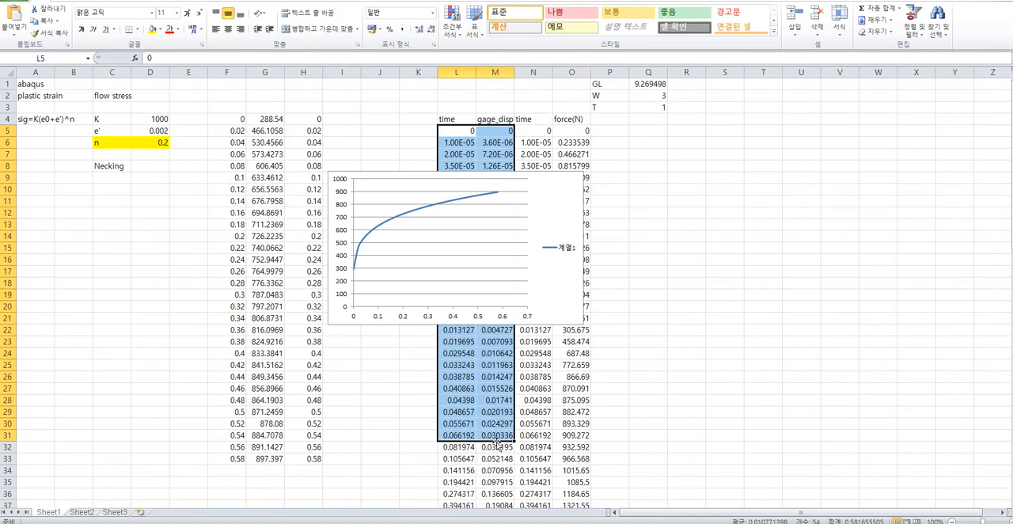
pyautogui.hotkey('ctrl', 'shift', 'Down')
pyautogui.scroll(20, 498, 317)
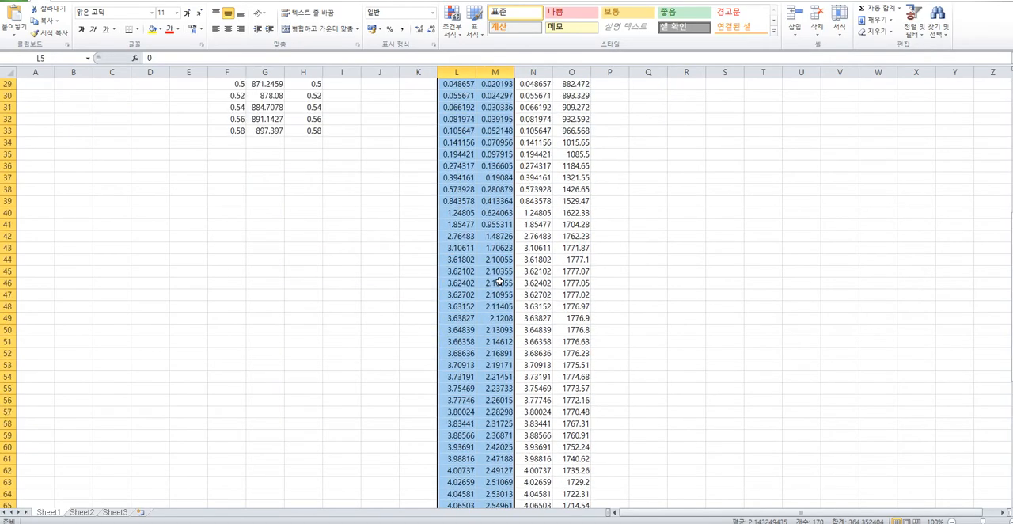
pyautogui.scroll(3, 500, 282)
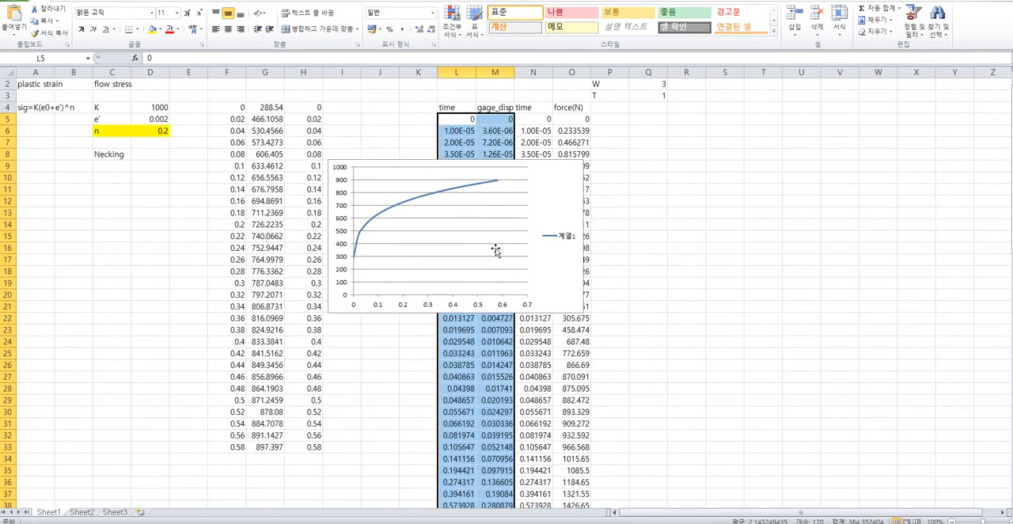
pyautogui.click(73, 2)
pyautogui.click(321, 23)
pyautogui.click(326, 96)
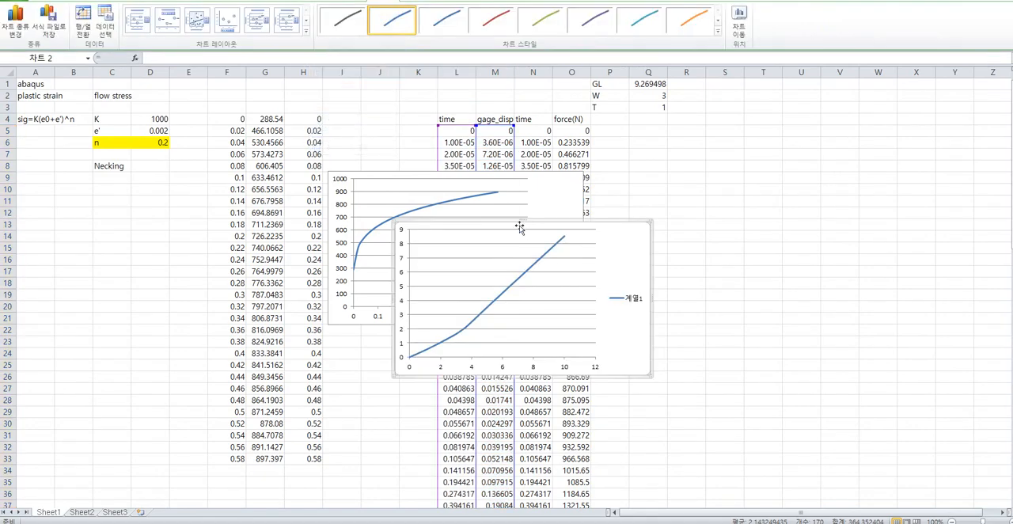
pyautogui.moveTo(519, 227); pyautogui.dragTo(297, 263)
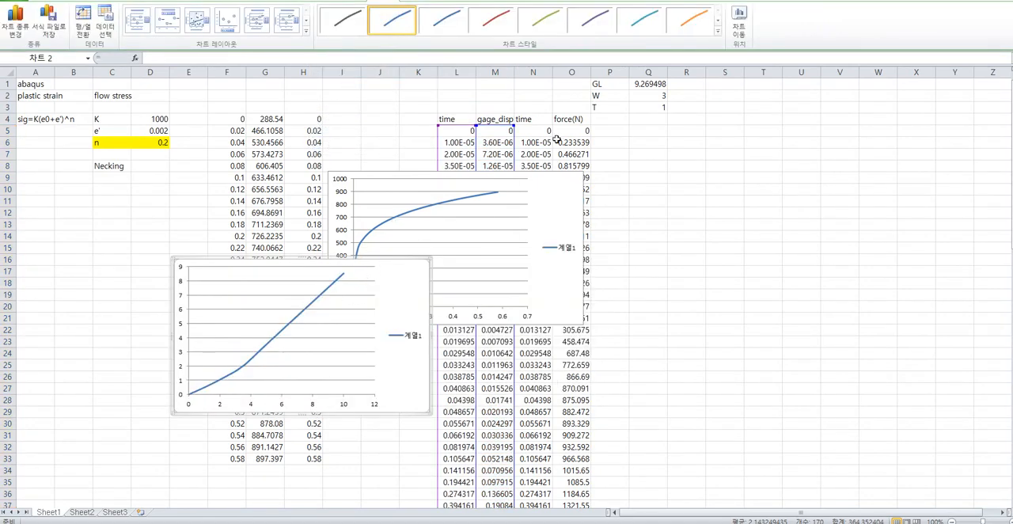
# Plot force(N) against time from N5 down as a smooth-line scatter chart and place it below the displacement chart.
pyautogui.click(546, 131)
pyautogui.scroll(-12, 582, 479)
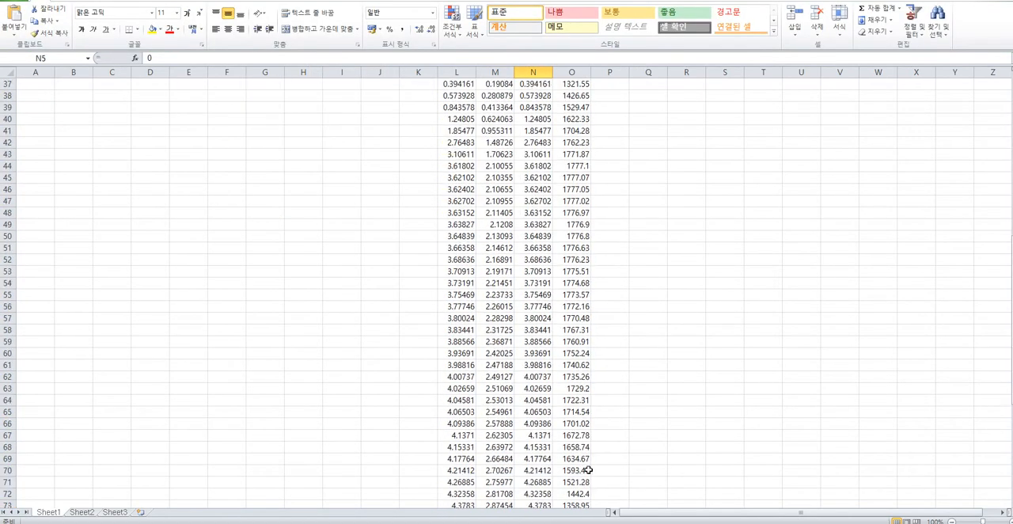
pyautogui.scroll(-7, 586, 475)
pyautogui.keyDown('shift'); pyautogui.click(584, 448); pyautogui.keyUp('shift')
pyautogui.scroll(14, 558, 406)
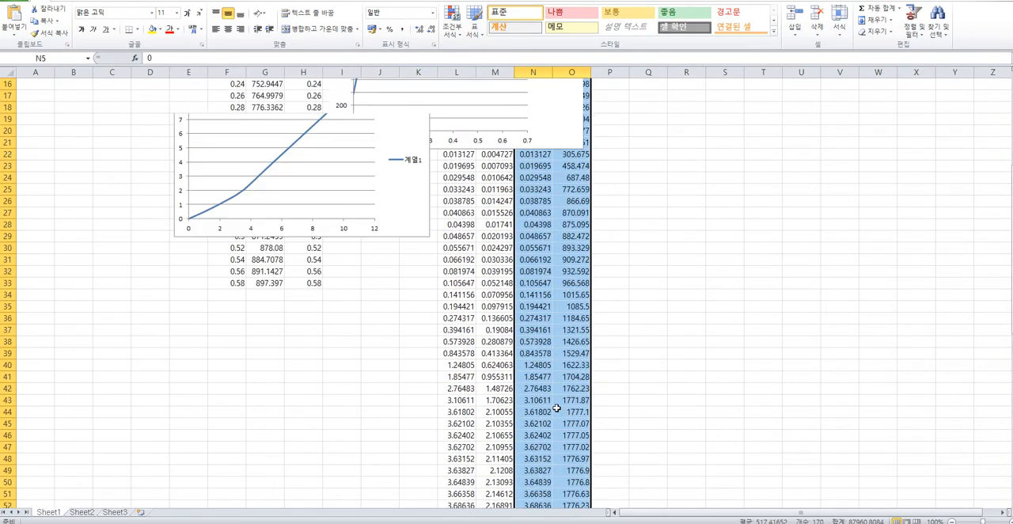
pyautogui.scroll(5, 556, 408)
pyautogui.click(64, 1)
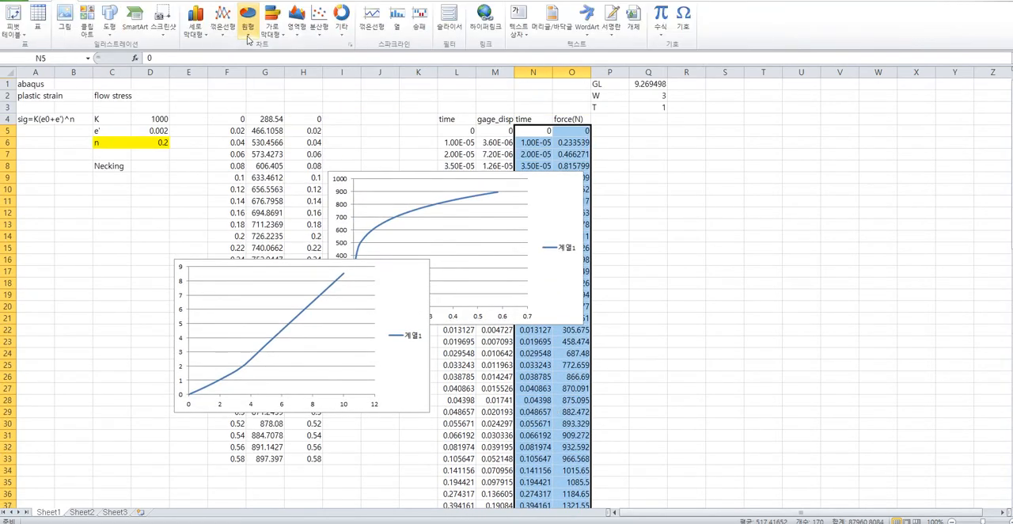
pyautogui.click(319, 20)
pyautogui.click(328, 101)
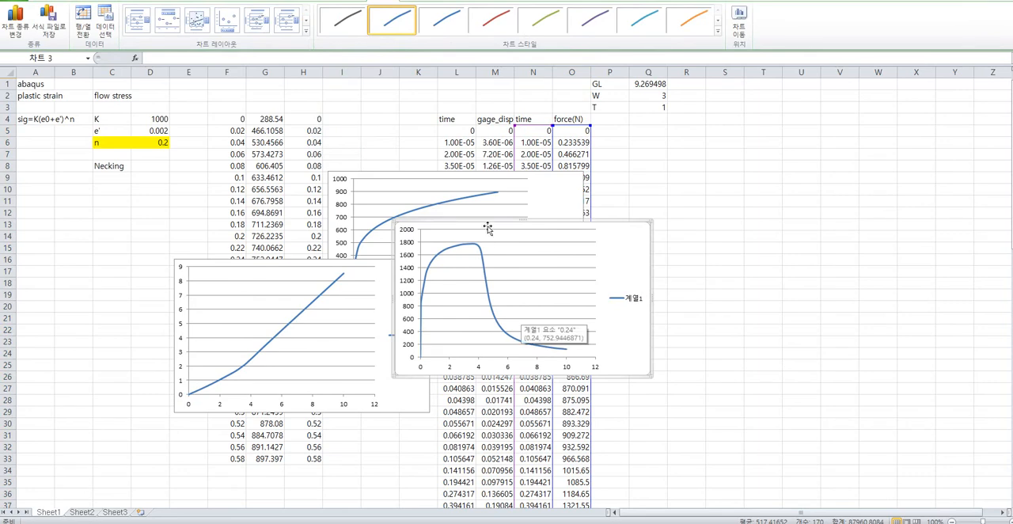
pyautogui.moveTo(488, 228); pyautogui.dragTo(265, 427)
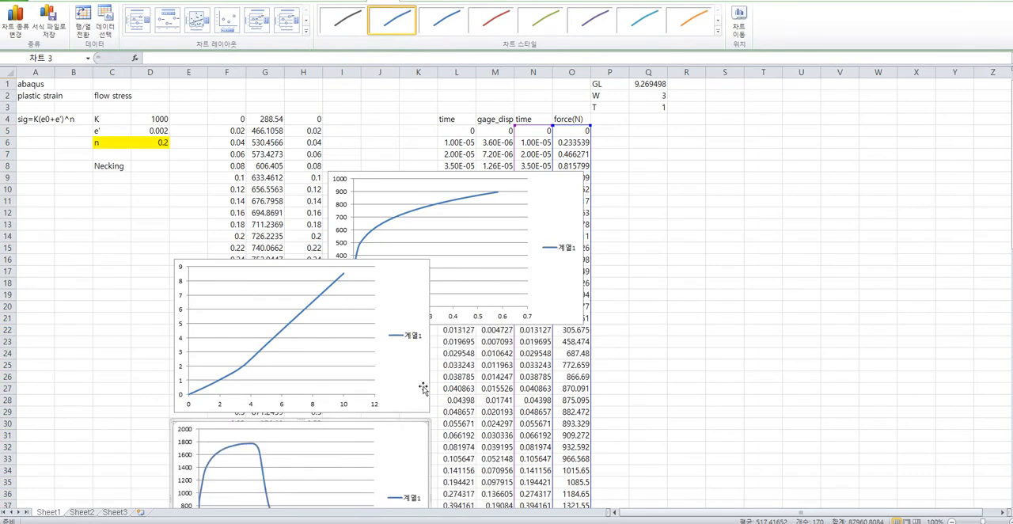
# Enter the column heading "eng_strain" in P4.
pyautogui.click(626, 127)
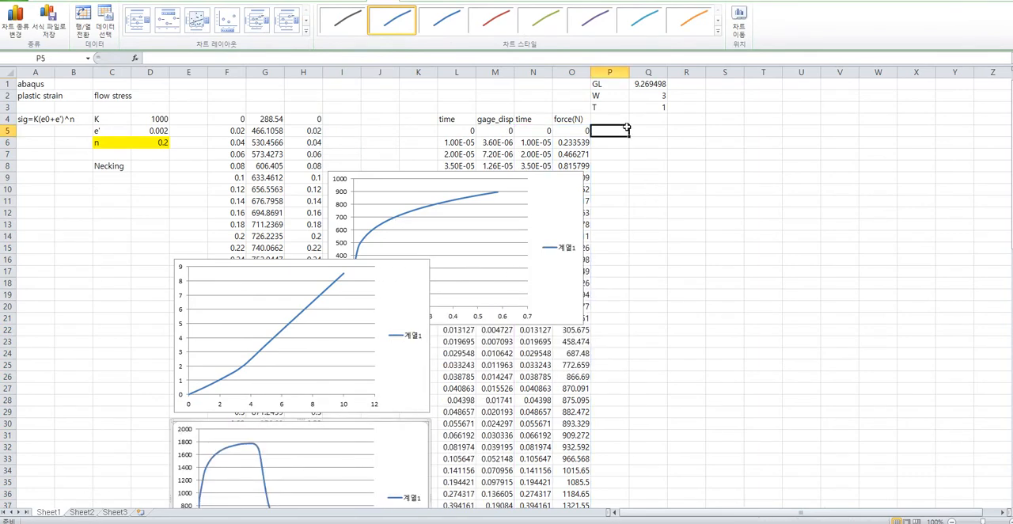
pyautogui.click(616, 122)
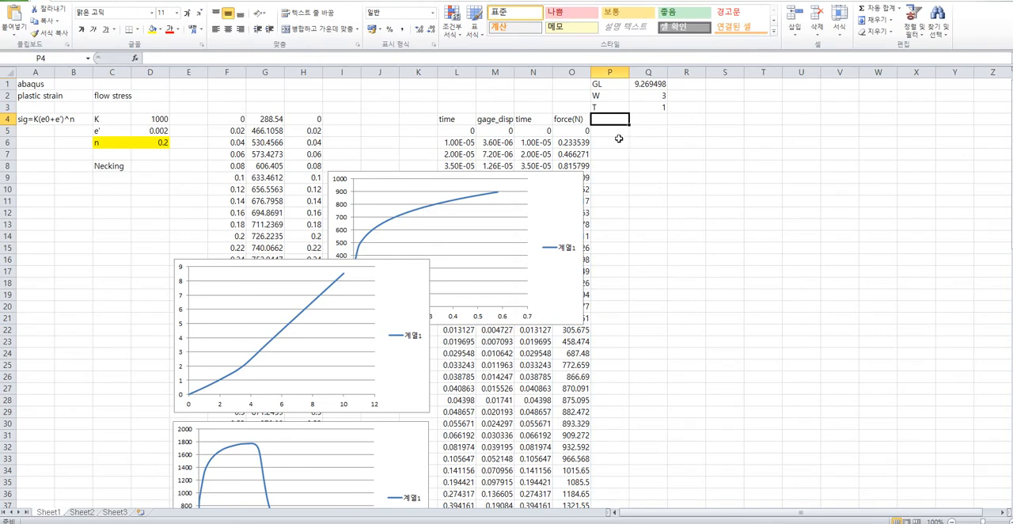
pyautogui.press('F2')
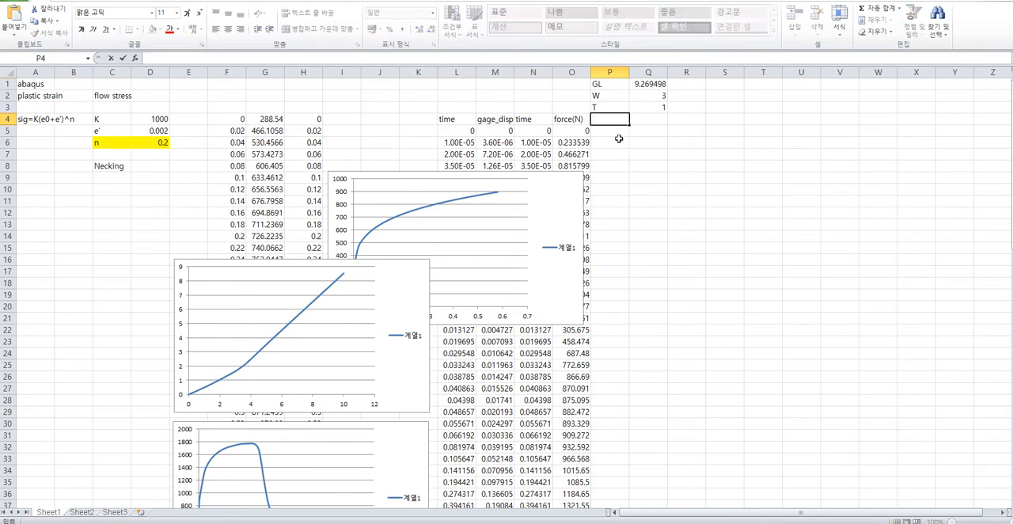
pyautogui.write('eng_strain')
pyautogui.press('Return')
# Enter =M5/$Q$1 in P5 to calculate engineering strain and fill it down the length of the data.
pyautogui.write('=')
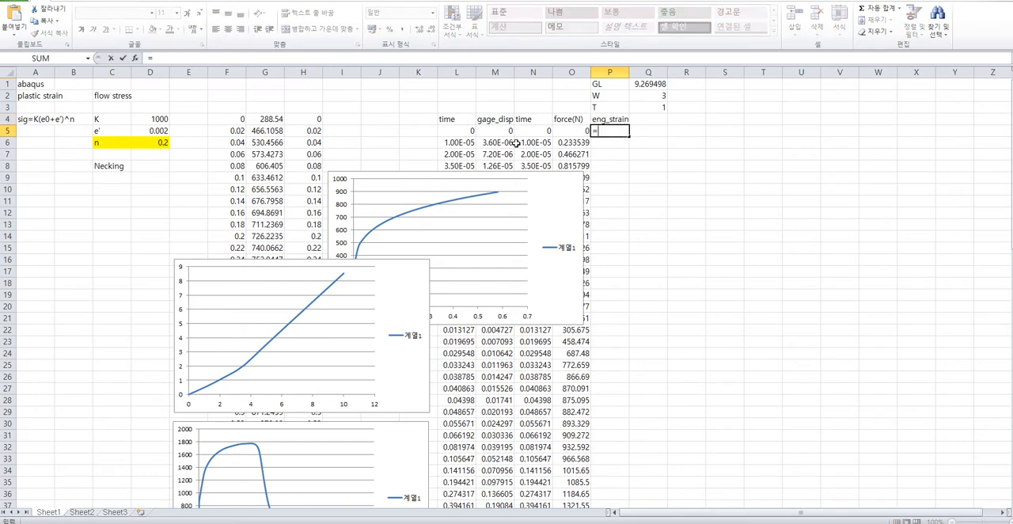
pyautogui.click(501, 133)
pyautogui.write('/')
pyautogui.write('9')
pyautogui.press('BackSpace')
pyautogui.click(650, 85)
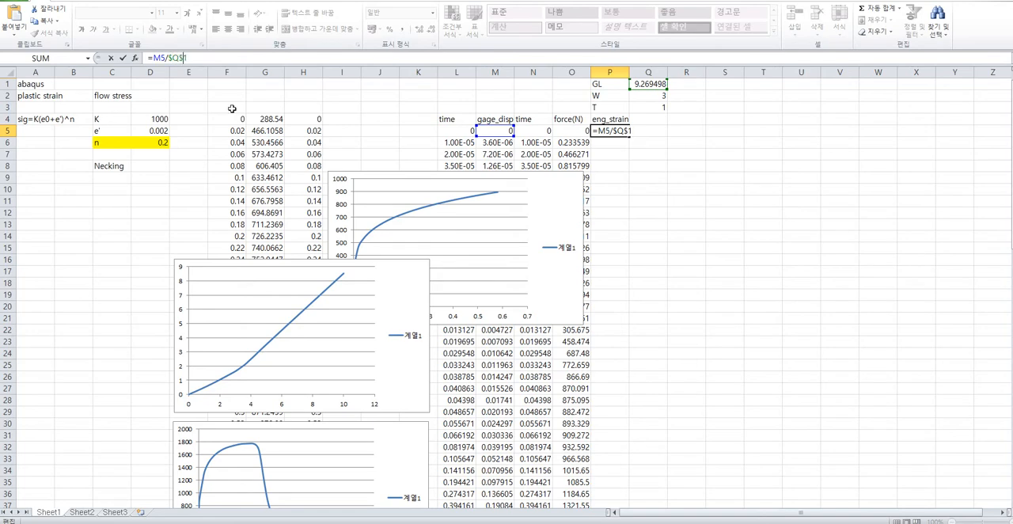
pyautogui.press('Return')
pyautogui.click(617, 131)
pyautogui.doubleClick(630, 137)
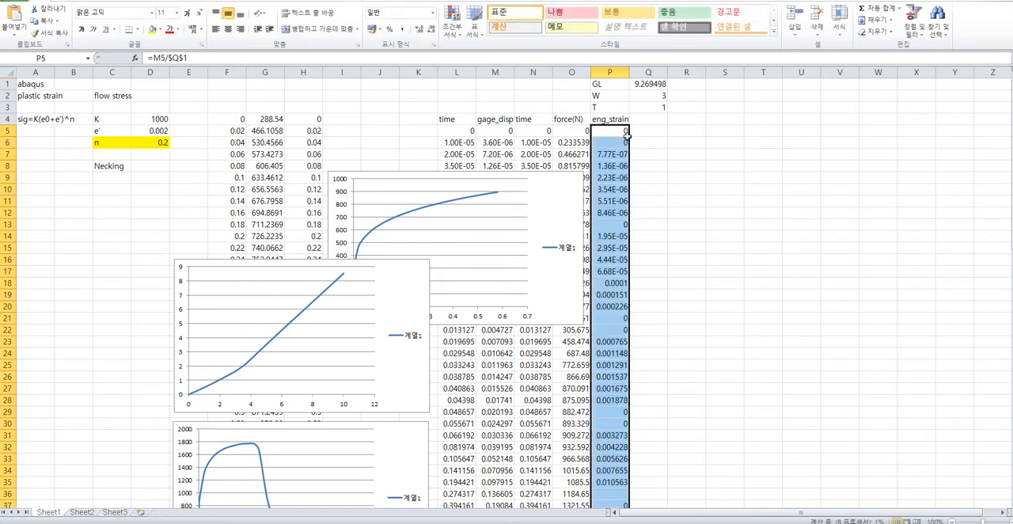
# Enter the column heading "eng_stress" in Q4.
pyautogui.click(651, 119)
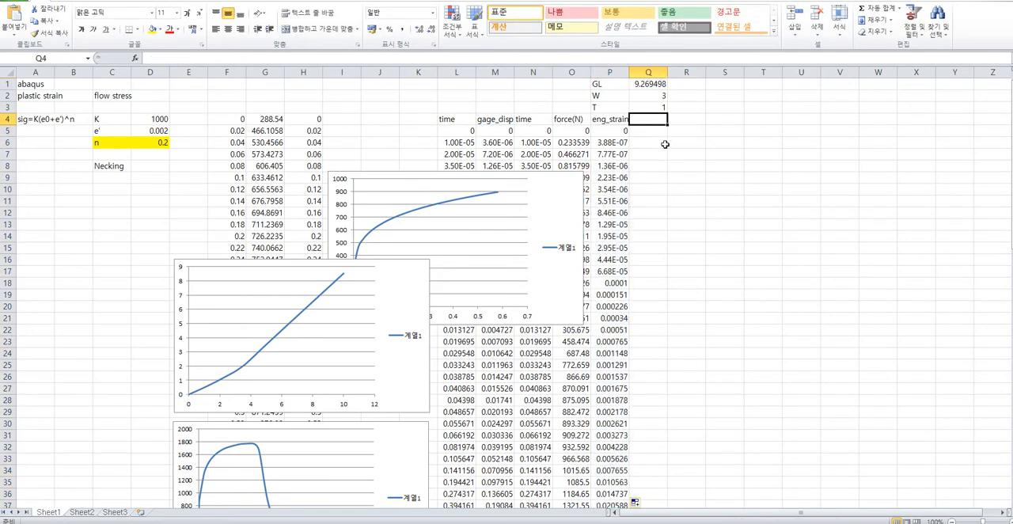
pyautogui.write('eng_')
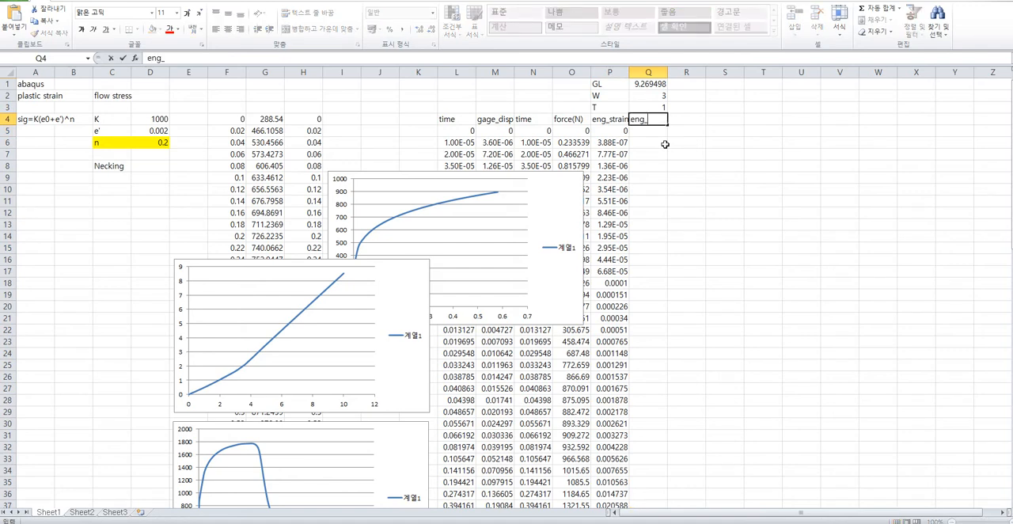
pyautogui.write('stress')
pyautogui.press('Return')
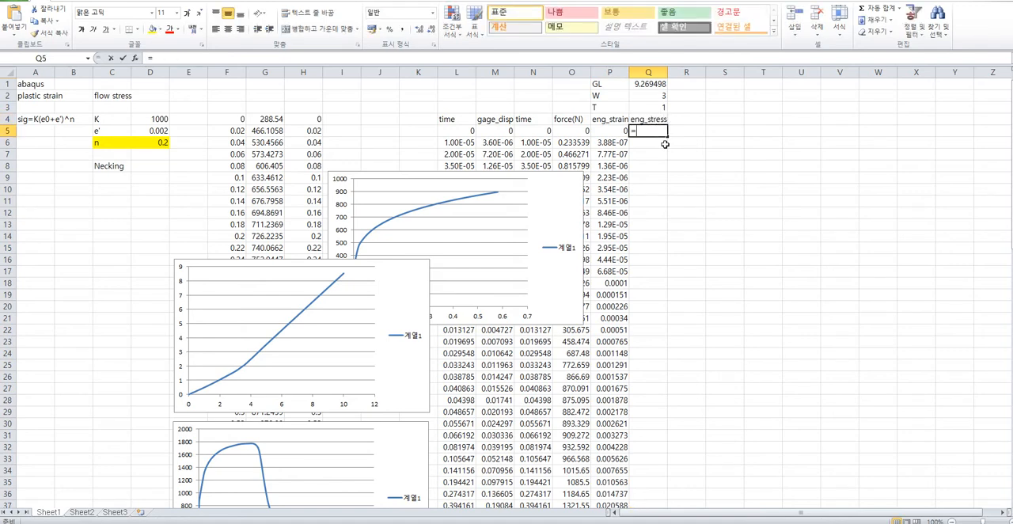
# Build a formula in Q5 that divides the force in O5 by the thickness in Q3 and the width in Q2.
pyautogui.write('=')
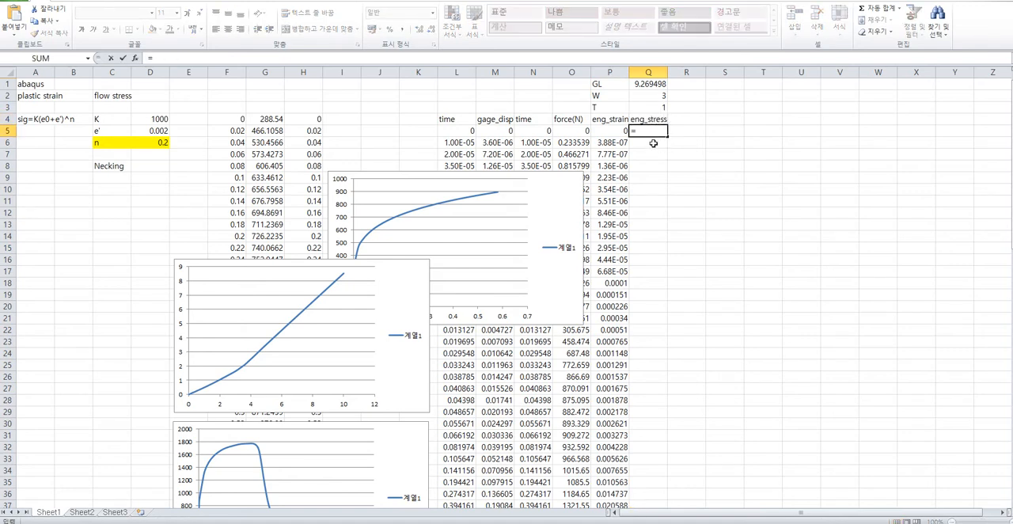
pyautogui.click(576, 131)
pyautogui.write('/')
pyautogui.click(647, 106)
pyautogui.write('/')
pyautogui.click(648, 95)
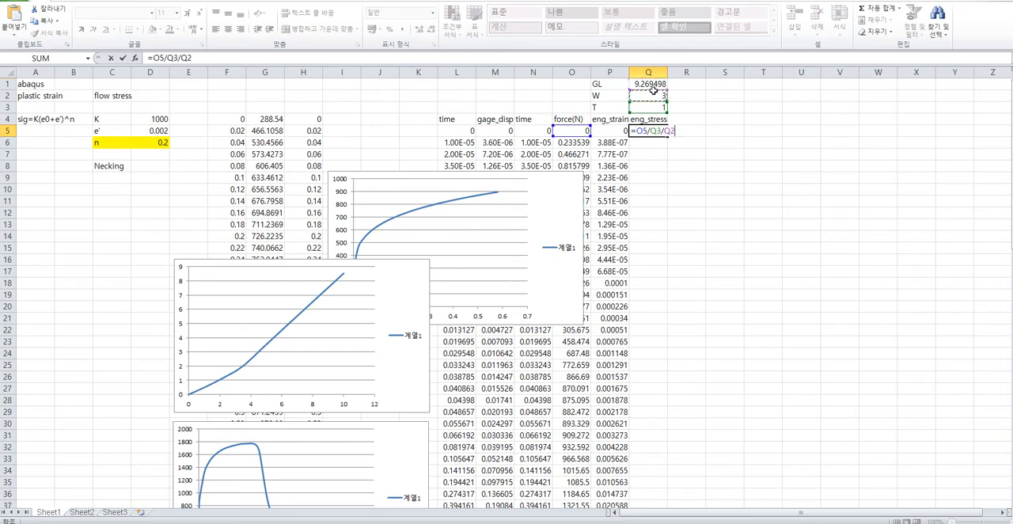
# Make the thickness and width references absolute, giving =O5/$Q$3/$Q$2, and fill the stress formula down column Q.
pyautogui.click(173, 58)
pyautogui.write('$')
pyautogui.click(178, 58)
pyautogui.write('$')
pyautogui.click(192, 58)
pyautogui.write('$')
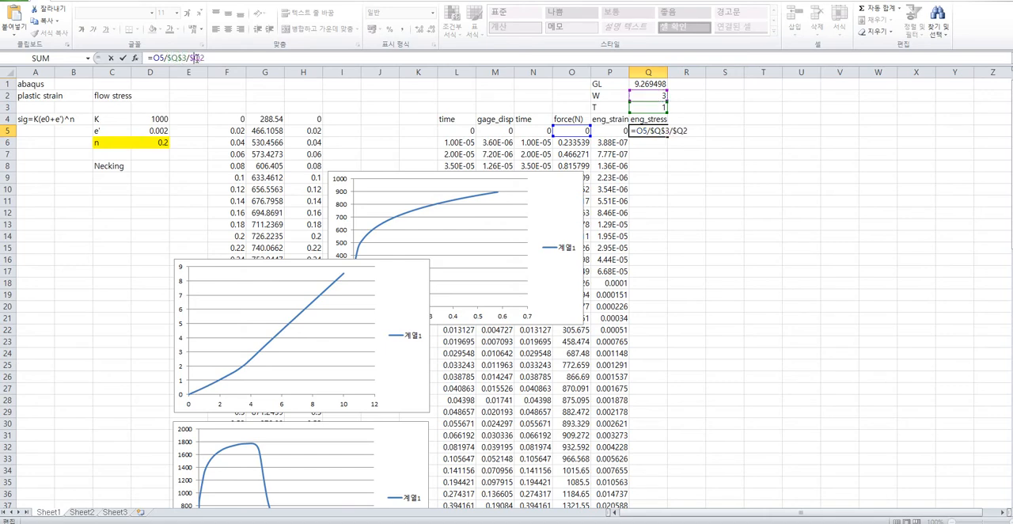
pyautogui.click(201, 58)
pyautogui.write('$')
pyautogui.press('Return')
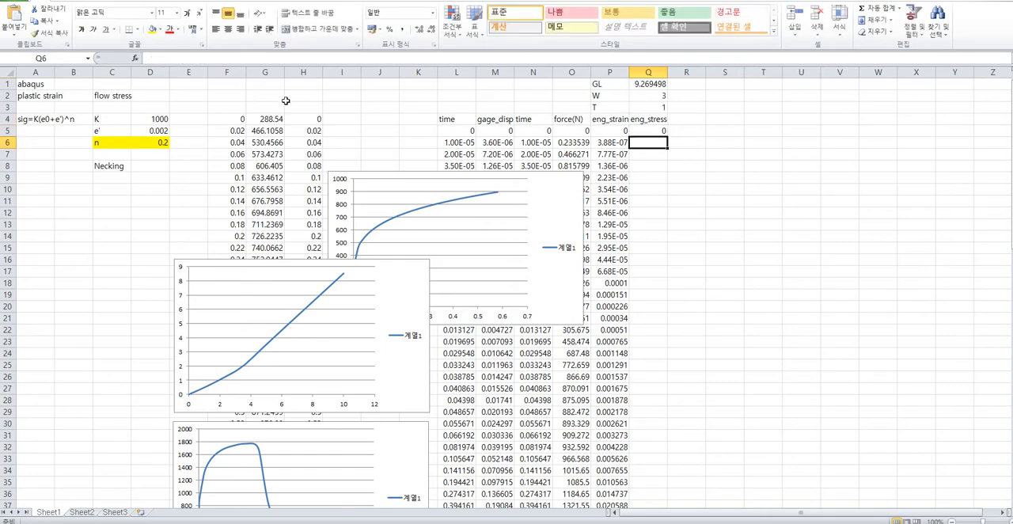
pyautogui.click(663, 130)
pyautogui.doubleClick(667, 136)
# Plot eng_stress against eng_strain as a smooth-line scatter chart and move it to the empty area beyond column S.
pyautogui.press('Left')
pyautogui.scroll(-17, 665, 443)
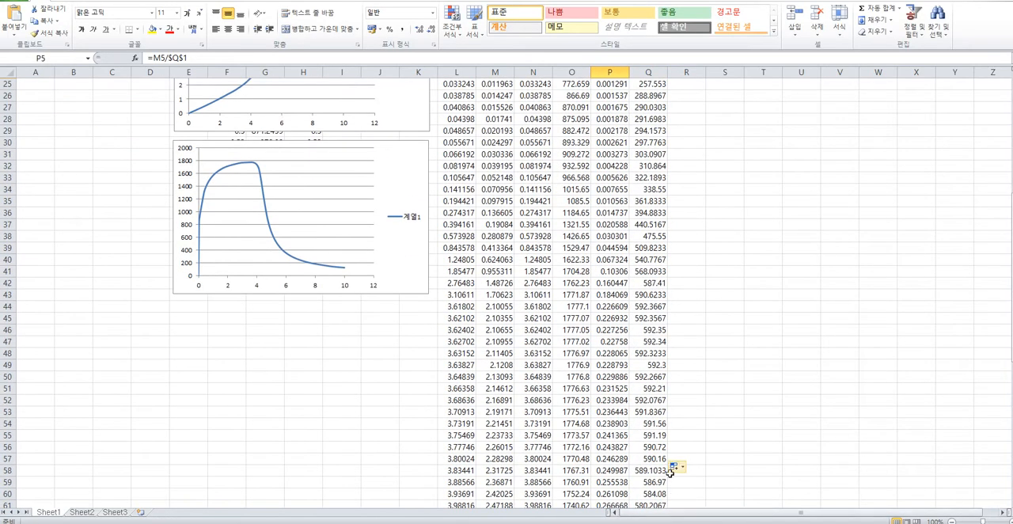
pyautogui.scroll(-7, 672, 470)
pyautogui.keyDown('shift'); pyautogui.click(649, 272); pyautogui.keyUp('shift')
pyautogui.scroll(9, 638, 399)
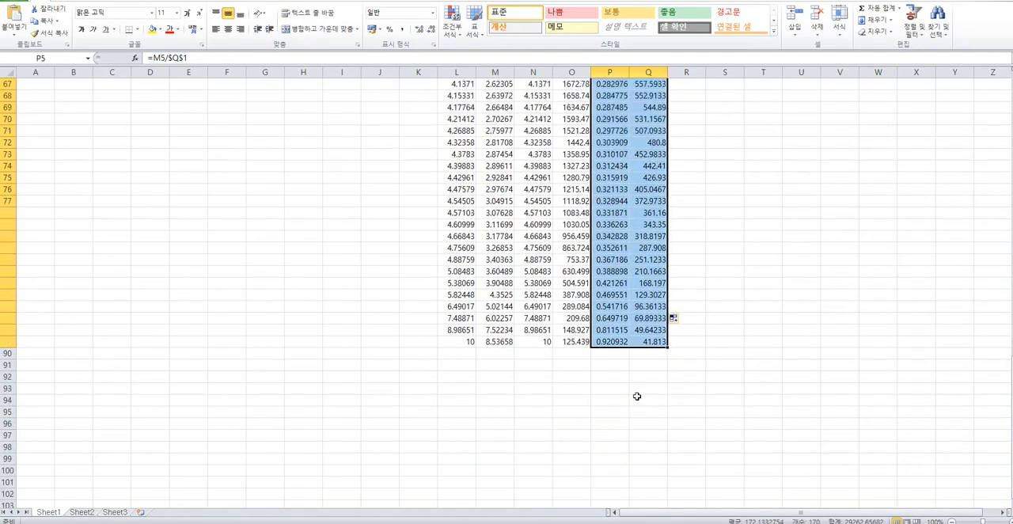
pyautogui.scroll(15, 637, 398)
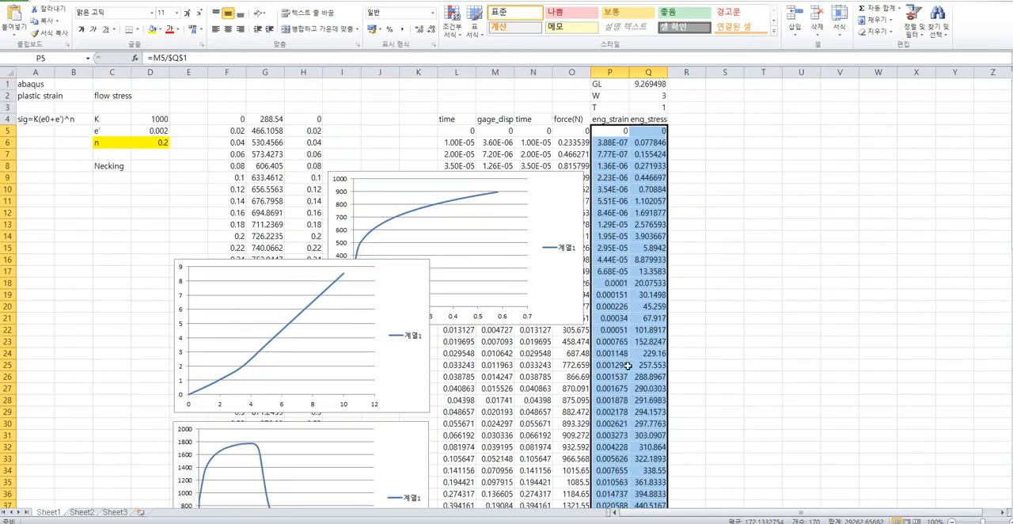
pyautogui.click(68, 1)
pyautogui.click(320, 23)
pyautogui.click(323, 97)
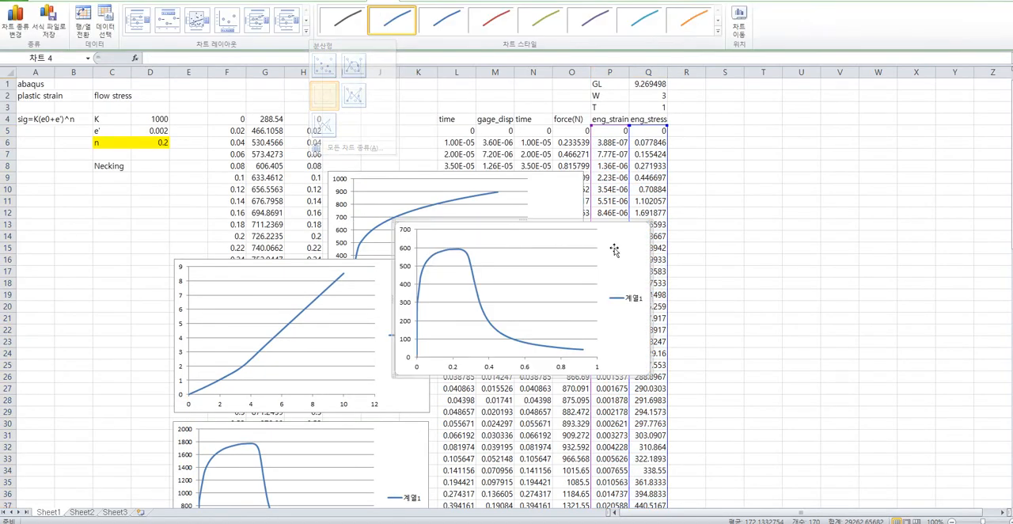
pyautogui.moveTo(457, 221); pyautogui.dragTo(797, 321)
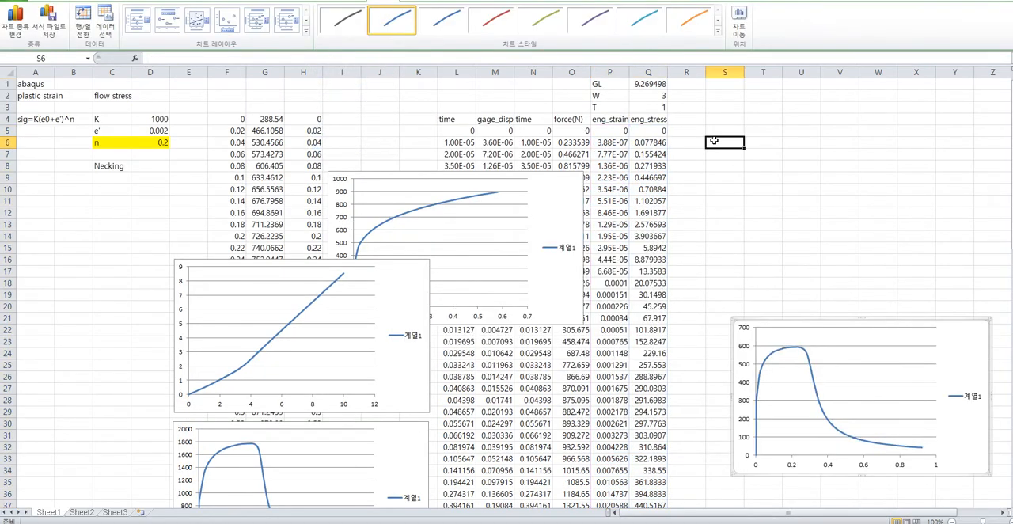
# Enter the column headings "true_strain" in R4 and "true_stress" in S4.
pyautogui.click(699, 122)
pyautogui.write('t')
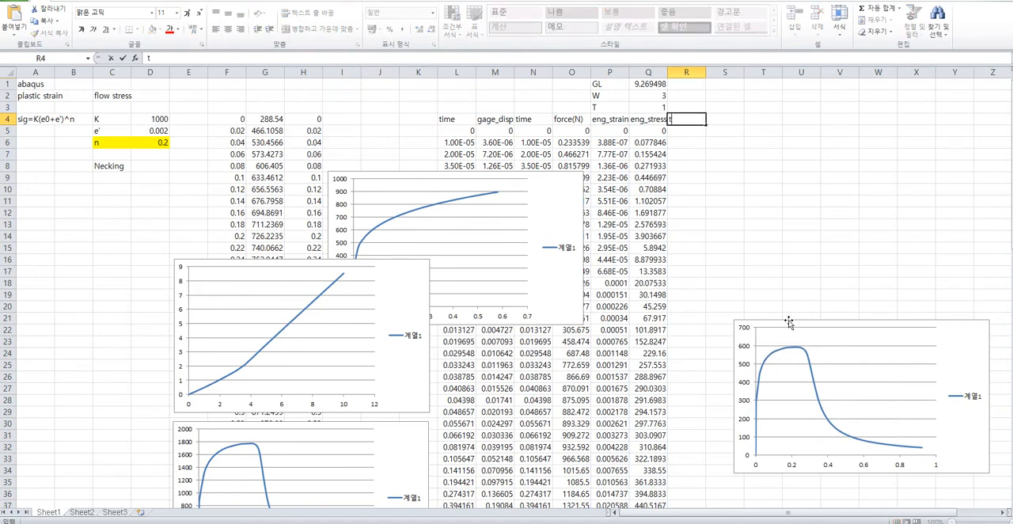
pyautogui.write('rue_st')
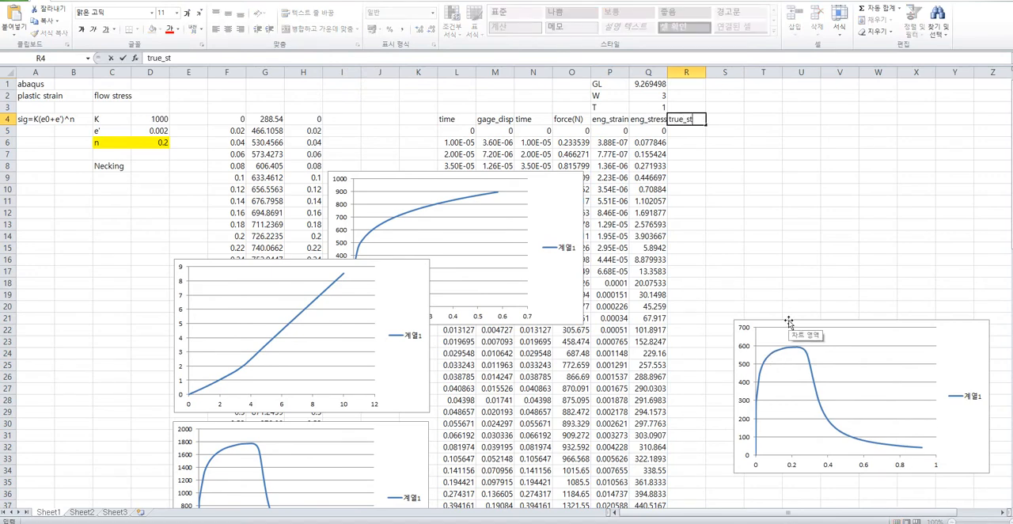
pyautogui.write('rain')
pyautogui.press('Tab')
pyautogui.write('t')
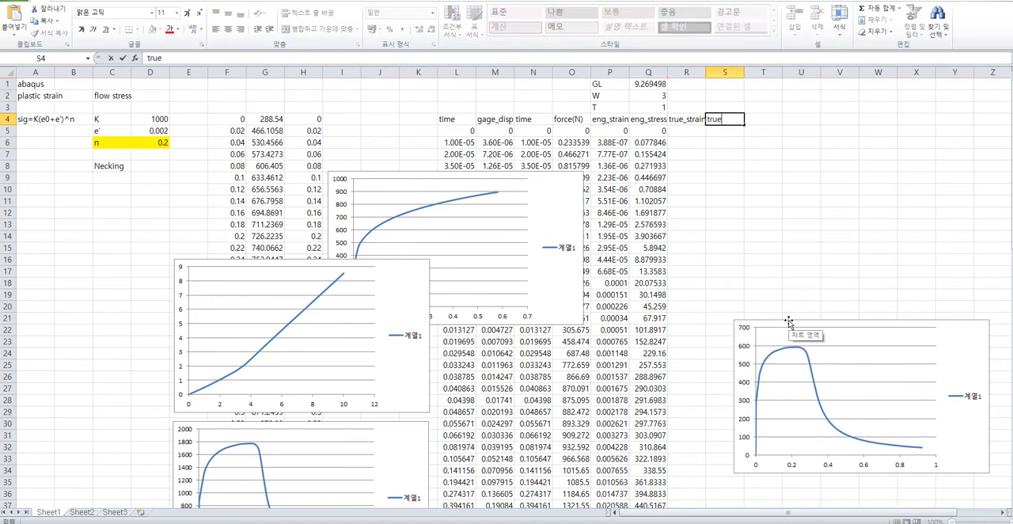
pyautogui.write('rue_stres')
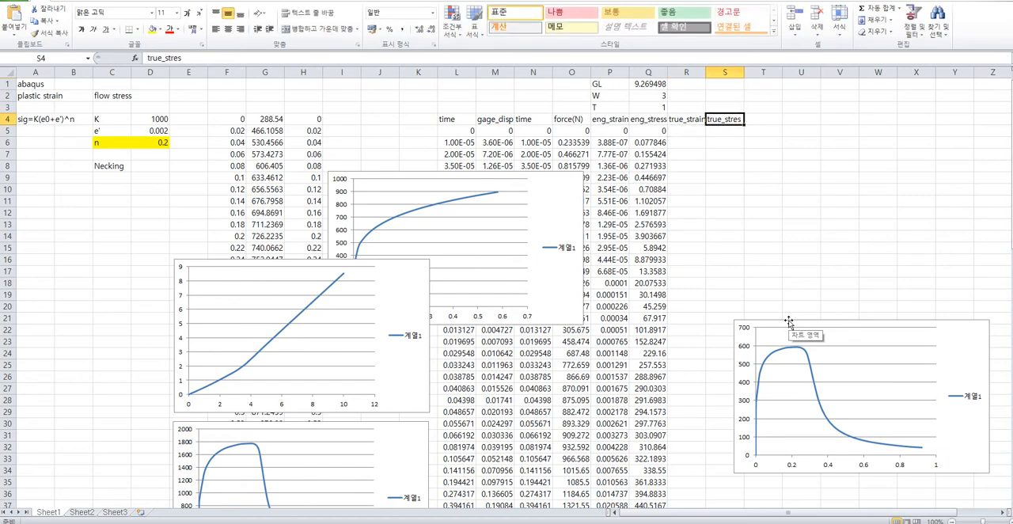
pyautogui.click(192, 60)
pyautogui.write('s')
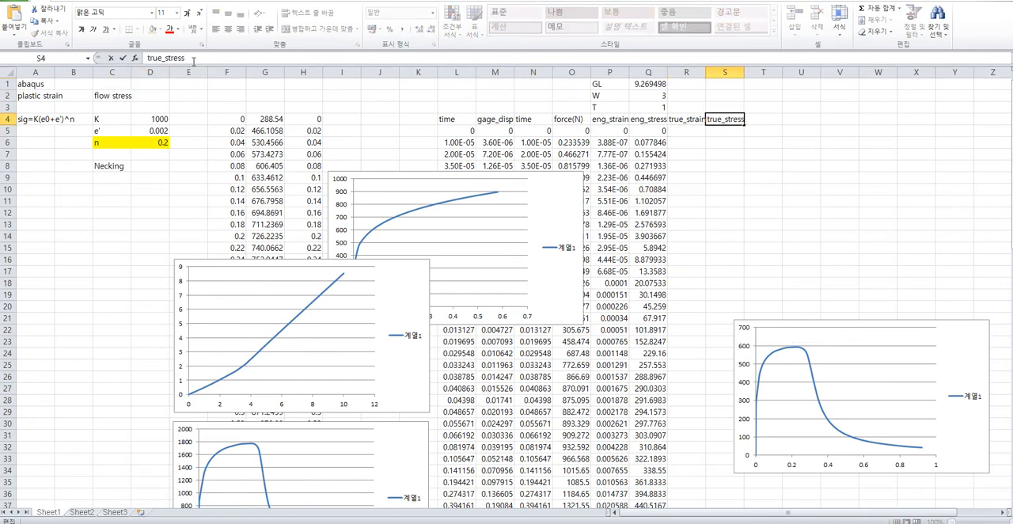
pyautogui.press('Return')
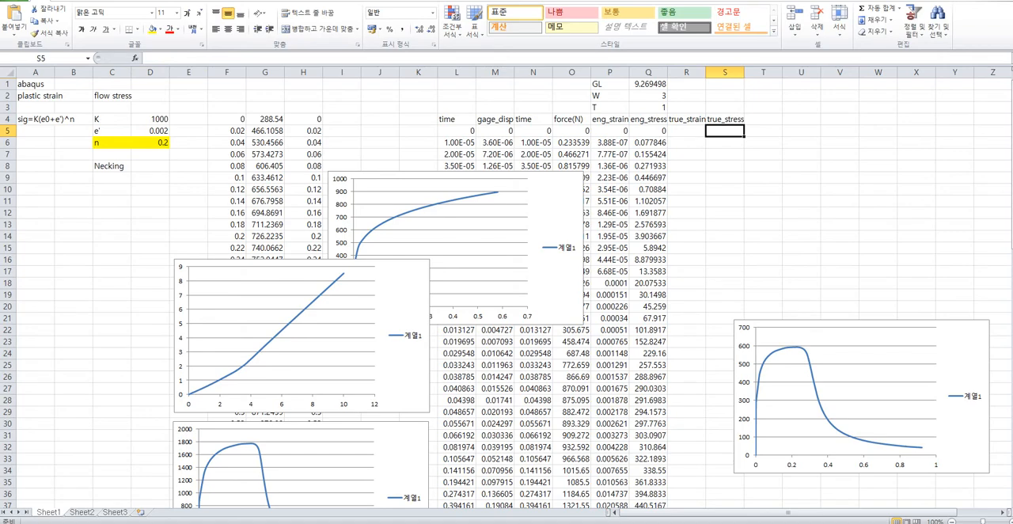
# Paste the picture of the engineering and true stress-strain formulas into the sheet, beside the data and above the stress-strain chart.
pyautogui.hotkey('ctrl', 'v')
pyautogui.keyDown('ctrl'); pyautogui.scroll(-1, 970, 283); pyautogui.keyUp('ctrl')
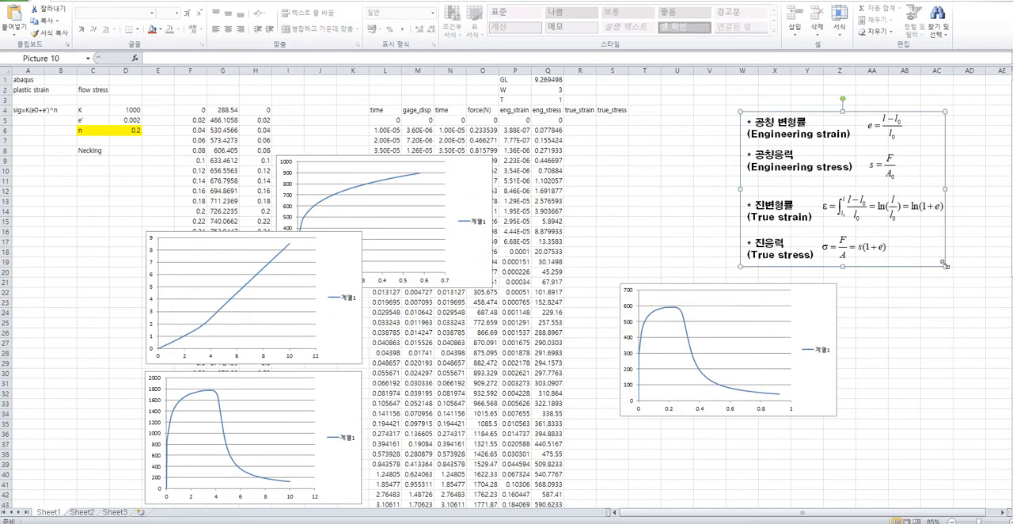
# Move the engineering stress-strain chart and the formula picture slightly farther from the data columns.
pyautogui.moveTo(971, 283); pyautogui.dragTo(971, 285)
pyautogui.click(691, 360)
pyautogui.moveTo(676, 284); pyautogui.dragTo(690, 334)
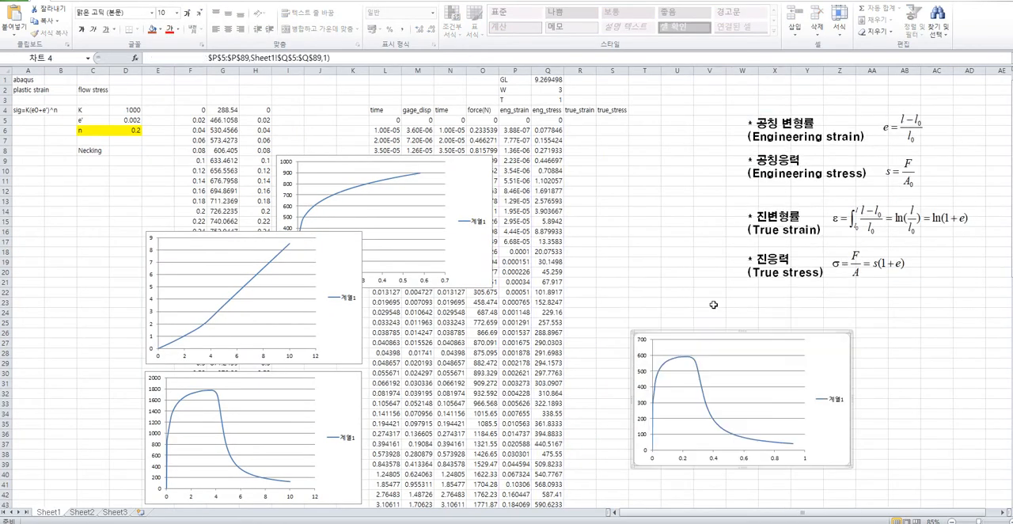
pyautogui.moveTo(863, 209); pyautogui.dragTo(877, 221)
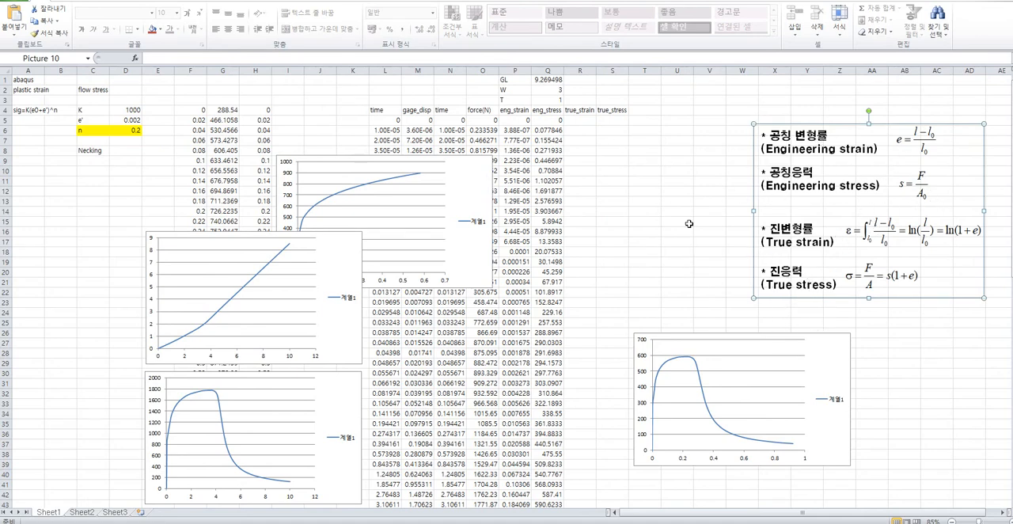
# Enter the true strain formula =LN(1+P5) in cell R5.
pyautogui.click(587, 119)
pyautogui.write('=ln(')
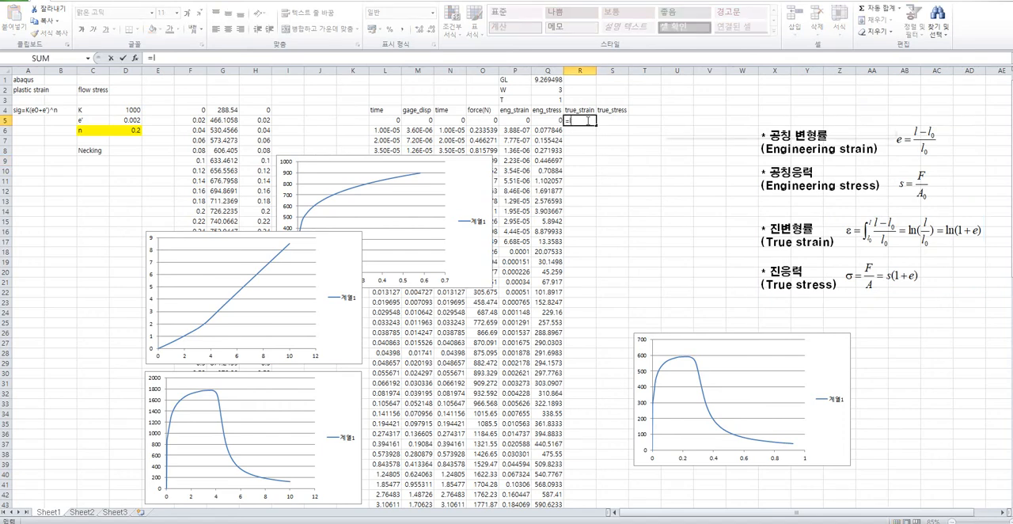
pyautogui.click(516, 119)
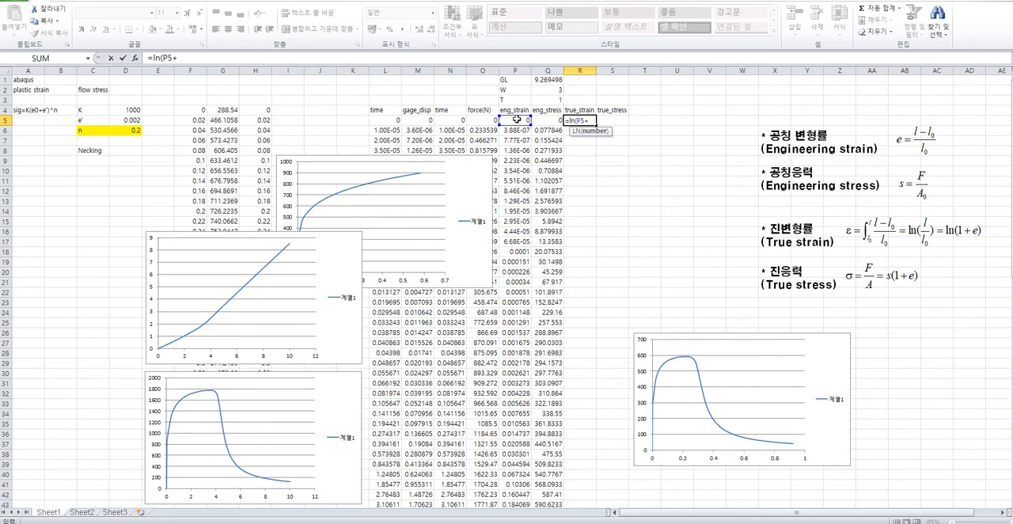
pyautogui.press('BackSpace')
pyautogui.press('BackSpace')
pyautogui.press('BackSpace')
pyautogui.write('1+')
pyautogui.click(534, 130)
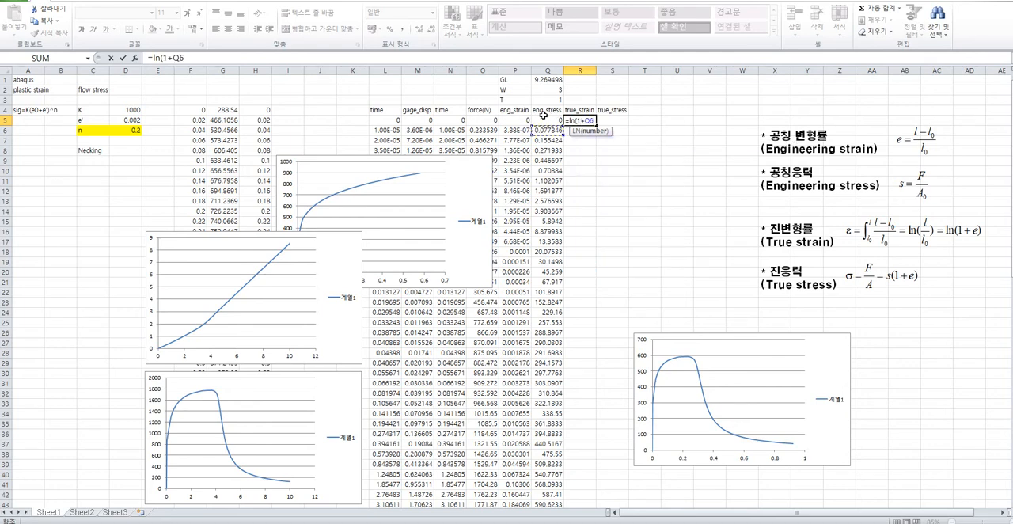
pyautogui.click(518, 120)
pyautogui.write(')')
pyautogui.press('Tab')
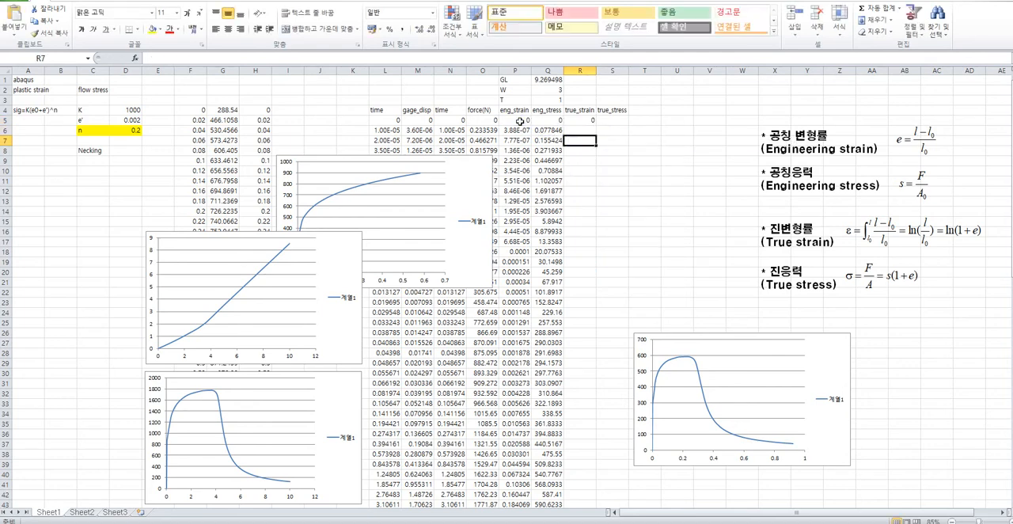
# Enter the true stress formula =Q5*(1+P5) in cell S5.
pyautogui.write('=')
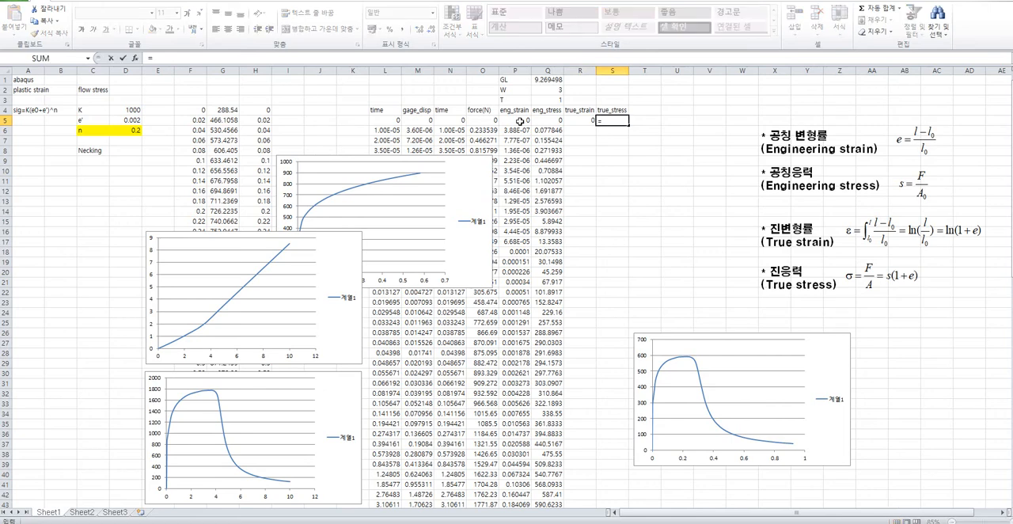
pyautogui.click(545, 123)
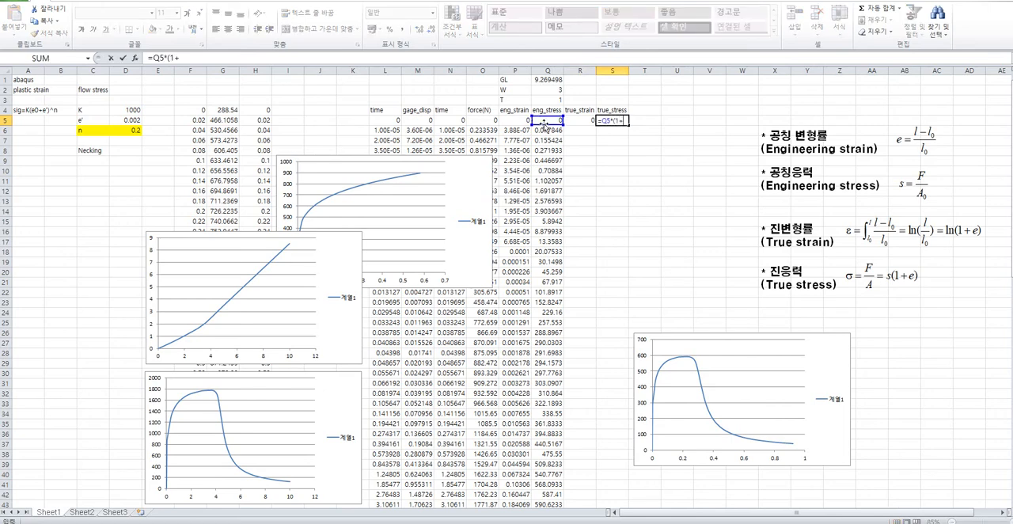
pyautogui.click(516, 117)
pyautogui.write(')')
pyautogui.press('Return')
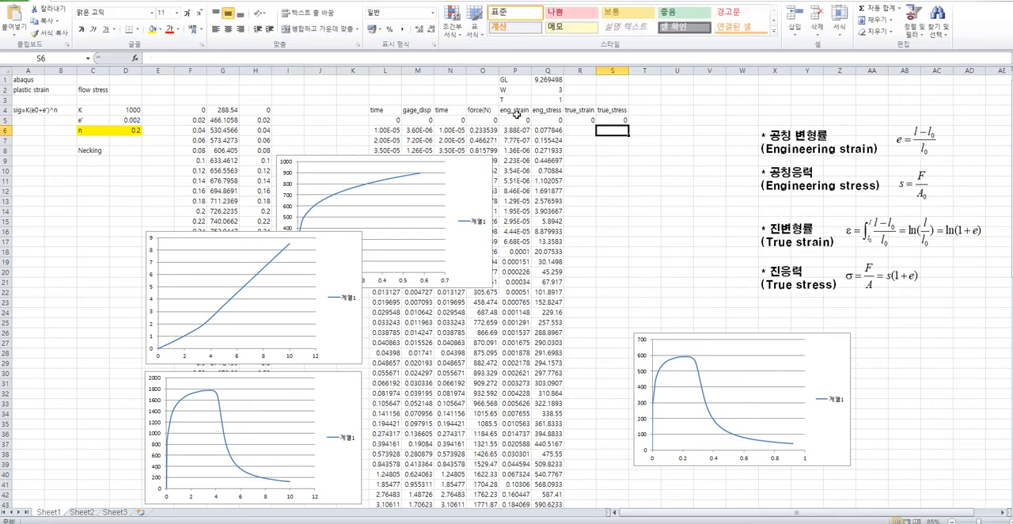
# Fill the R5 and S5 formulas down to row 89 and move the engineering stress-strain chart farther from the data.
pyautogui.moveTo(590, 123); pyautogui.dragTo(615, 120)
pyautogui.doubleClick(628, 124)
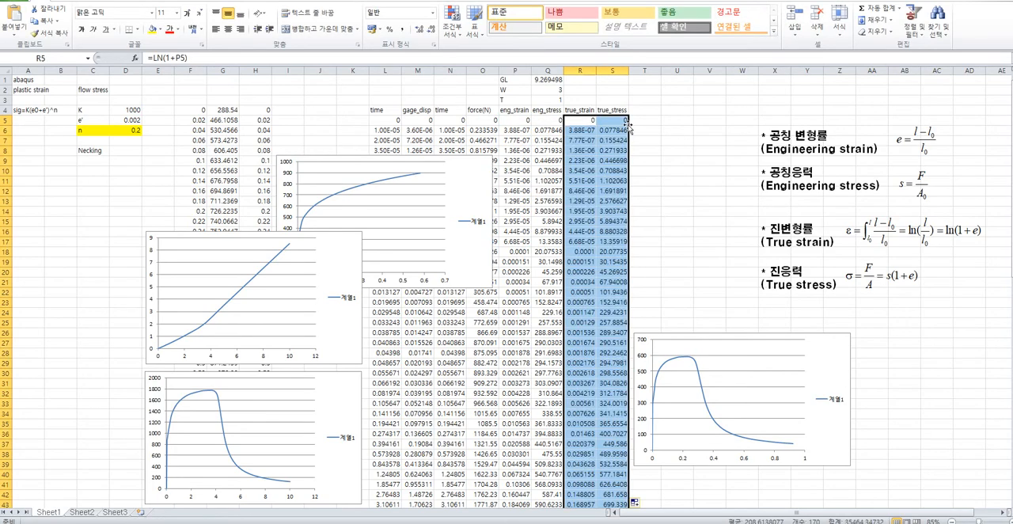
pyautogui.moveTo(682, 338); pyautogui.dragTo(828, 334)
# Plot true_stress against true_strain from R5:S89 as a smooth-line scatter chart and move it beside the data, over the formula picture.
pyautogui.click(581, 120)
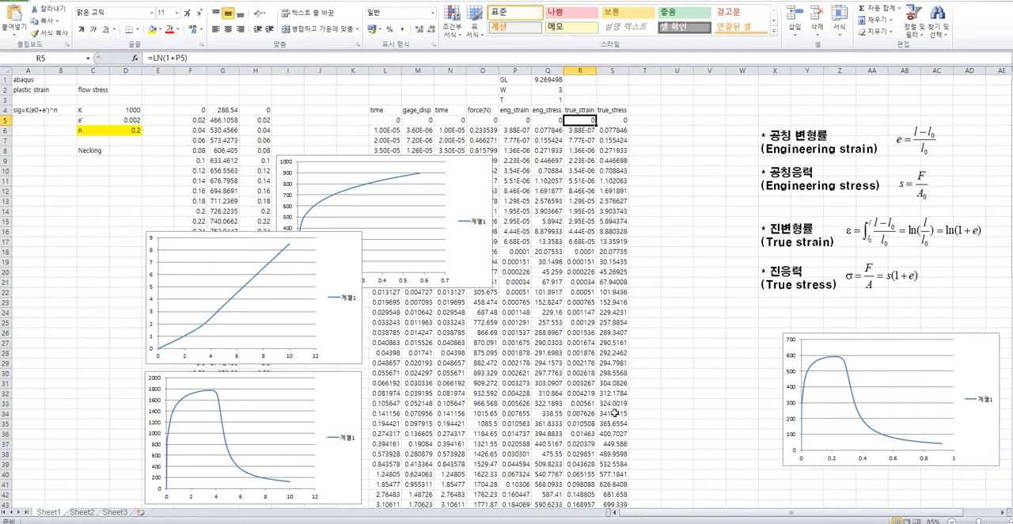
pyautogui.scroll(-10, 615, 420)
pyautogui.scroll(-8, 612, 452)
pyautogui.keyDown('shift'); pyautogui.click(625, 410); pyautogui.keyUp('shift')
pyautogui.scroll(9, 640, 396)
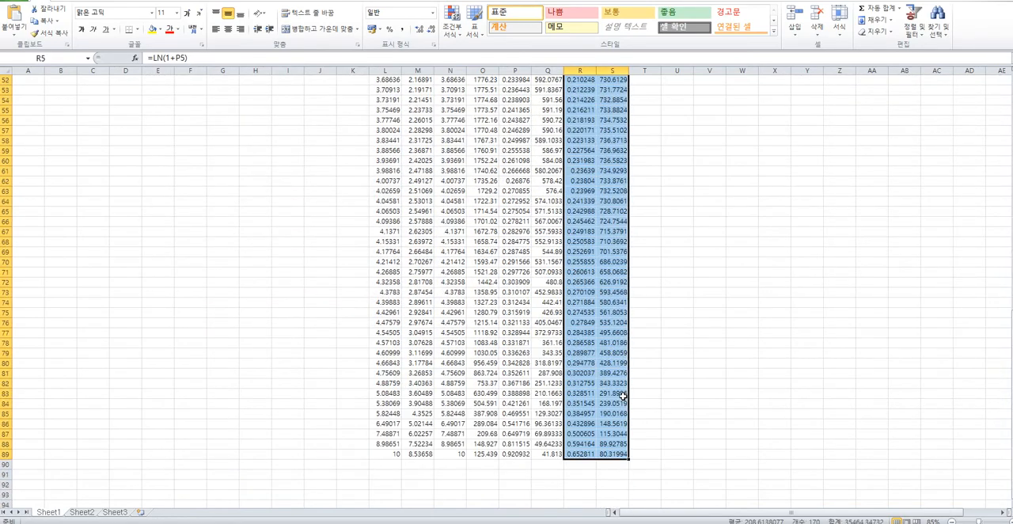
pyautogui.scroll(9, 623, 396)
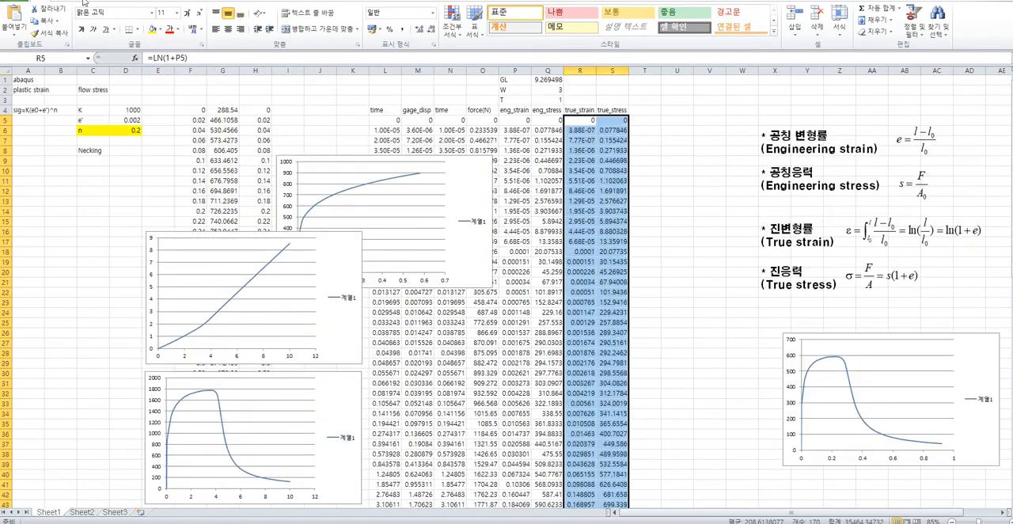
pyautogui.click(83, 2)
pyautogui.click(319, 20)
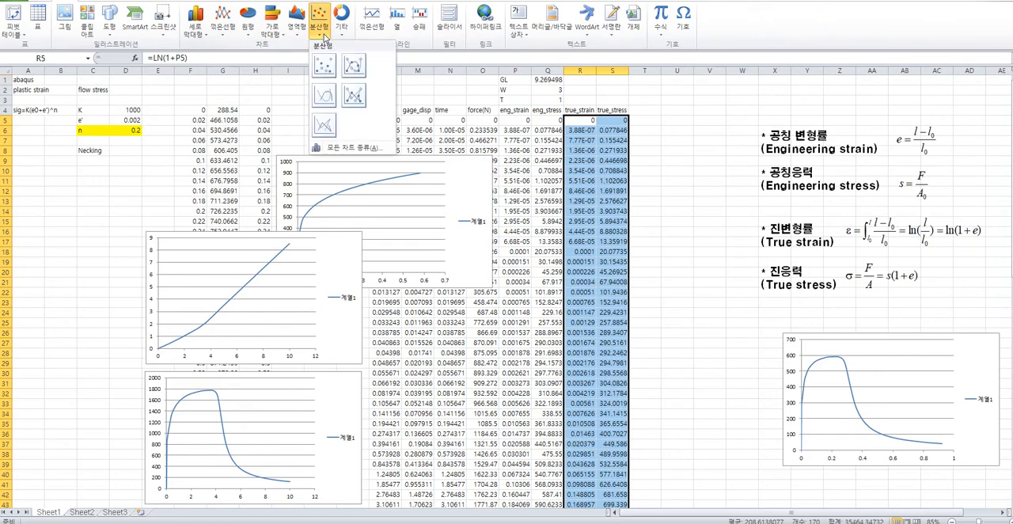
pyautogui.click(325, 96)
pyautogui.moveTo(507, 235); pyautogui.dragTo(758, 114)
# Copy R5:S89, switch to Origin, paste the data into columns A and B of a new workbook, and enlarge its window.
pyautogui.moveTo(590, 120); pyautogui.dragTo(622, 423)
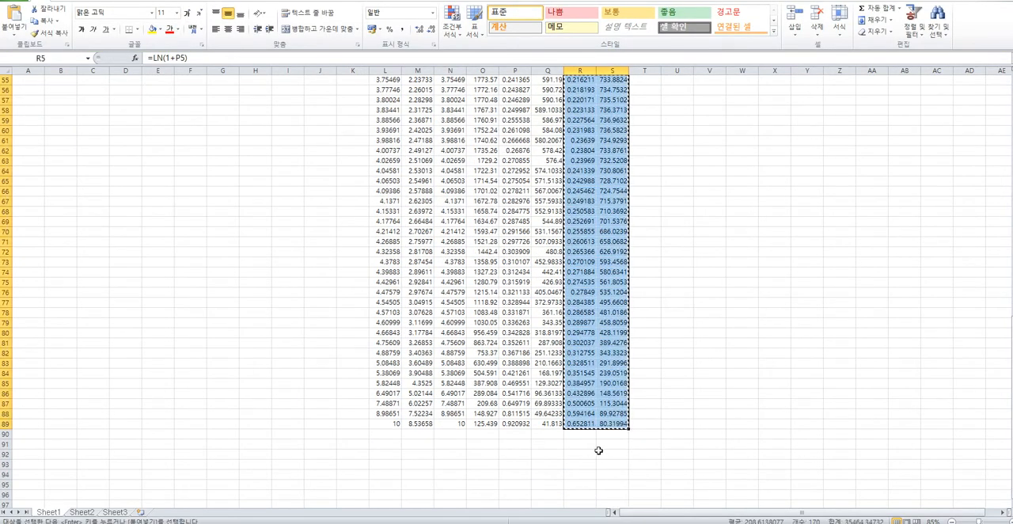
pyautogui.hotkey('ctrl', 'c')
pyautogui.moveTo(455, 523)
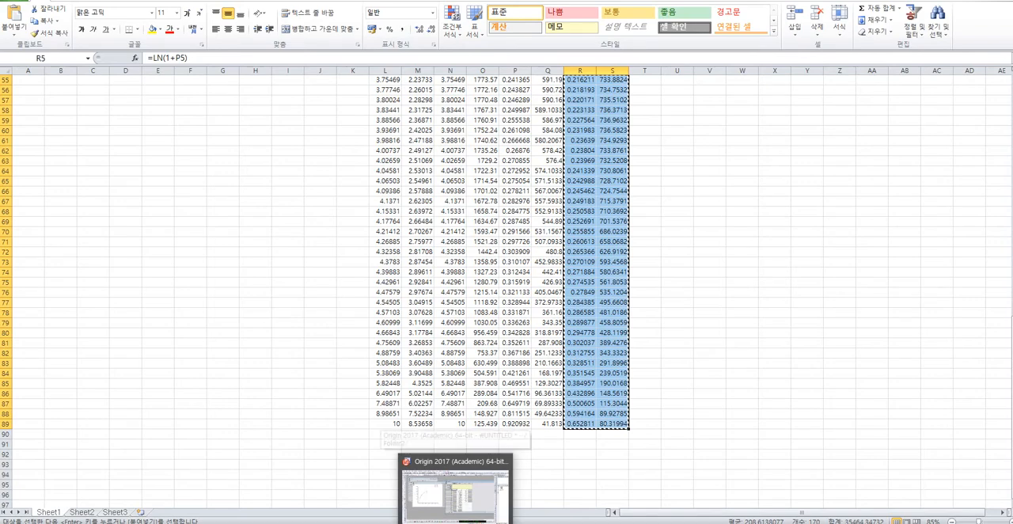
pyautogui.click(455, 495)
pyautogui.click(114, 112)
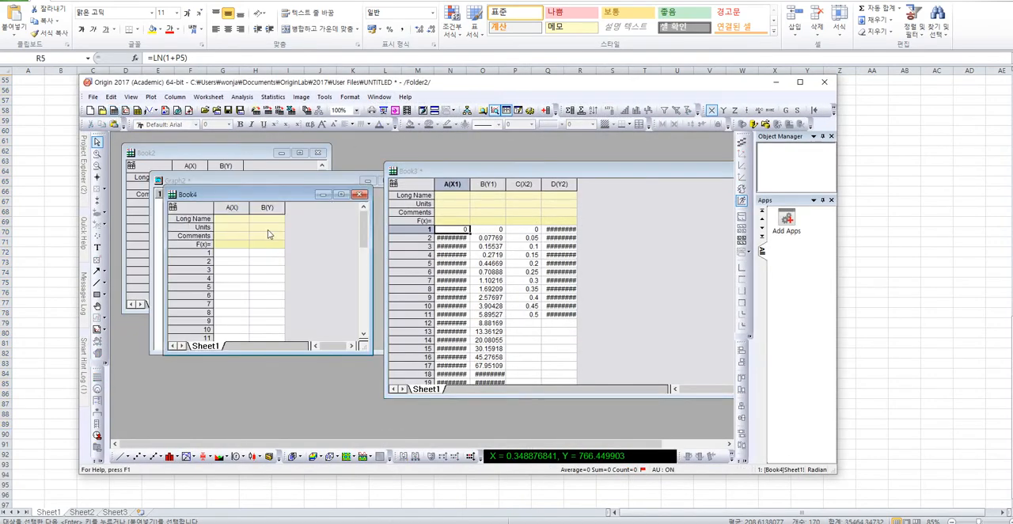
pyautogui.click(240, 253)
pyautogui.hotkey('ctrl', 'v')
pyautogui.moveTo(367, 351); pyautogui.dragTo(609, 416)
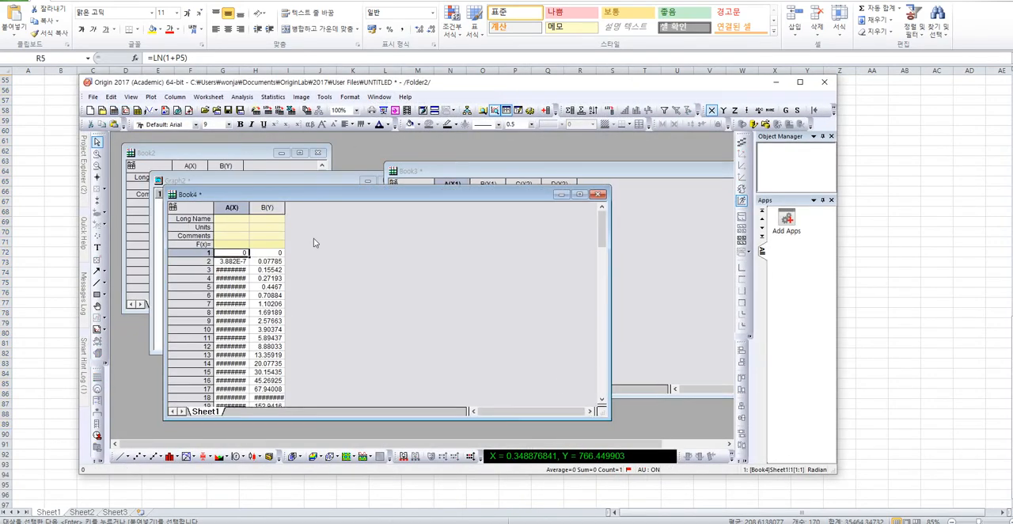
# Add two columns to the Book4 worksheet and set column C as X.
pyautogui.click(178, 97)
pyautogui.click(239, 180)
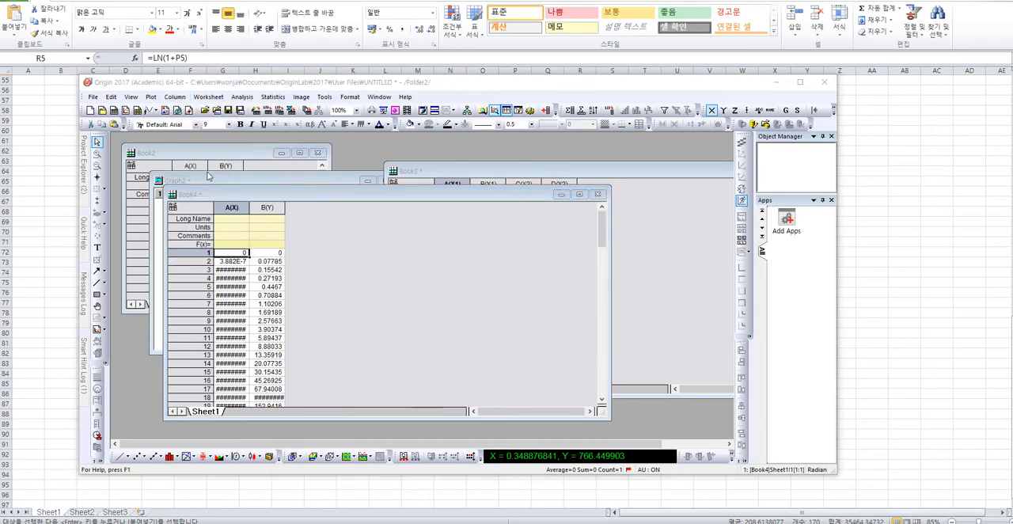
pyautogui.press('Return')
pyautogui.click(302, 208)
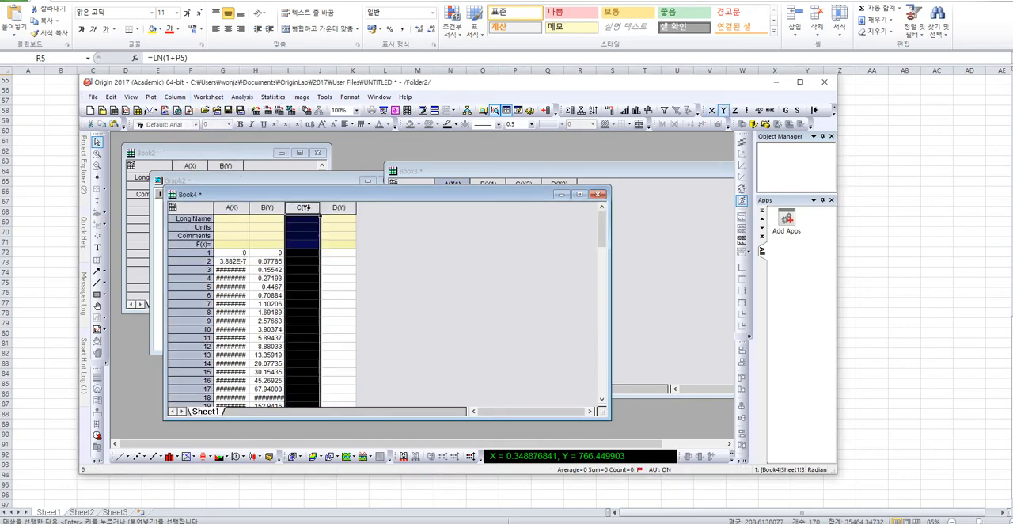
pyautogui.rightClick(309, 209)
pyautogui.moveTo(337, 285)
pyautogui.click(461, 290)
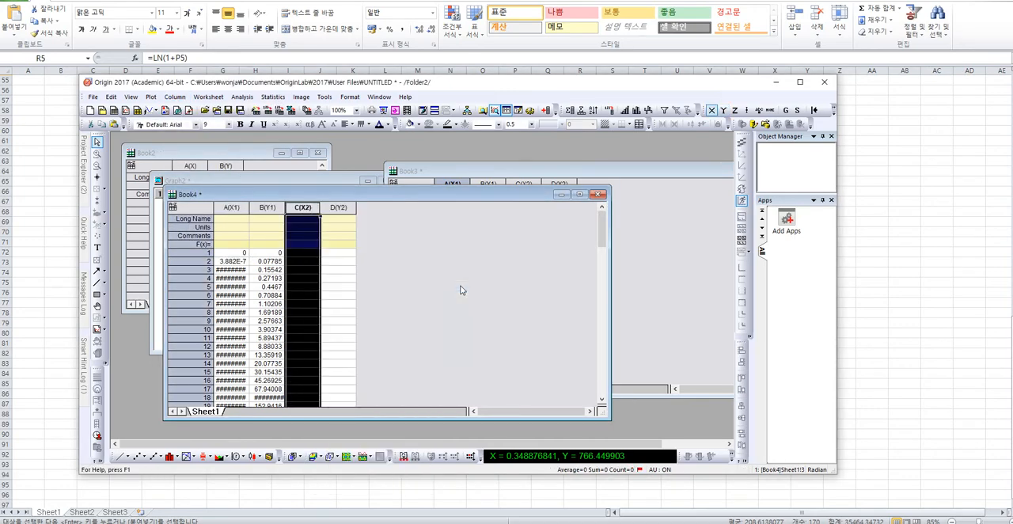
# Switch back to Excel and move the two charts covering the flow stress data in columns F and G aside.
pyautogui.click(845, 167)
pyautogui.scroll(17, 333, 248)
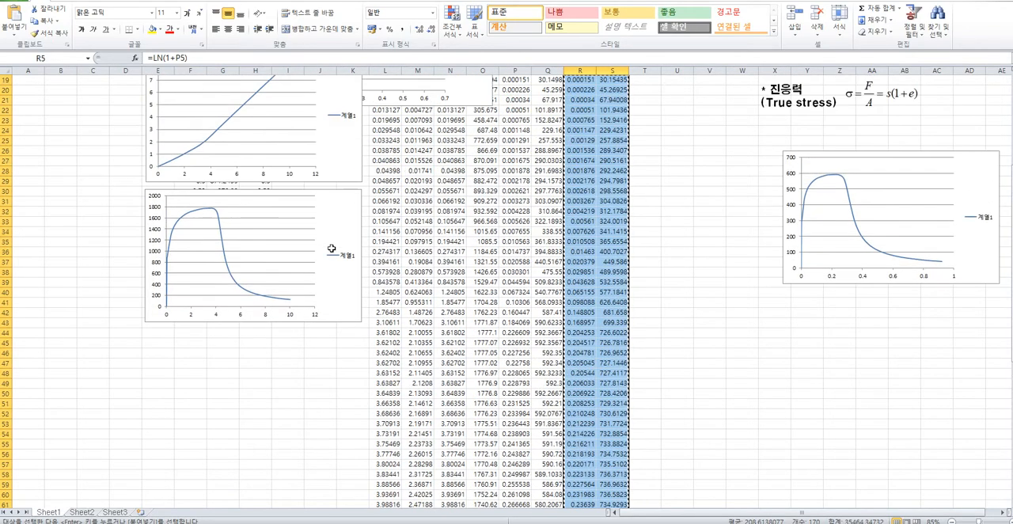
pyautogui.scroll(1, 333, 250)
pyautogui.click(224, 110)
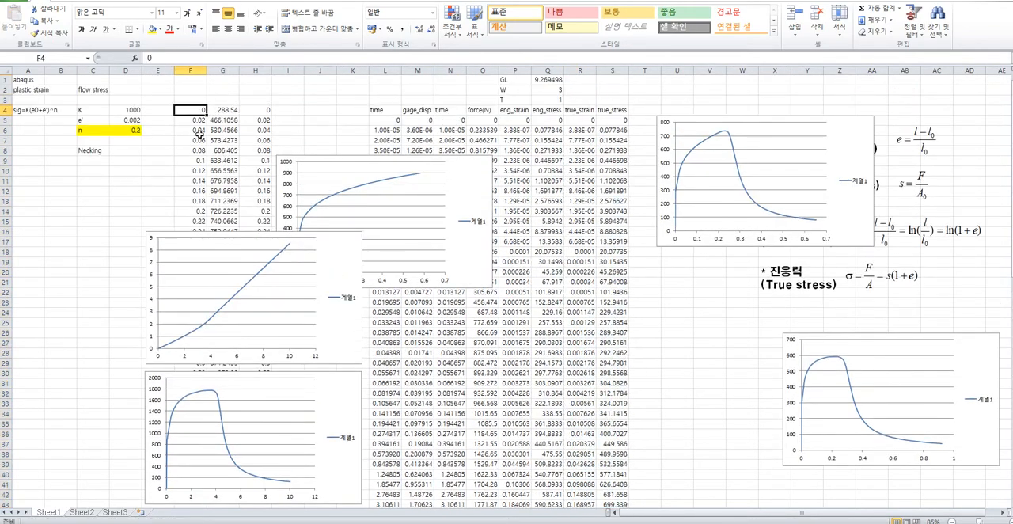
pyautogui.click(200, 244)
pyautogui.moveTo(200, 244); pyautogui.dragTo(382, 246)
pyautogui.click(214, 369)
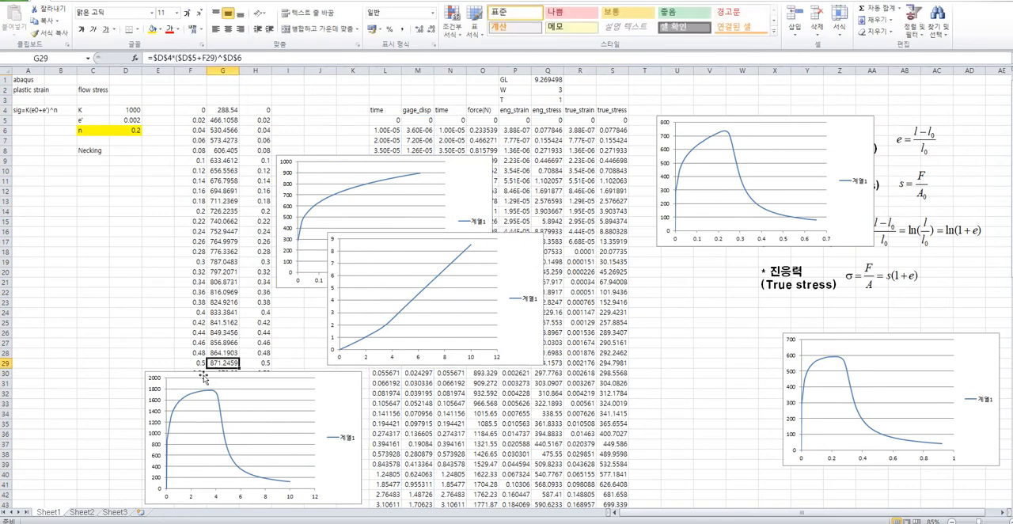
pyautogui.moveTo(336, 371); pyautogui.dragTo(420, 380)
pyautogui.click(251, 385)
# Copy the flow stress data F4:G33 and paste it into columns C and D of Book4 in Origin.
pyautogui.moveTo(223, 406); pyautogui.dragTo(196, 110)
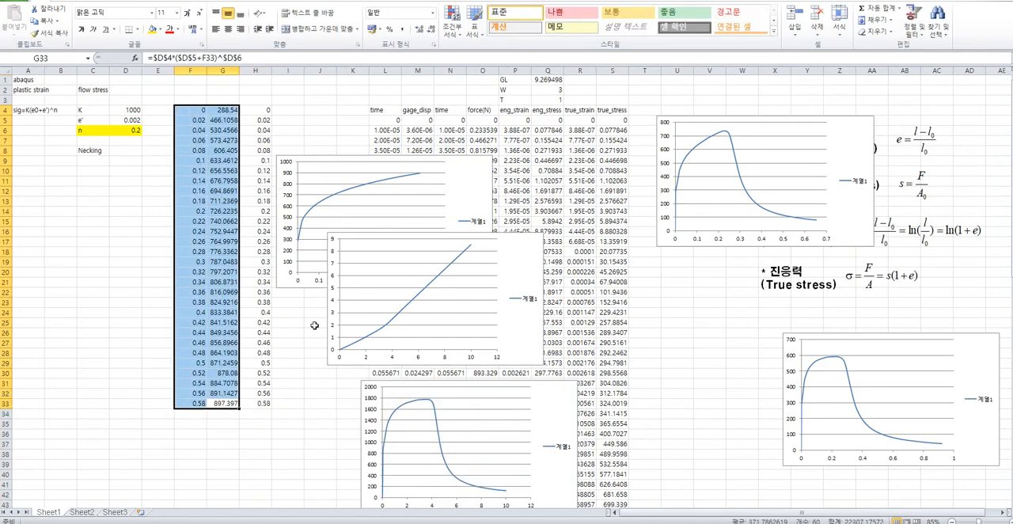
pyautogui.hotkey('ctrl', 'c')
pyautogui.hotkey('alt', 'Tab')
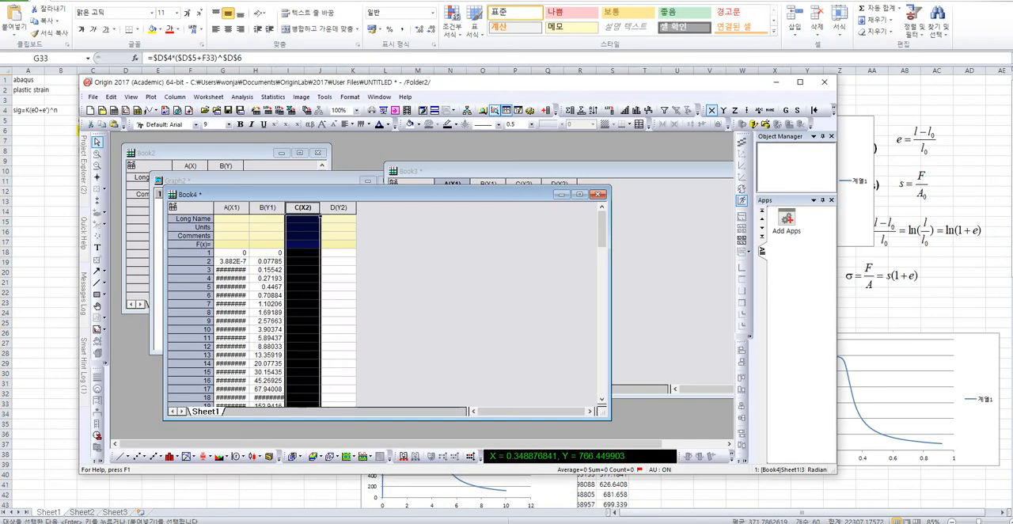
pyautogui.click(333, 288)
pyautogui.click(306, 254)
pyautogui.hotkey('ctrl', 'v')
# Plot columns A to D of Book4 together as a line graph and maximize the graph window.
pyautogui.moveTo(232, 208); pyautogui.dragTo(338, 209)
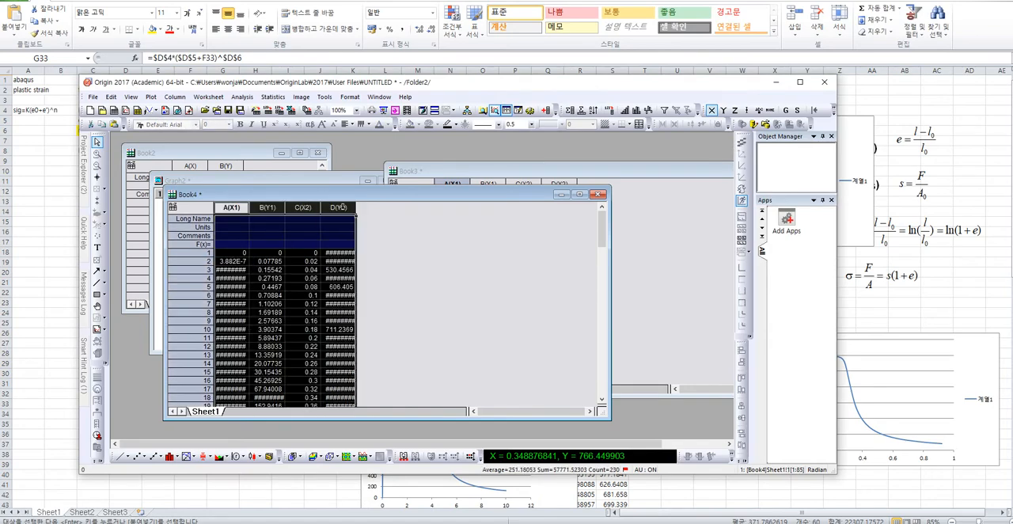
pyautogui.click(118, 458)
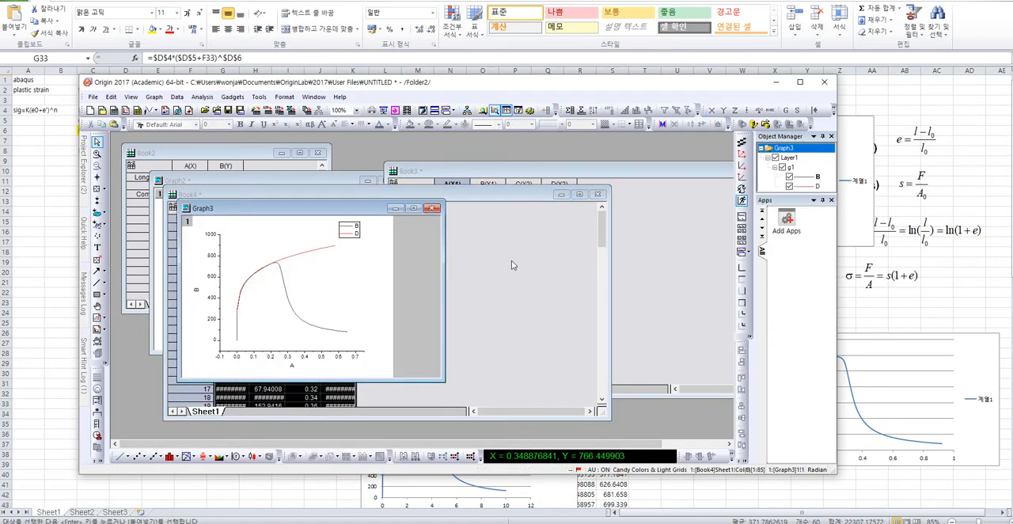
pyautogui.moveTo(333, 208); pyautogui.dragTo(603, 176)
pyautogui.doubleClick(603, 175)
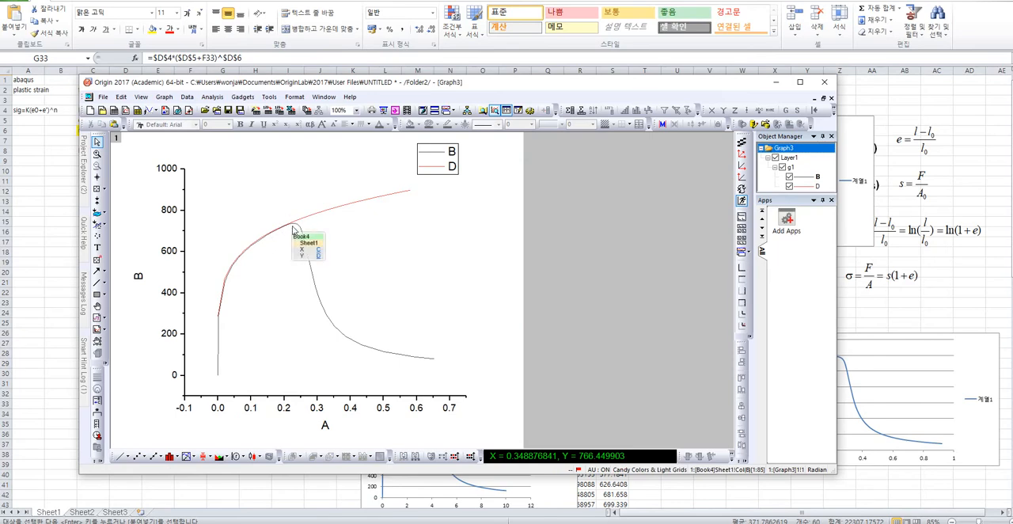
# Replace the legend label of the true stress curve from column B with text starting "ABAQU".
pyautogui.doubleClick(452, 161)
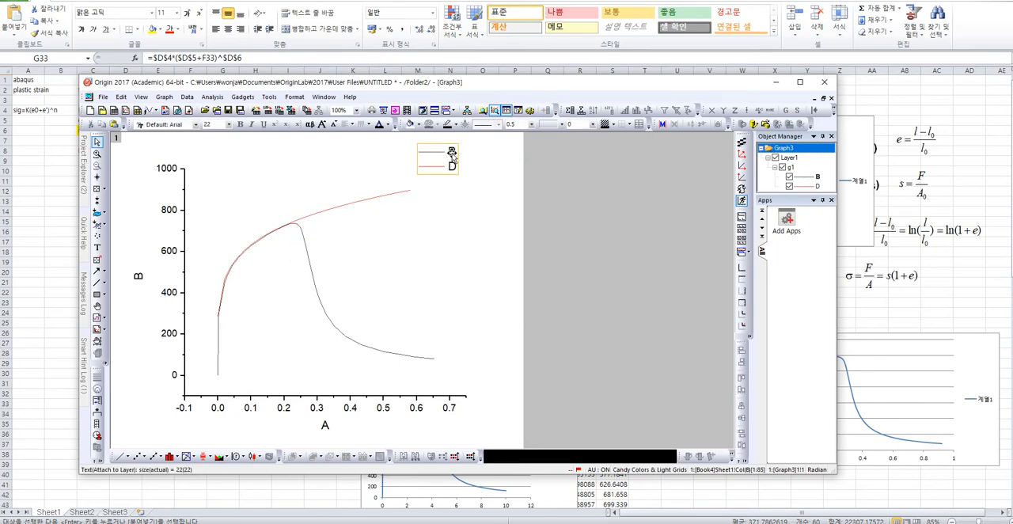
pyautogui.click(290, 260)
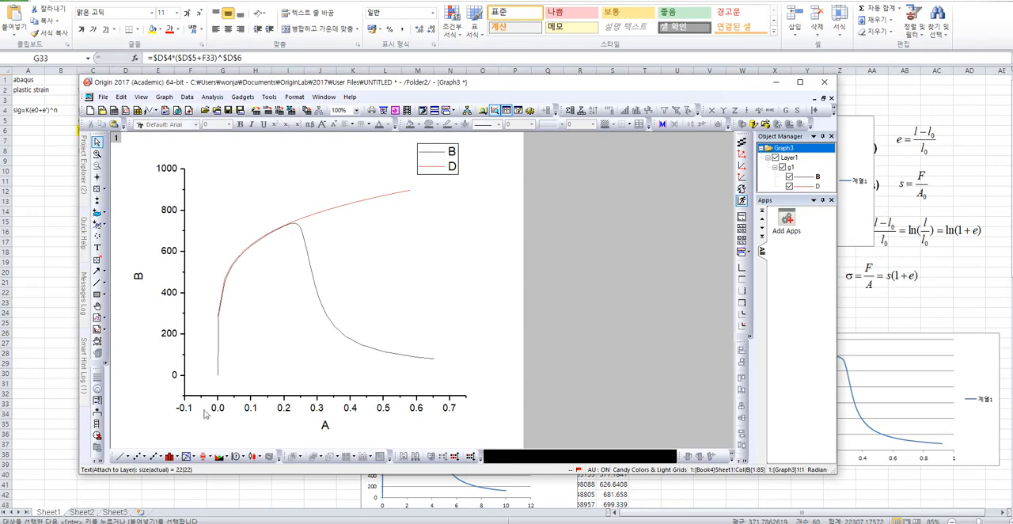
pyautogui.click(437, 170)
pyautogui.doubleClick(467, 153)
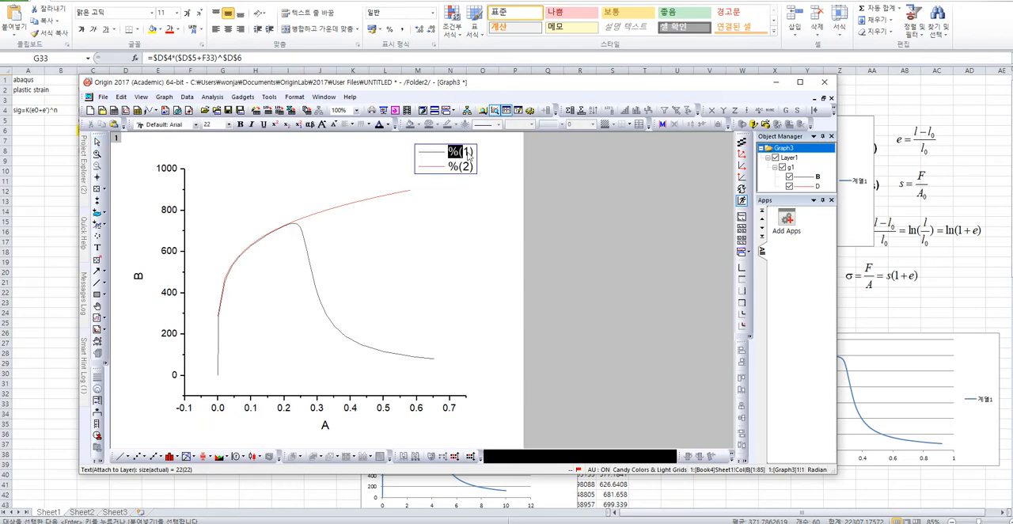
pyautogui.write('ABAQUS')
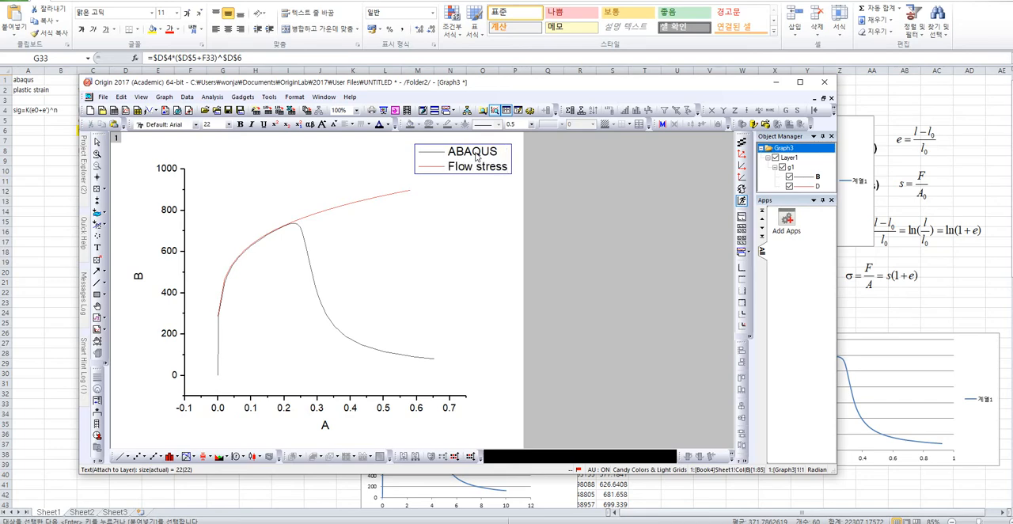
# Finish the legend edit with the labels ABAQUS and Flow stress.
pyautogui.click(608, 255)
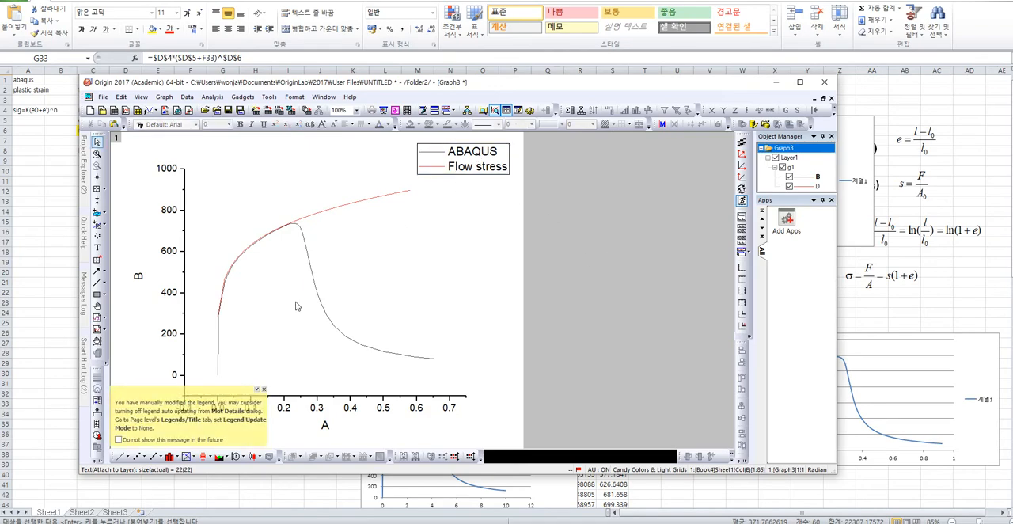
# Check the curves' line style options in the plot properties, try showing both as Line + Symbol, and return them to plain lines.
pyautogui.doubleClick(309, 251)
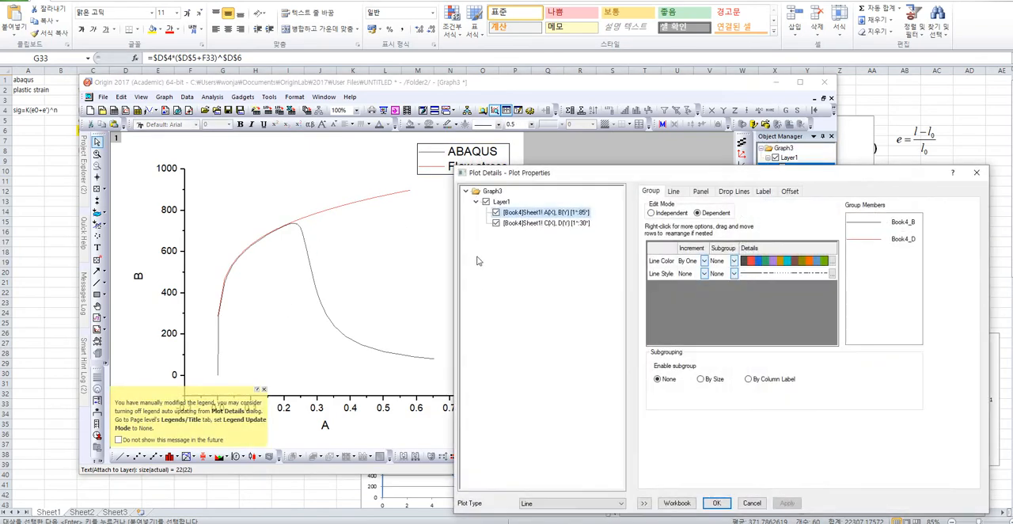
pyautogui.click(722, 193)
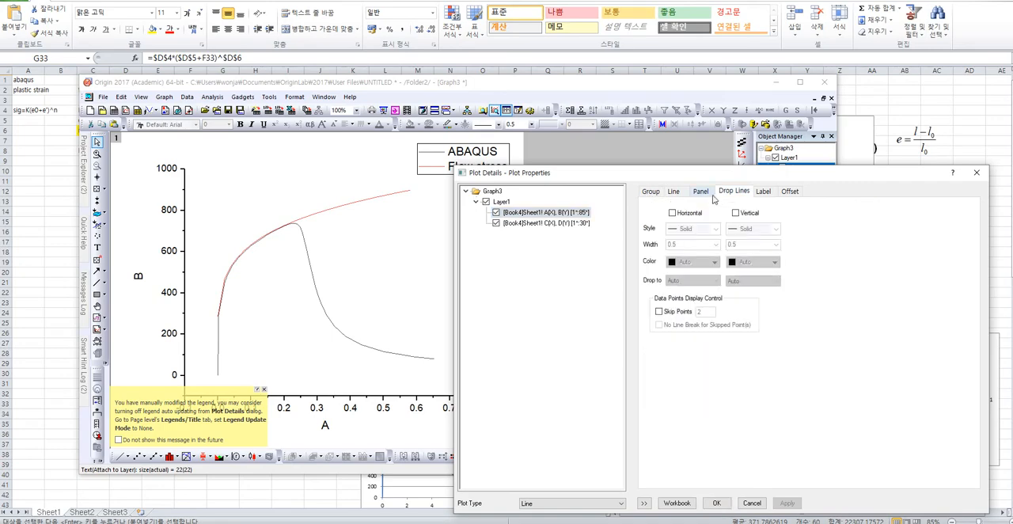
pyautogui.click(674, 191)
pyautogui.click(723, 228)
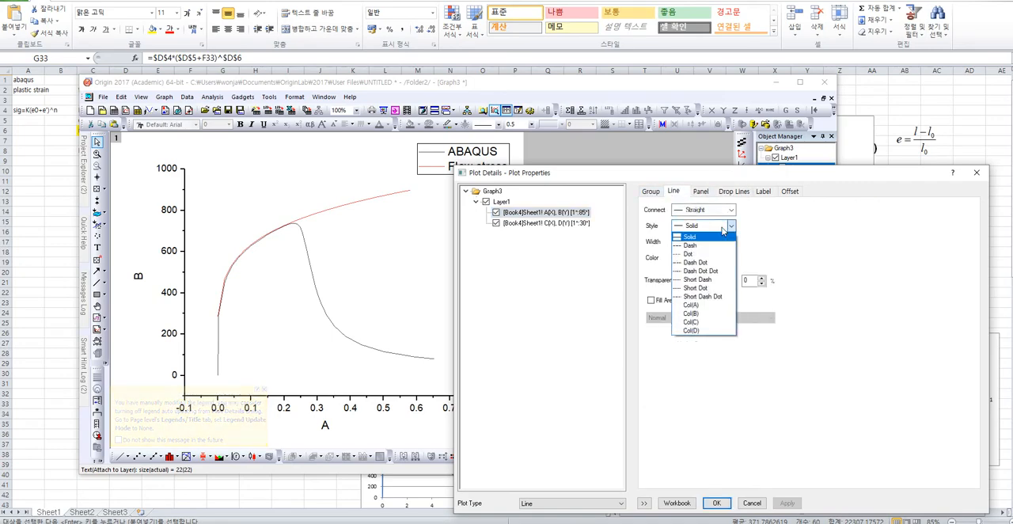
pyautogui.press('Escape')
pyautogui.press('Escape')
pyautogui.click(155, 458)
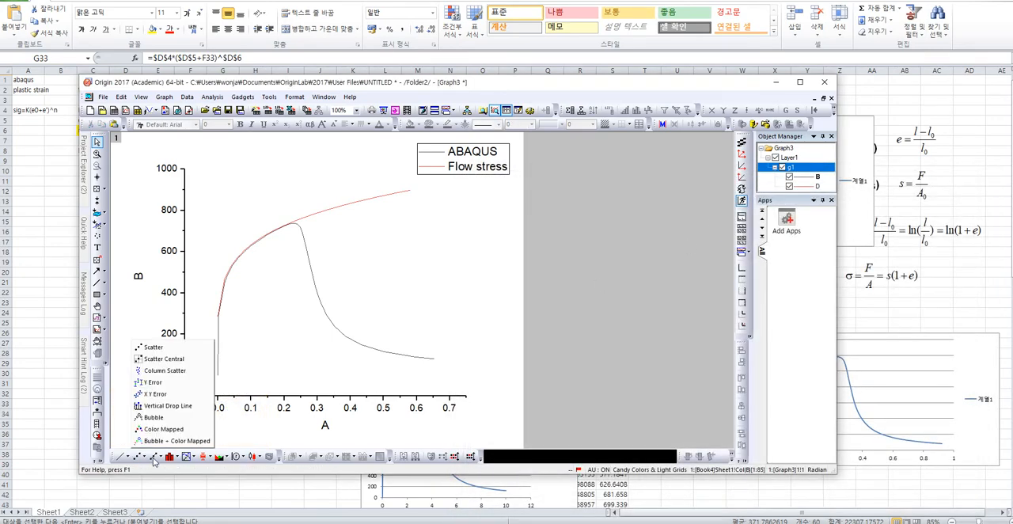
pyautogui.click(153, 459)
pyautogui.doubleClick(314, 264)
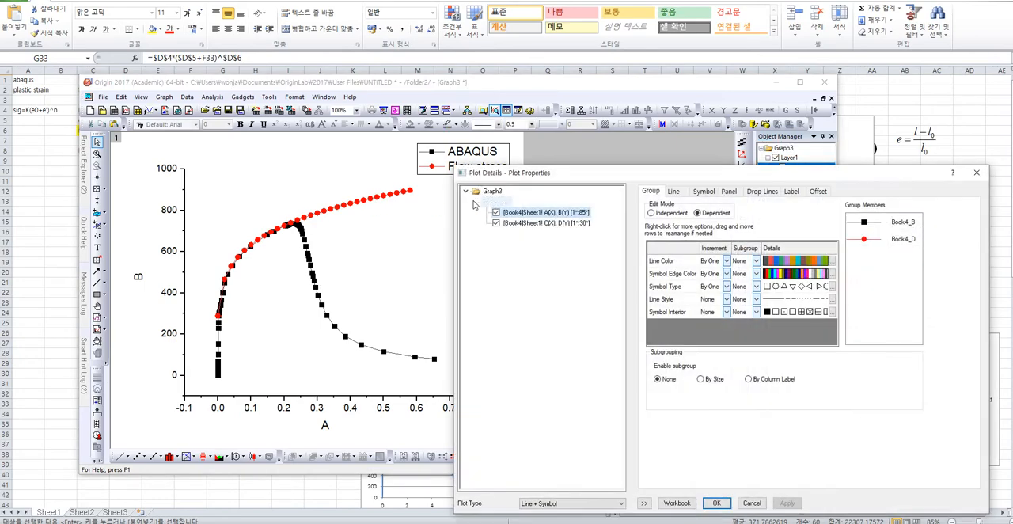
pyautogui.press('Escape')
pyautogui.click(120, 457)
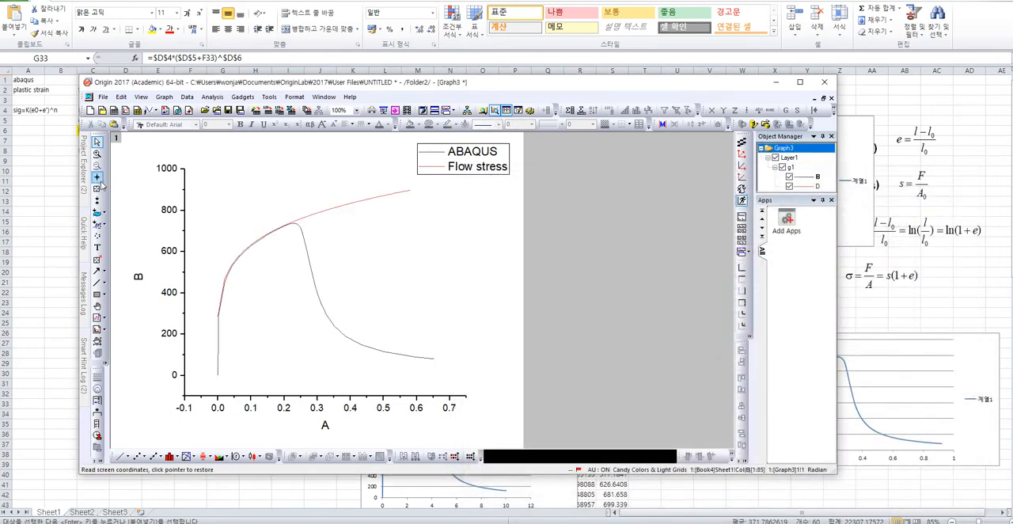
# Enlarge the graph around strain 0.1 to 0.2 to compare the two curves, and restore the full view.
pyautogui.click(96, 153)
pyautogui.moveTo(247, 220); pyautogui.dragTo(292, 267)
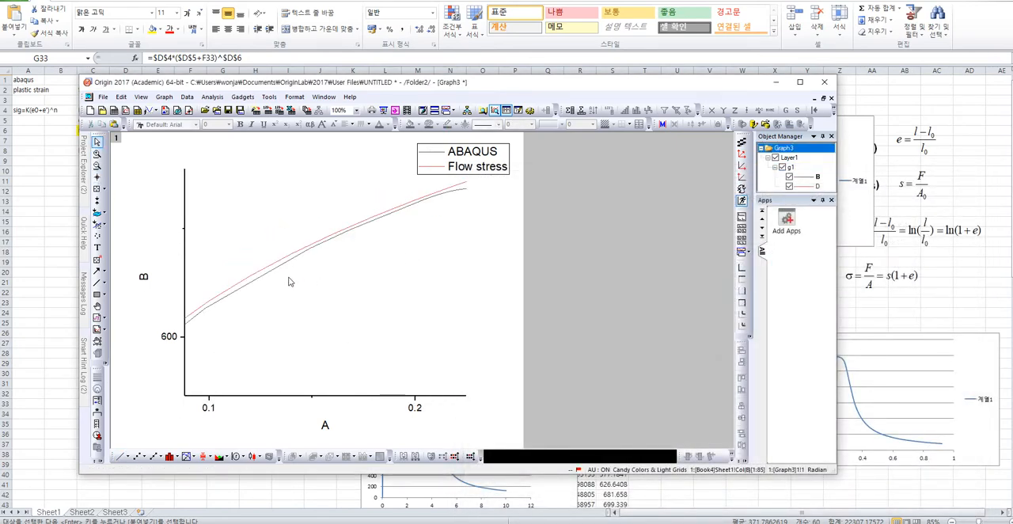
pyautogui.click(97, 165)
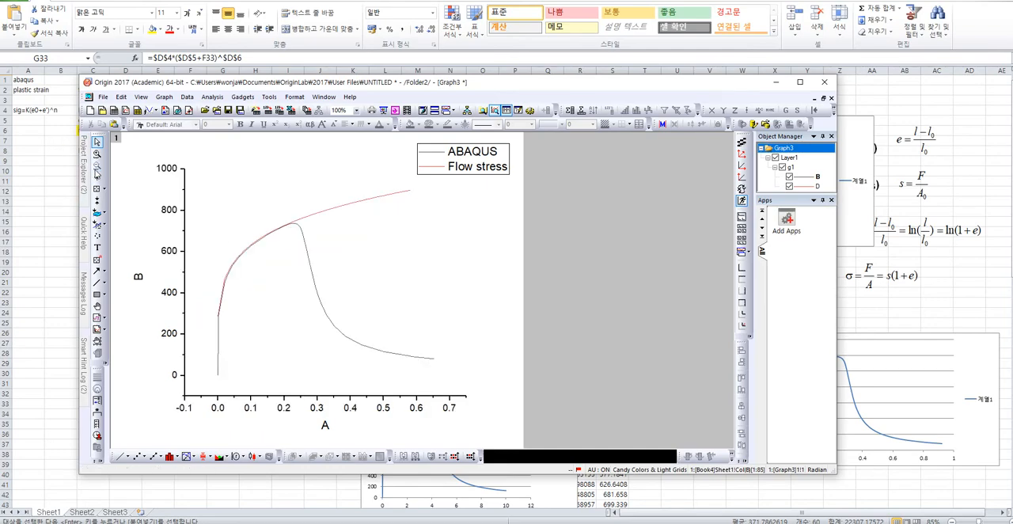
# Switch to Excel and compare the first flow stress point F4:G4 with the true strain and true stress in R26:S26.
pyautogui.click(970, 295)
pyautogui.click(580, 90)
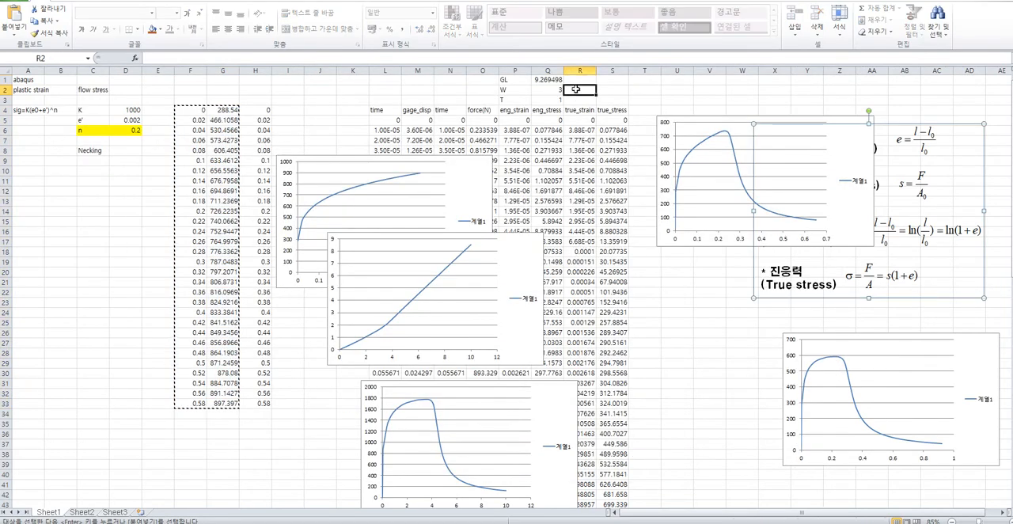
pyautogui.click(602, 170)
pyautogui.click(222, 110)
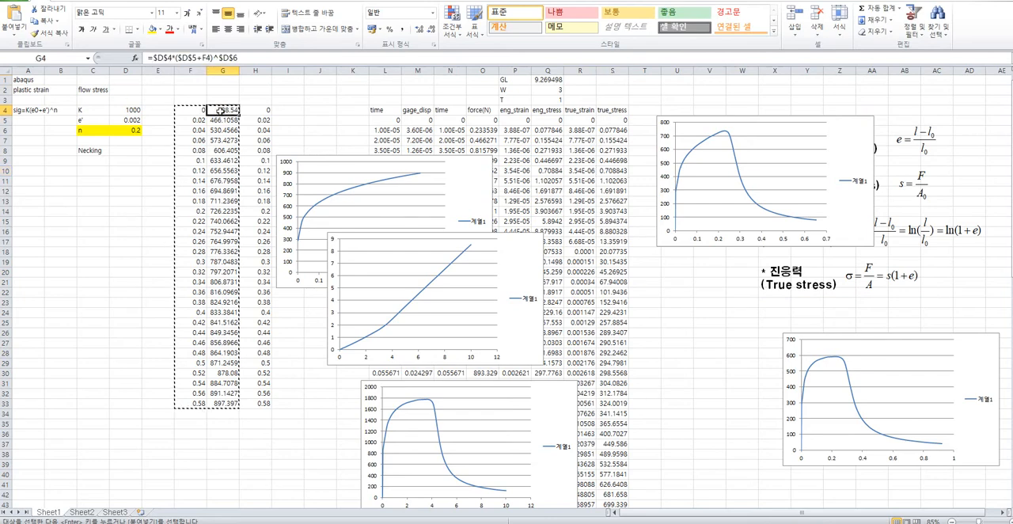
pyautogui.click(181, 111)
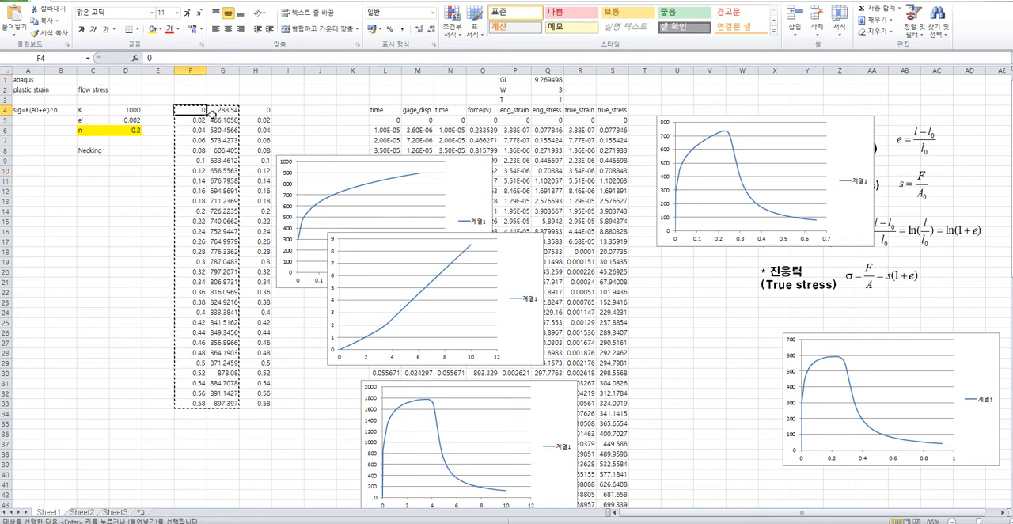
pyautogui.click(590, 262)
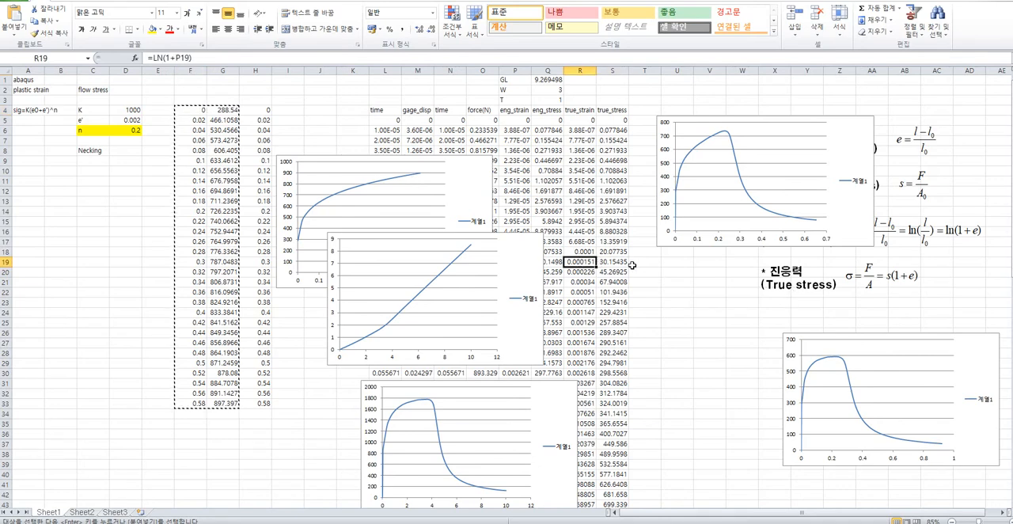
pyautogui.click(644, 331)
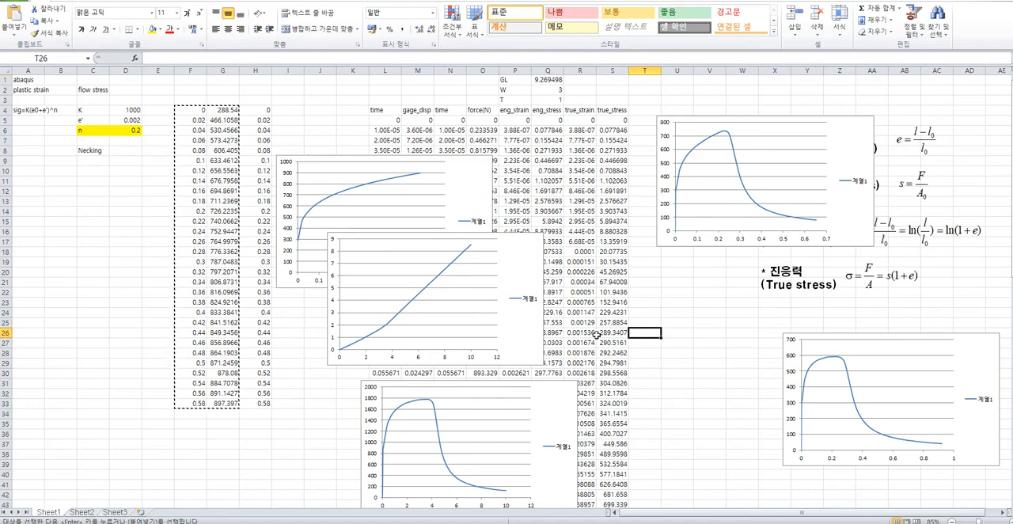
pyautogui.click(224, 109)
pyautogui.moveTo(190, 109); pyautogui.dragTo(225, 109)
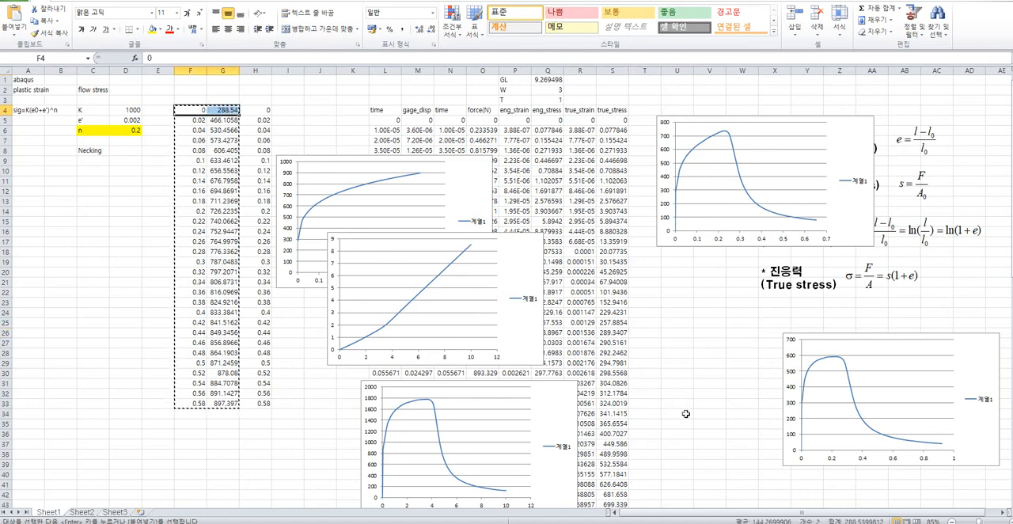
pyautogui.moveTo(587, 334); pyautogui.dragTo(610, 333)
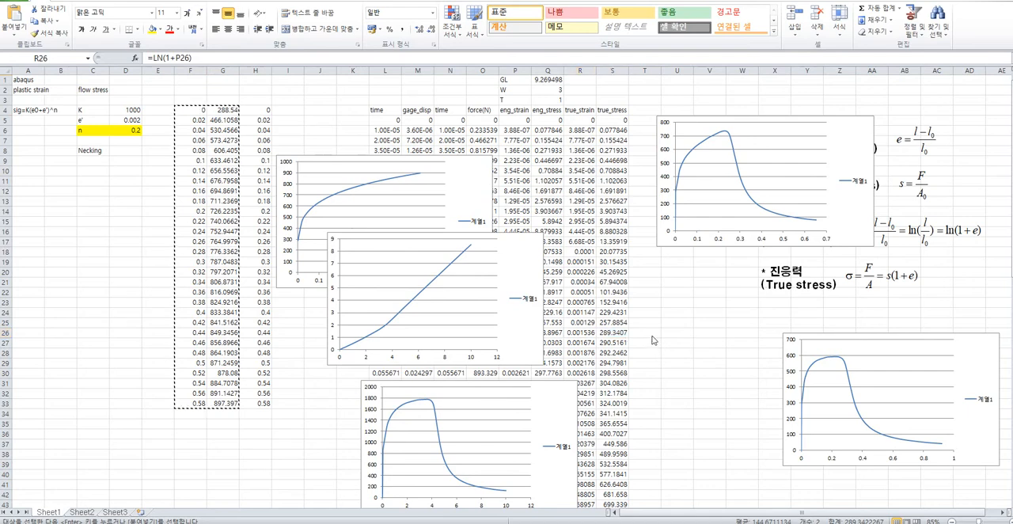
# Enter the formula =R26-0.001536 in T26 to offset the true strain.
pyautogui.click(646, 335)
pyautogui.write('=')
pyautogui.click(583, 333)
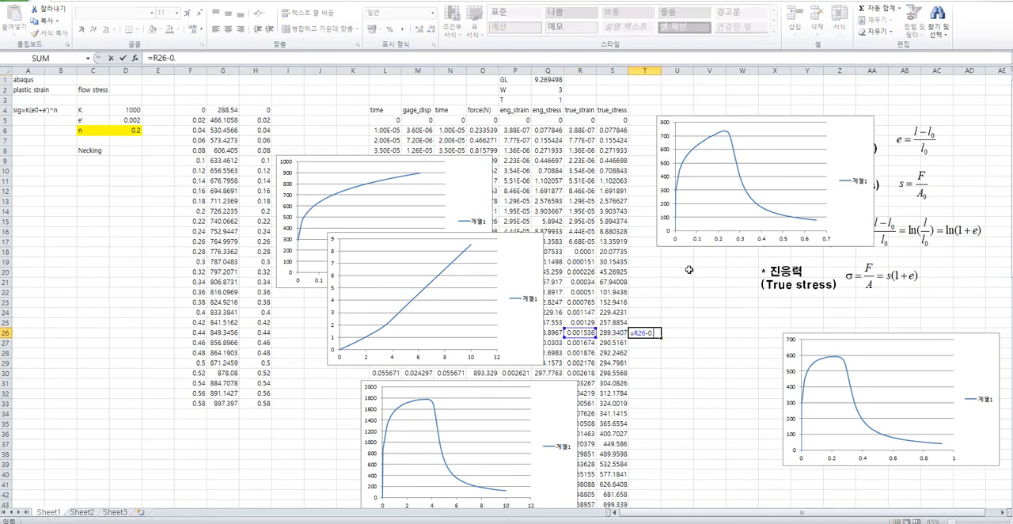
pyautogui.write('-0.001536')
pyautogui.press('Return')
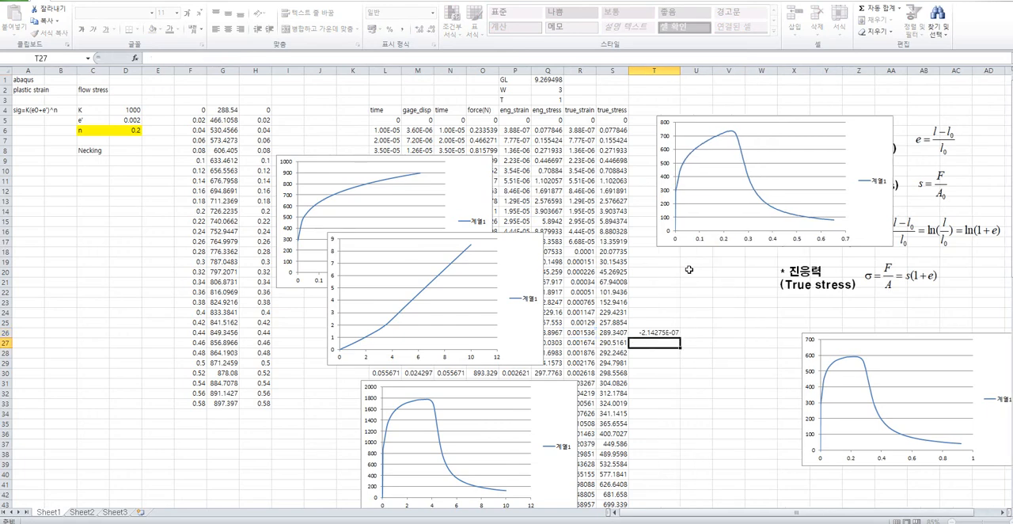
pyautogui.click(677, 334)
pyautogui.click(693, 334)
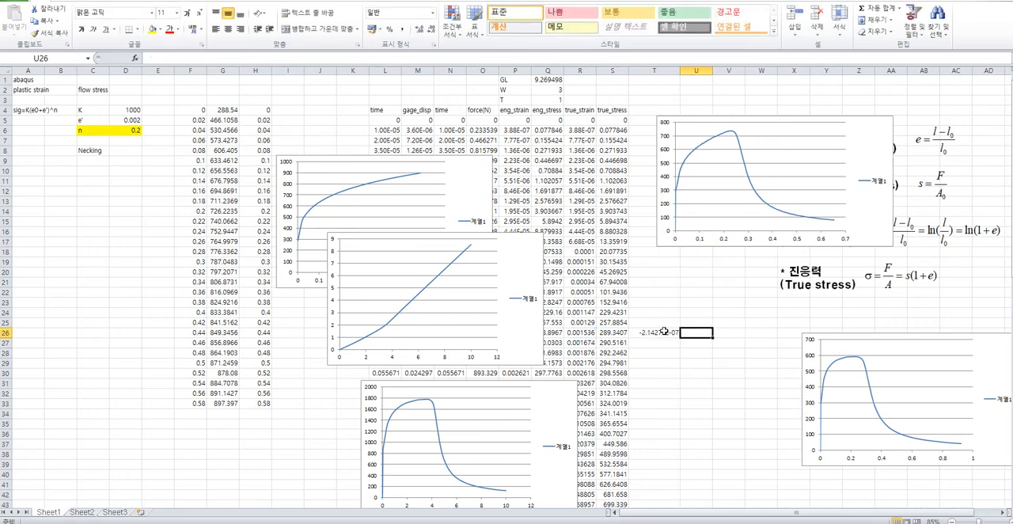
# Replace the constant in the T26 formula with the absolute reference $R$26.
pyautogui.click(663, 333)
pyautogui.doubleClick(184, 58)
pyautogui.press('BackSpace')
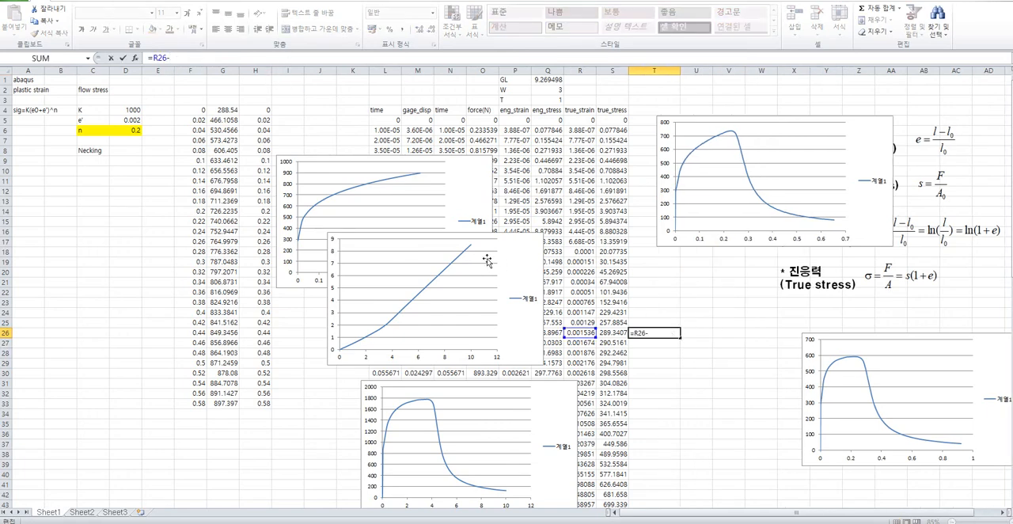
pyautogui.write('R26')
pyautogui.press('Return')
# Reference the true stress S26 in U26 and fill T26:U26 down through the remaining data rows.
pyautogui.click(696, 334)
pyautogui.write('=')
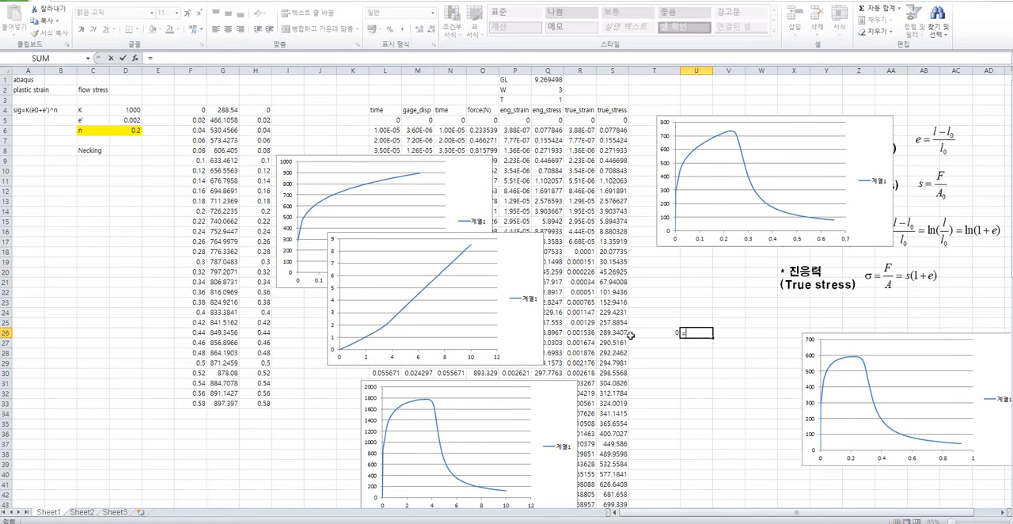
pyautogui.click(630, 335)
pyautogui.press('Return')
pyautogui.moveTo(654, 333); pyautogui.dragTo(697, 333)
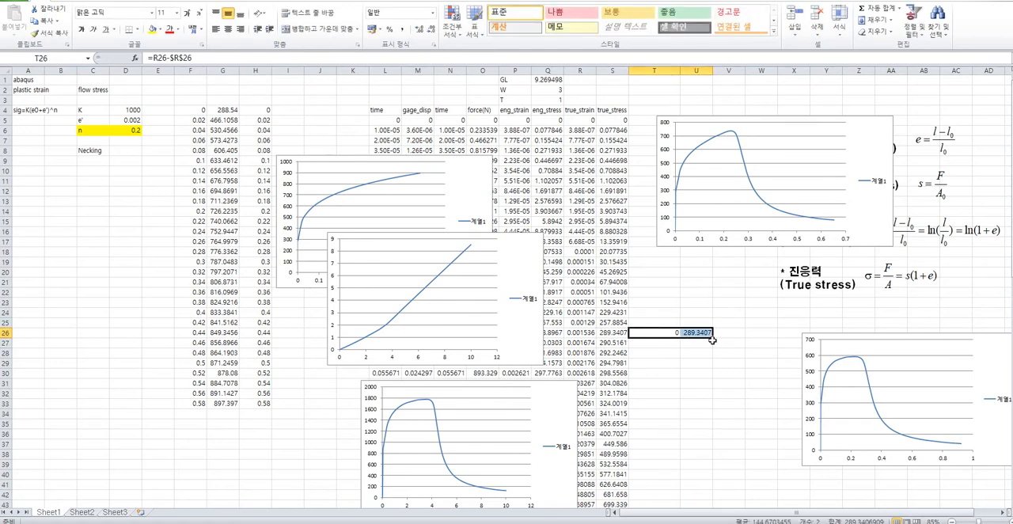
pyautogui.doubleClick(713, 338)
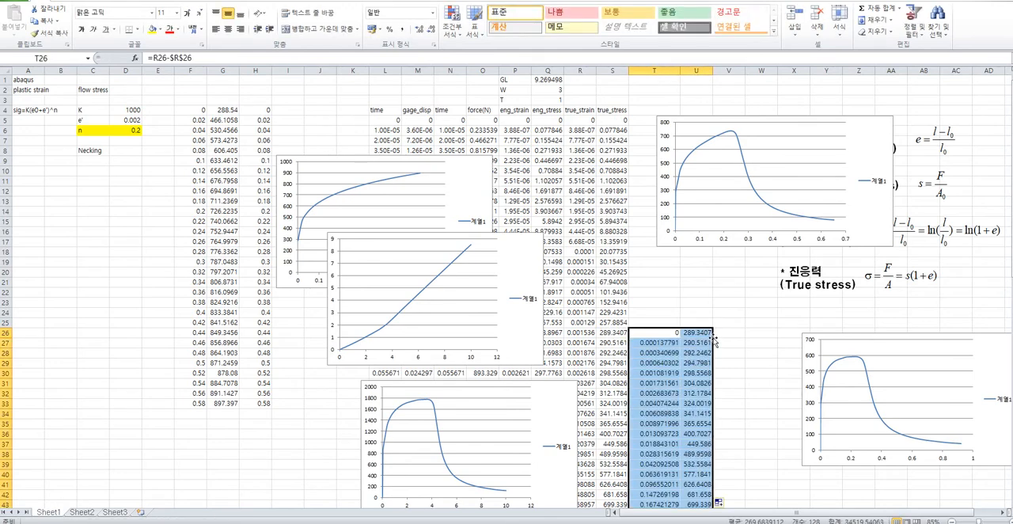
# Copy the offset strain and stress data from T26 and U26 downward and switch to Book4 in Origin.
pyautogui.hotkey('ctrl', 'c')
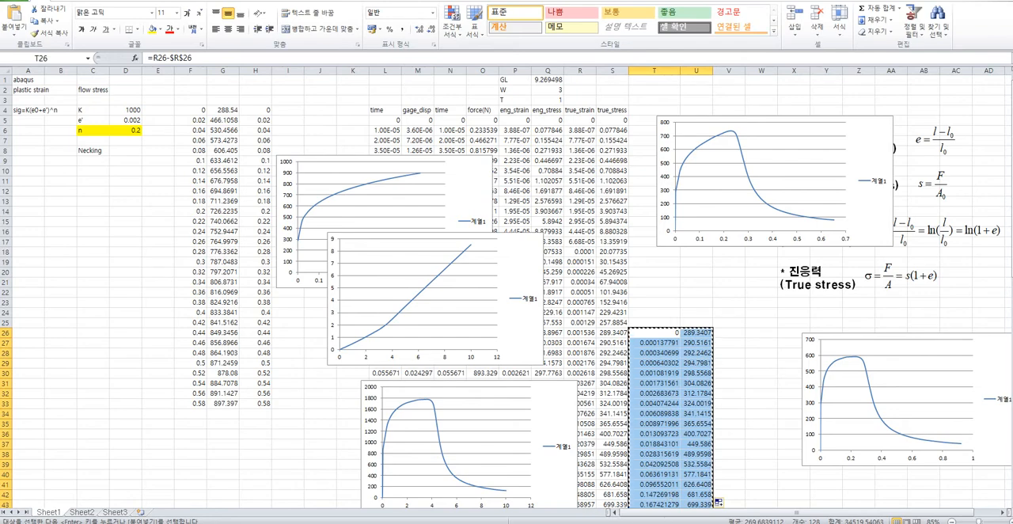
pyautogui.hotkey('alt', 'Tab')
pyautogui.click(815, 98)
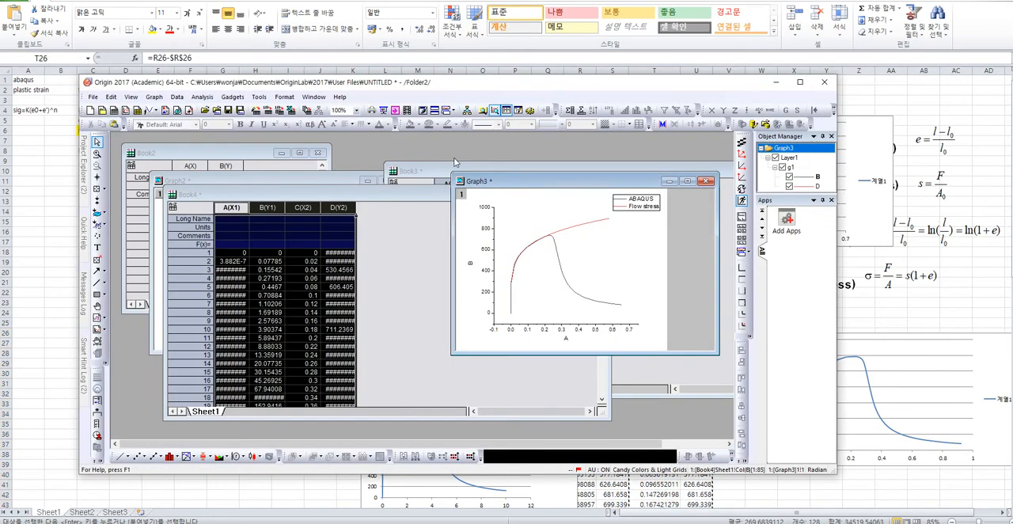
pyautogui.click(357, 194)
pyautogui.click(232, 208)
pyautogui.keyDown('shift'); pyautogui.click(268, 208); pyautogui.keyUp('shift')
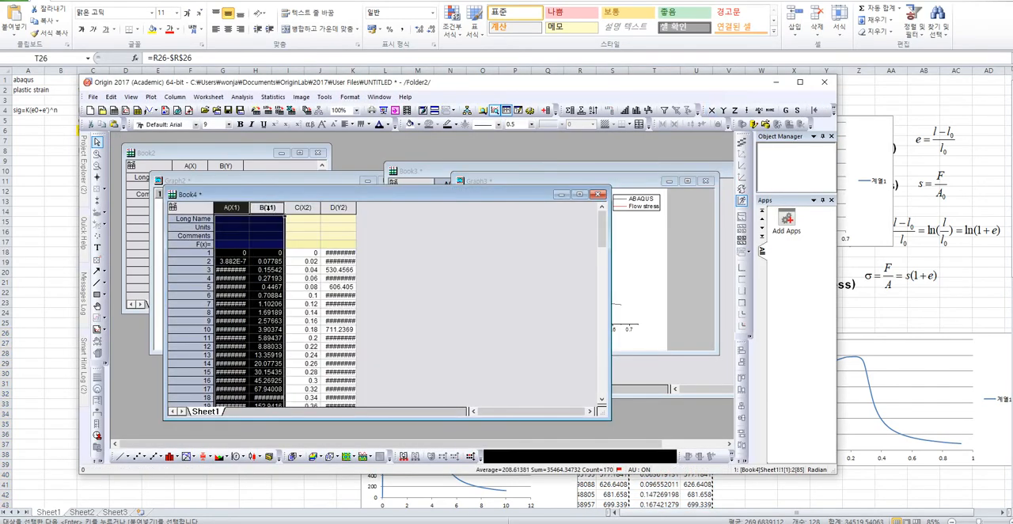
pyautogui.rightClick(267, 207)
pyautogui.click(298, 271)
pyautogui.hotkey('ctrl', 'z')
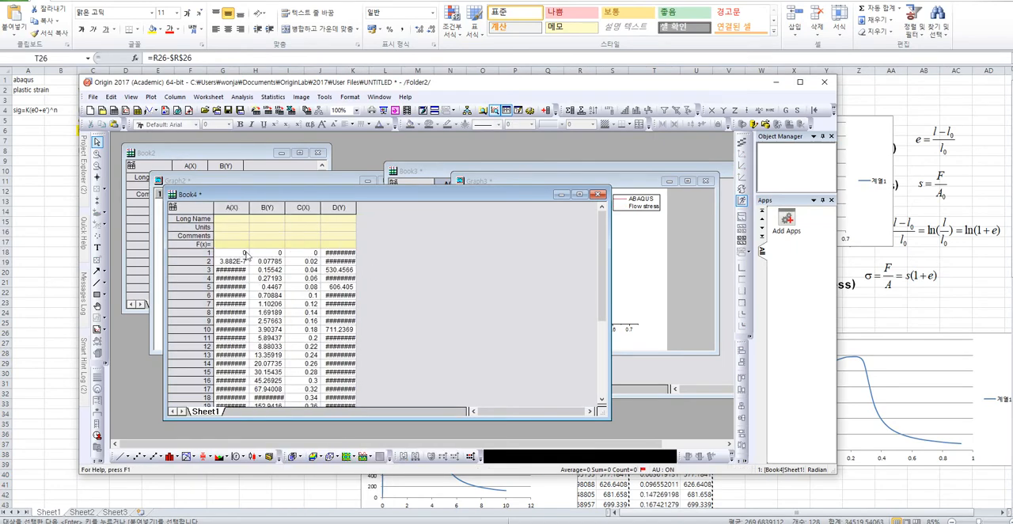
# Clear columns A and B of Book4 and paste the copied strain and stress data from row 1.
pyautogui.click(236, 255)
pyautogui.moveTo(234, 206); pyautogui.dragTo(266, 207)
pyautogui.press('Delete')
pyautogui.click(238, 255)
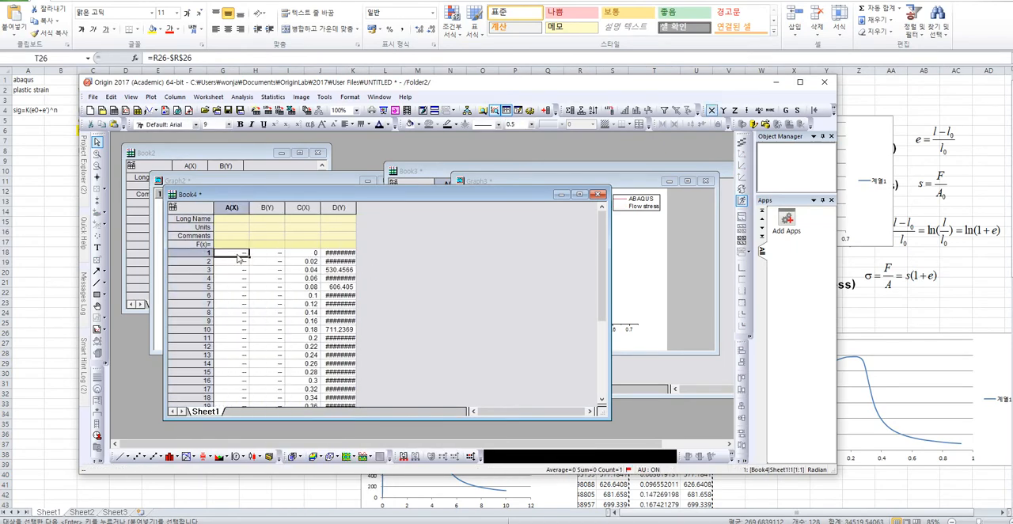
pyautogui.hotkey('ctrl', 'v')
# Move the Book3 window down out of the way and bring Graph3 forward to check its curves.
pyautogui.click(724, 250)
pyautogui.moveTo(615, 164); pyautogui.dragTo(590, 421)
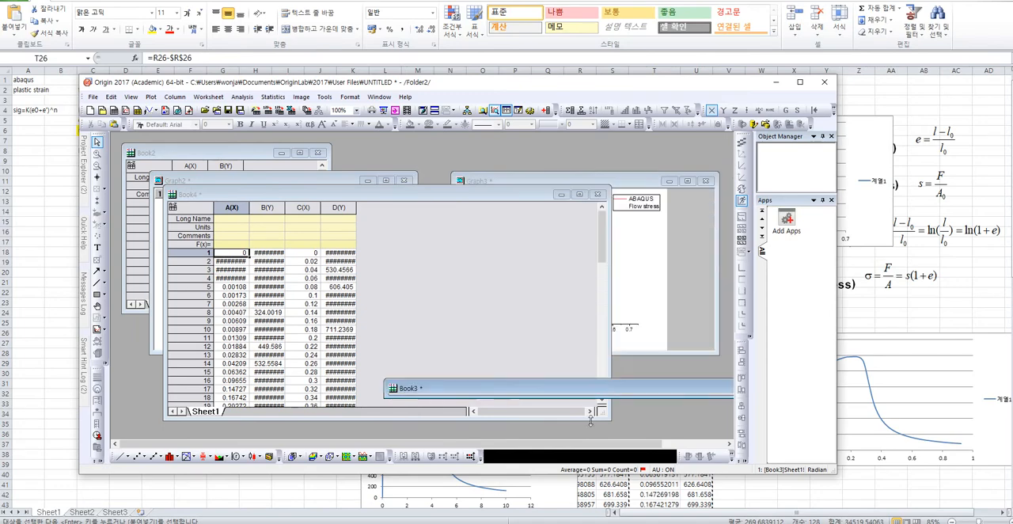
pyautogui.click(591, 388)
pyautogui.click(703, 301)
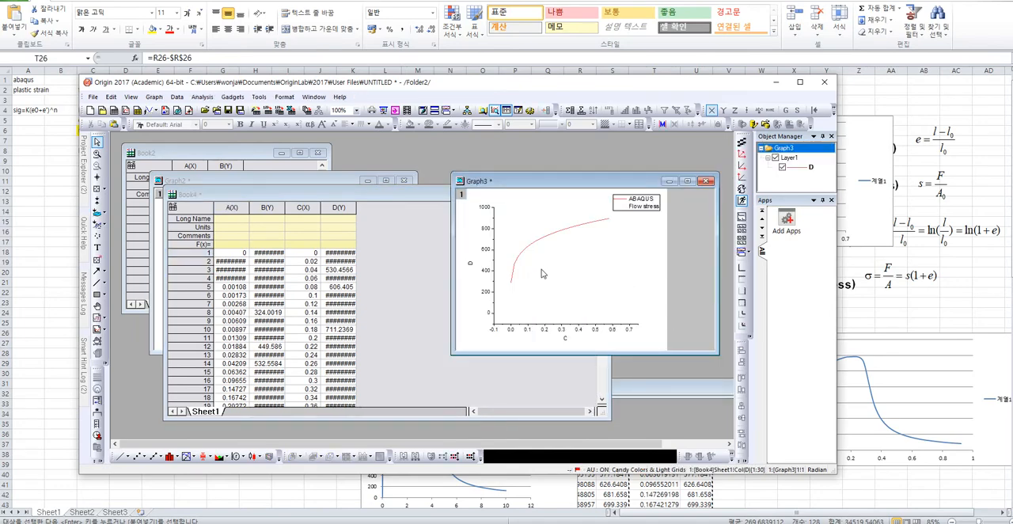
# Bring the Book3 window back up and paste the copied strain and stress data into its columns A and B.
pyautogui.moveTo(648, 391); pyautogui.dragTo(654, 164)
pyautogui.click(463, 236)
pyautogui.click(448, 229)
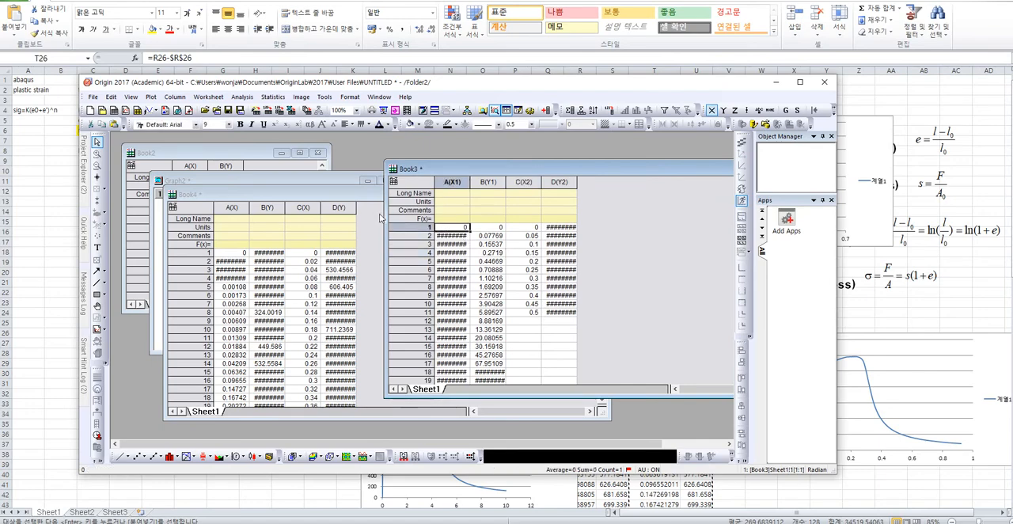
pyautogui.hotkey('ctrl', 'v')
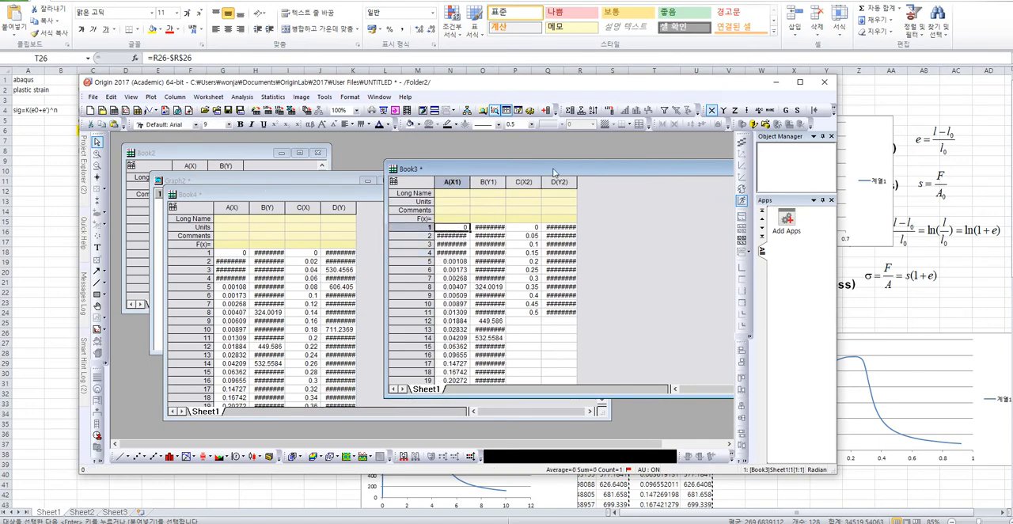
# Move Book3 aside, plot columns A to D of Book4 as a line graph, and delete the new graph.
pyautogui.moveTo(553, 169); pyautogui.dragTo(386, 166)
pyautogui.moveTo(291, 180); pyautogui.dragTo(563, 419)
pyautogui.click(236, 206)
pyautogui.moveTo(236, 206); pyautogui.dragTo(339, 207)
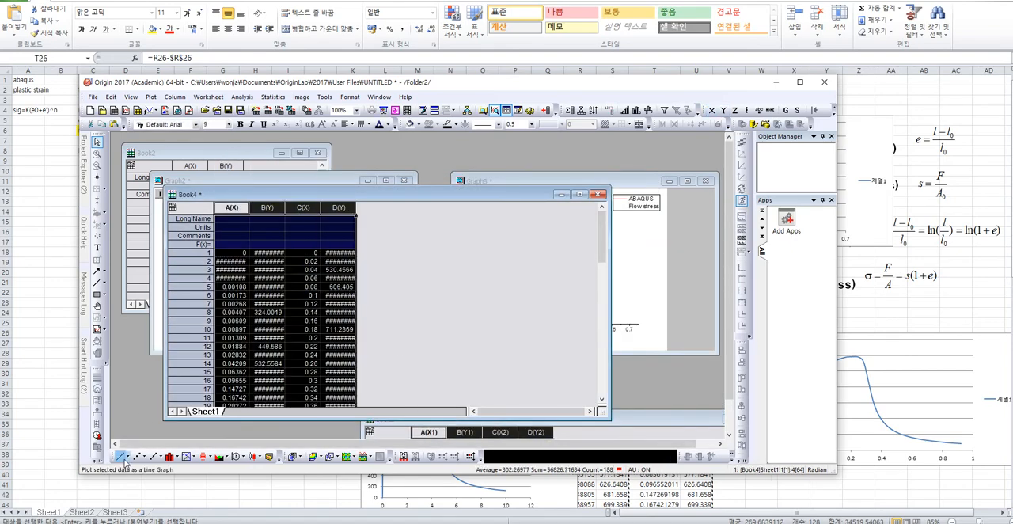
pyautogui.click(119, 456)
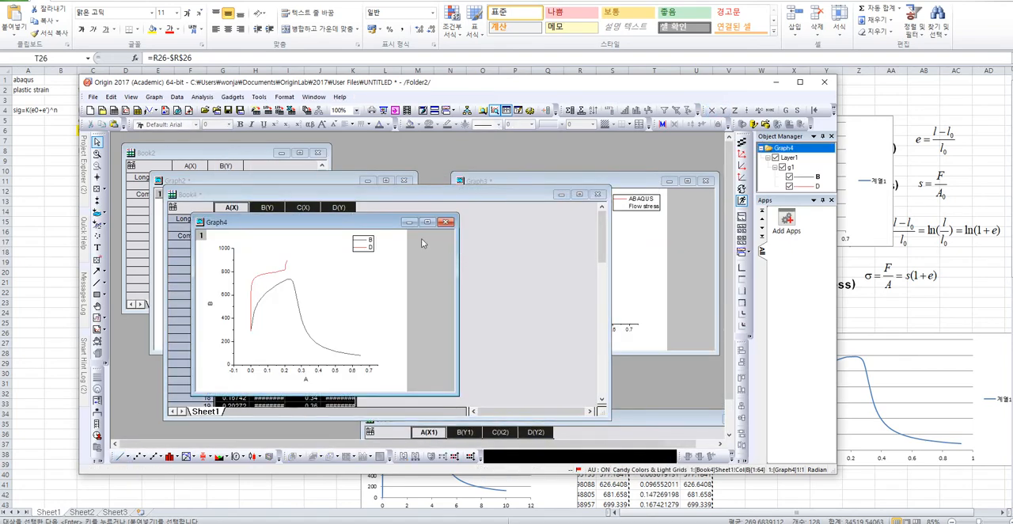
pyautogui.click(446, 221)
pyautogui.click(401, 302)
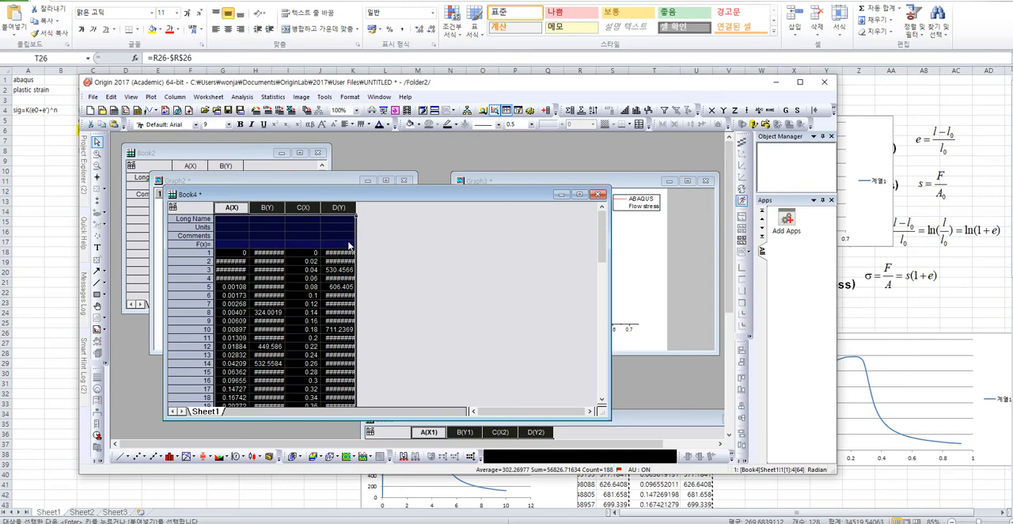
# Switch to Excel and examine the plastic strain and true stress values in columns T and U down to row 89.
pyautogui.click(278, 280)
pyautogui.hotkey('alt', 'Tab')
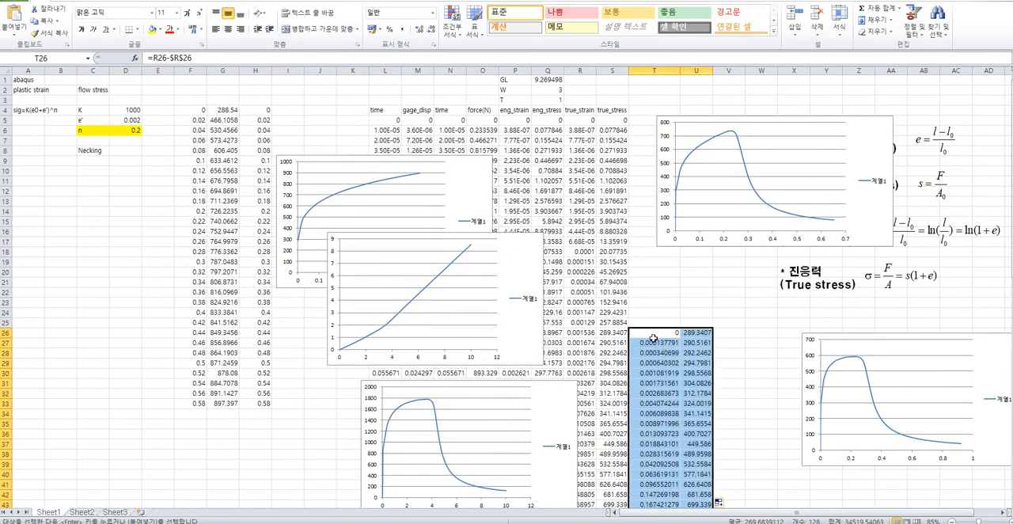
pyautogui.click(695, 372)
pyautogui.click(656, 333)
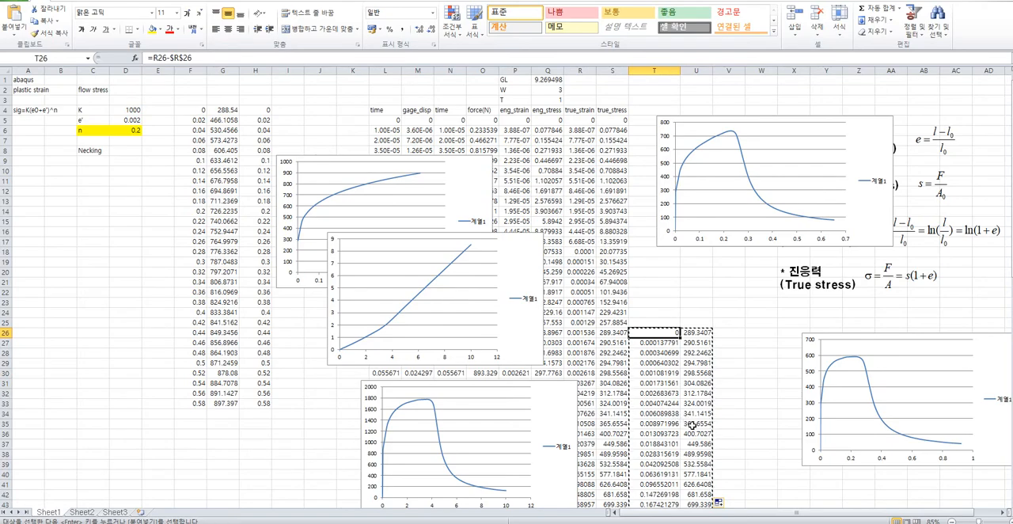
pyautogui.scroll(-1, 692, 436)
pyautogui.scroll(-5, 692, 436)
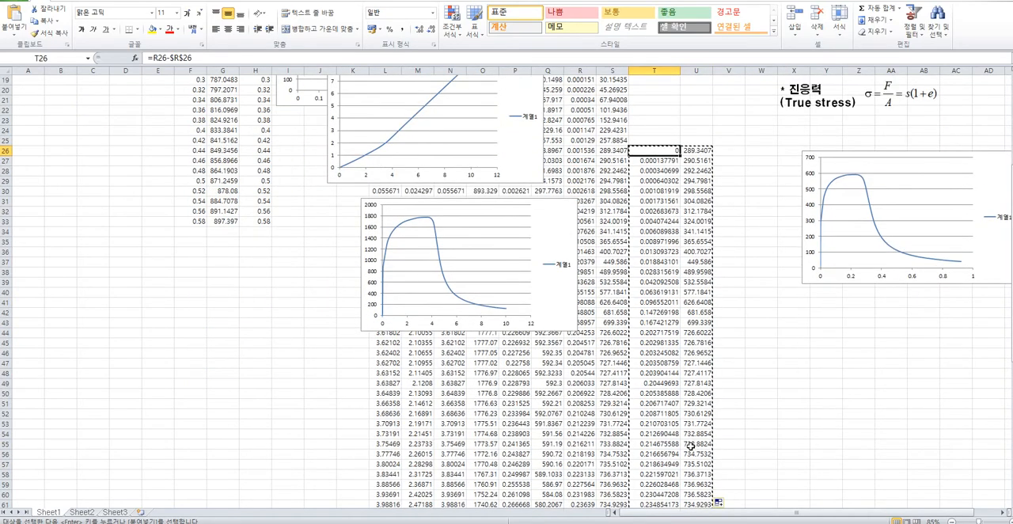
pyautogui.scroll(-10, 690, 447)
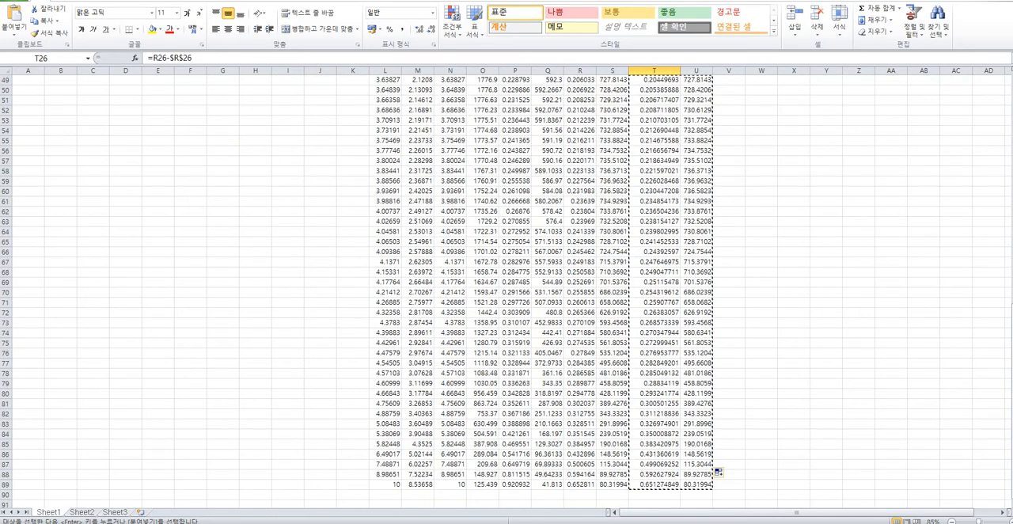
# Switch to Abaqus and inspect the yield stress and plastic strain table of Material-1 in the Property module.
pyautogui.hotkey('alt', 'Tab')
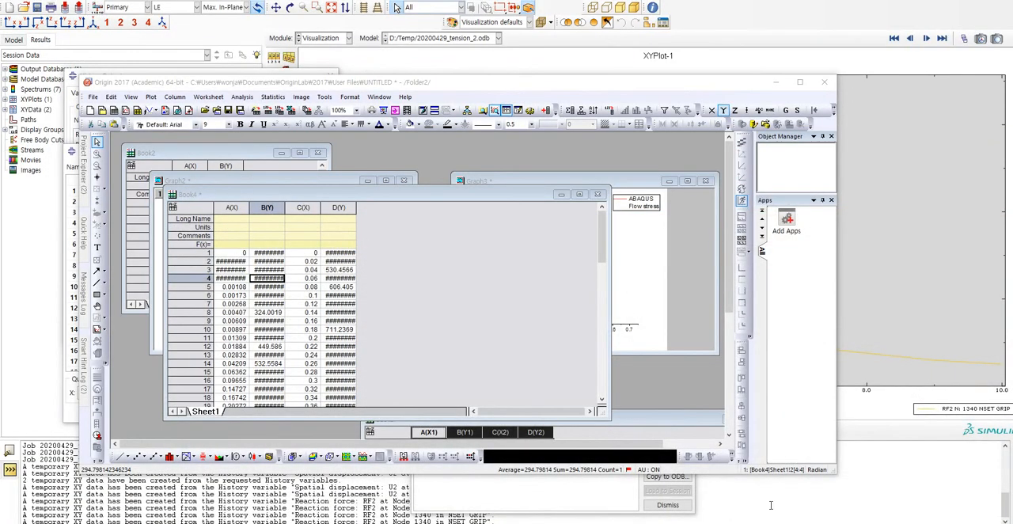
pyautogui.click(881, 311)
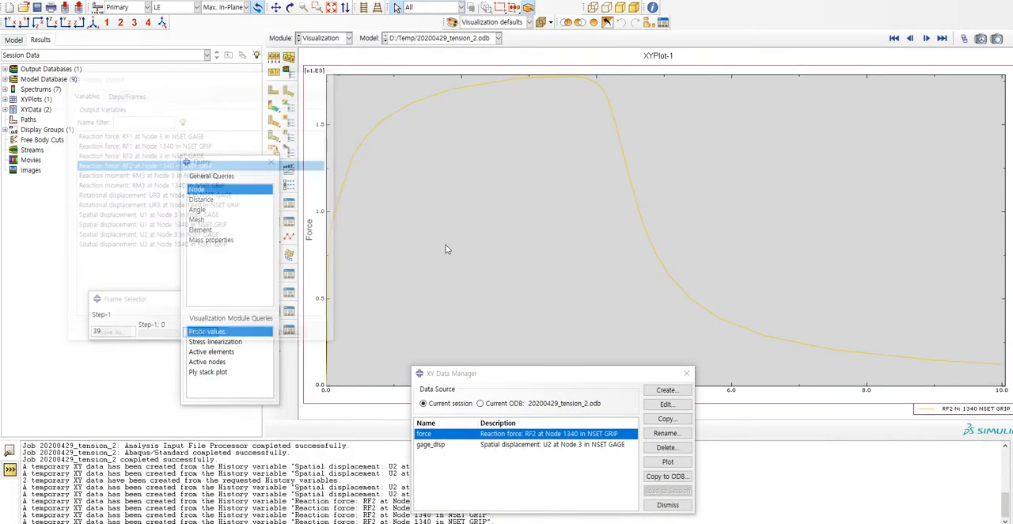
pyautogui.click(325, 37)
pyautogui.click(317, 59)
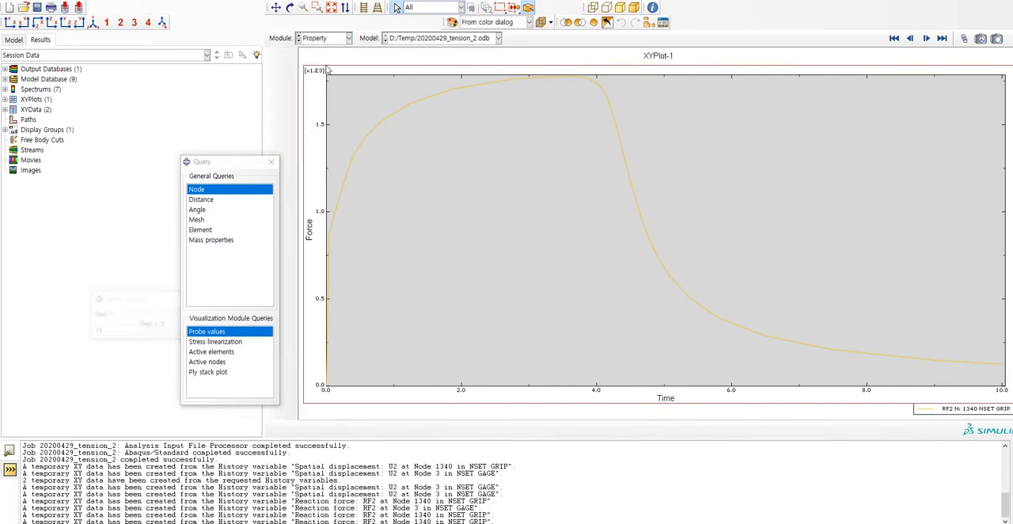
pyautogui.click(289, 57)
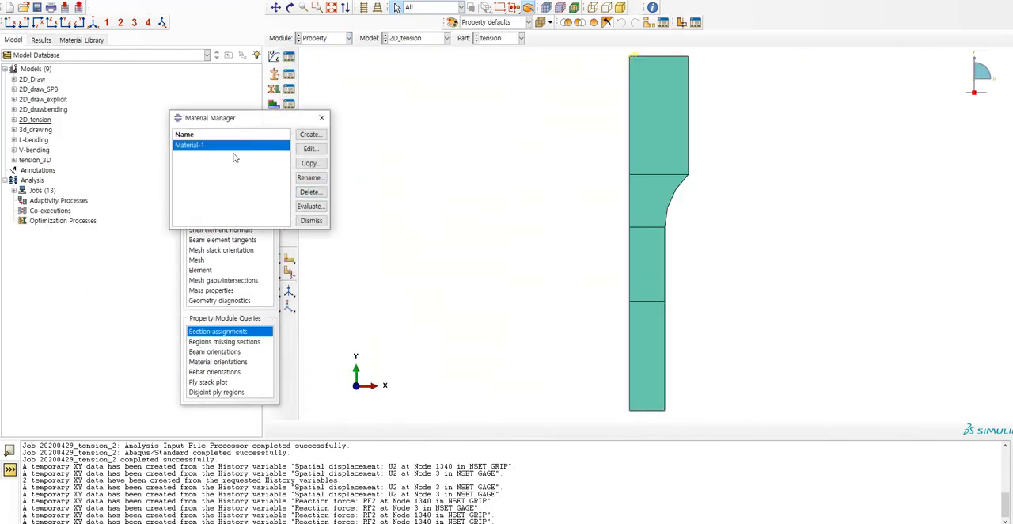
pyautogui.doubleClick(210, 148)
pyautogui.click(288, 164)
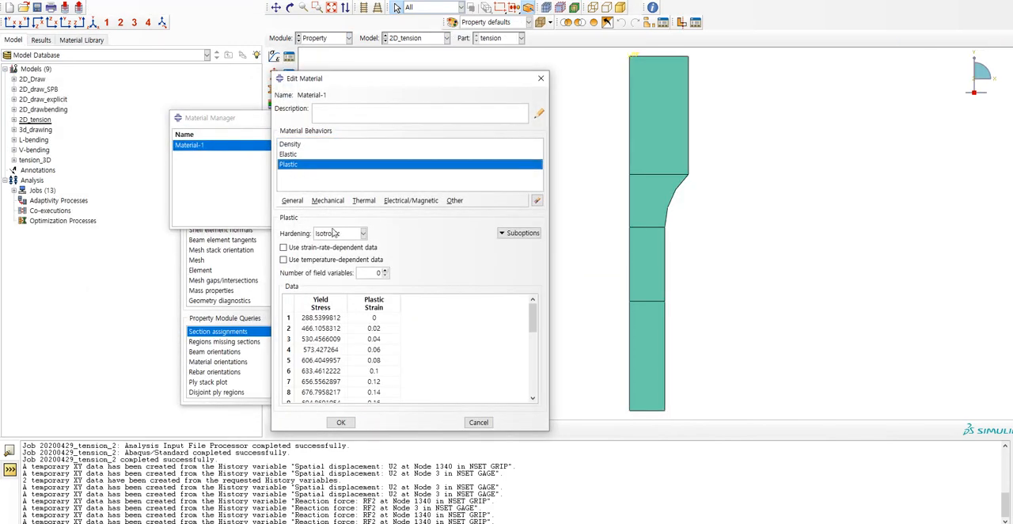
pyautogui.click(321, 303)
pyautogui.click(366, 311)
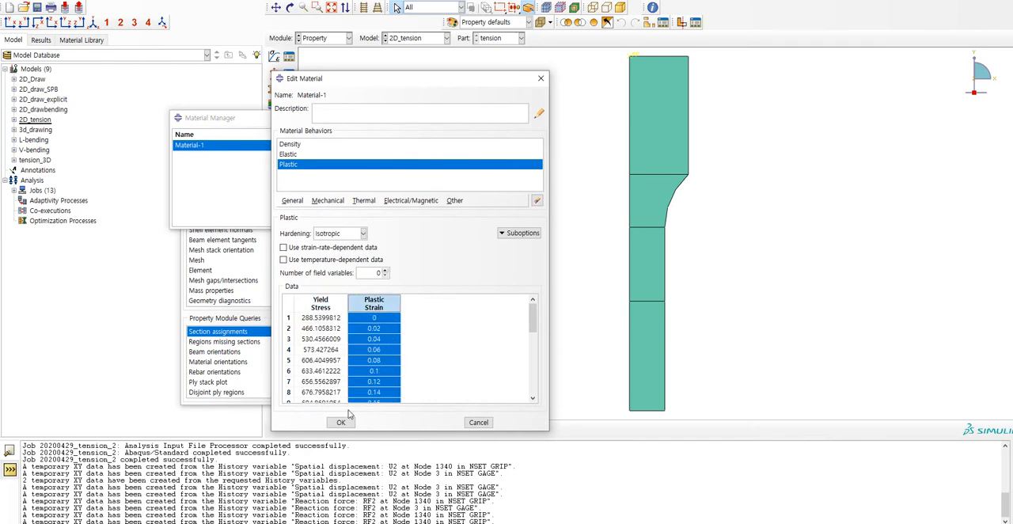
# Return to the Visualization module and show the strain contours on the deformed tension specimen.
pyautogui.click(331, 38)
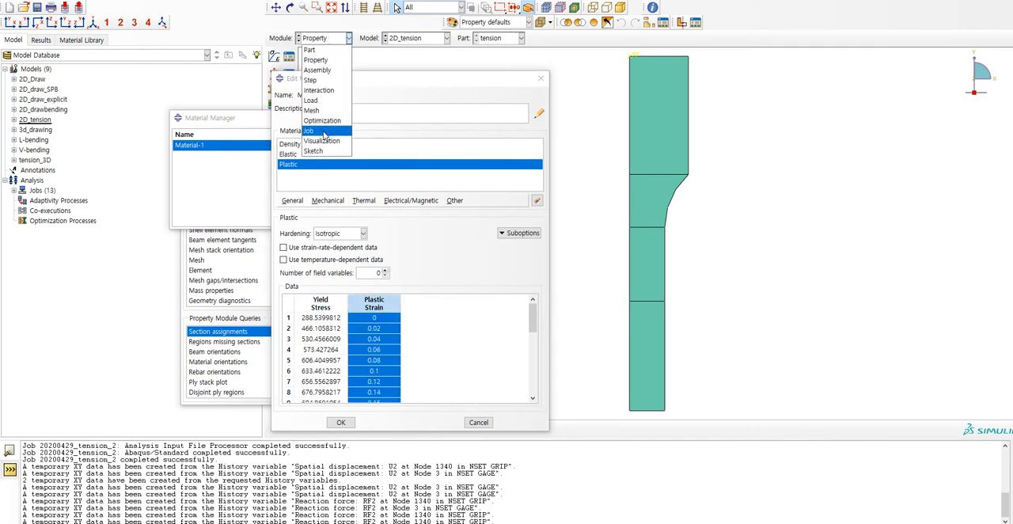
pyautogui.click(316, 131)
pyautogui.click(331, 38)
pyautogui.click(321, 140)
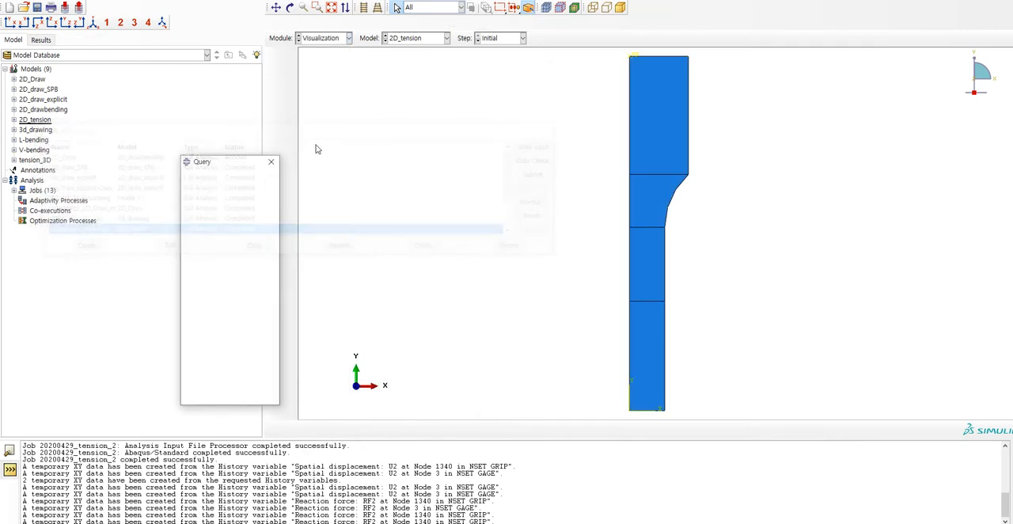
pyautogui.click(277, 108)
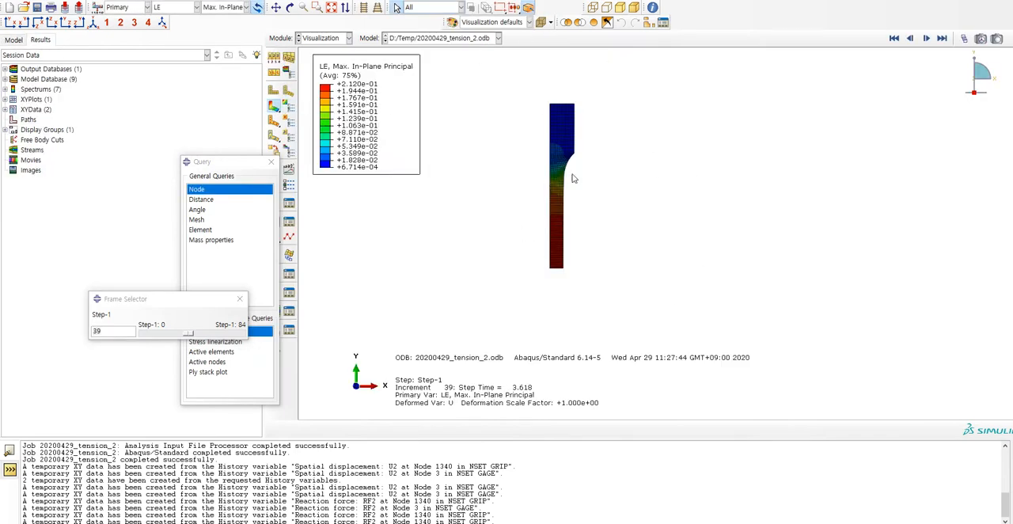
pyautogui.scroll(-7, 570, 65)
pyautogui.scroll(3, 584, 353)
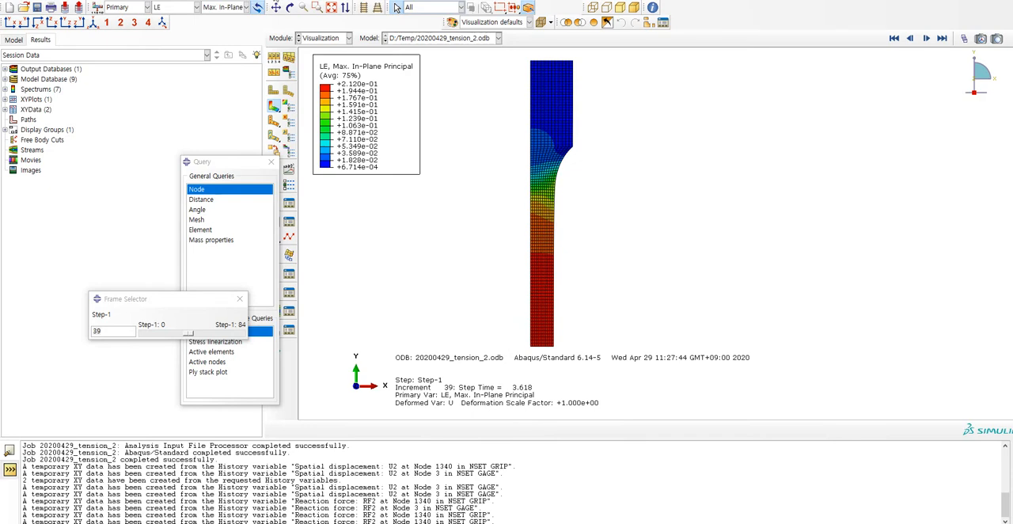
# Start creating XY data with ODB field output as the source.
pyautogui.click(260, 0)
pyautogui.moveTo(300, 50)
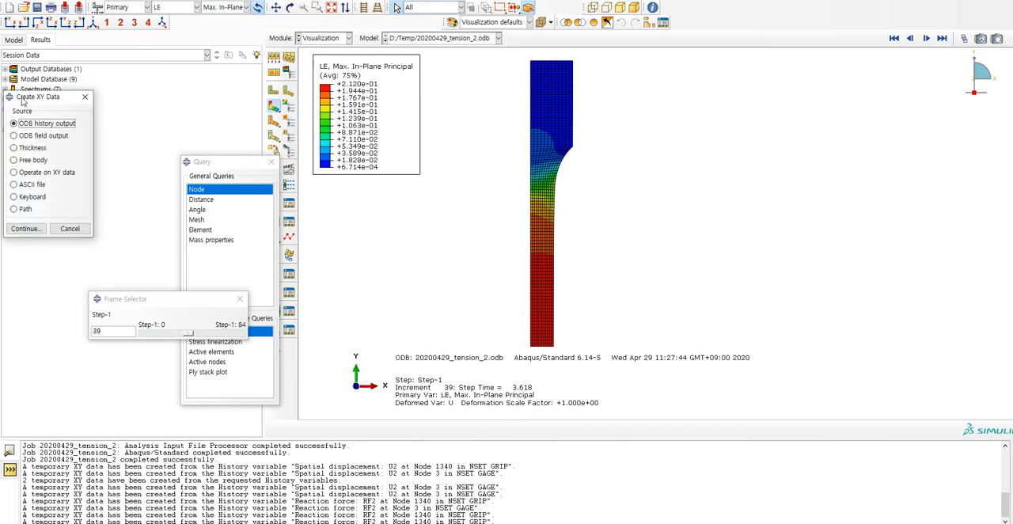
pyautogui.moveTo(24, 96); pyautogui.dragTo(273, 138)
pyautogui.click(286, 179)
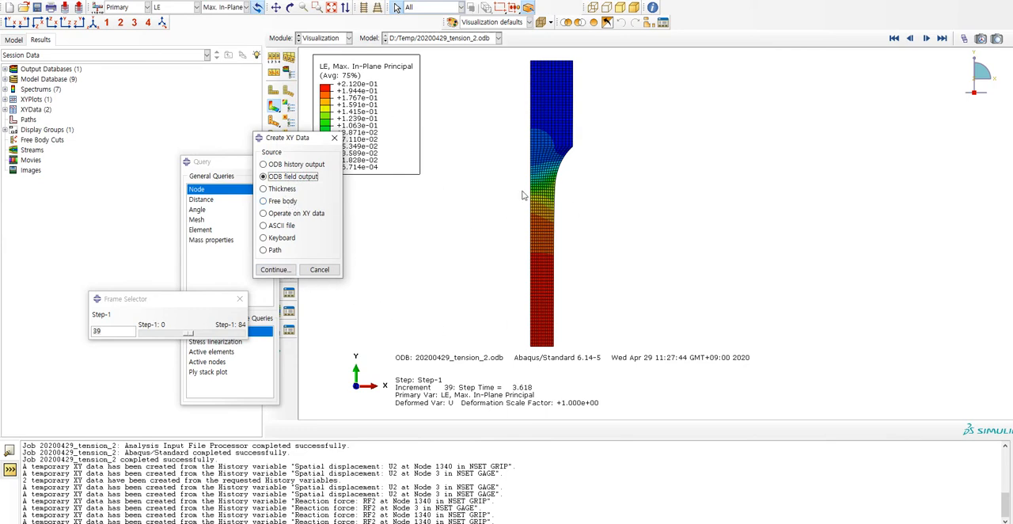
pyautogui.click(168, 9)
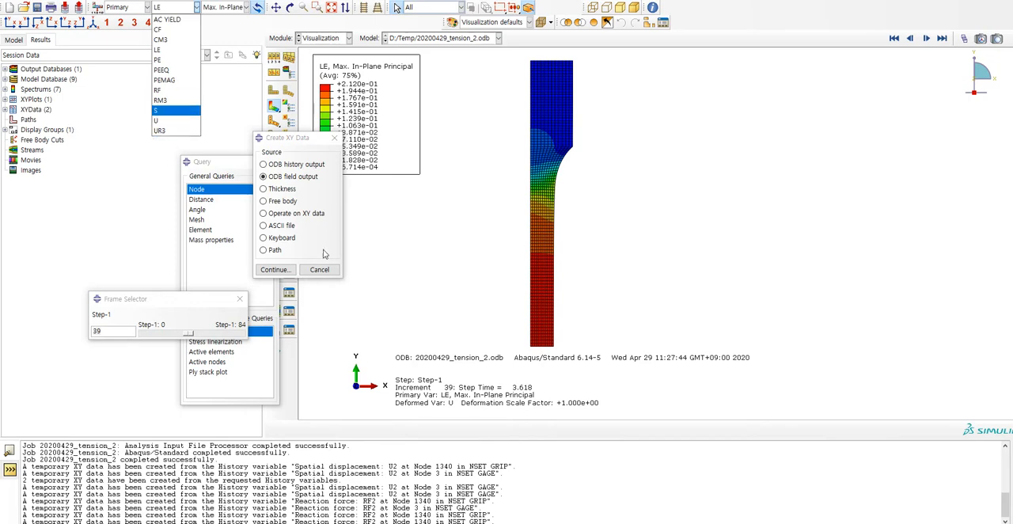
pyautogui.click(274, 271)
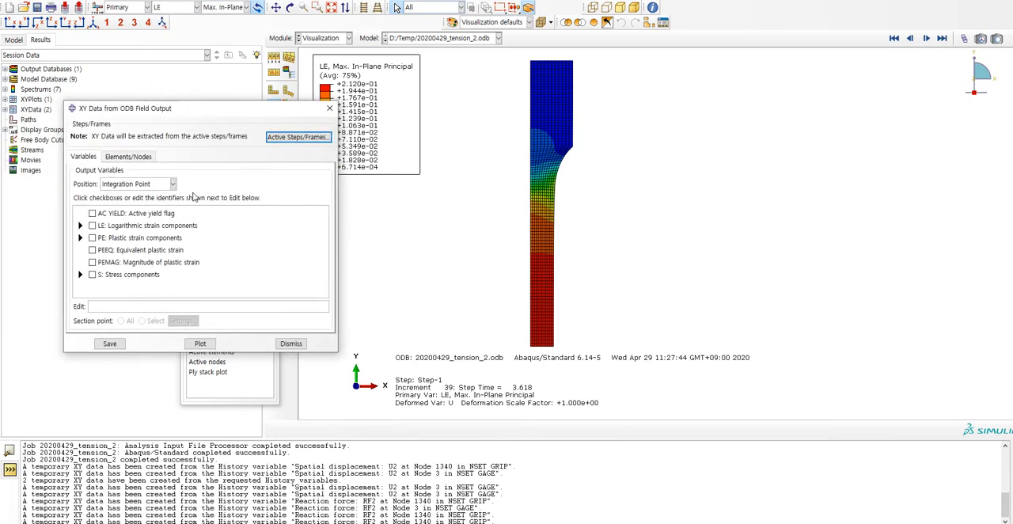
# Choose PEEQ and the Mises stress component at the integration point as output variables.
pyautogui.click(168, 184)
pyautogui.click(232, 189)
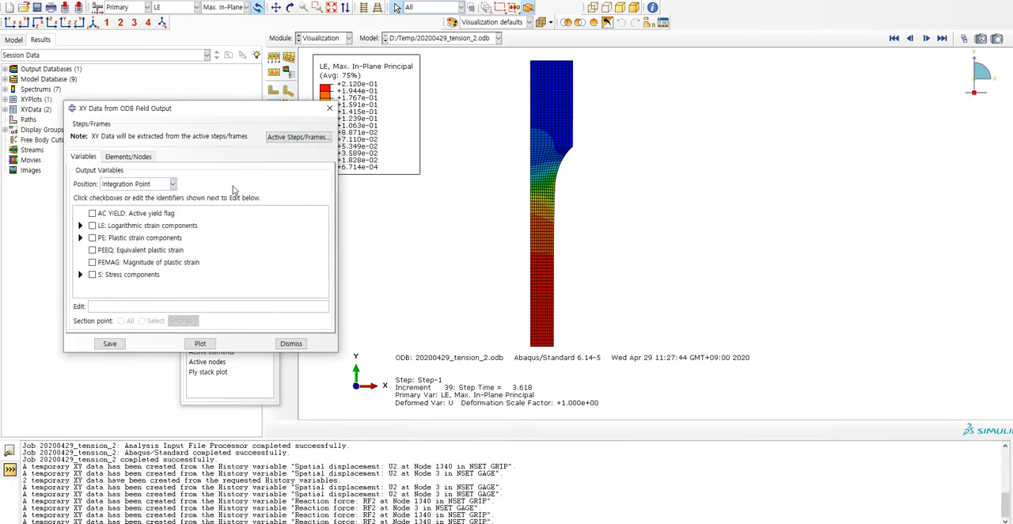
pyautogui.click(93, 250)
pyautogui.click(80, 275)
pyautogui.click(105, 284)
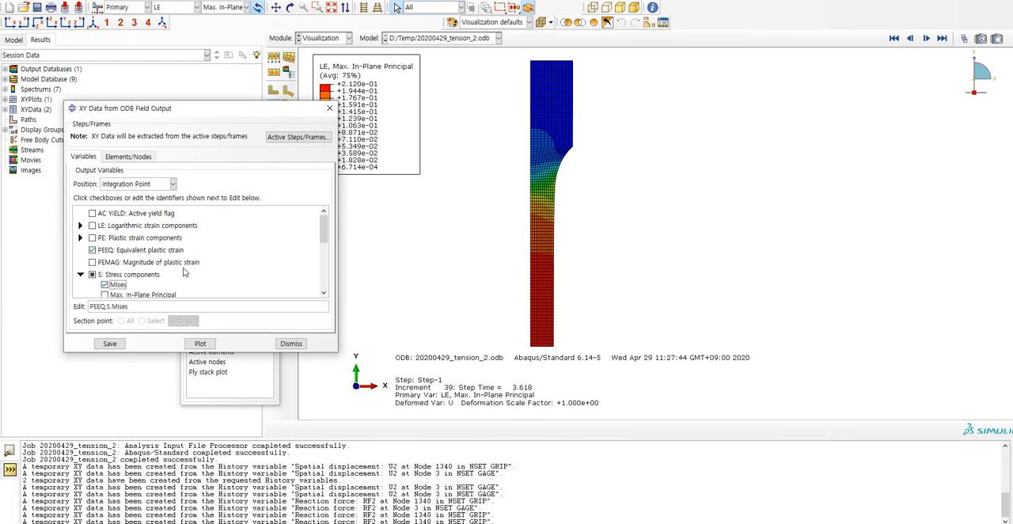
# Pick the element at the specimen's lower-left corner from the viewport and plot its PEEQ and Mises stress.
pyautogui.click(128, 156)
pyautogui.click(162, 186)
pyautogui.scroll(3, 516, 362)
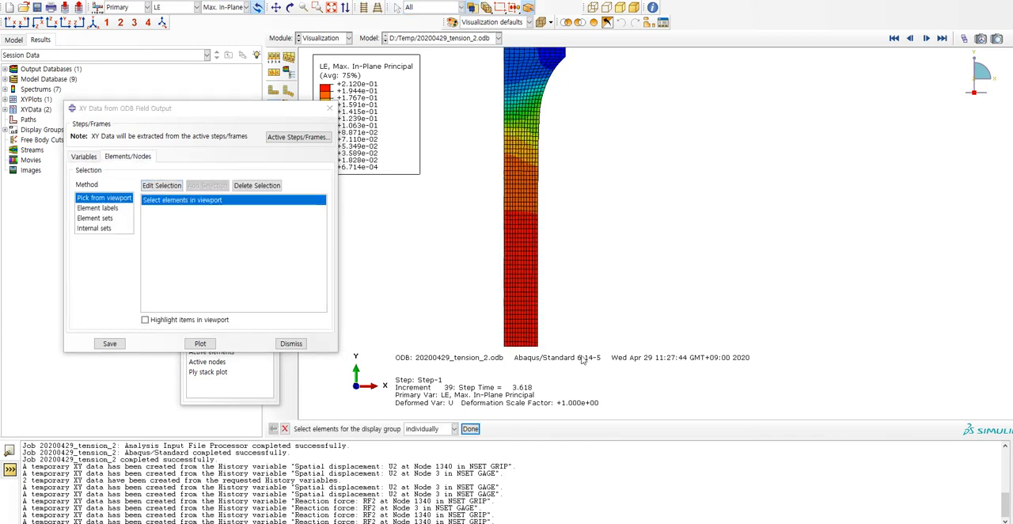
pyautogui.scroll(3, 509, 348)
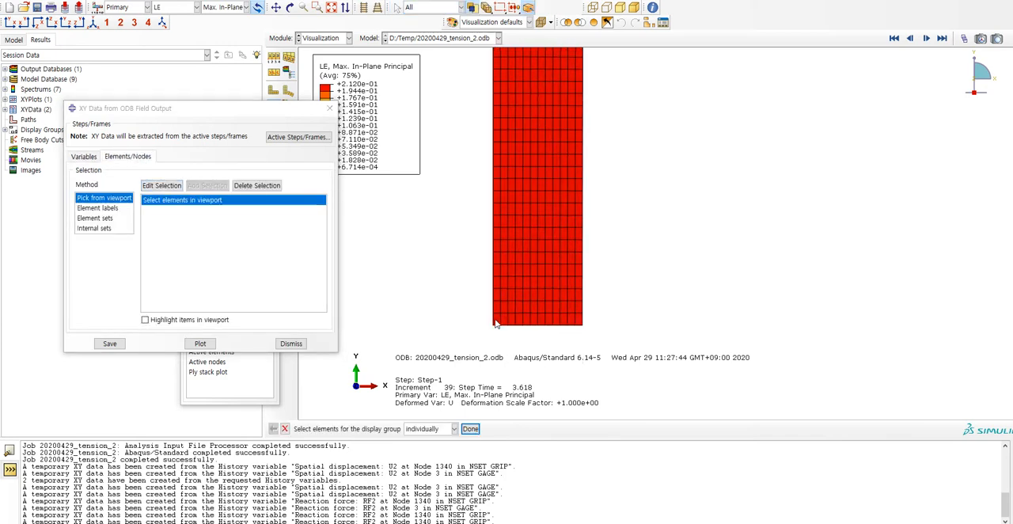
pyautogui.middleClick(675, 273)
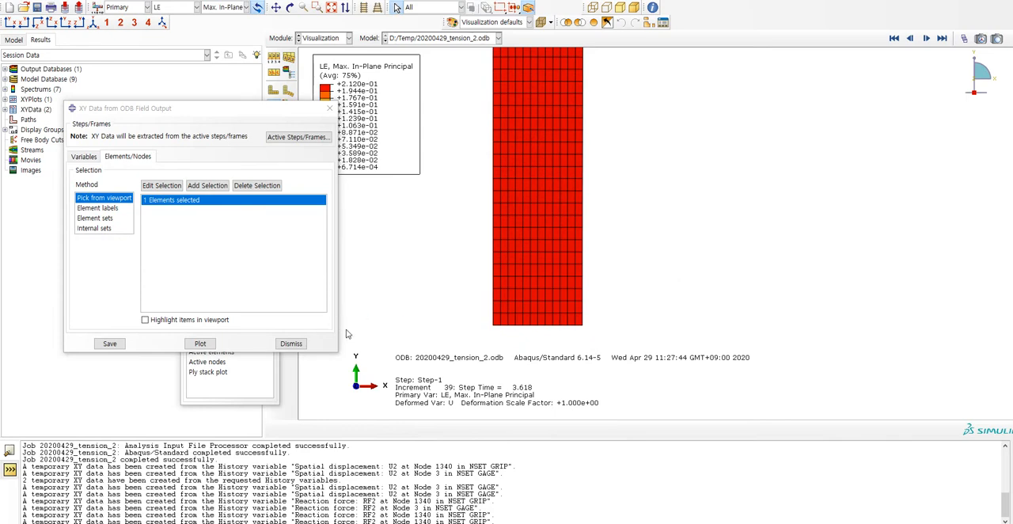
pyautogui.click(200, 344)
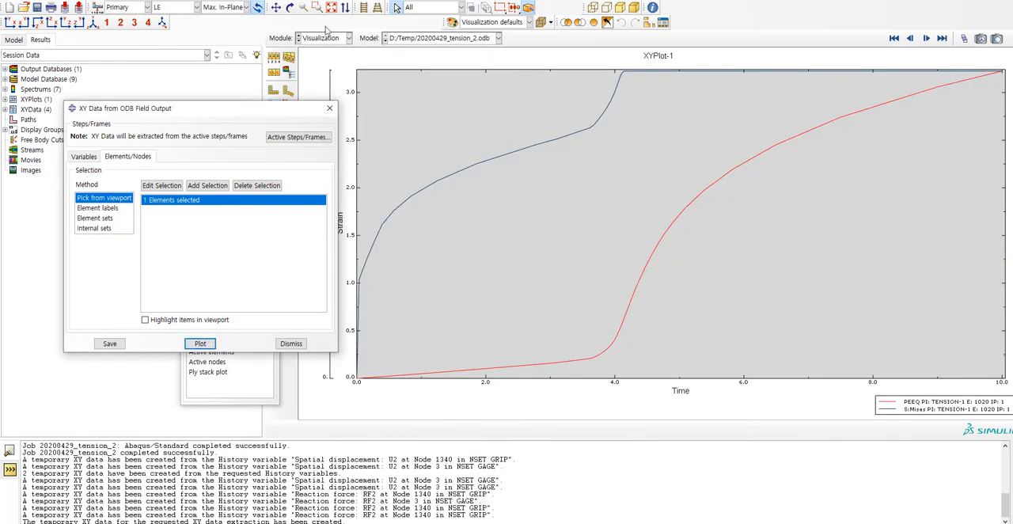
# Open the XY Data Manager and rename the extracted equivalent plastic strain data set to PEEQ.
pyautogui.click(263, 1)
pyautogui.moveTo(283, 46)
pyautogui.click(348, 49)
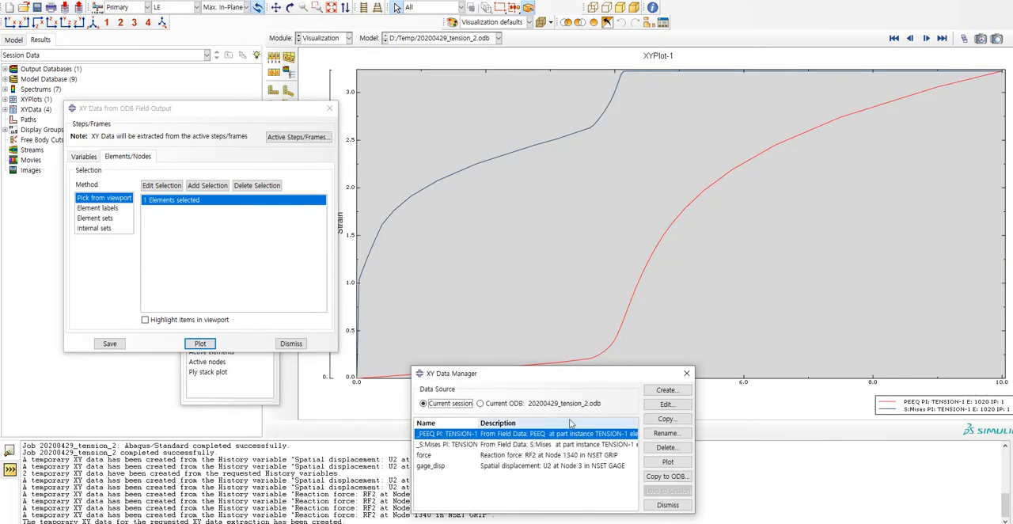
pyautogui.moveTo(570, 374); pyautogui.dragTo(629, 345)
pyautogui.doubleClick(550, 406)
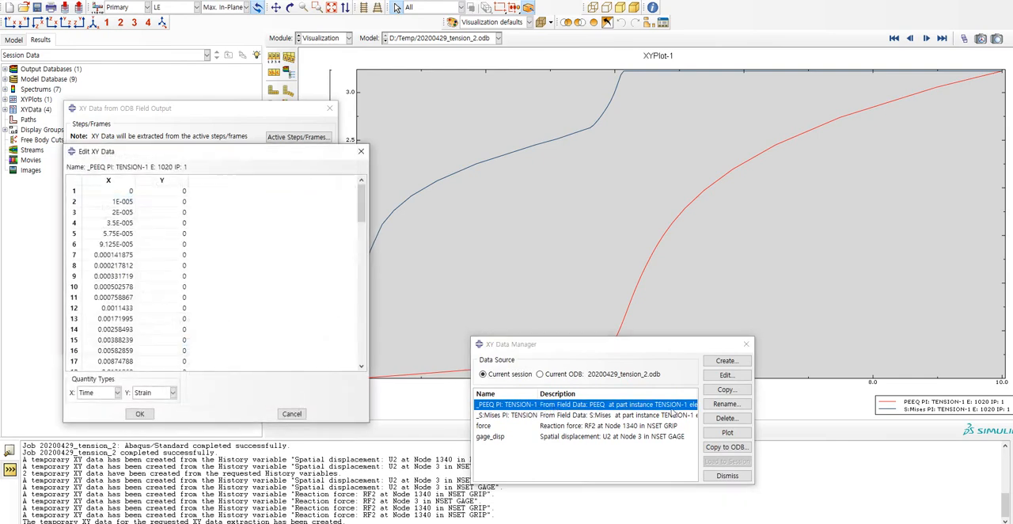
pyautogui.press('Escape')
pyautogui.click(727, 404)
pyautogui.write('PE')
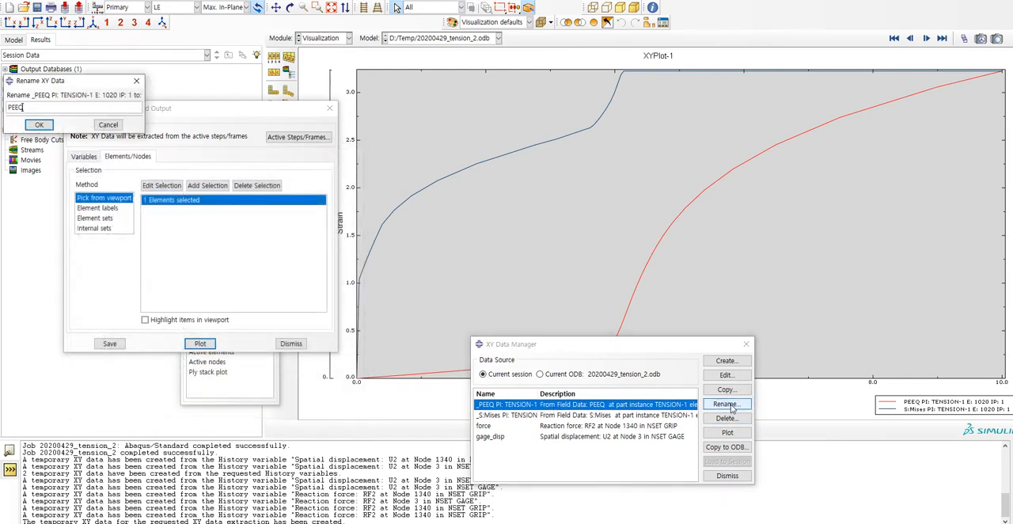
pyautogui.write('EQ')
pyautogui.press('Return')
# Rename the extracted Mises stress data set to MISES.
pyautogui.press('Down')
pyautogui.click(722, 404)
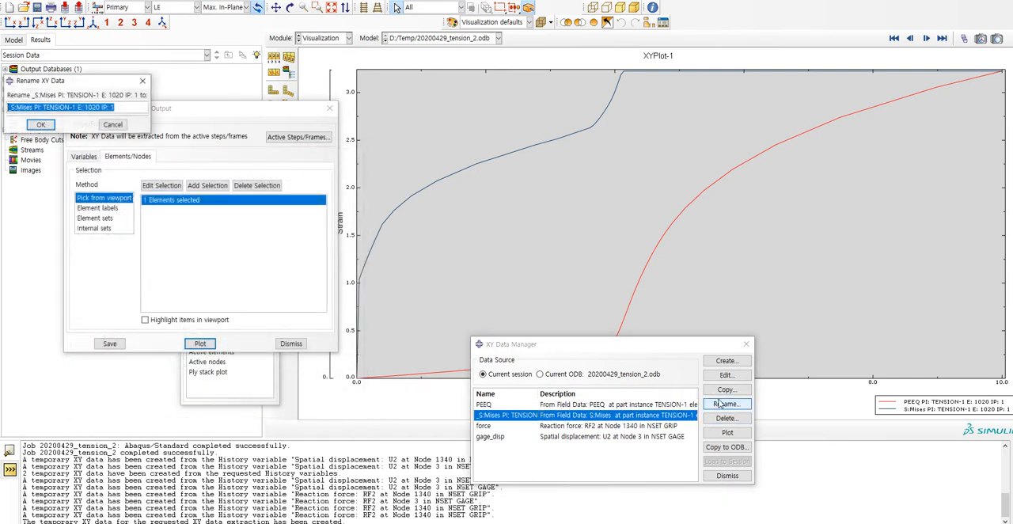
pyautogui.write('MISES')
pyautogui.press('Return')
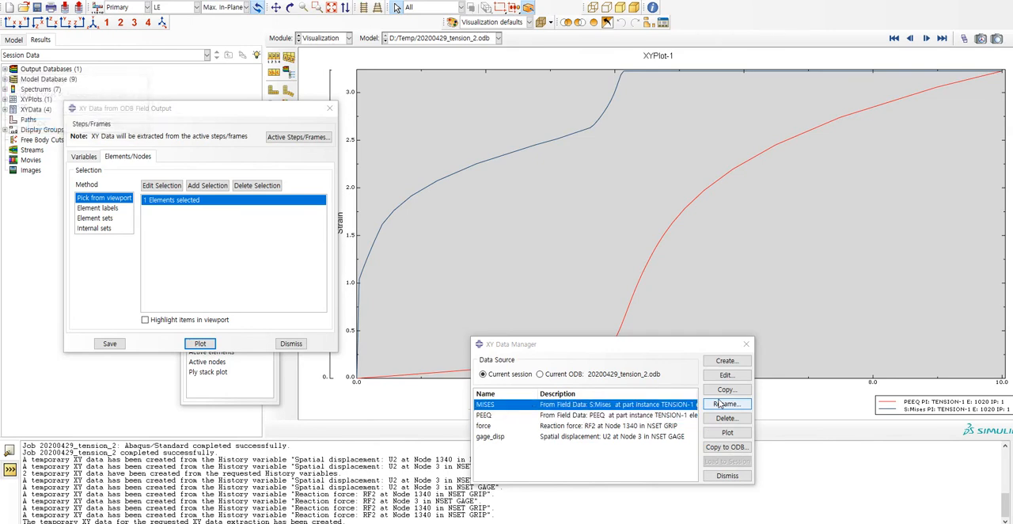
# Copy all X and Y values of the PEEQ data set and paste them into the Excel sheet starting at AG4.
pyautogui.doubleClick(672, 415)
pyautogui.moveTo(109, 180); pyautogui.dragTo(162, 181)
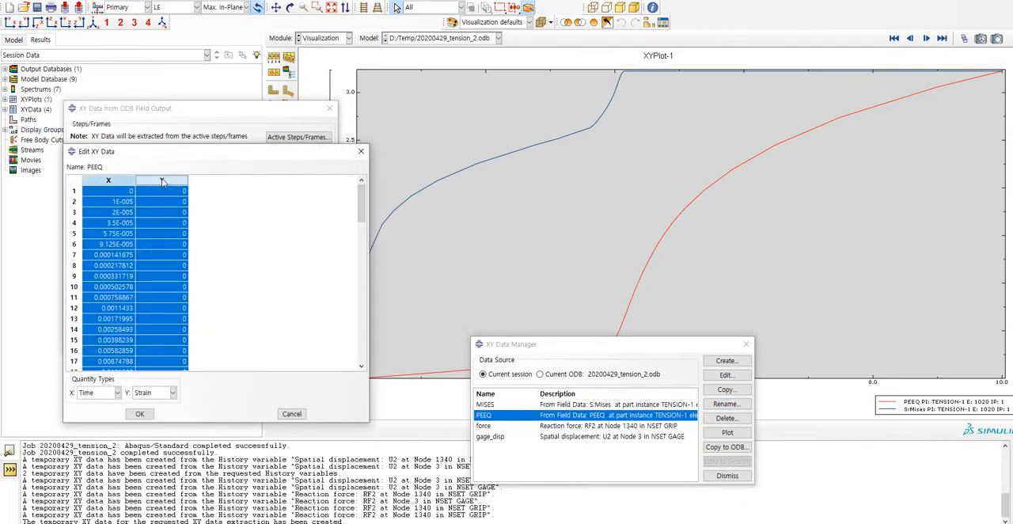
pyautogui.click(574, 522)
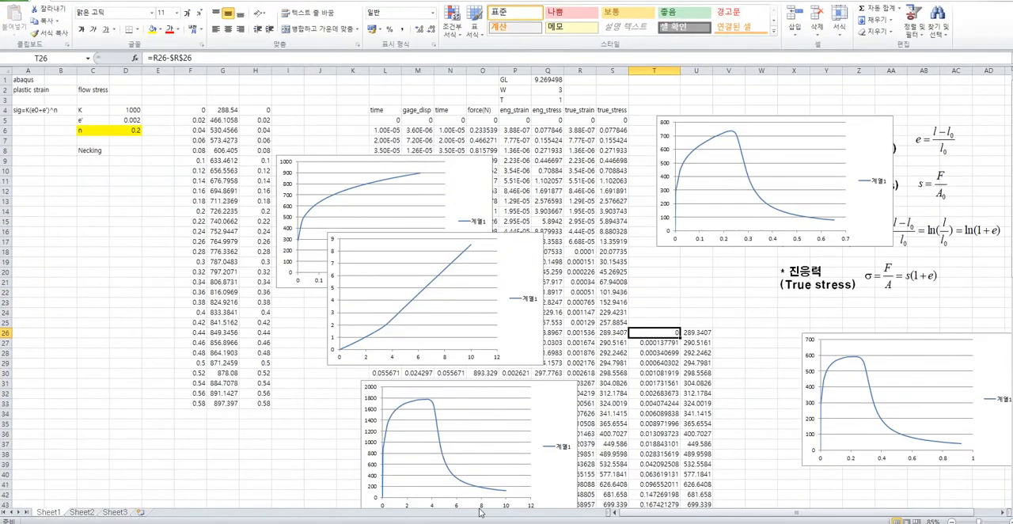
pyautogui.keyDown('ctrl'); pyautogui.scroll(-3, 831, 329); pyautogui.keyUp('ctrl')
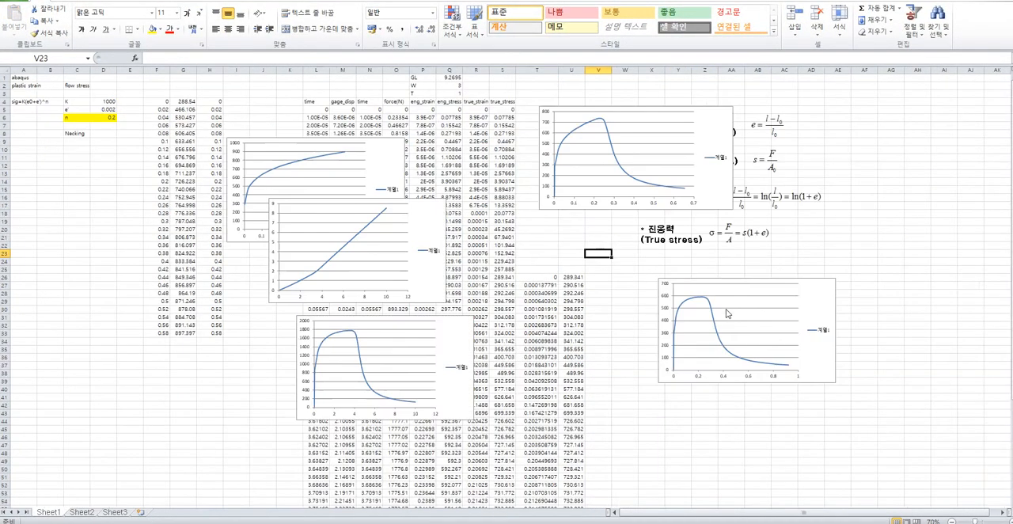
pyautogui.click(712, 95)
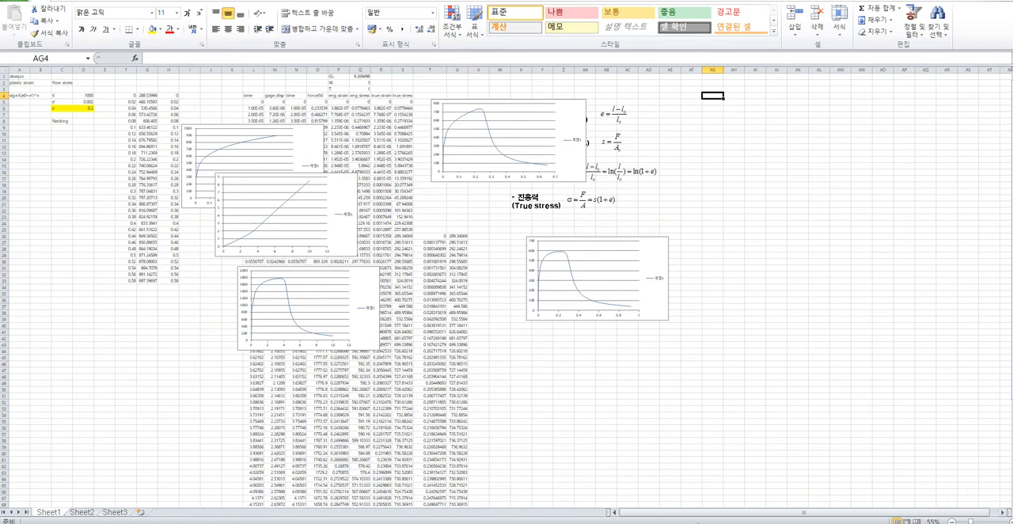
pyautogui.click(699, 523)
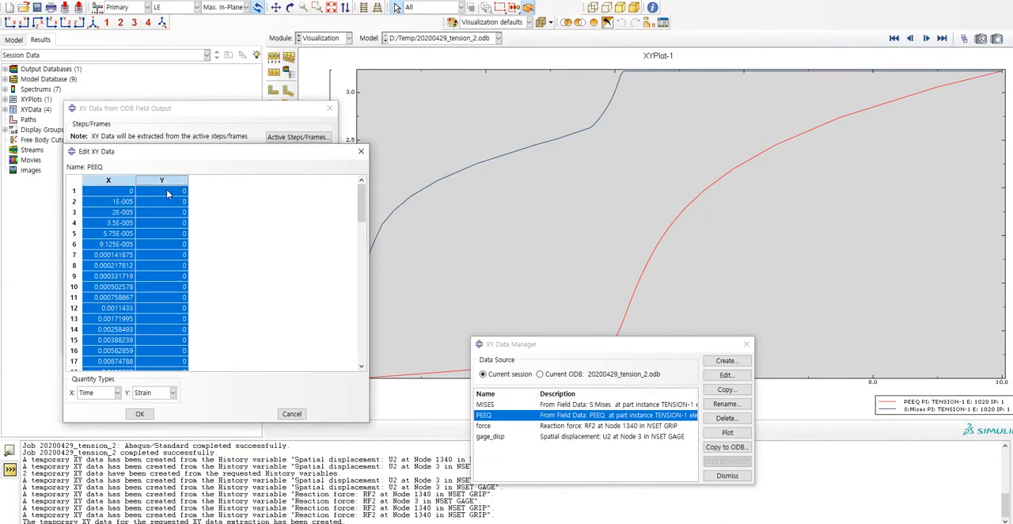
pyautogui.click(559, 523)
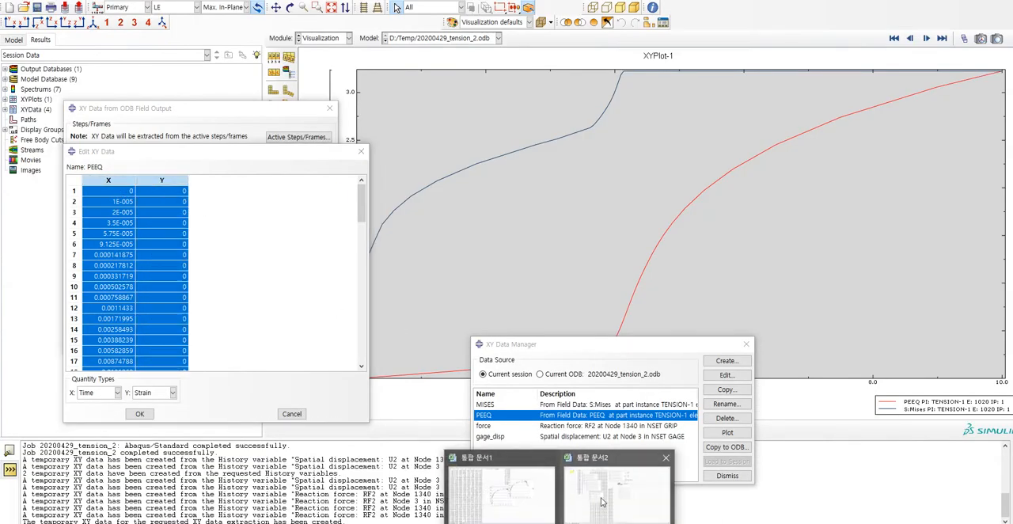
pyautogui.click(669, 512)
pyautogui.hotkey('ctrl', 'v')
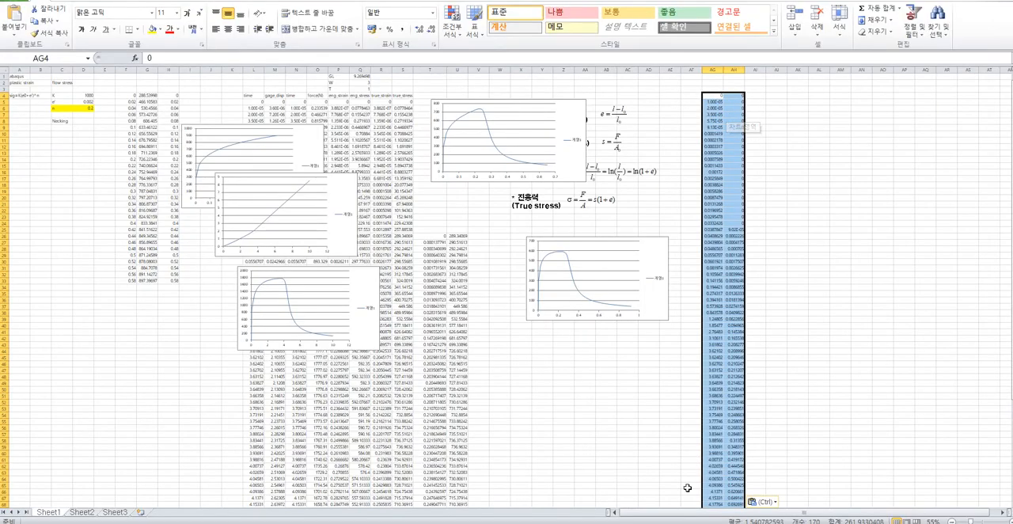
# Copy all X and Y values of the MISES data set and paste them into the Excel sheet starting at AI4.
pyautogui.hotkey('alt', 'Tab')
pyautogui.doubleClick(553, 405)
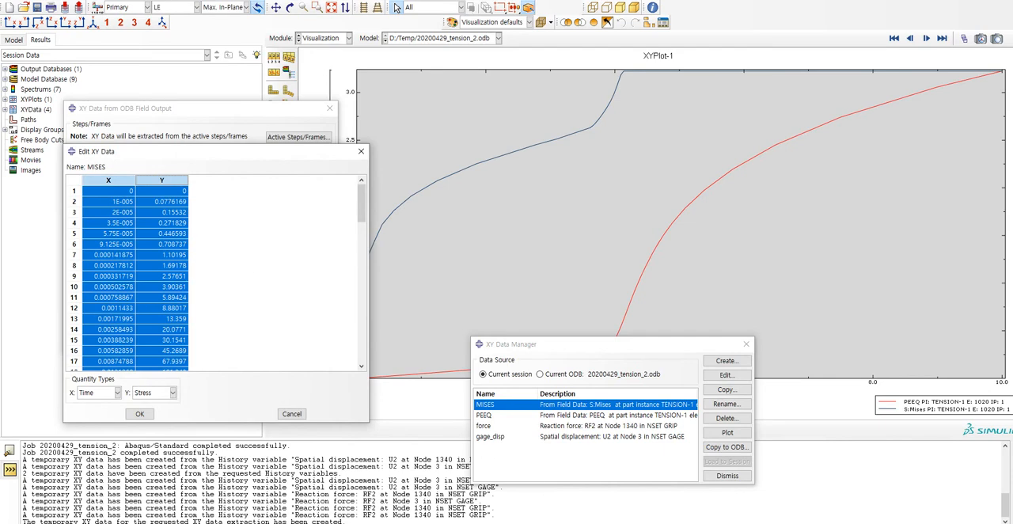
pyautogui.click(621, 495)
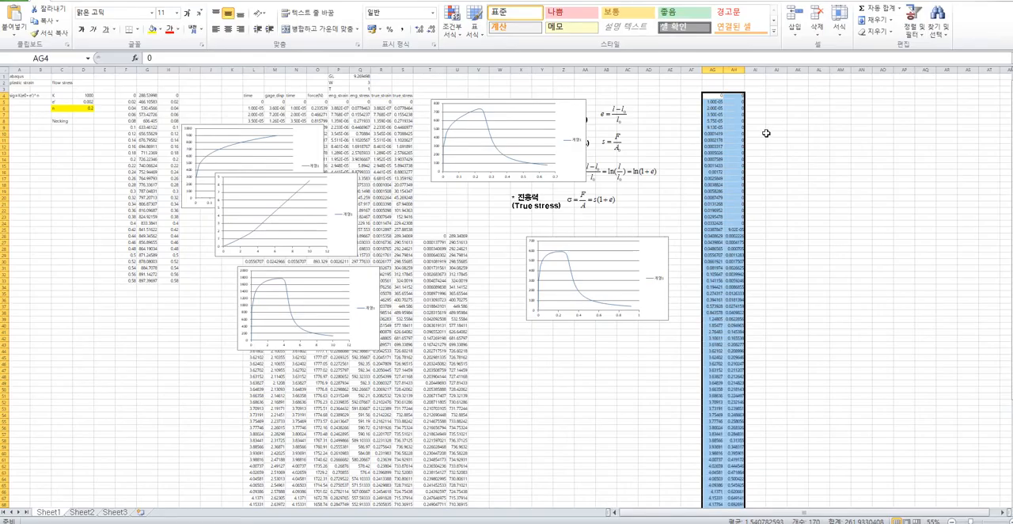
pyautogui.click(755, 101)
pyautogui.click(756, 96)
pyautogui.hotkey('ctrl', 'v')
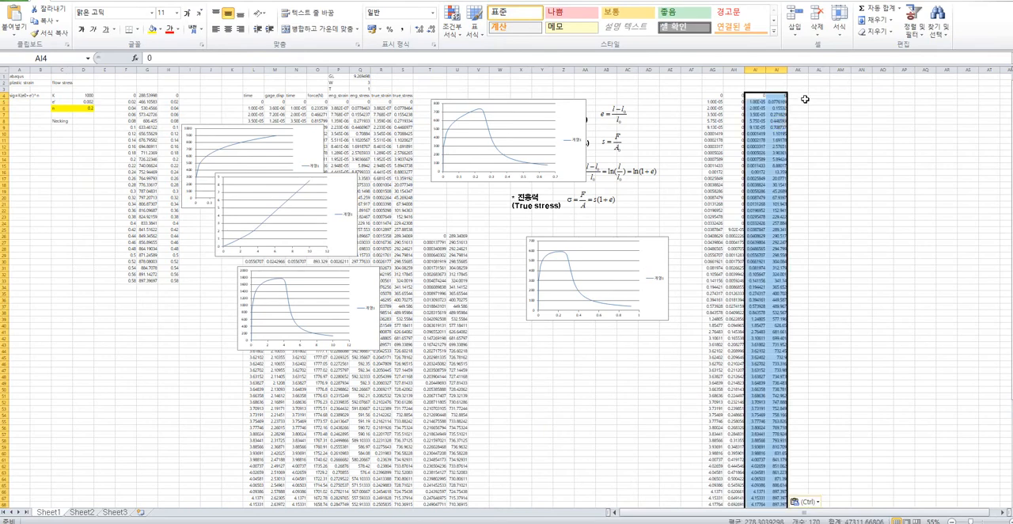
# Label the pasted value columns PEEQ in AH3 and S_MISES in AJ3.
pyautogui.click(734, 90)
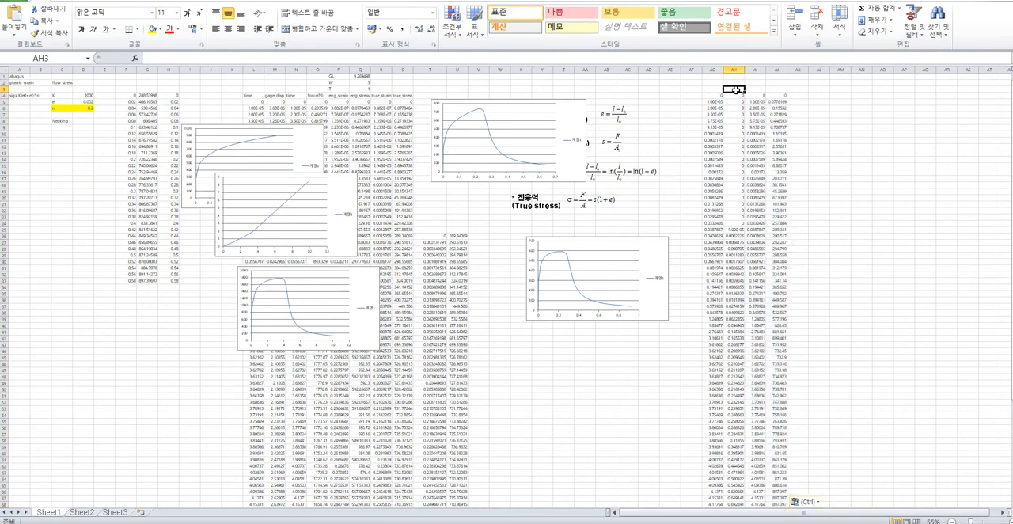
pyautogui.write('PEQ')
pyautogui.press('Tab')
pyautogui.press('Tab')
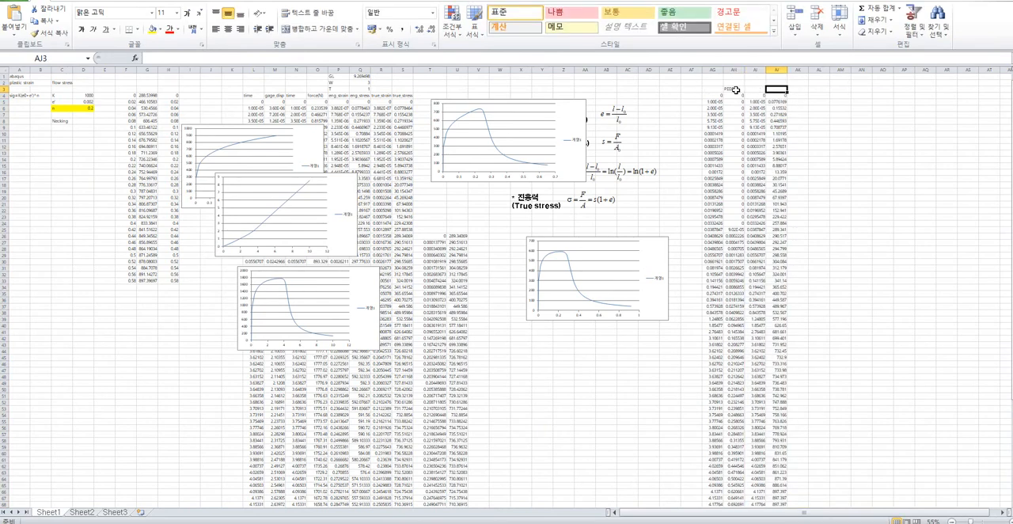
pyautogui.write('ES')
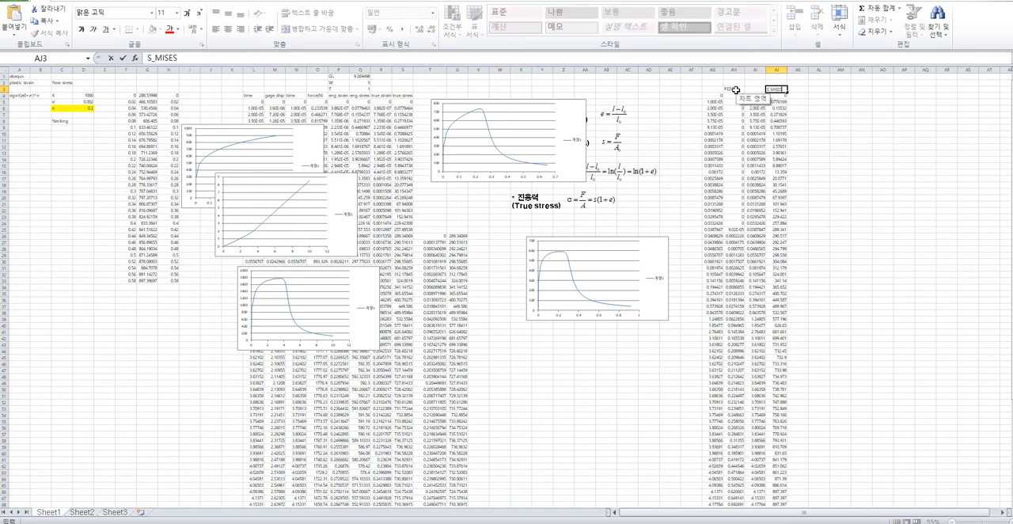
pyautogui.press('Return')
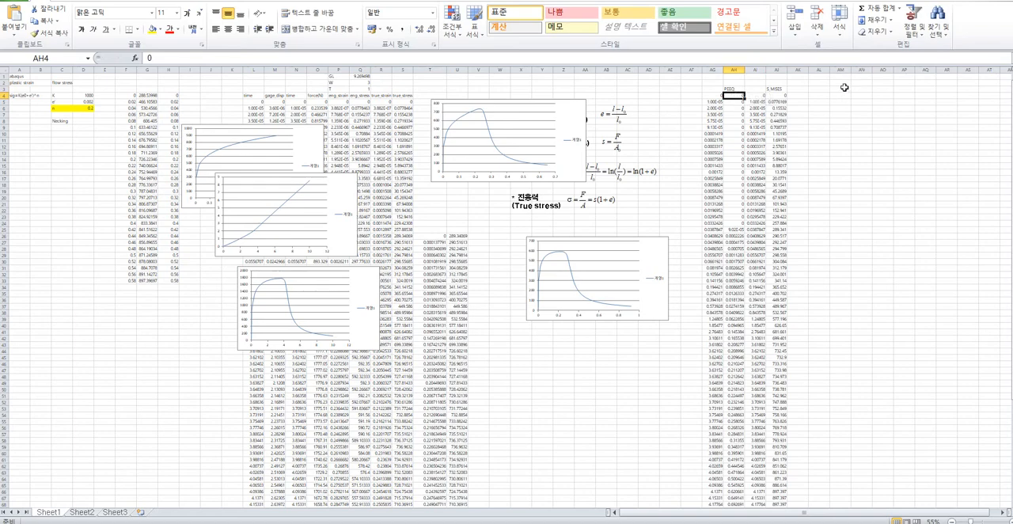
# Enter a formula in AK4 that references the first PEEQ value in AH4.
pyautogui.keyDown('ctrl'); pyautogui.scroll(1, 780, 90); pyautogui.keyUp('ctrl')
pyautogui.click(897, 110)
pyautogui.press('Right')
pyautogui.press('Right')
pyautogui.press('Right')
pyautogui.press('Right')
pyautogui.press('Right')
pyautogui.press('Right')
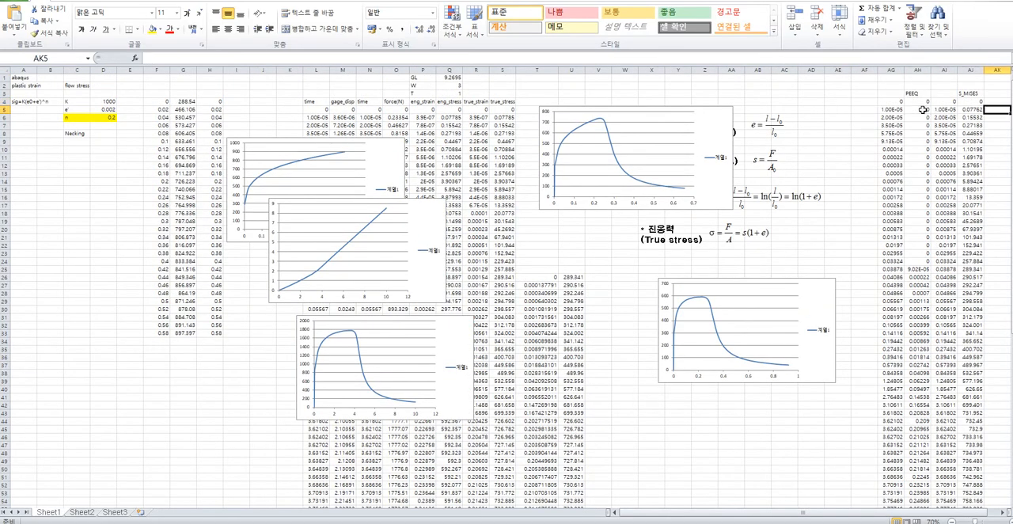
pyautogui.press('Up')
pyautogui.click(924, 103)
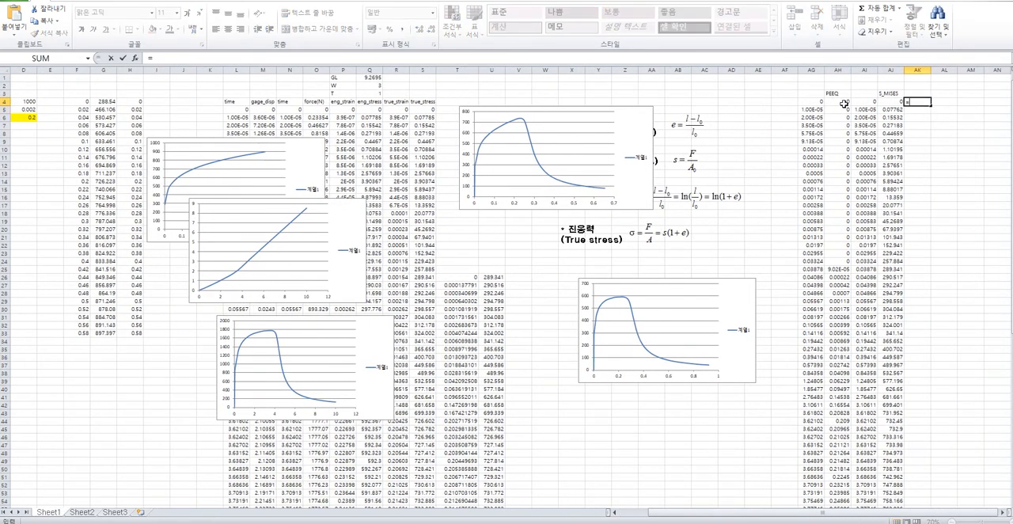
pyautogui.press('Right')
pyautogui.write('=')
pyautogui.click(870, 103)
pyautogui.press('Return')
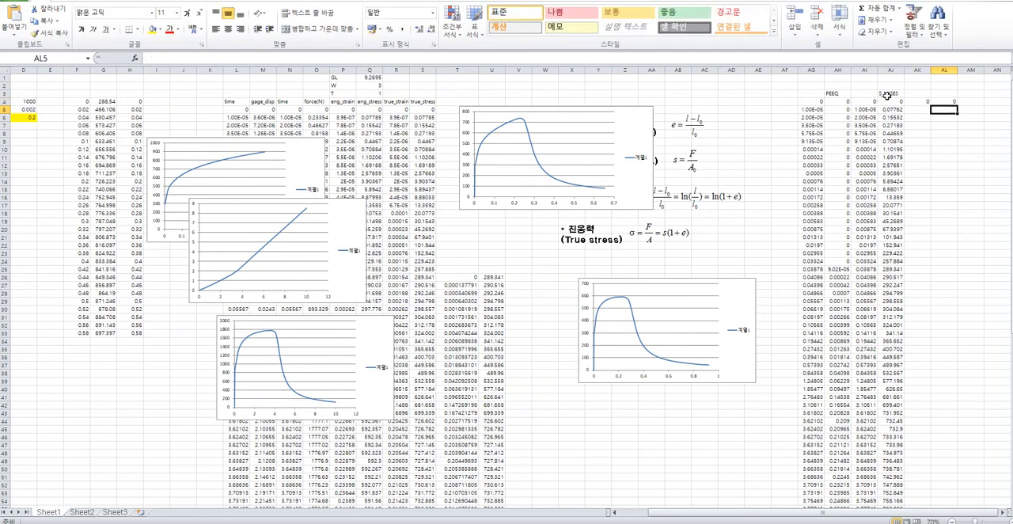
# Reference the first S_MISES value in AJ4 from AL4, and extend both formulas down to row 88.
pyautogui.click(942, 100)
pyautogui.write('=')
pyautogui.click(894, 103)
pyautogui.press('Return')
pyautogui.moveTo(920, 102); pyautogui.dragTo(935, 495)
# Copy AK4:AL88 and replace the data in columns A and B of Origin's Book4 with it.
pyautogui.hotkey('ctrl', 'c')
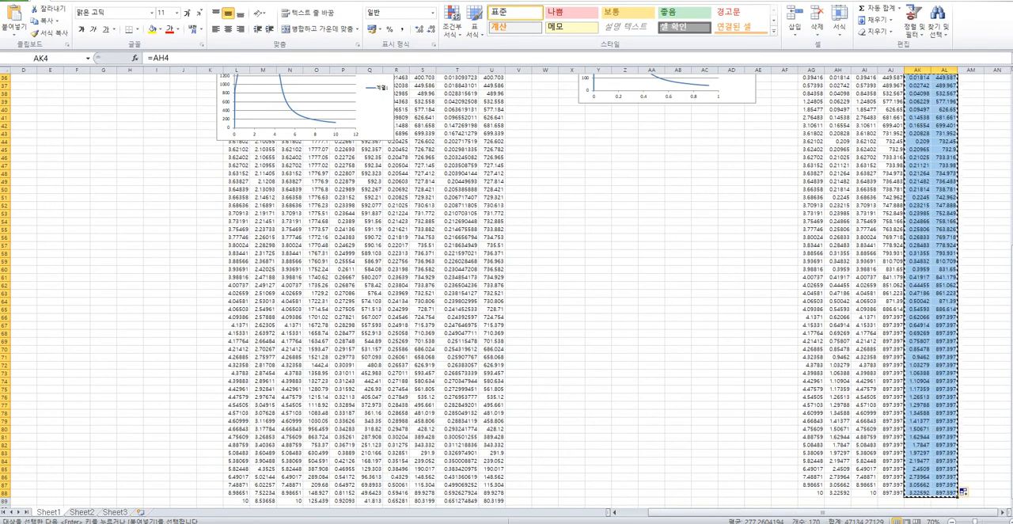
pyautogui.hotkey('alt', 'Tab')
pyautogui.click(273, 254)
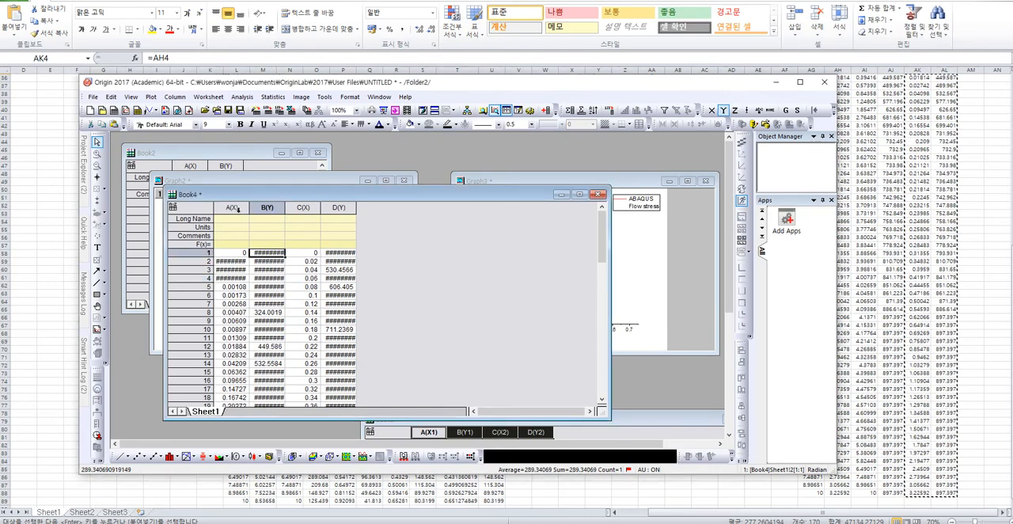
pyautogui.moveTo(233, 209); pyautogui.dragTo(266, 209)
pyautogui.press('Delete')
pyautogui.moveTo(357, 209); pyautogui.dragTo(381, 209)
pyautogui.click(268, 270)
pyautogui.click(244, 253)
pyautogui.hotkey('ctrl', 'v')
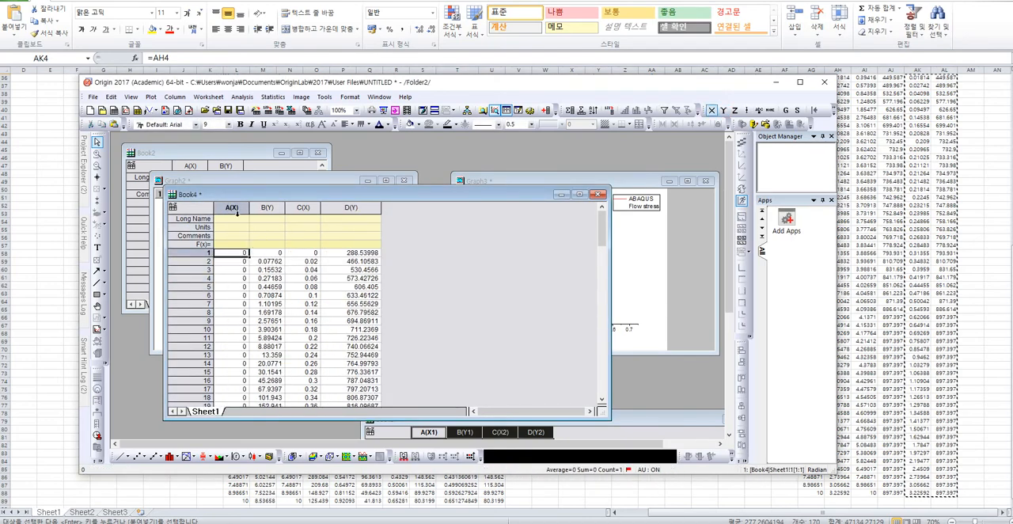
# Try plotting all four Book4 columns as a line graph, and delete that graph.
pyautogui.hotkey('ctrl', 'a')
pyautogui.click(187, 457)
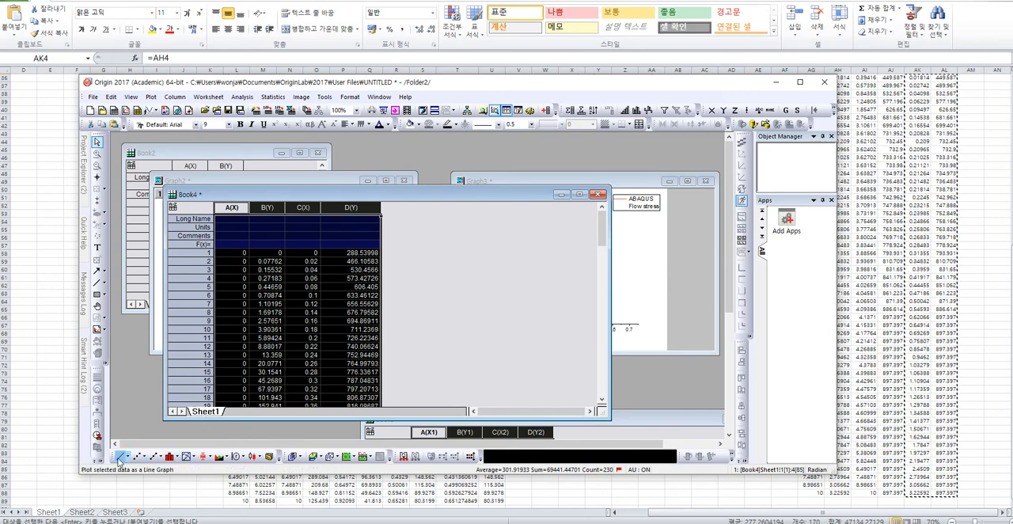
pyautogui.click(458, 236)
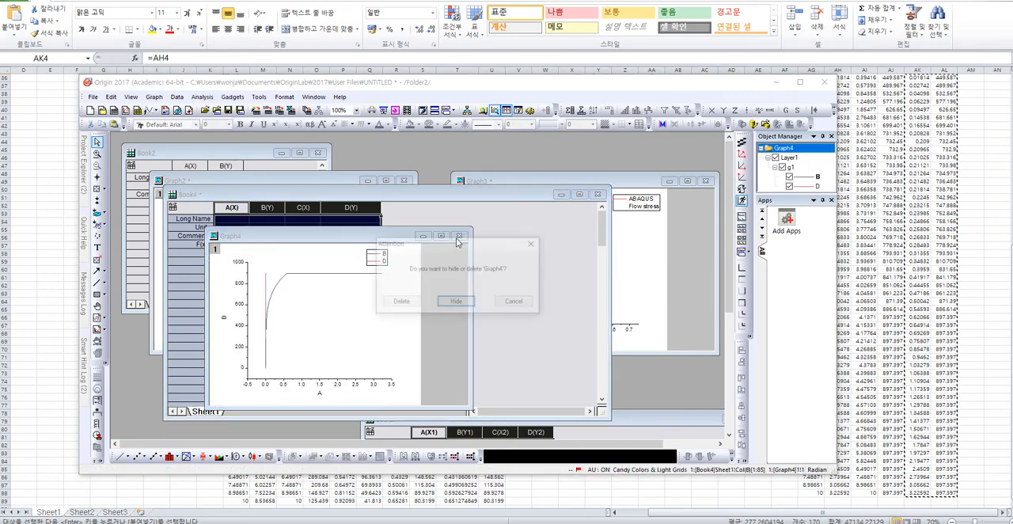
pyautogui.click(399, 302)
pyautogui.click(350, 304)
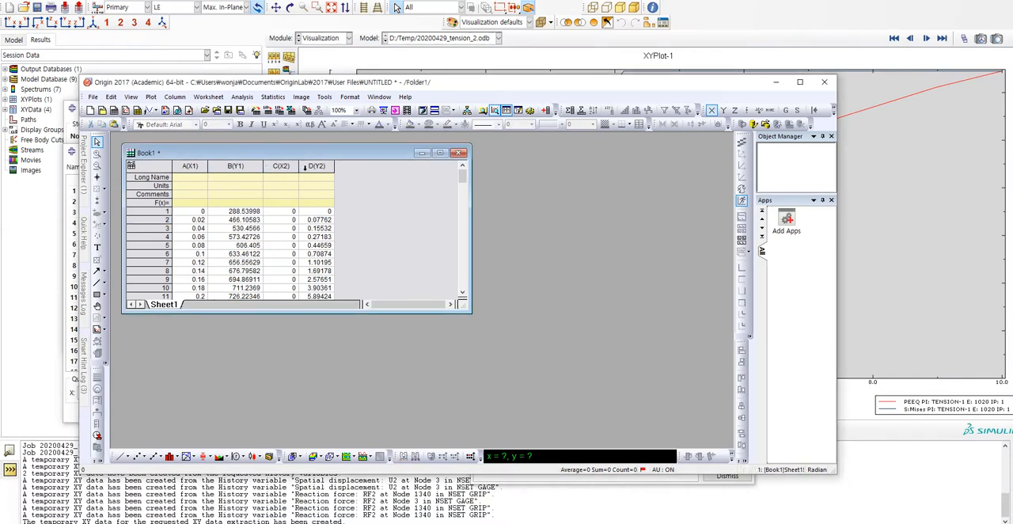
# Enlarge the Book1 worksheet window and check its flow stress and PEEQ–Mises column pairs.
pyautogui.moveTo(470, 313); pyautogui.dragTo(556, 407)
pyautogui.moveTo(190, 166); pyautogui.dragTo(362, 287)
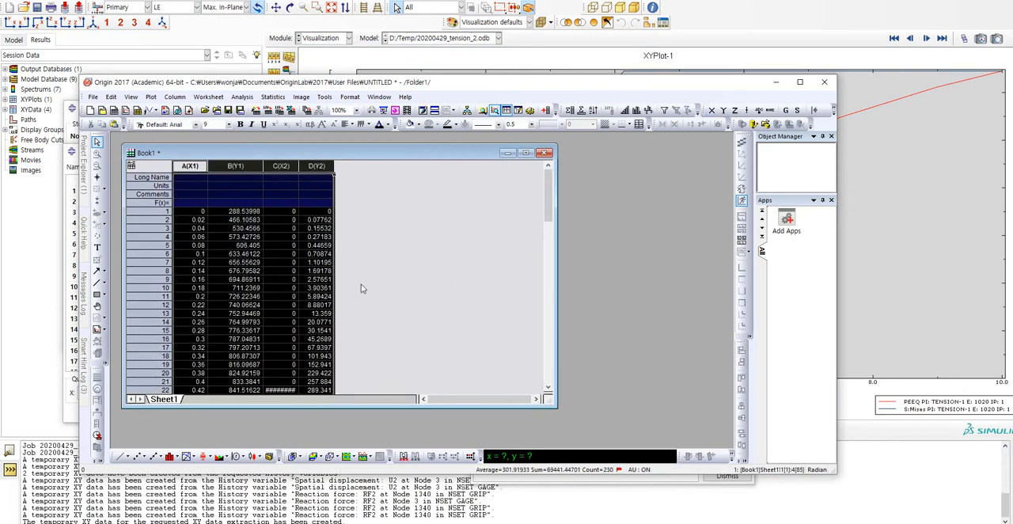
pyautogui.click(281, 253)
# Switch to Abaqus and close the Edit XY Data and XY Data from ODB Field Output dialogs.
pyautogui.hotkey('alt', 'Tab')
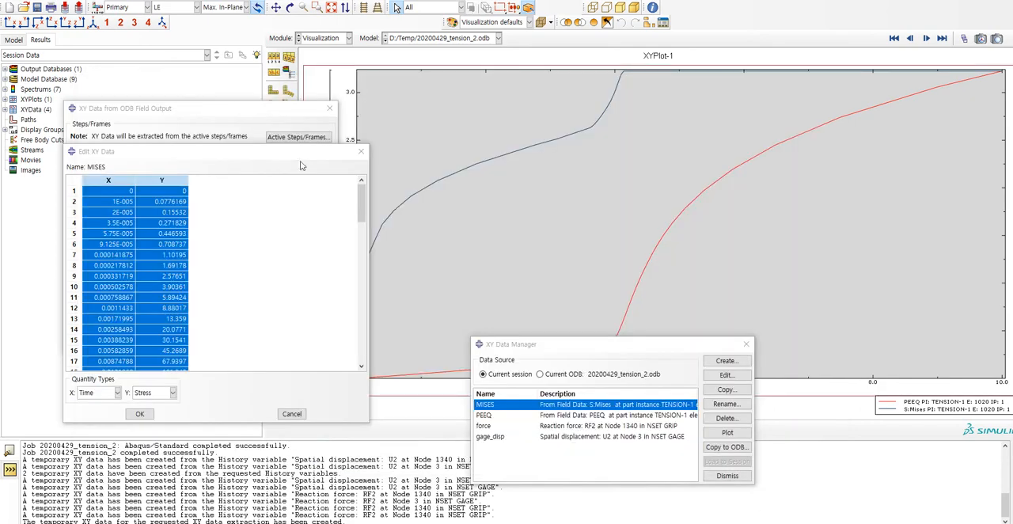
pyautogui.click(361, 149)
pyautogui.click(330, 110)
pyautogui.click(278, 109)
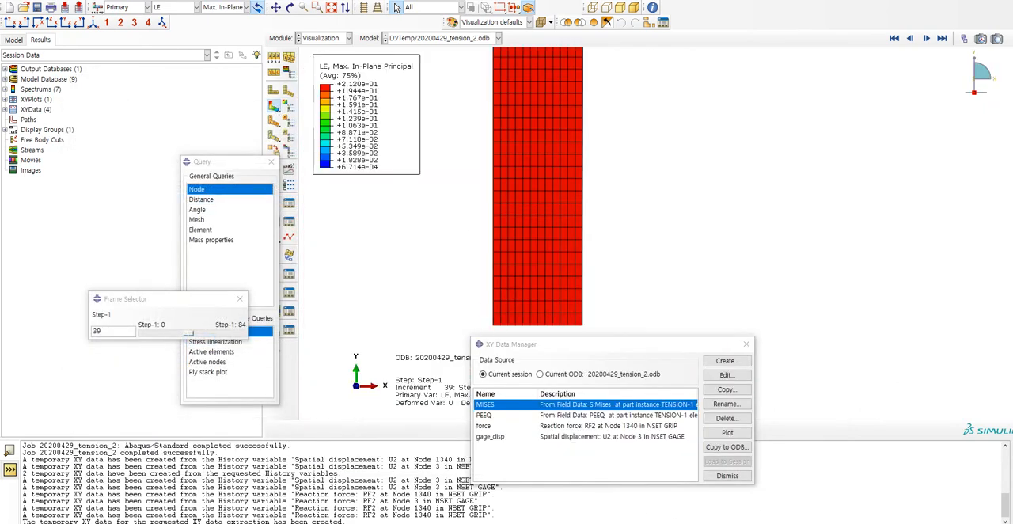
# Review the copied PEEQ and S_MISES columns in Excel from the last row, 88, back to the first.
pyautogui.moveTo(560, 523)
pyautogui.click(631, 508)
pyautogui.moveTo(866, 231); pyautogui.dragTo(869, 238)
pyautogui.click(953, 413)
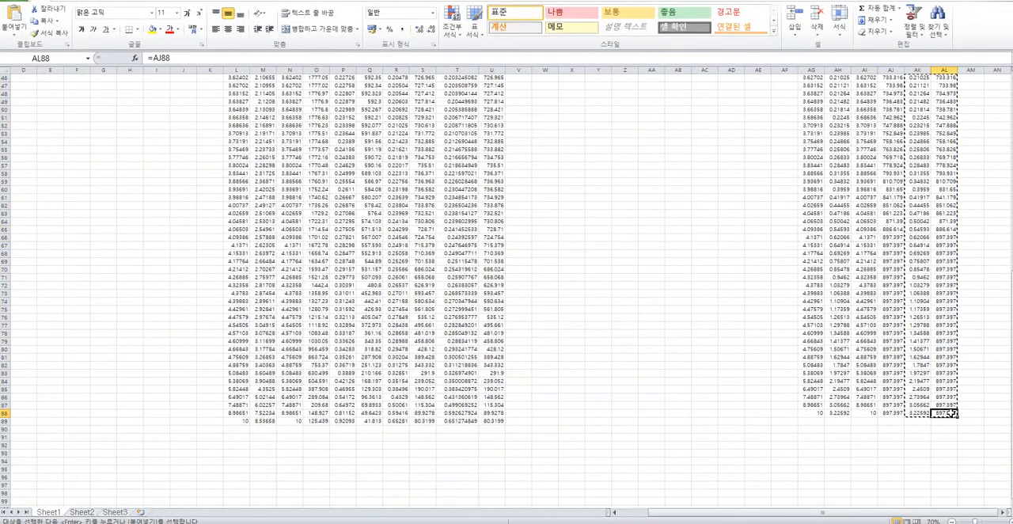
pyautogui.scroll(15, 952, 414)
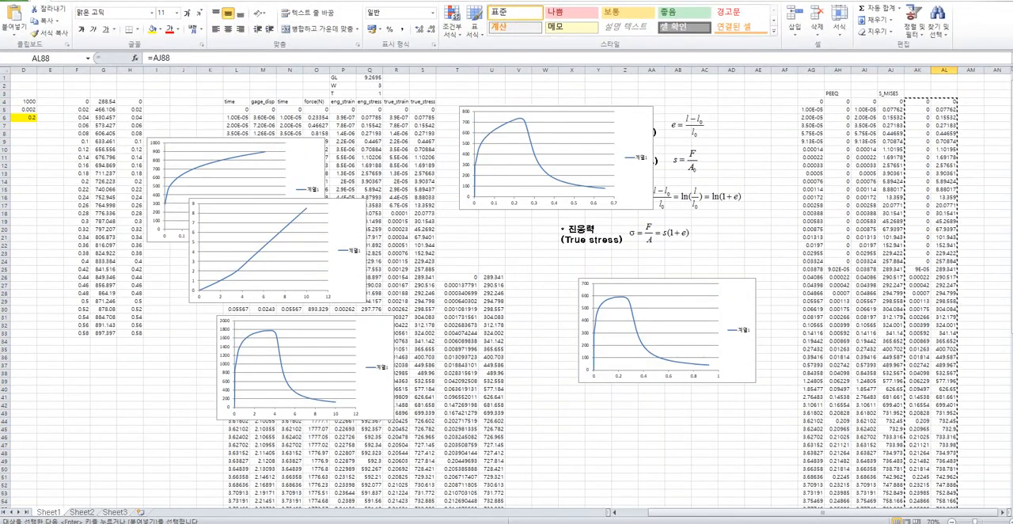
pyautogui.hotkey('alt', 'Tab')
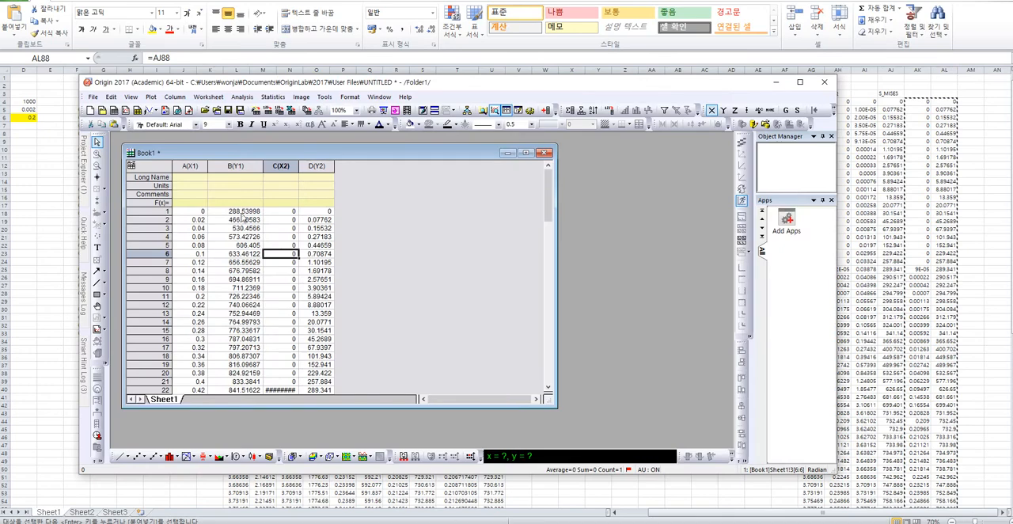
# Plot all four Book1 columns in Origin as a line graph and maximize the graph window.
pyautogui.hotkey('ctrl', 'a')
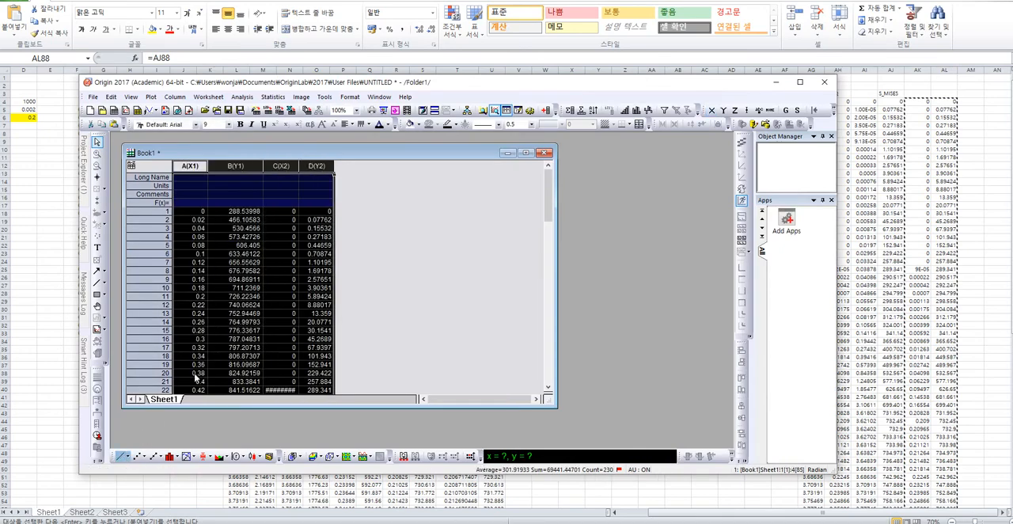
pyautogui.moveTo(346, 197); pyautogui.dragTo(467, 194)
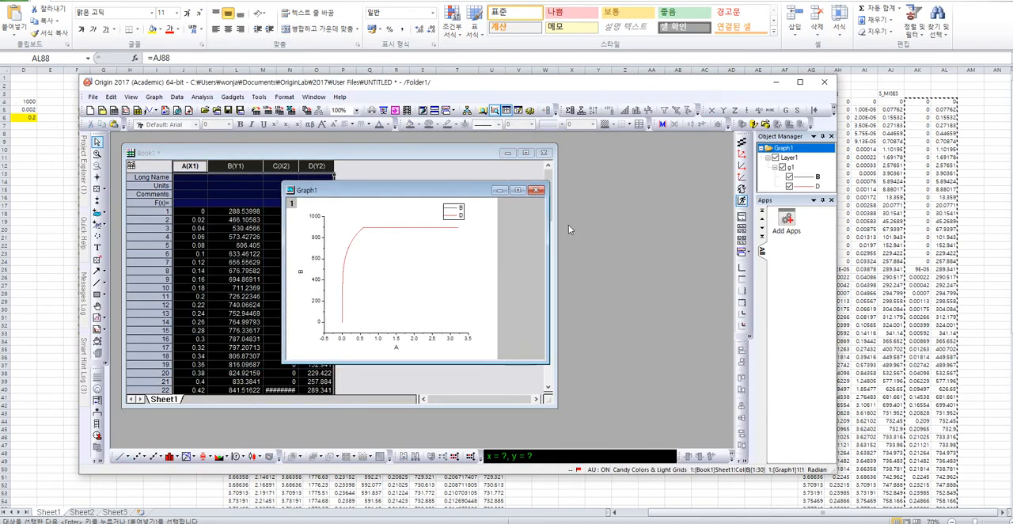
pyautogui.moveTo(548, 183); pyautogui.dragTo(667, 154)
pyautogui.doubleClick(470, 162)
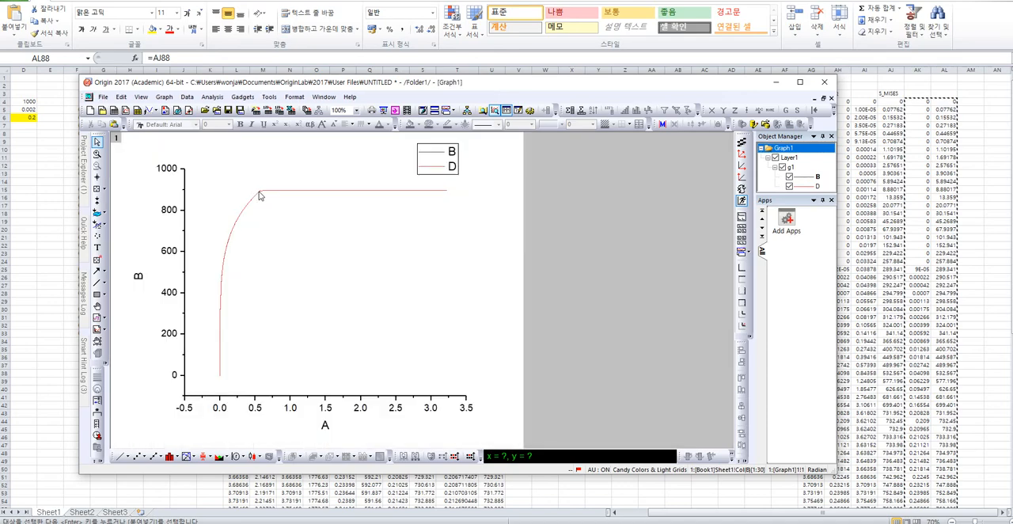
pyautogui.doubleClick(245, 204)
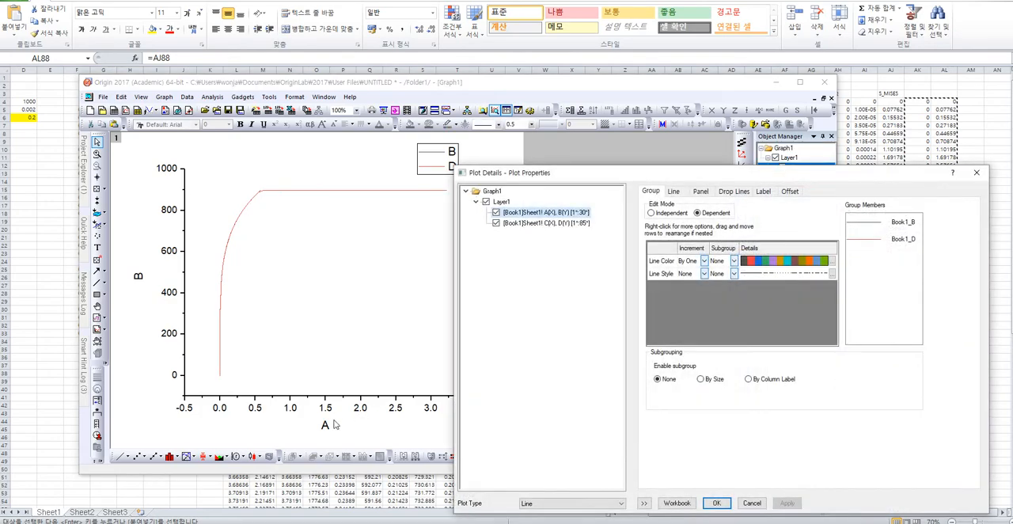
pyautogui.press('Escape')
pyautogui.doubleClick(221, 367)
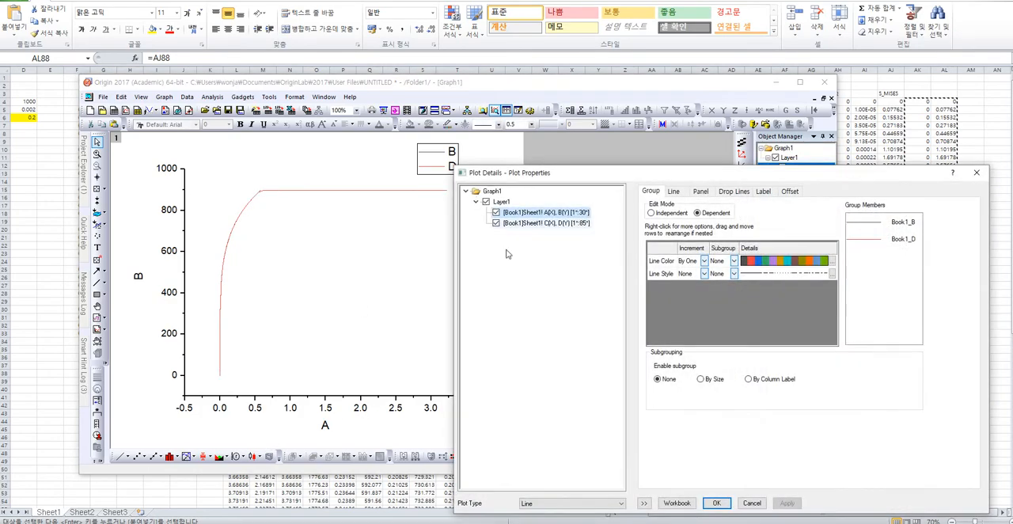
pyautogui.press('Escape')
# Change the graph to Line + Symbol and remove the connecting line from the A(X), B(Y) plot.
pyautogui.click(160, 459)
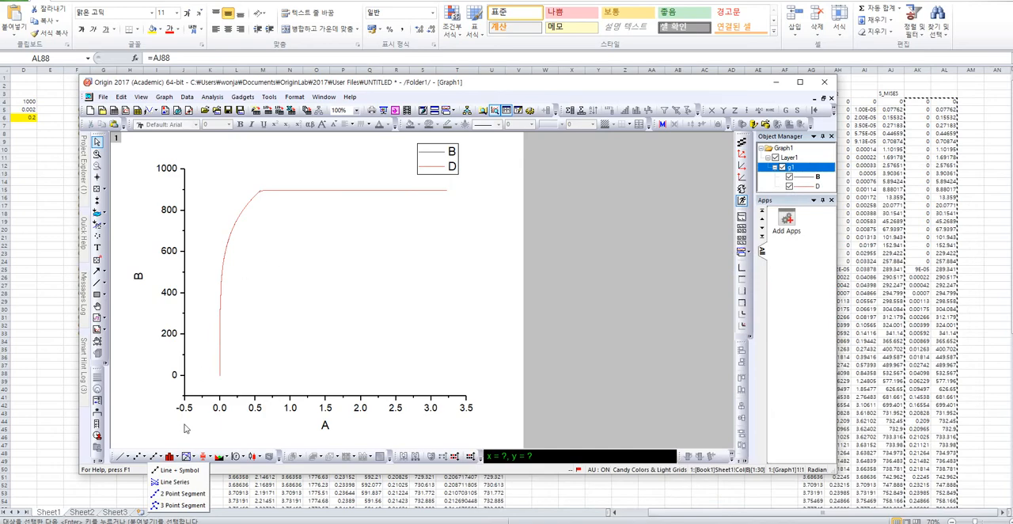
pyautogui.click(179, 470)
pyautogui.doubleClick(228, 252)
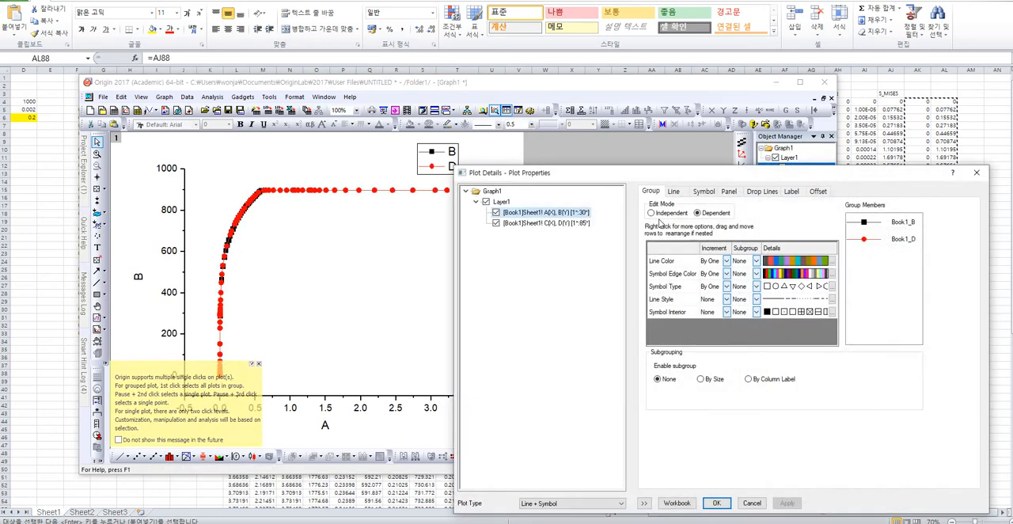
pyautogui.click(672, 191)
pyautogui.click(703, 210)
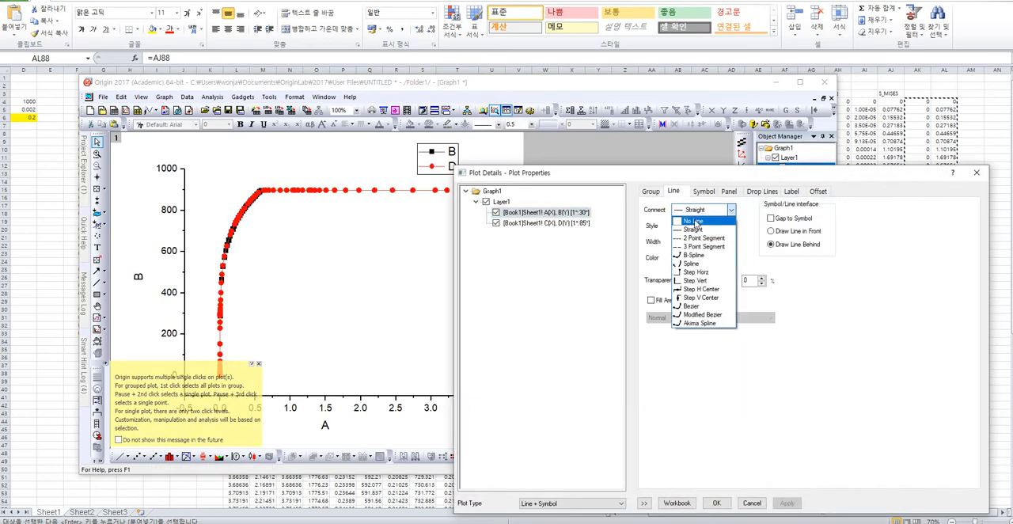
pyautogui.click(695, 221)
# Set the plot group's edit mode to Independent and connect the C(X), D(Y) plot with a Straight line.
pyautogui.click(649, 193)
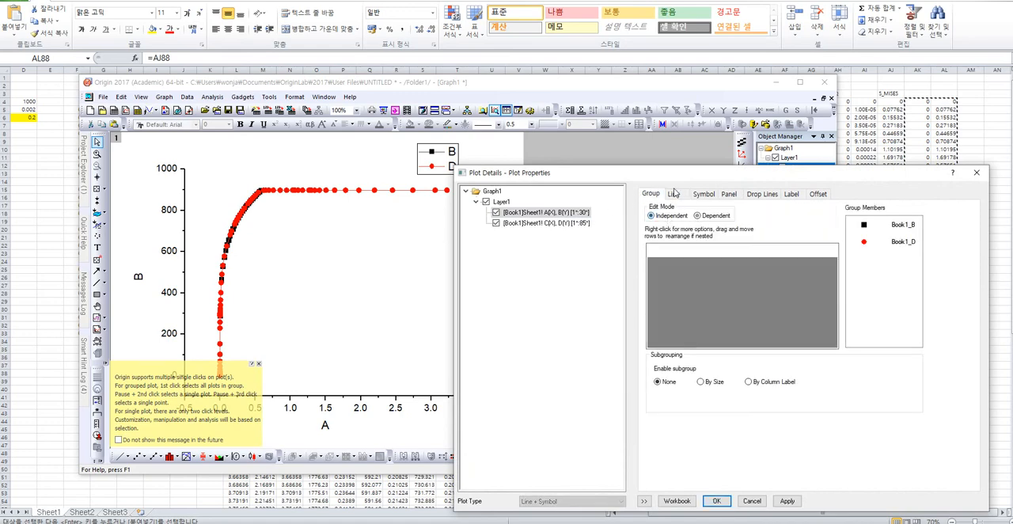
pyautogui.click(673, 192)
pyautogui.click(554, 222)
pyautogui.click(707, 213)
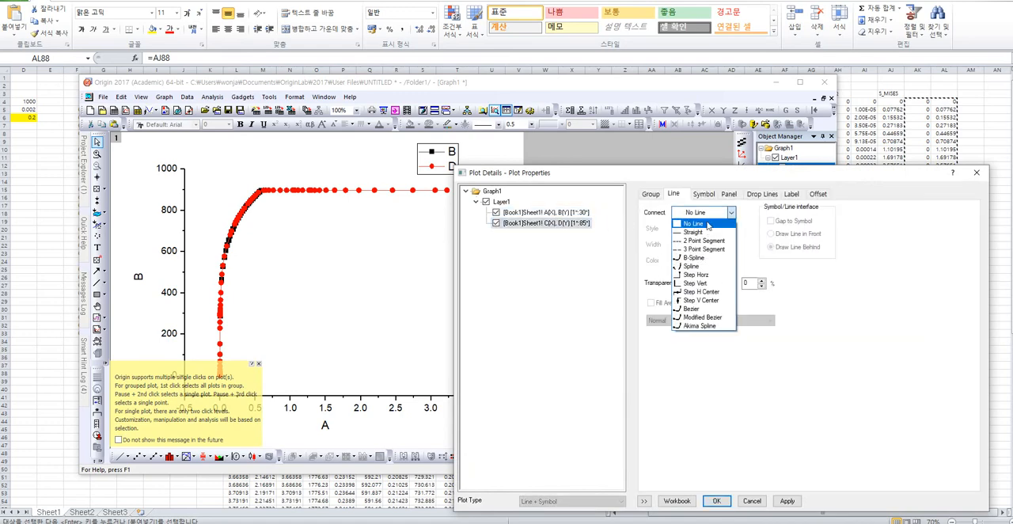
pyautogui.click(696, 231)
pyautogui.click(787, 500)
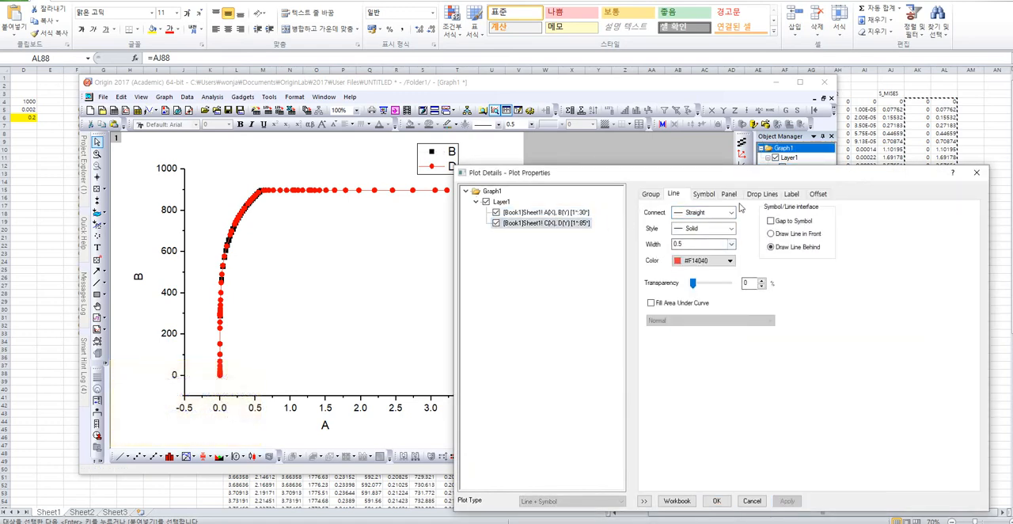
# Enable Skip Points with a value of 5 for the C(X), D(Y) plot and apply it.
pyautogui.click(704, 194)
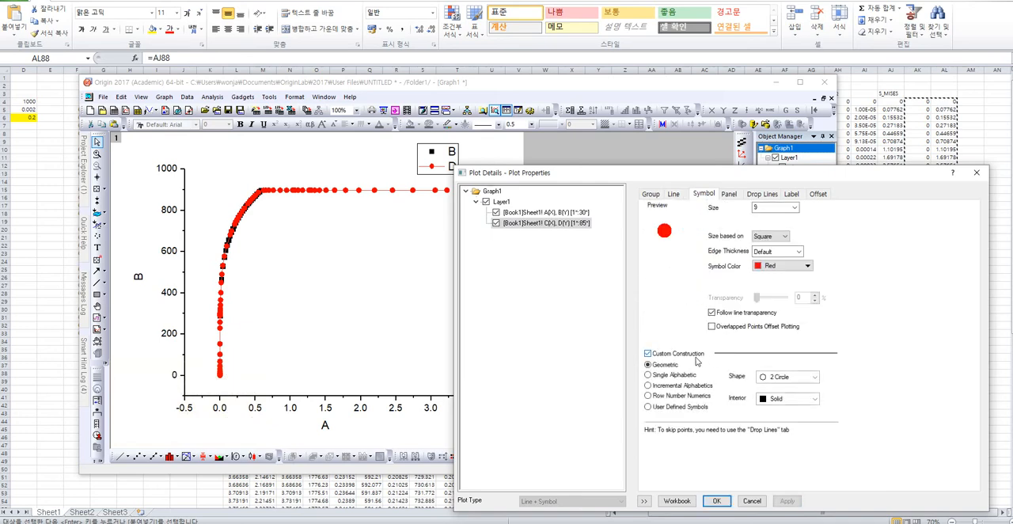
pyautogui.click(729, 194)
pyautogui.click(762, 194)
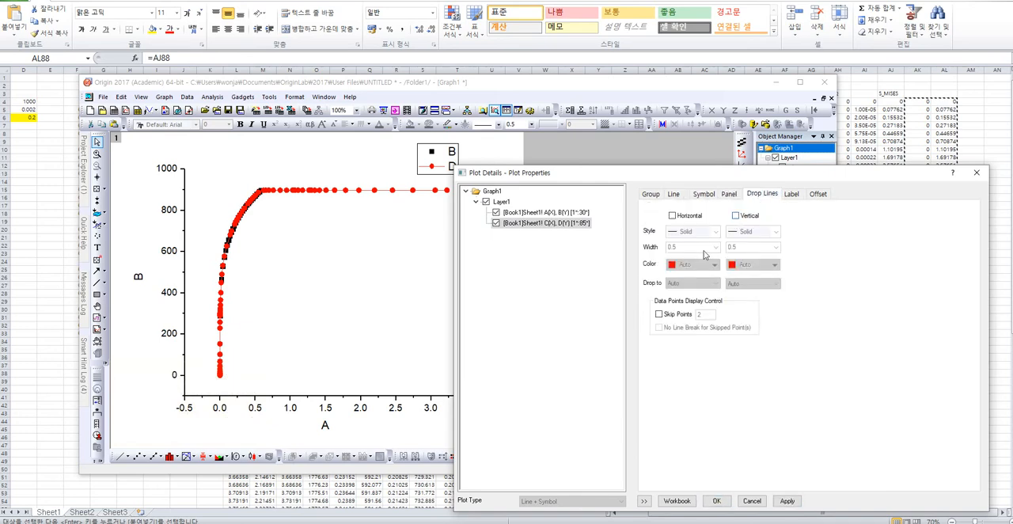
pyautogui.click(685, 318)
pyautogui.moveTo(705, 316); pyautogui.dragTo(675, 317)
pyautogui.write('5')
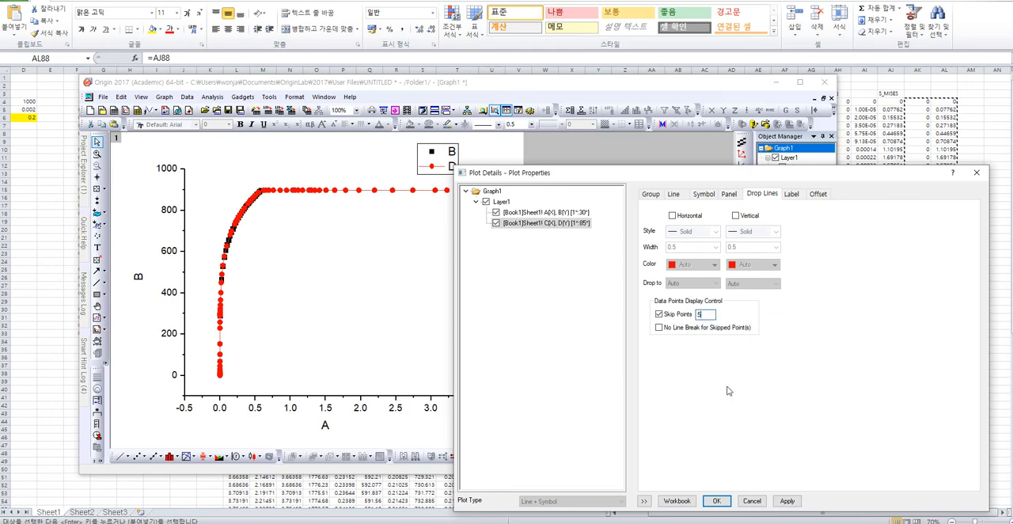
pyautogui.click(786, 501)
# Try skipping points by 5 on the A(X), B(Y) plot, then turn its Skip Points option off.
pyautogui.click(562, 212)
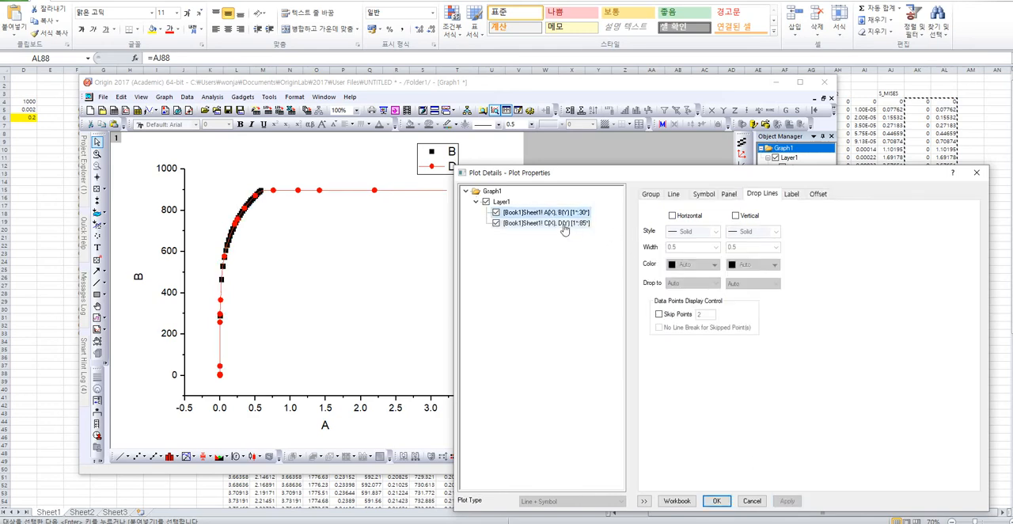
pyautogui.click(659, 314)
pyautogui.write('5')
pyautogui.click(787, 502)
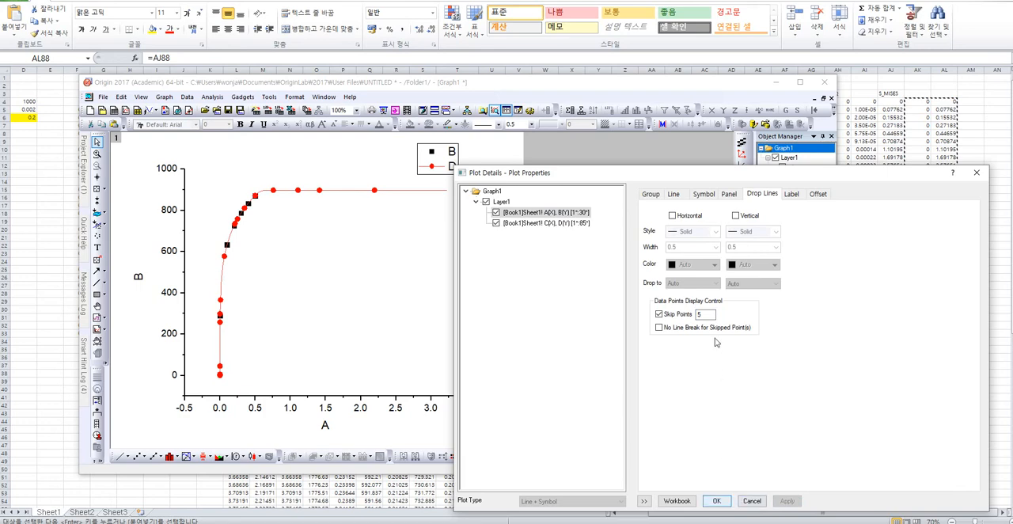
pyautogui.click(679, 314)
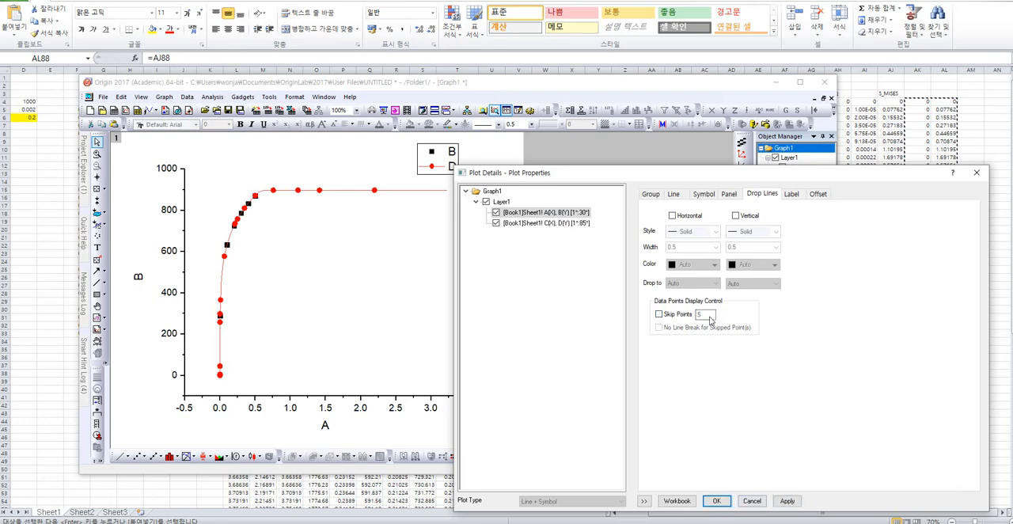
# Change the A(X), B(Y) plot's symbol to an open circle and apply it.
pyautogui.click(704, 194)
pyautogui.click(689, 220)
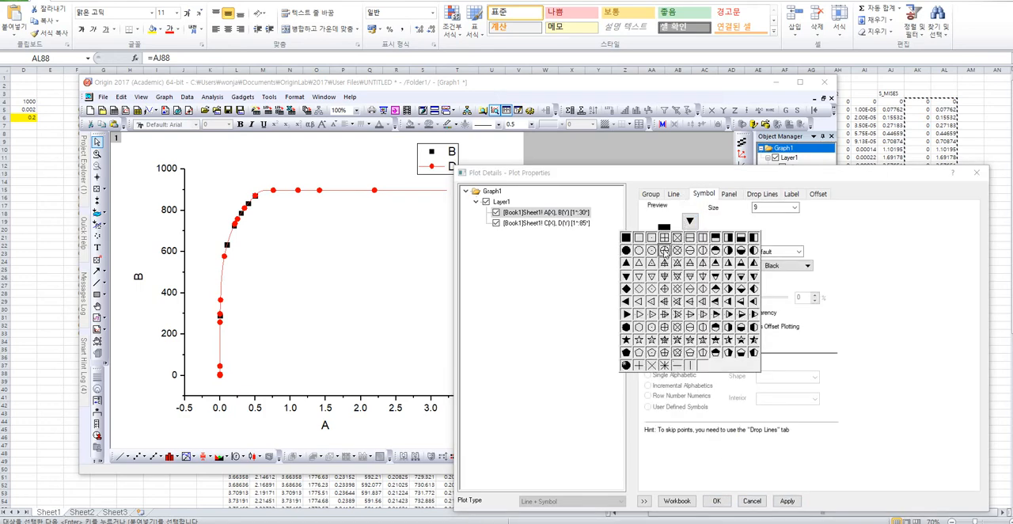
pyautogui.click(639, 251)
pyautogui.click(788, 501)
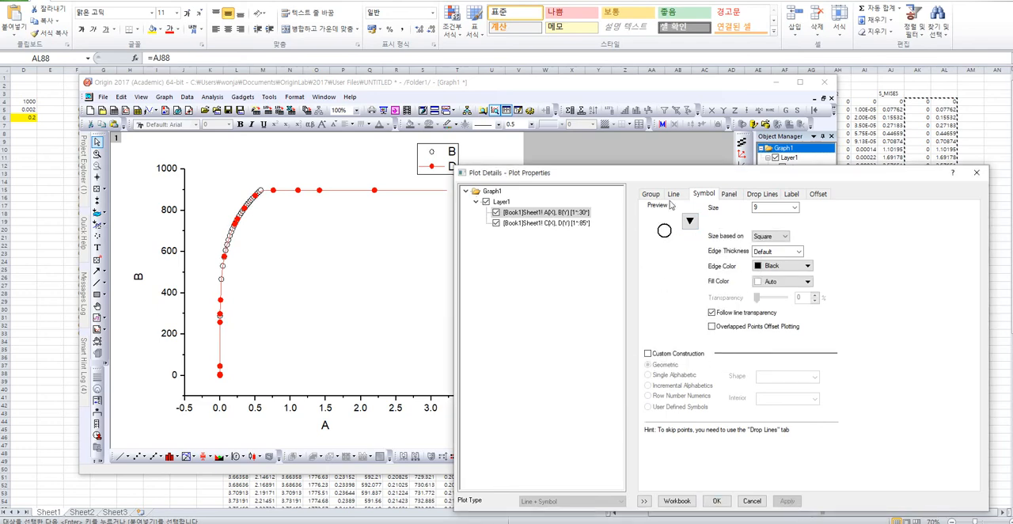
# Remove the symbols from the C(X), D(Y) plot so only its line remains, and close the plot properties.
pyautogui.click(580, 224)
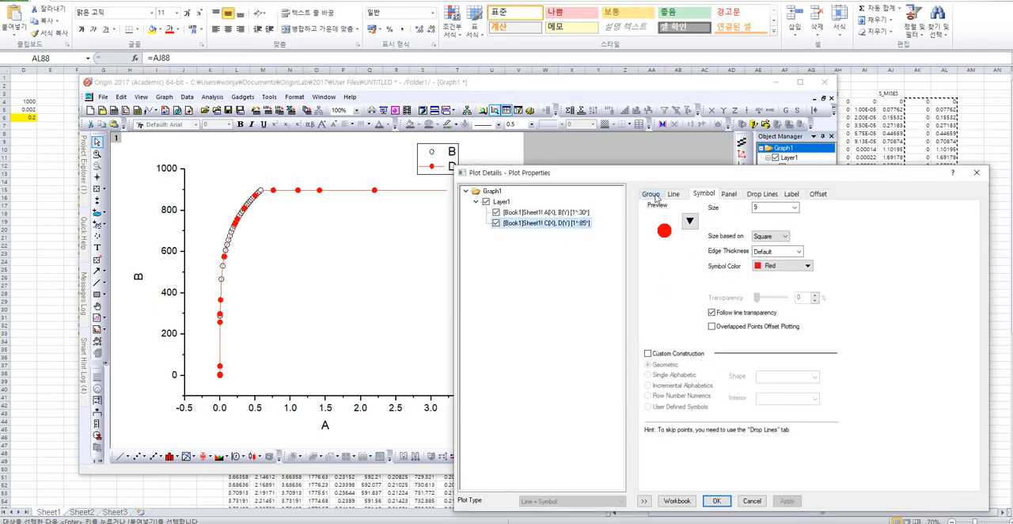
pyautogui.click(690, 221)
pyautogui.click(702, 365)
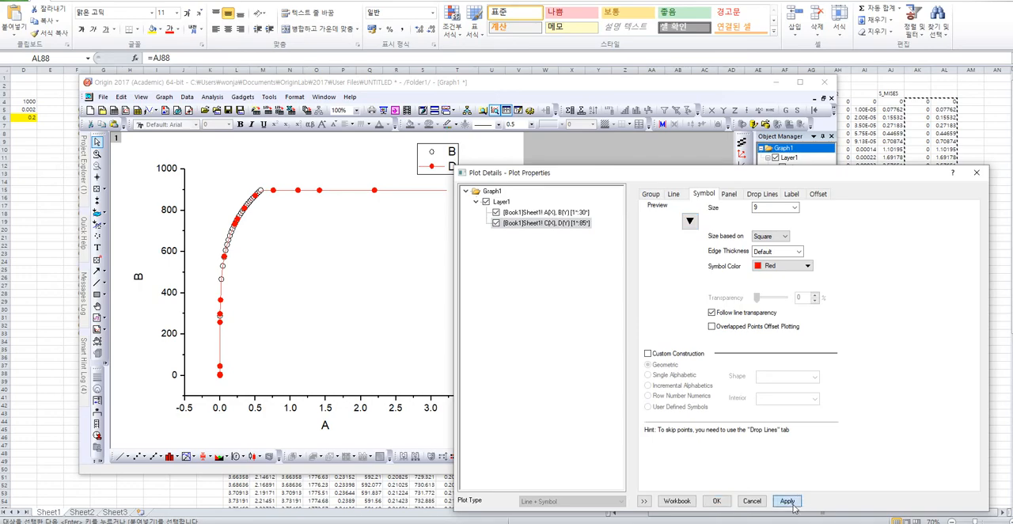
pyautogui.click(789, 502)
pyautogui.click(716, 501)
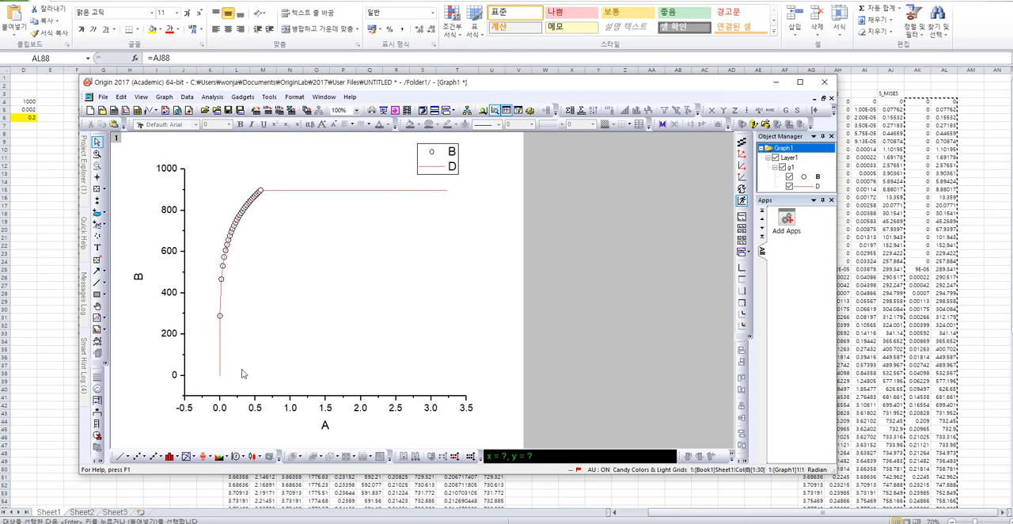
# Magnify the axes around the overlapping part of both curves and change the graph to a plain line graph.
pyautogui.click(97, 154)
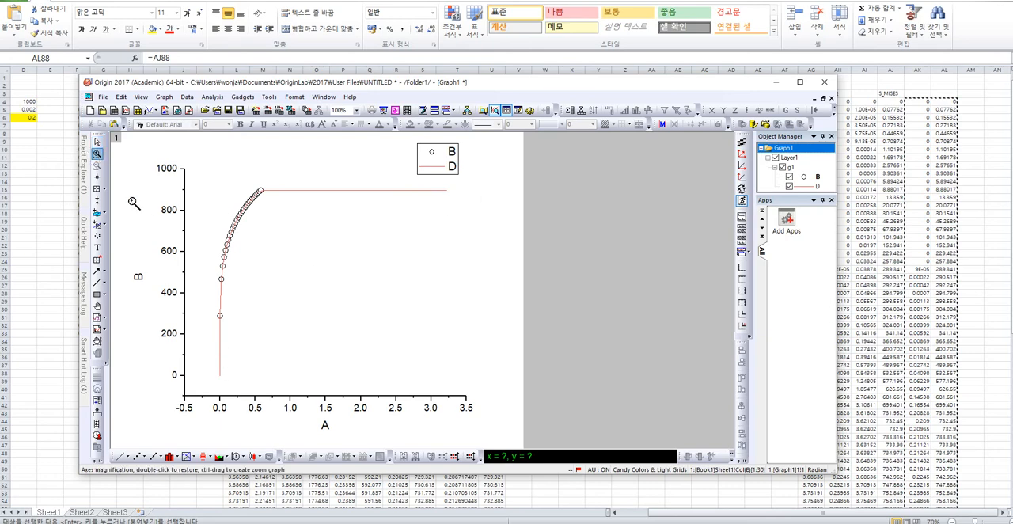
pyautogui.moveTo(208, 385); pyautogui.dragTo(276, 183)
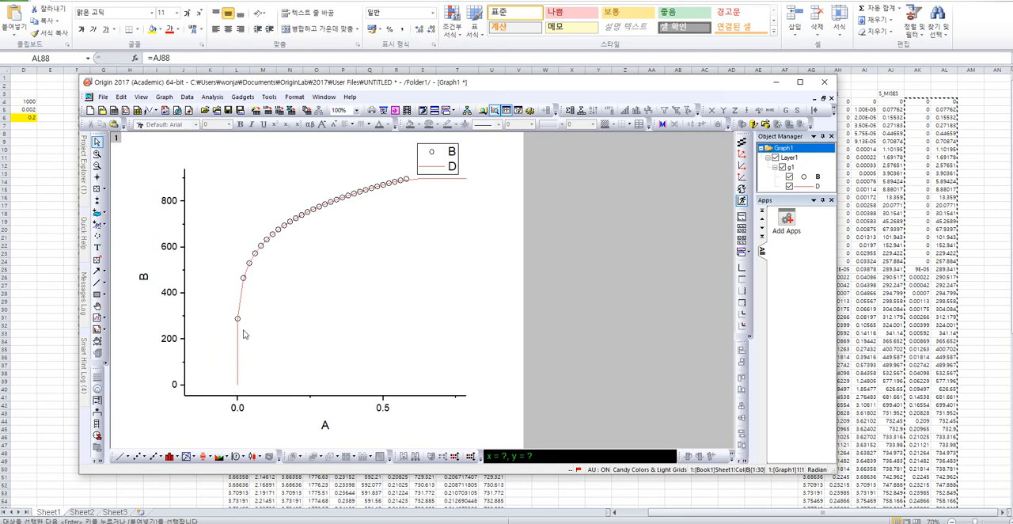
pyautogui.click(121, 456)
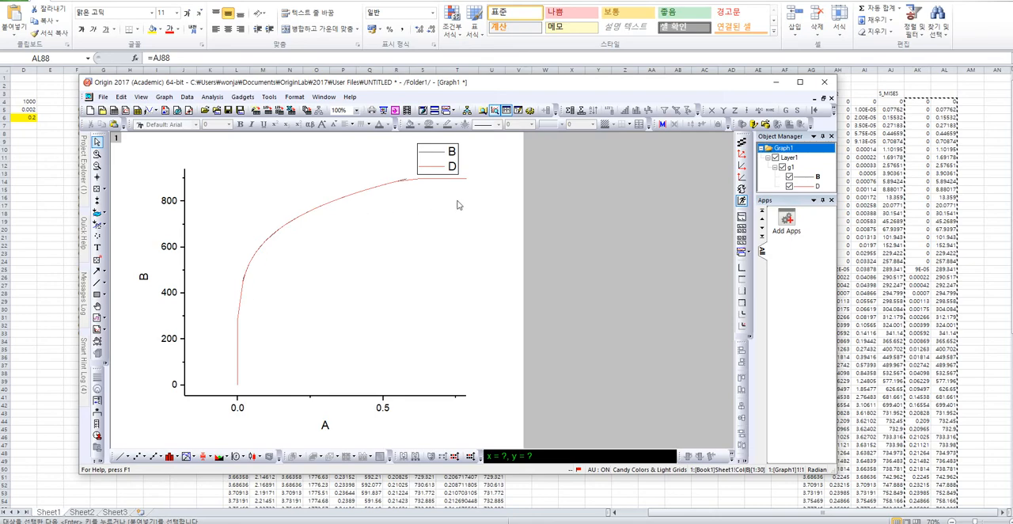
# Switch to Excel and compare the PEEQ–Mises columns with the last rows of the input flow stress table.
pyautogui.click(867, 368)
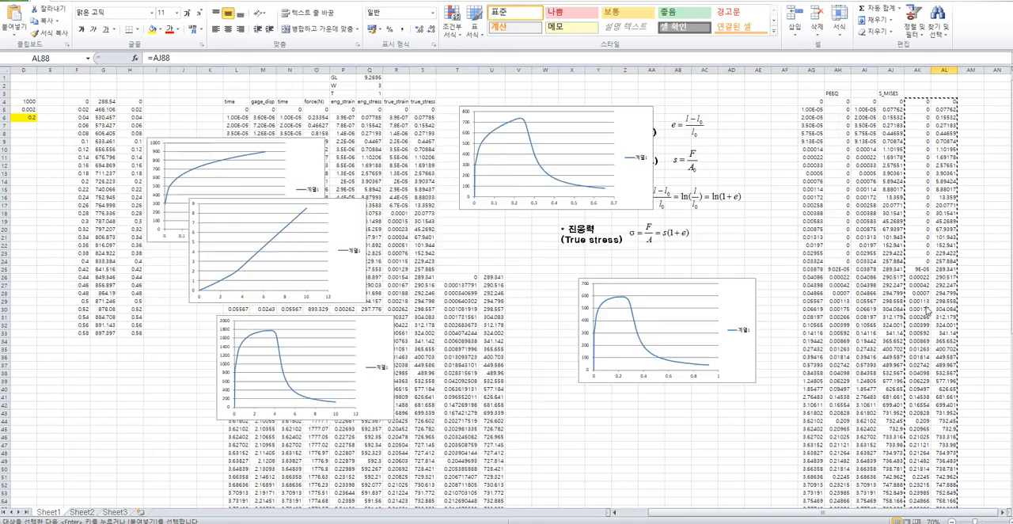
pyautogui.scroll(-3, 190, 206)
pyautogui.scroll(1, 178, 212)
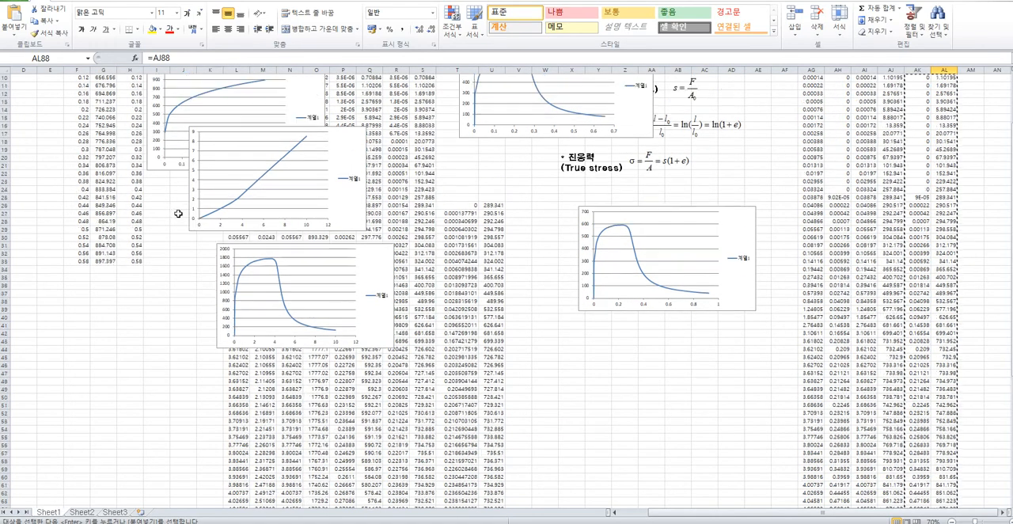
pyautogui.scroll(-7, 168, 291)
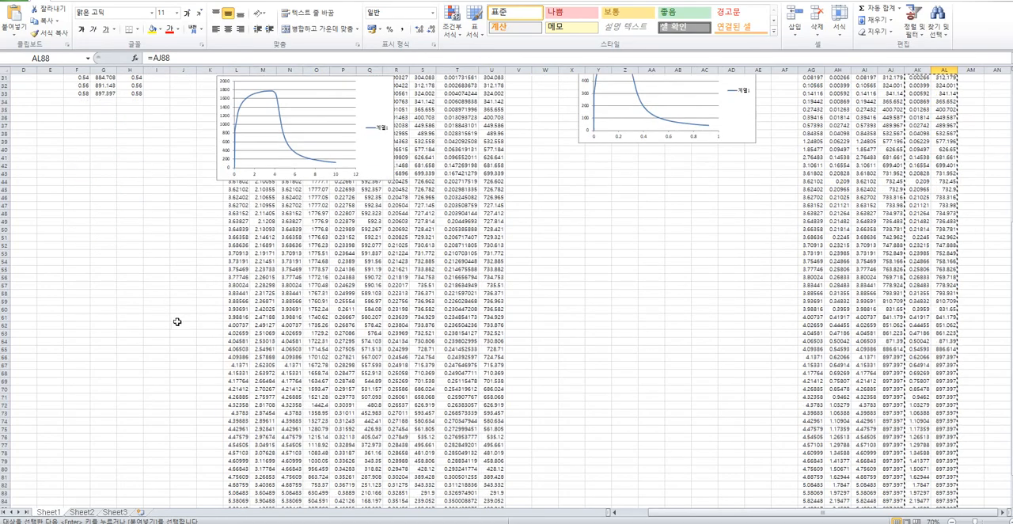
pyautogui.scroll(10, 507, 264)
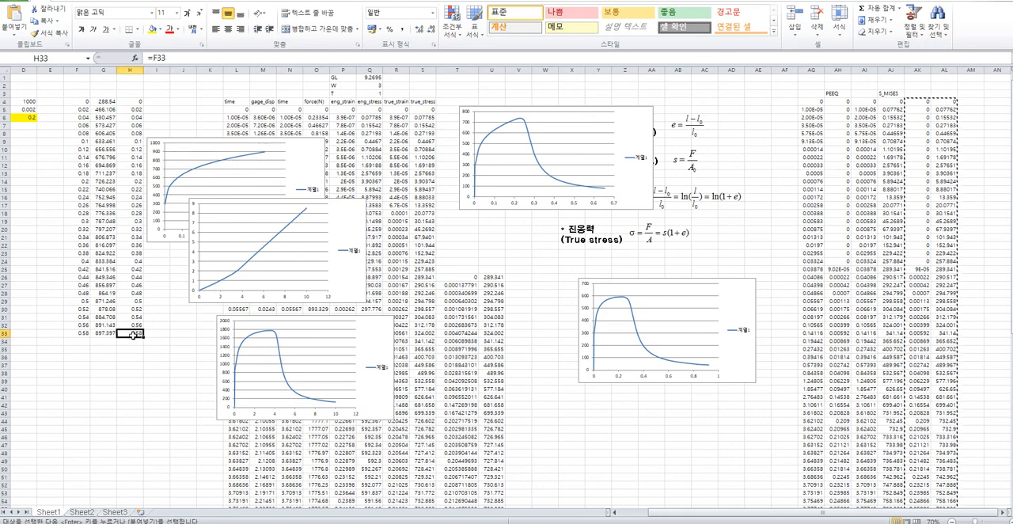
pyautogui.moveTo(103, 332); pyautogui.dragTo(130, 301)
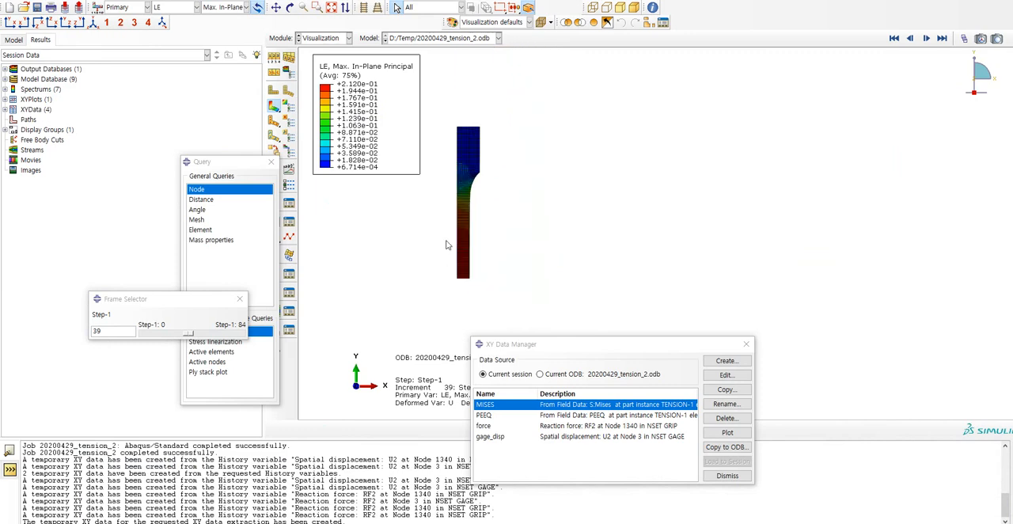
# Switch to Abaqus, keep the Visualization module and display PEEQ as the contour variable on the specimen.
pyautogui.scroll(1, 445, 245)
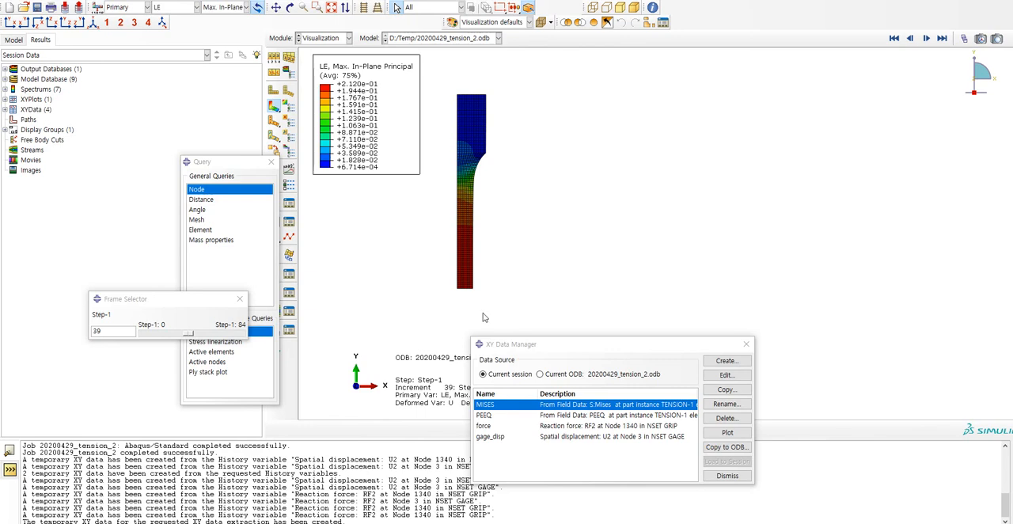
pyautogui.click(333, 39)
pyautogui.click(322, 142)
pyautogui.click(188, 8)
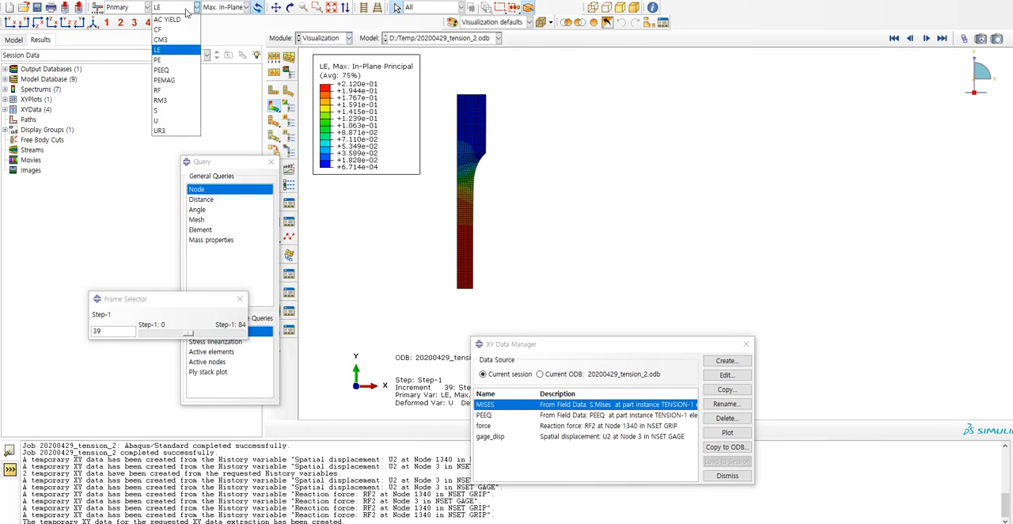
pyautogui.click(178, 73)
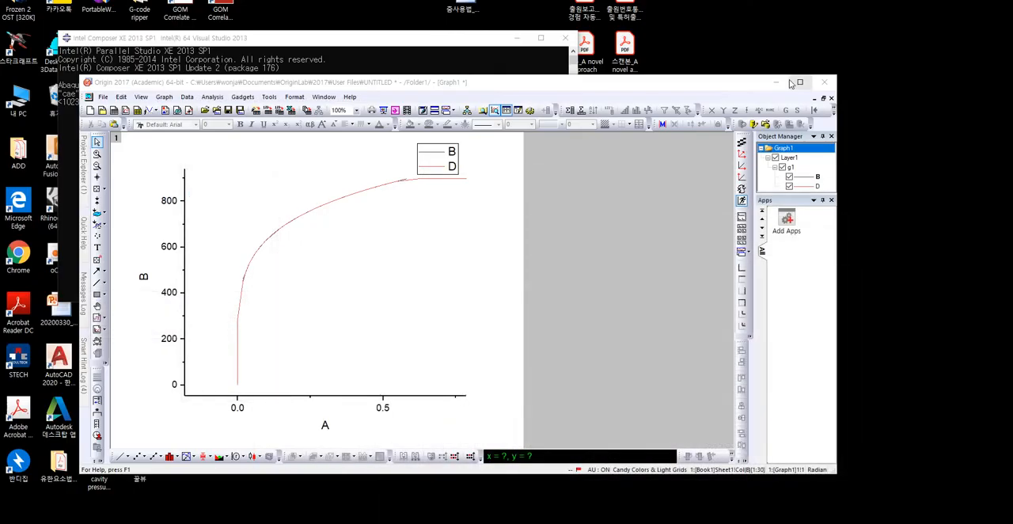
# Switch to Origin, set the X-axis title to "Plastic strain" and enlarge its text.
pyautogui.doubleClick(324, 428)
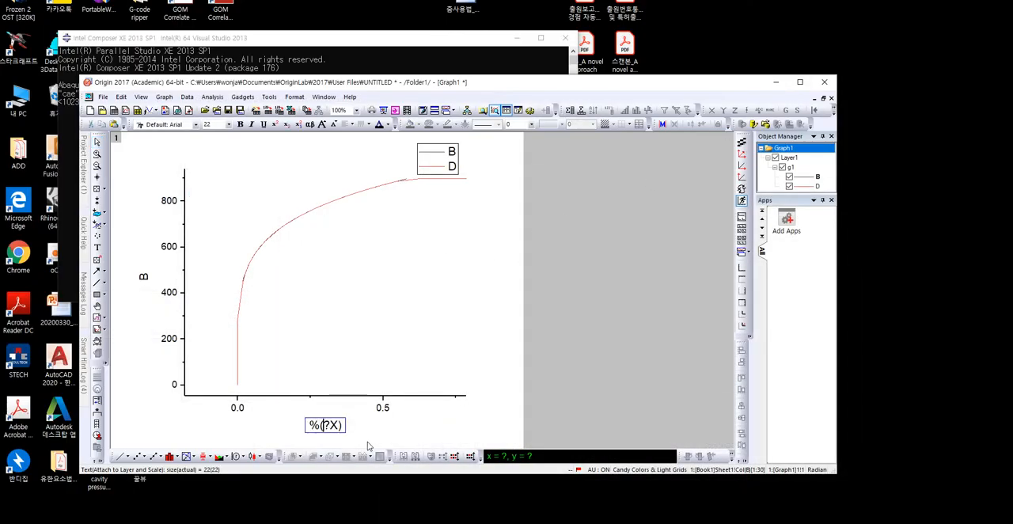
pyautogui.hotkey('ctrl', 'a')
pyautogui.write('Plastic strain')
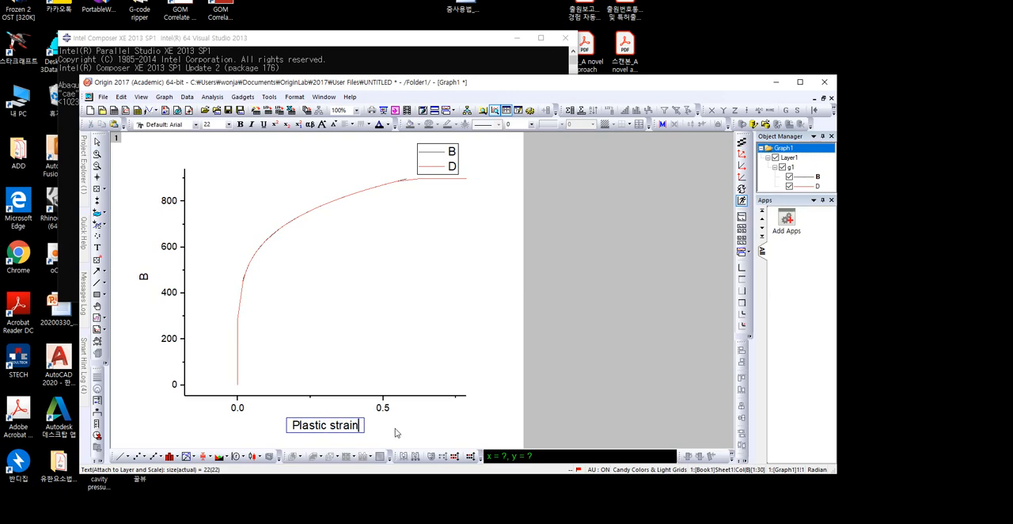
pyautogui.hotkey('ctrl', 'a')
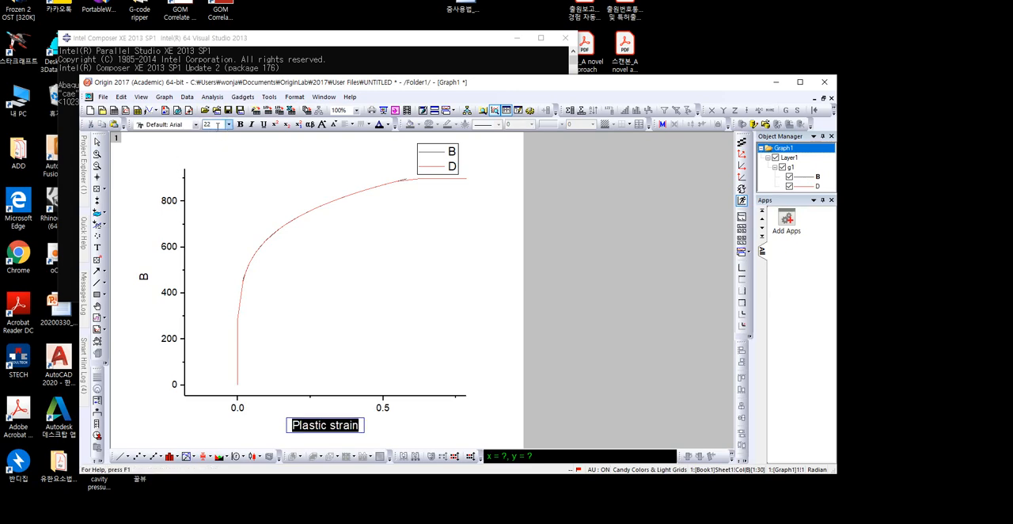
# Set the Y-axis title to "Flow stress (MPa)" and enlarge its text.
pyautogui.doubleClick(145, 277)
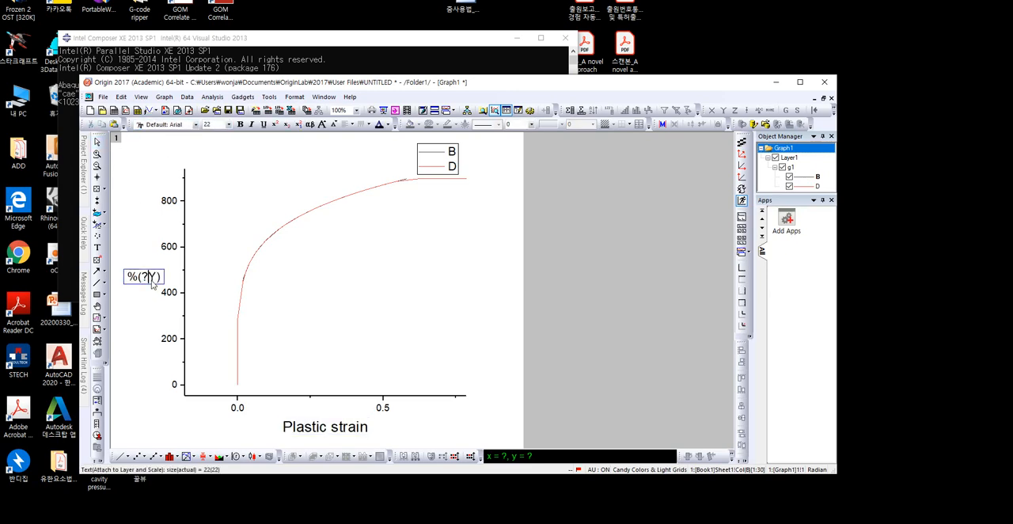
pyautogui.hotkey('ctrl', 'a')
pyautogui.write('Flow stres')
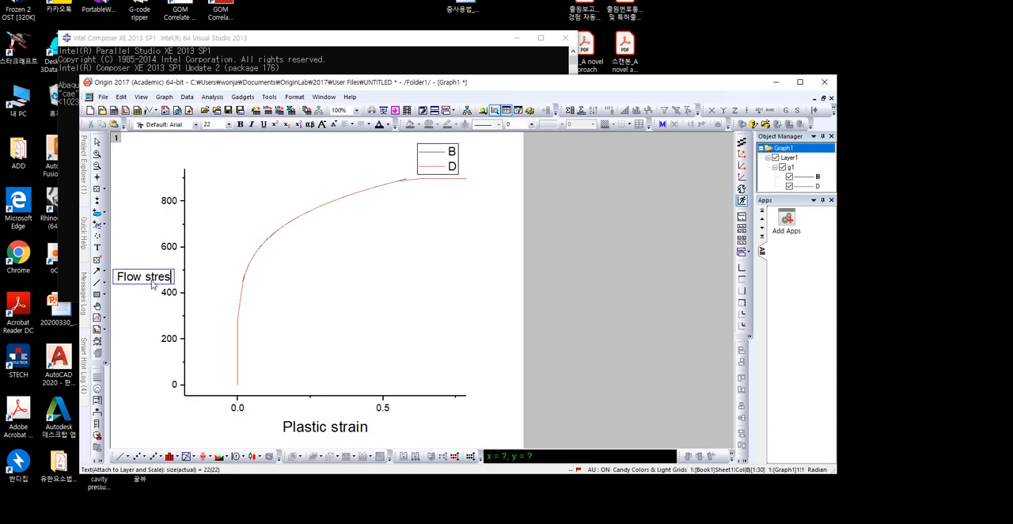
pyautogui.write('s (MPa)')
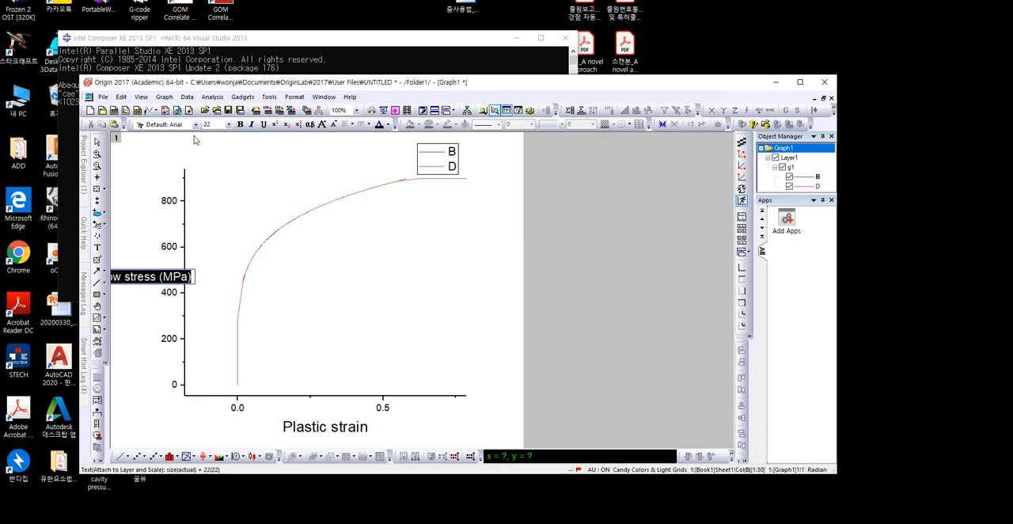
pyautogui.click(214, 125)
pyautogui.press('Return')
pyautogui.click(128, 228)
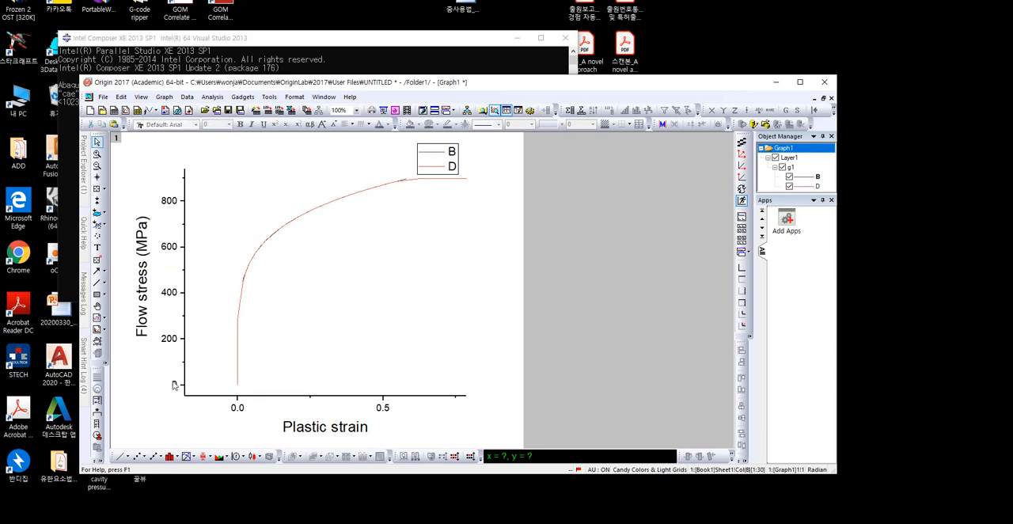
# Set the start of both the vertical and horizontal axis scales to 0 and apply the change to the graph.
pyautogui.click(168, 342)
pyautogui.click(494, 162)
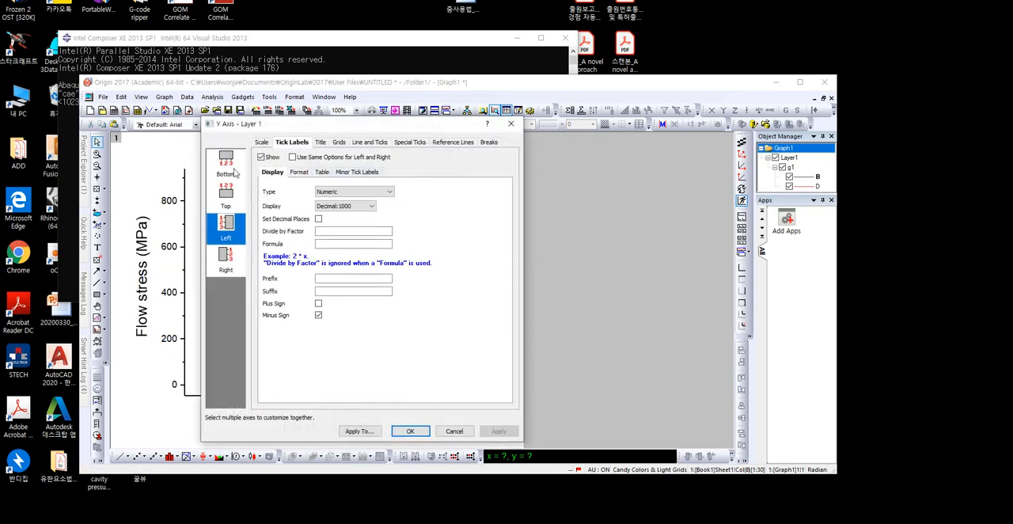
pyautogui.click(263, 142)
pyautogui.click(336, 160)
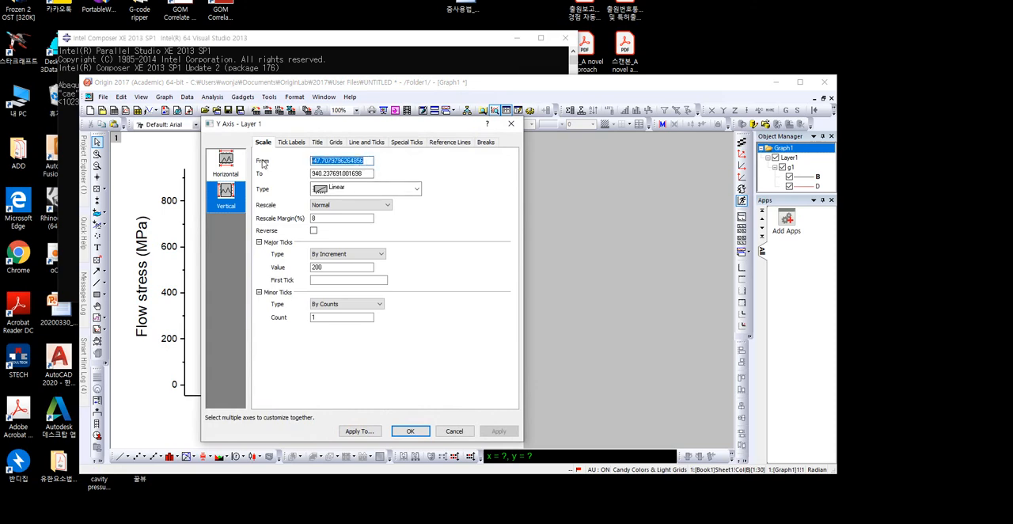
pyautogui.click(231, 164)
pyautogui.write('0')
pyautogui.click(410, 431)
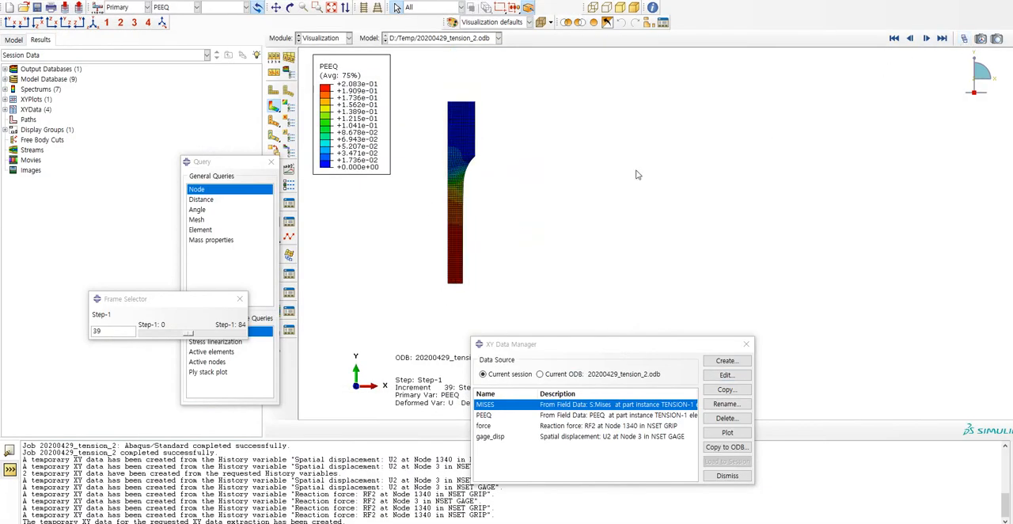
# Switch to Abaqus, advance the results to frame 62 and beyond, and examine the PEEQ contour around the specimen's necked end.
pyautogui.moveTo(189, 332); pyautogui.dragTo(213, 336)
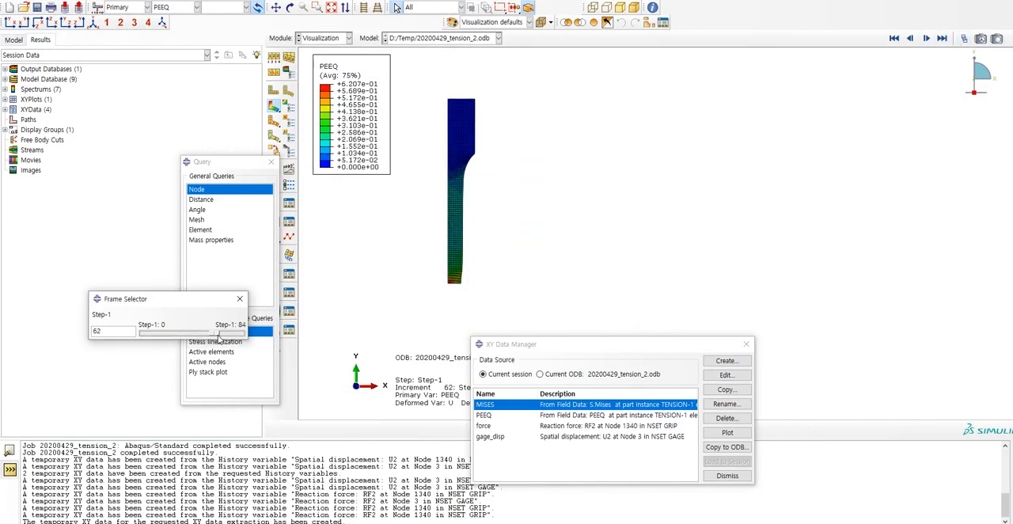
pyautogui.scroll(3, 501, 315)
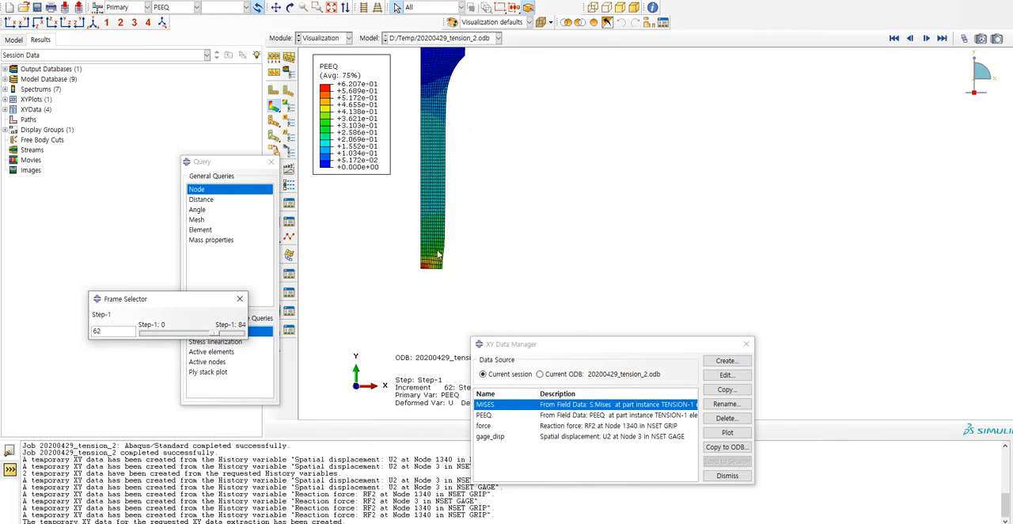
pyautogui.scroll(3, 434, 273)
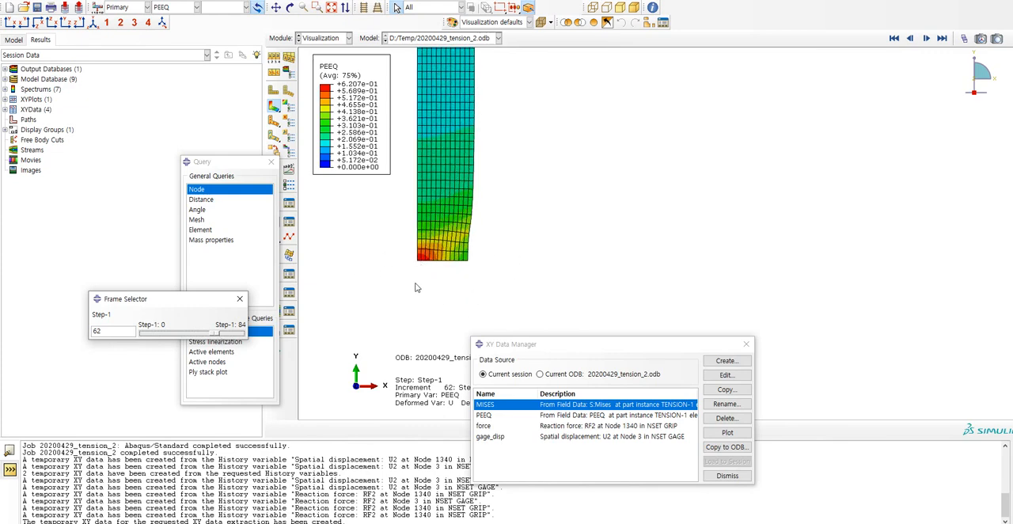
pyautogui.scroll(3, 443, 273)
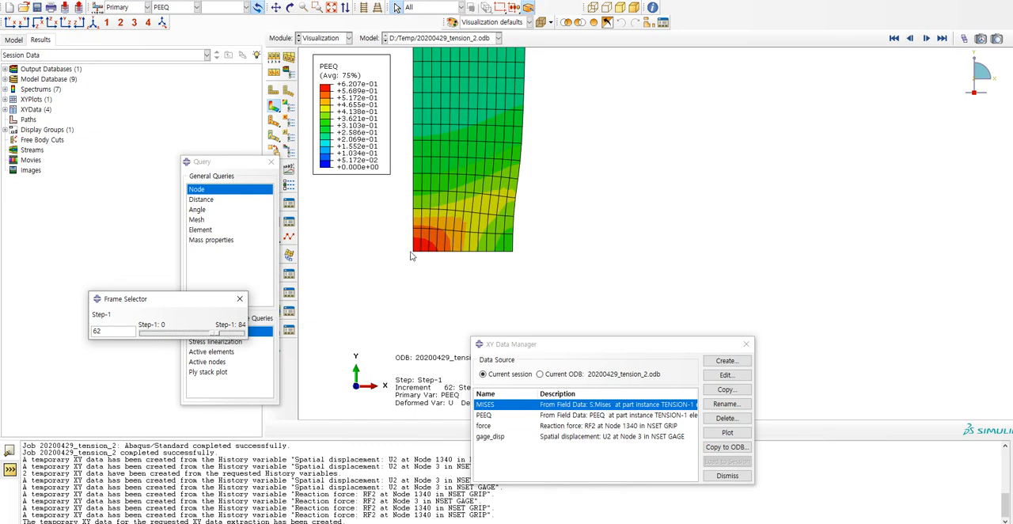
pyautogui.moveTo(213, 335); pyautogui.dragTo(220, 338)
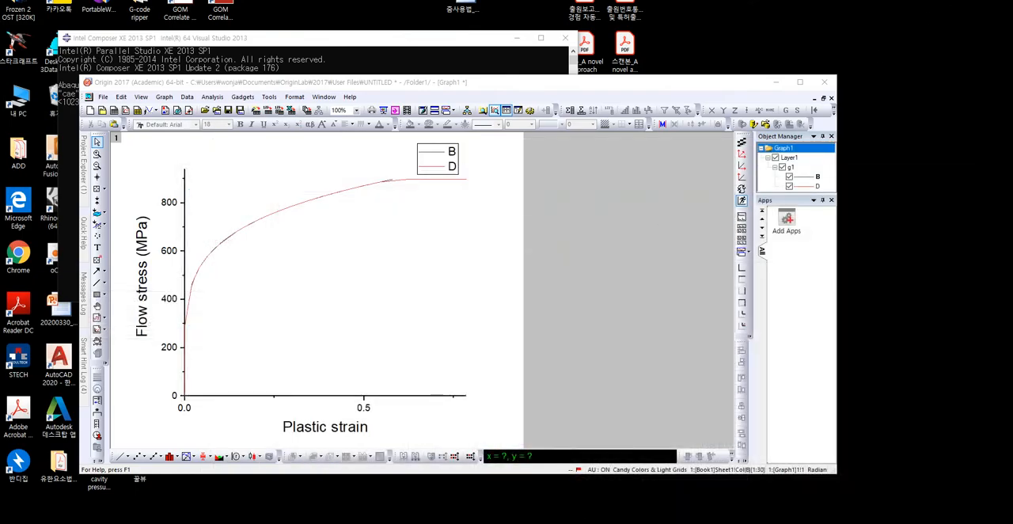
# Switch to Excel, cancel the pending copy of the PEEQ–Mises columns and select empty cell V41.
pyautogui.click(610, 486)
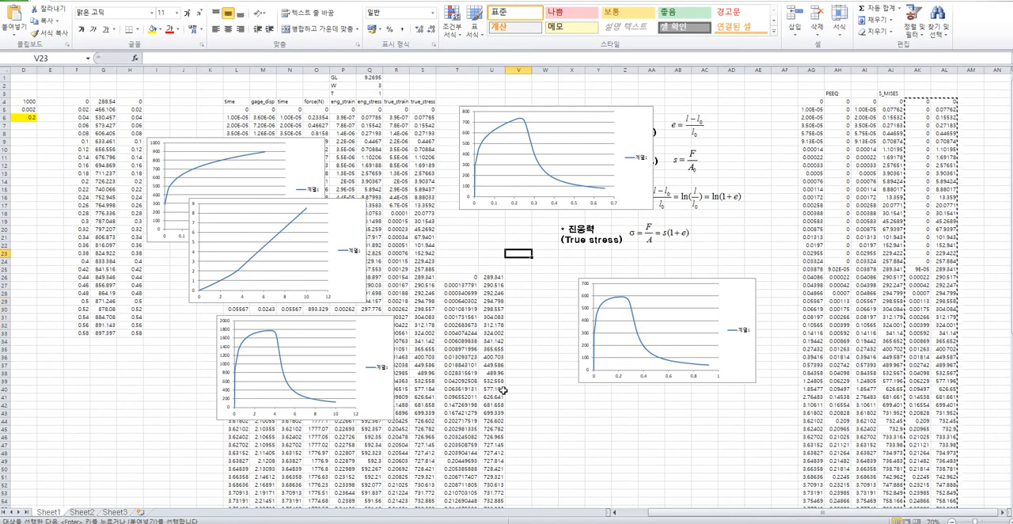
pyautogui.press('Escape')
pyautogui.click(513, 397)
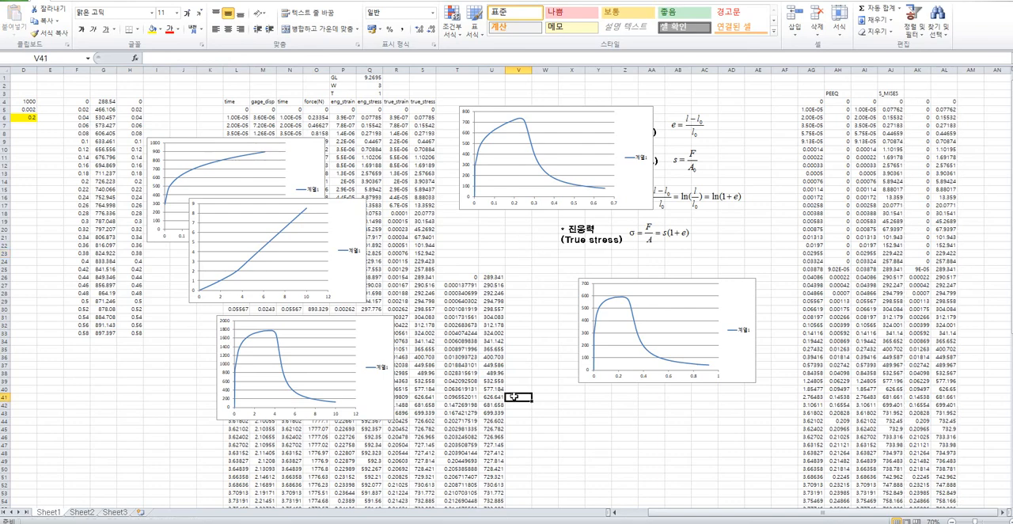